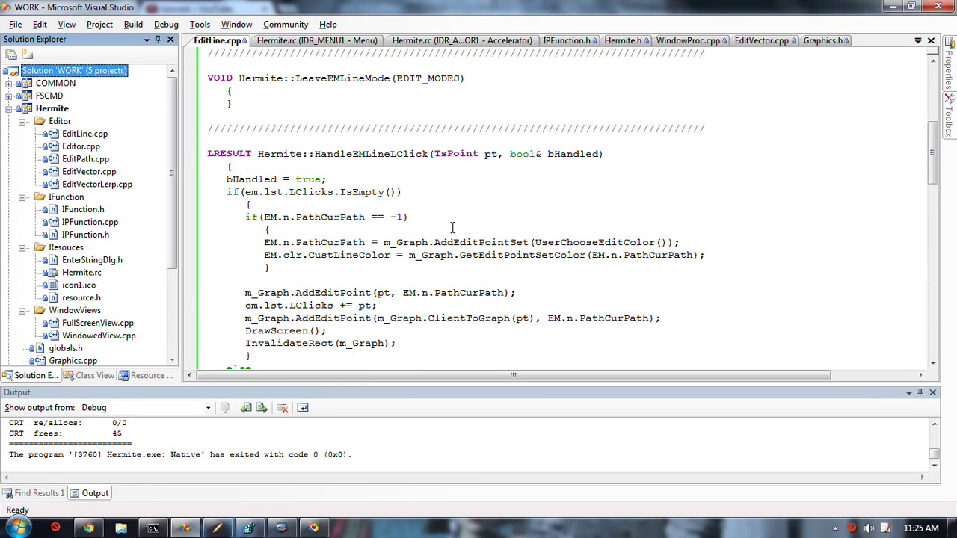
Step: Re-expand the Editor folder in Solution Explorer and select EditLine.cpp
left_click(406, 269)
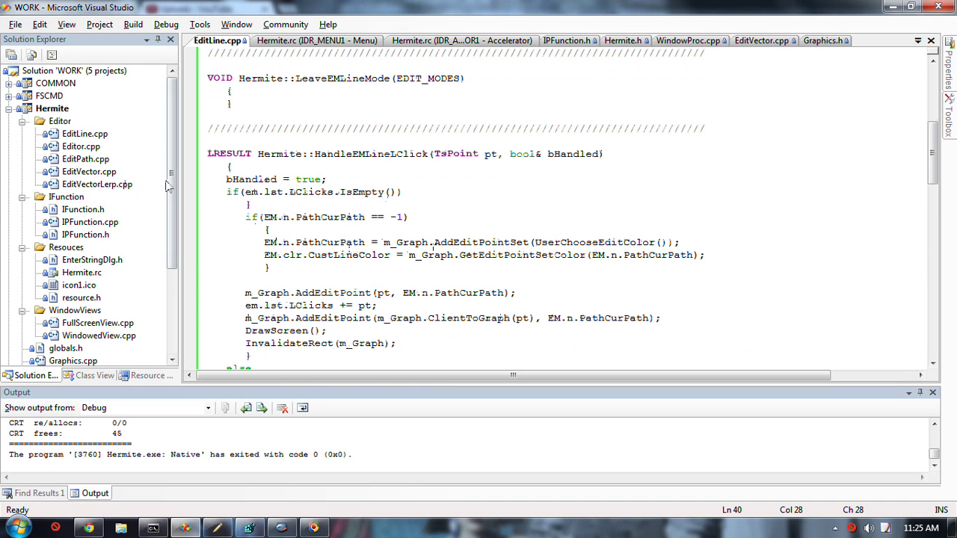
left_click(23, 122)
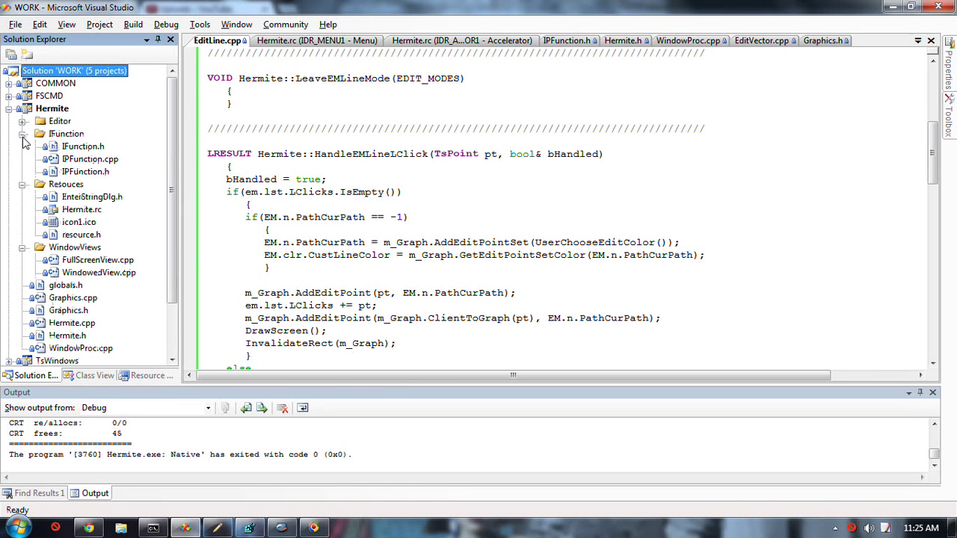
left_click(326, 252)
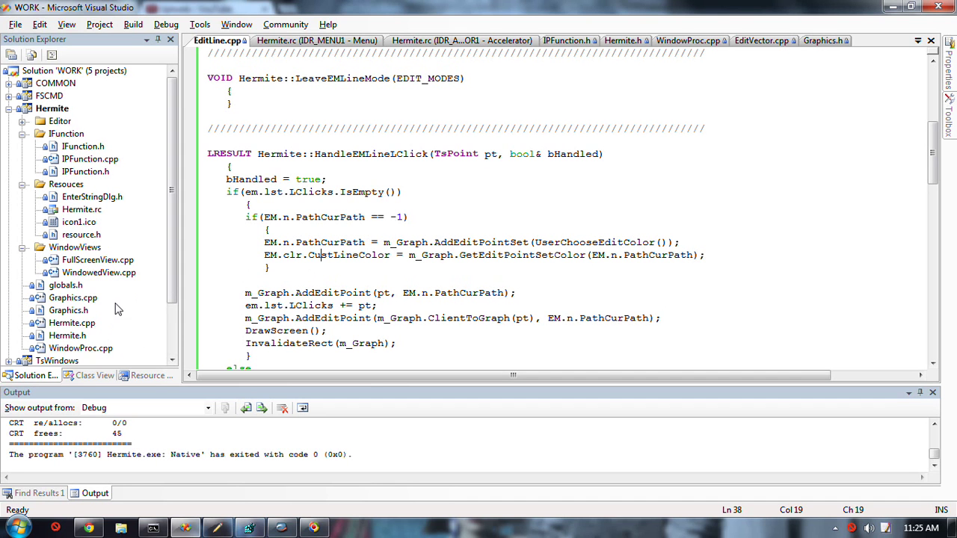
left_click(22, 121)
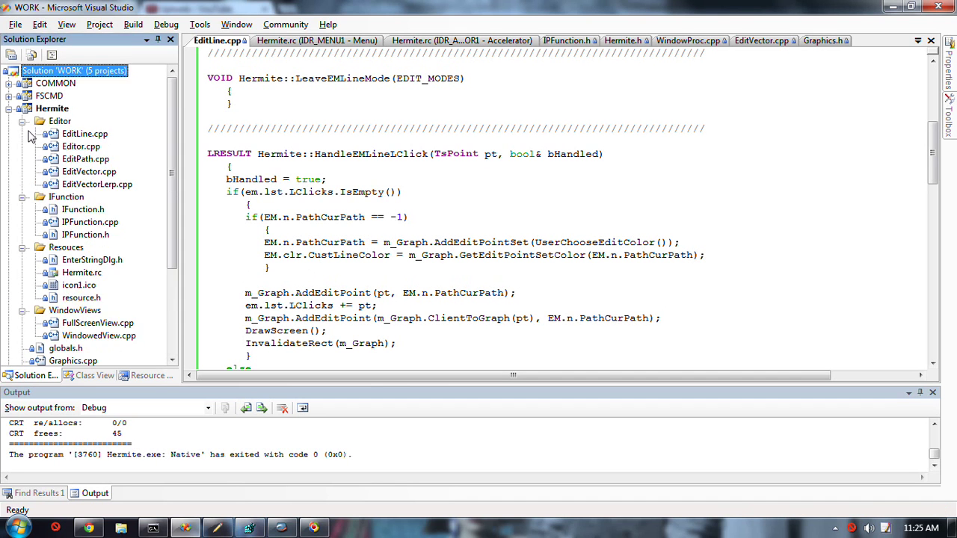
left_click(85, 134)
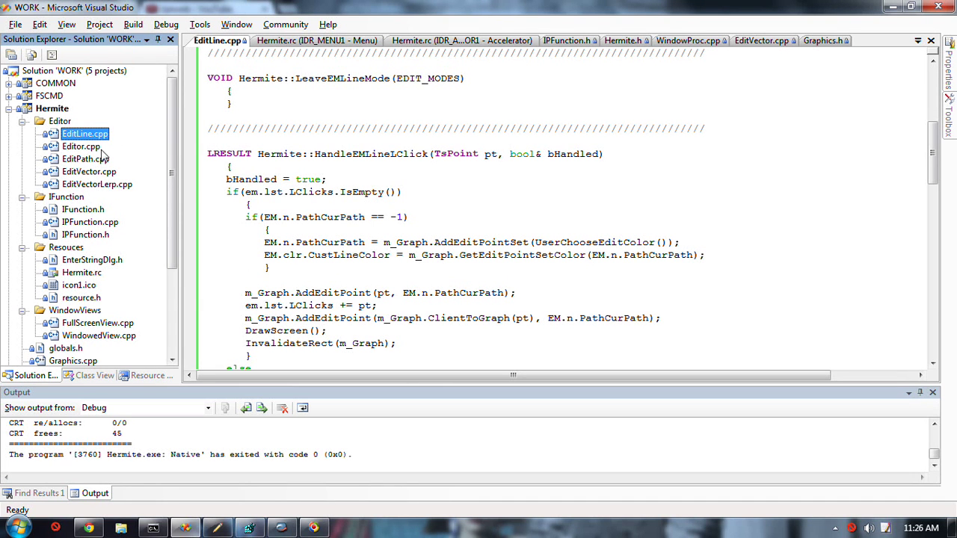
mouse_move(265, 179)
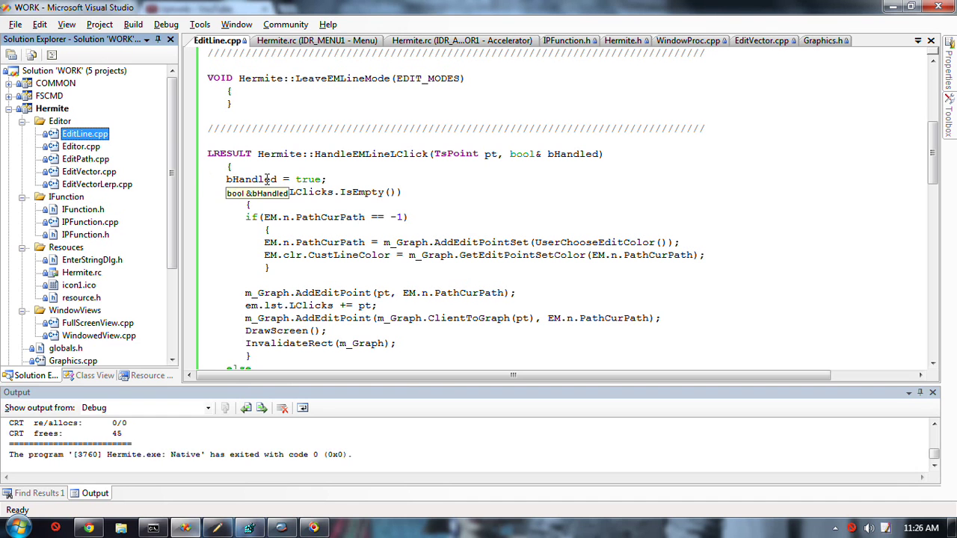
Step: Launch the Hermite project under the debugger with F5
key("F5")
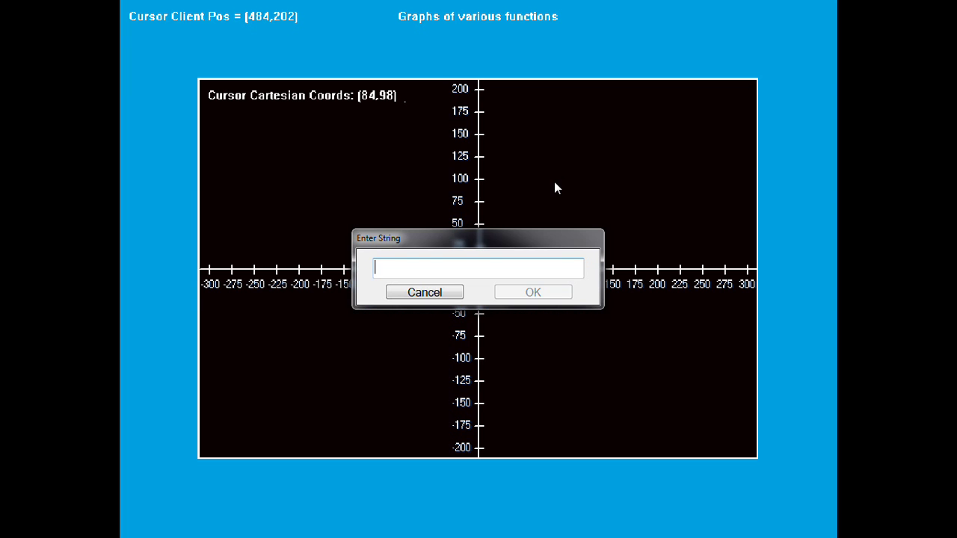
type("Hel")
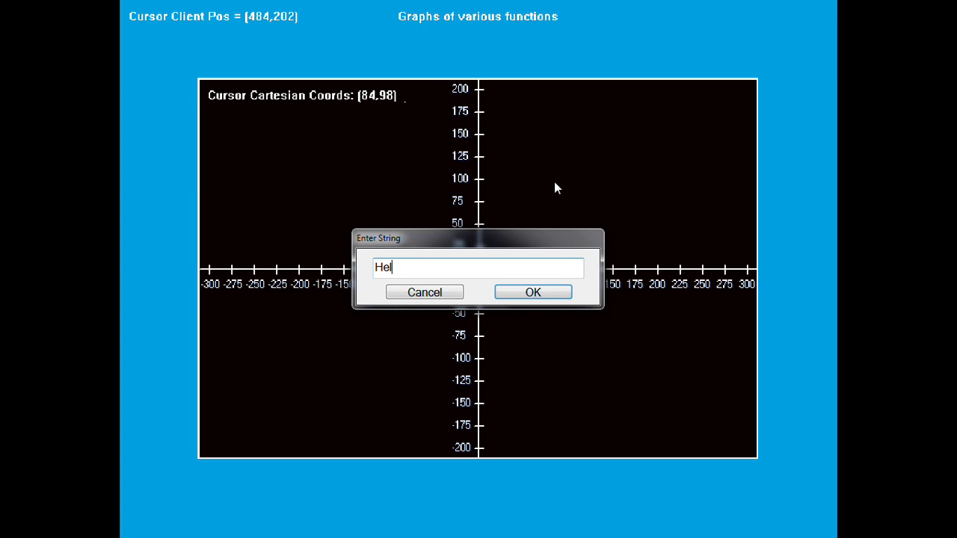
type("or")
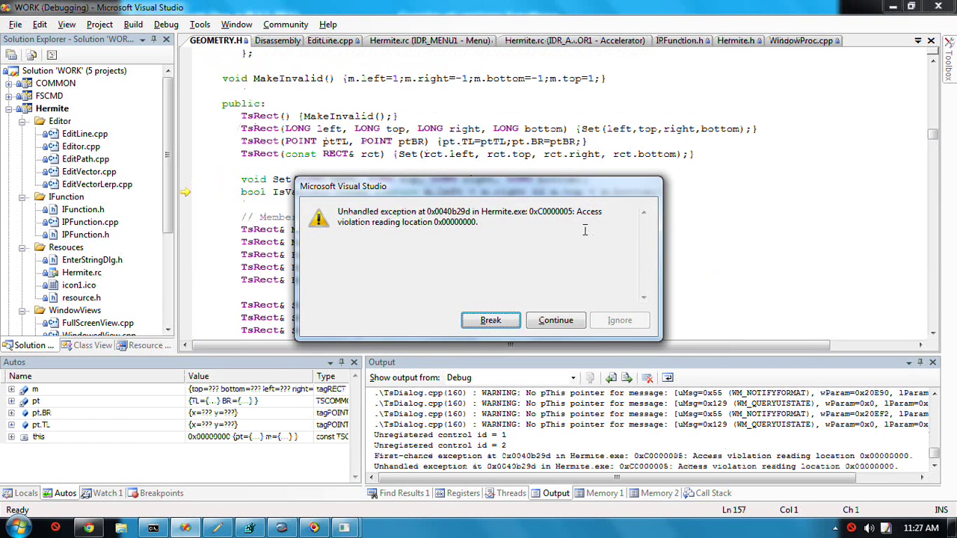
Step: Break on the access violation, jump to the InvalidateRect call-stack frame, then stop debugging
key("Return")
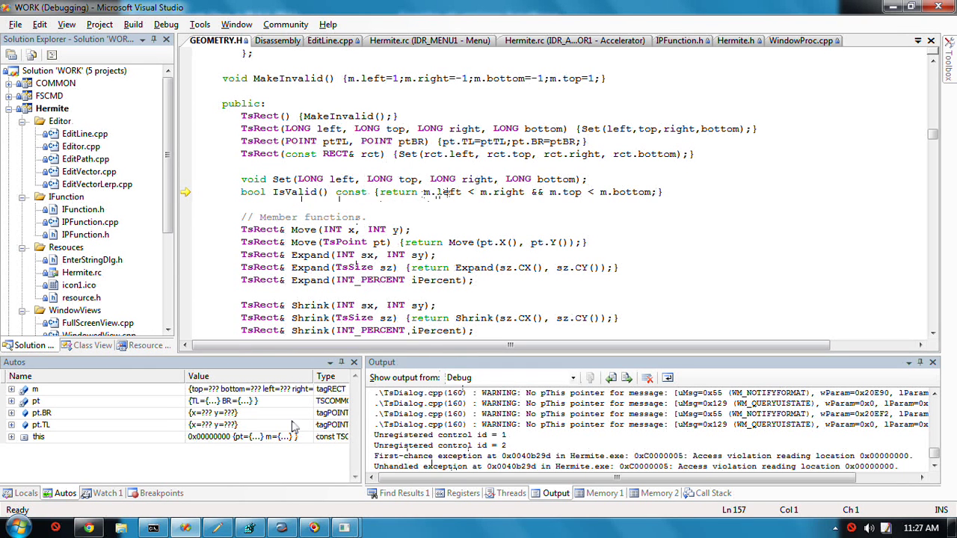
left_click(706, 494)
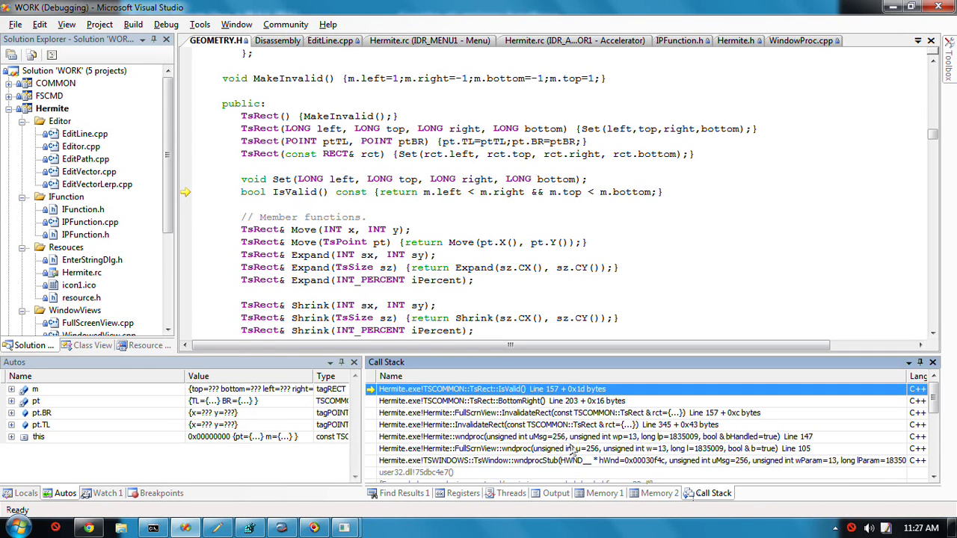
left_click(583, 402)
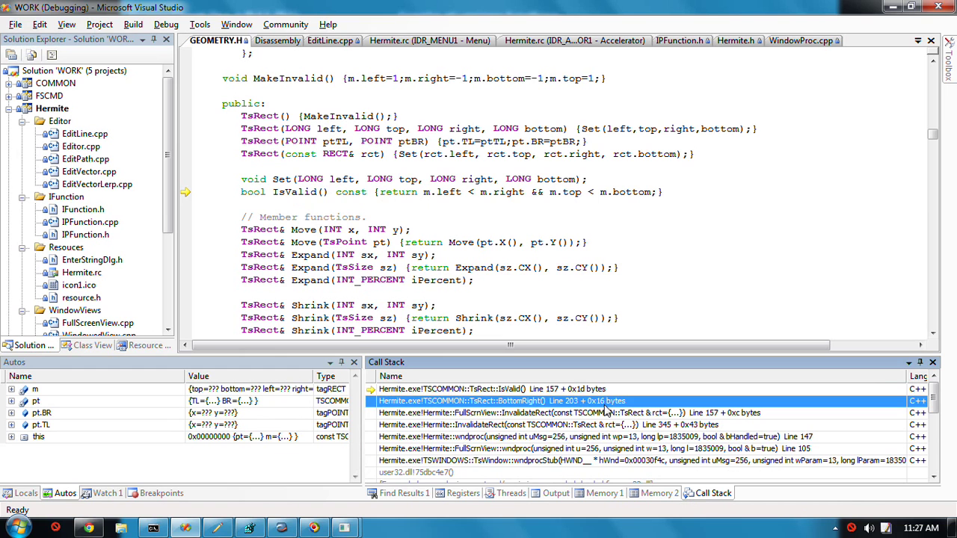
double_click(605, 412)
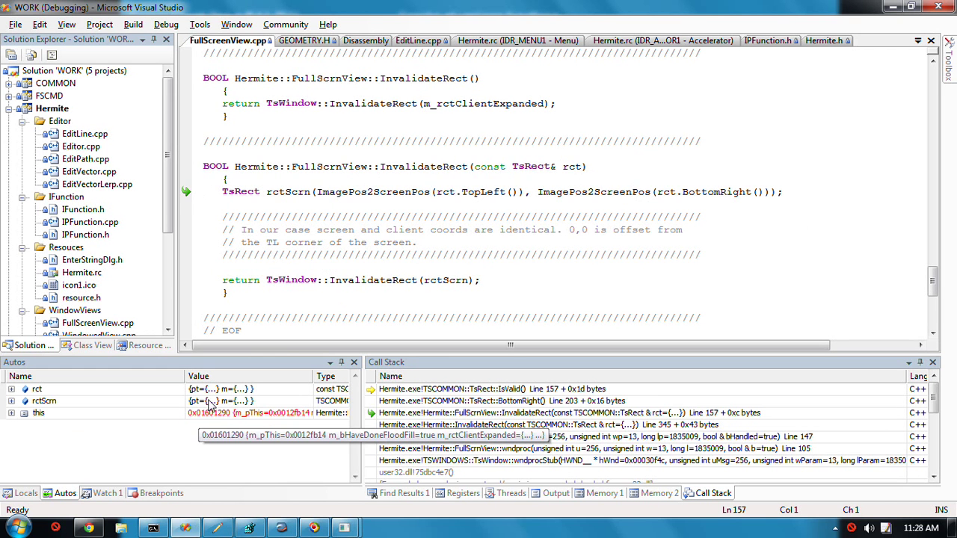
left_click(166, 24)
left_click(196, 88)
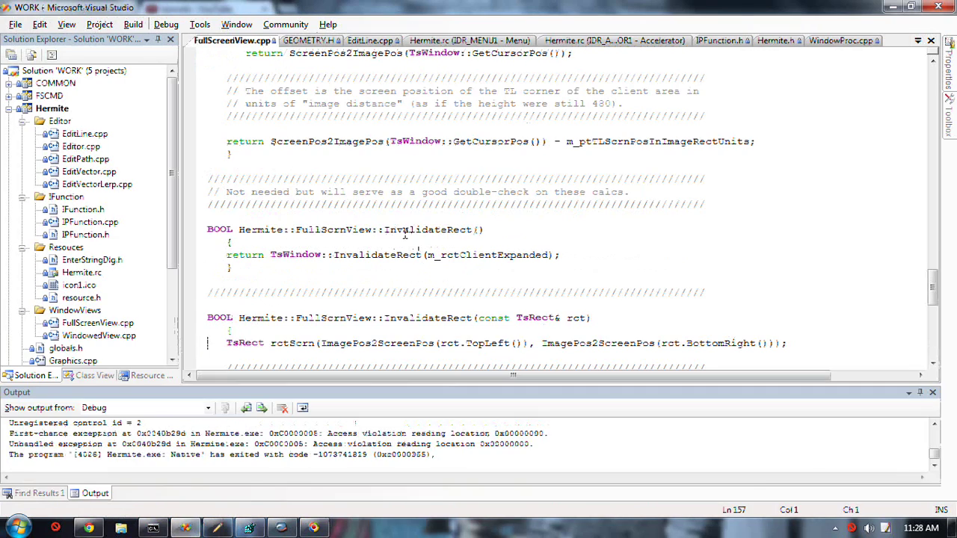
Step: Relaunch Hermite and place a Hello World label on the graph
key("F5")
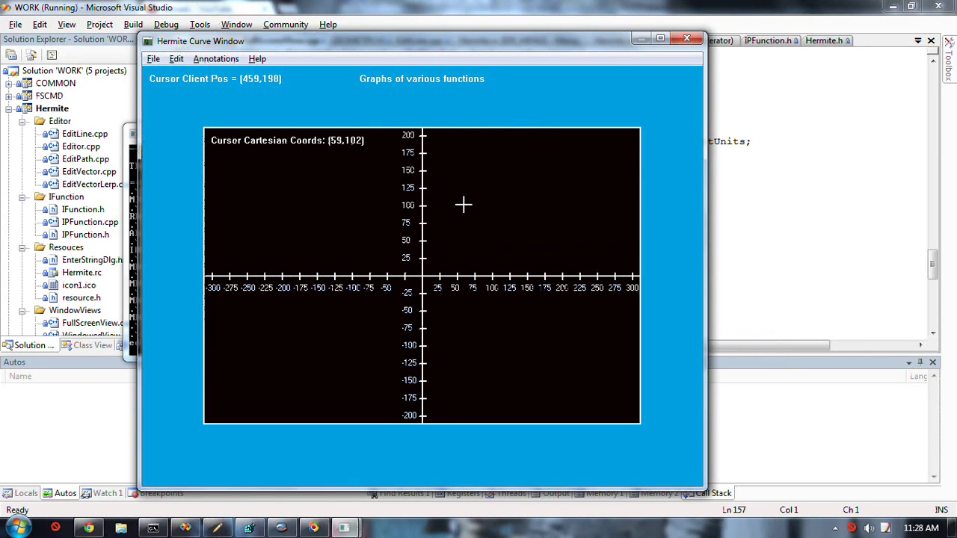
left_click(463, 204)
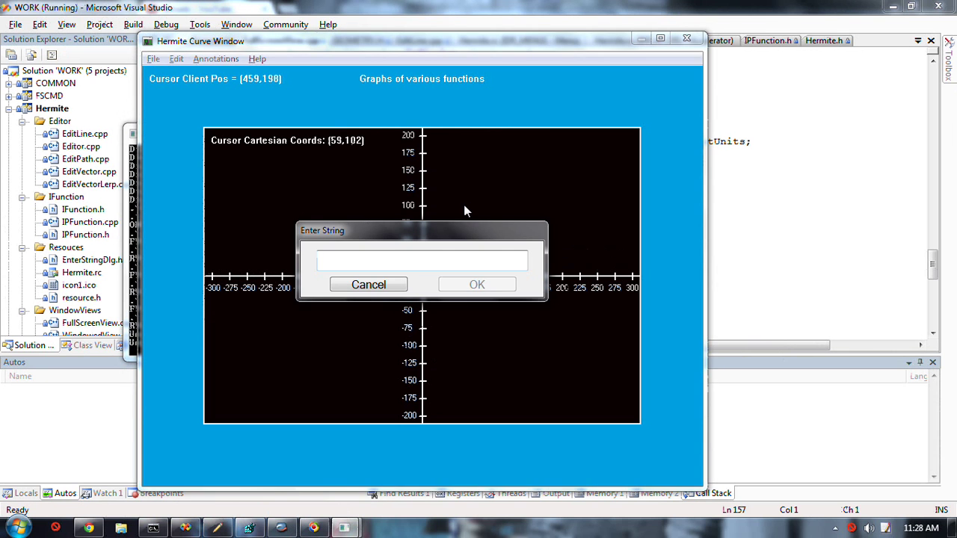
type("Hello")
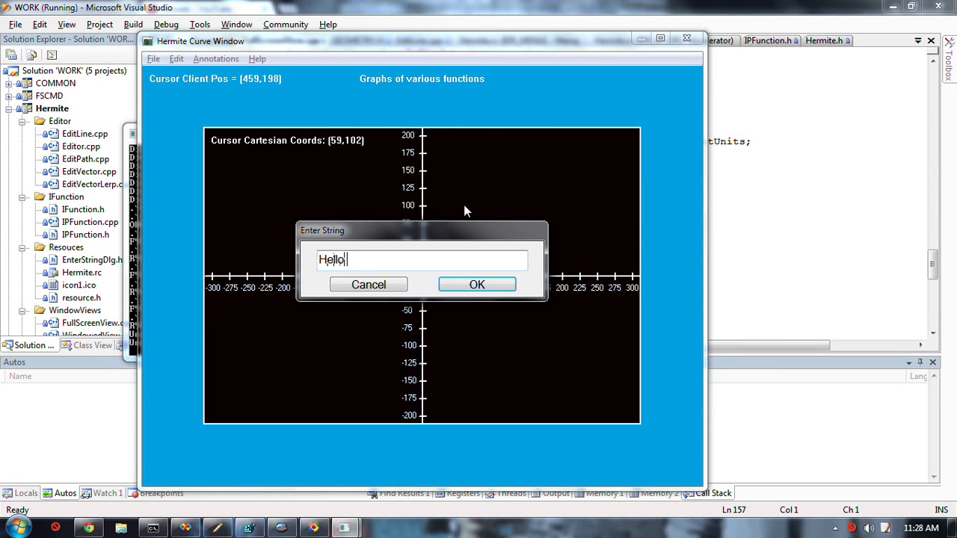
type(" World")
key("Return")
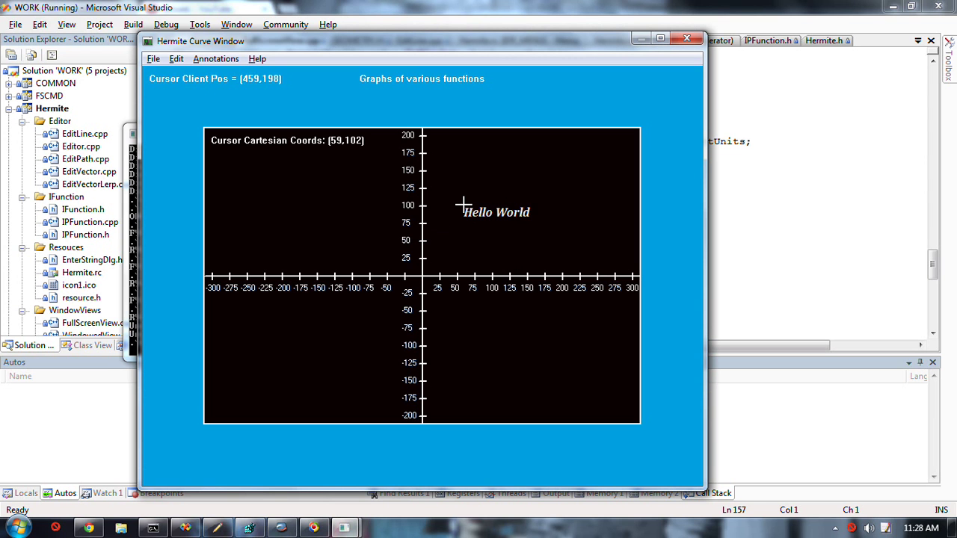
Step: Nudge the Hello World label around the plot with arrow keys, then close Hermite
key("Up")
key("Left")
key("Left")
key("Left")
key("Left")
key("Left")
key("Left")
key("Left")
key("Left")
key("Up")
key("Left")
key("Left")
key("Left")
key("Left")
key("Up")
key("Left")
key("Down")
key("Down")
key("Up")
key("Left")
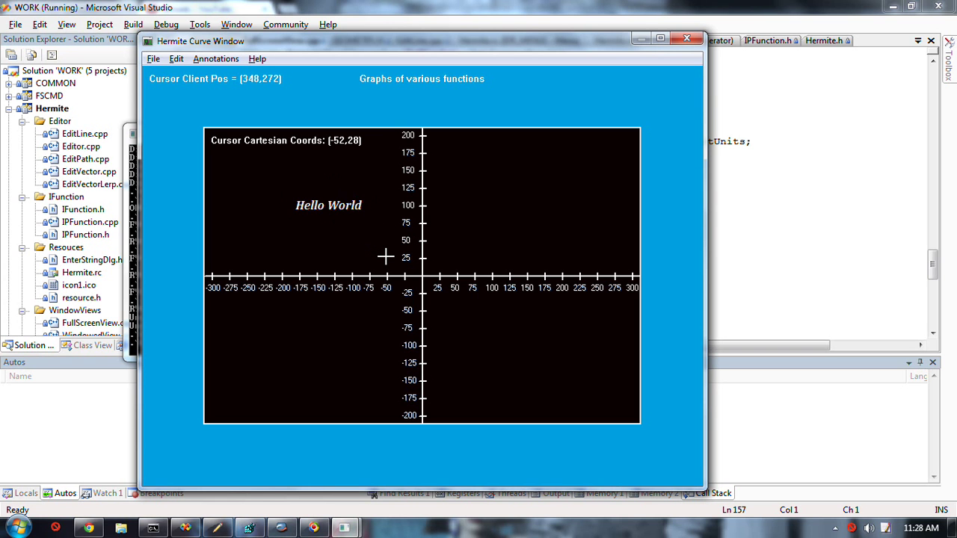
key("Up")
key("Right")
key("Right")
key("Right")
key("Right")
key("Right")
key("Right")
key("Right")
key("Right")
key("Right")
key("Right")
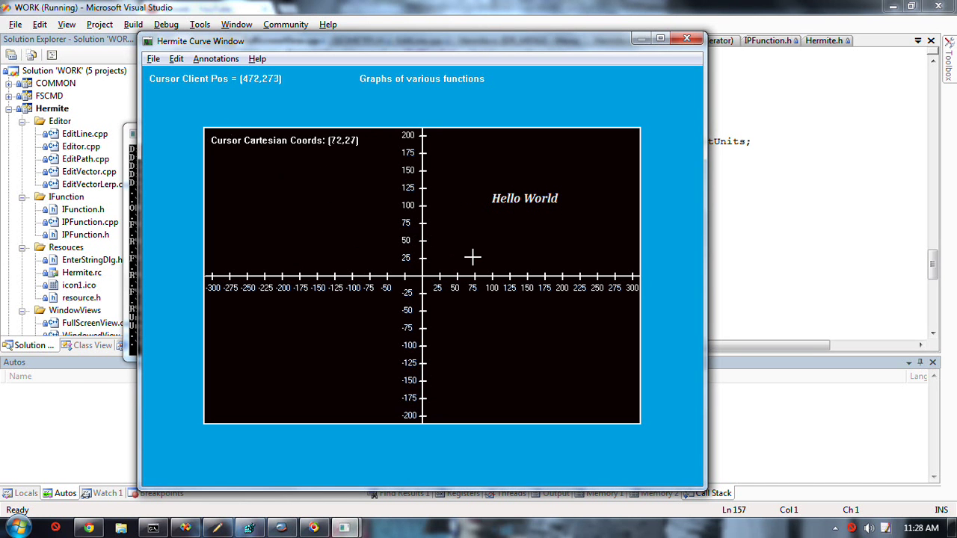
key("Escape")
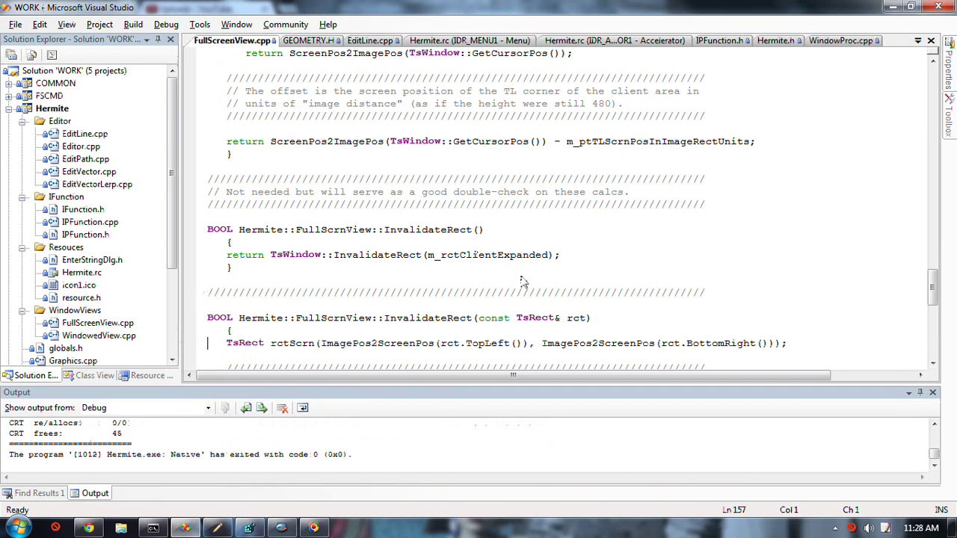
Step: Relaunch Hermite, enter the 'hey' label, and break into the debugger at the crash
key("F5")
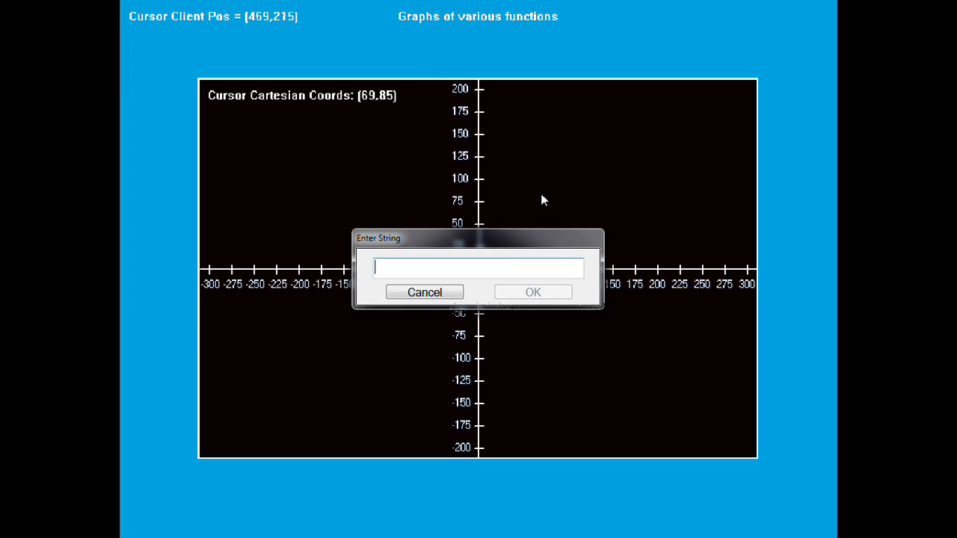
type("hey")
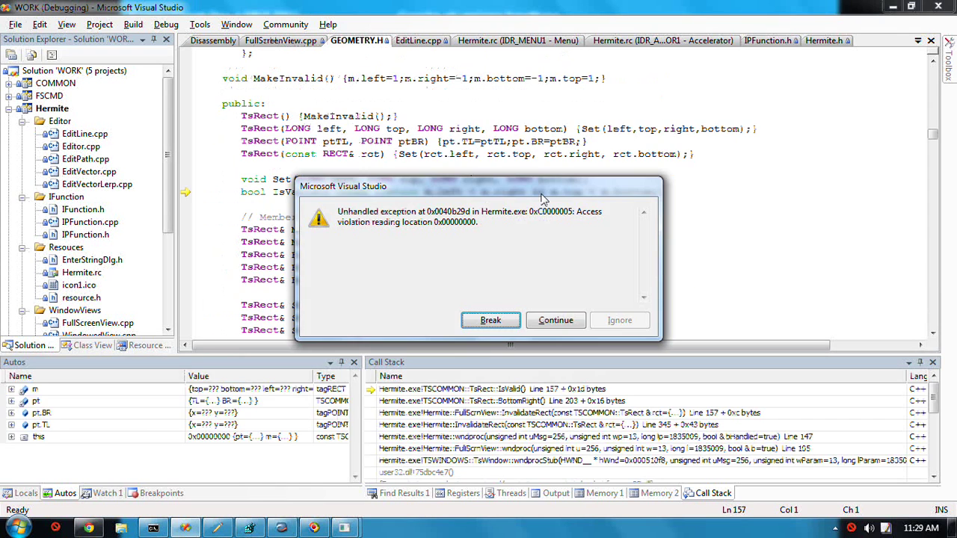
left_click(552, 323)
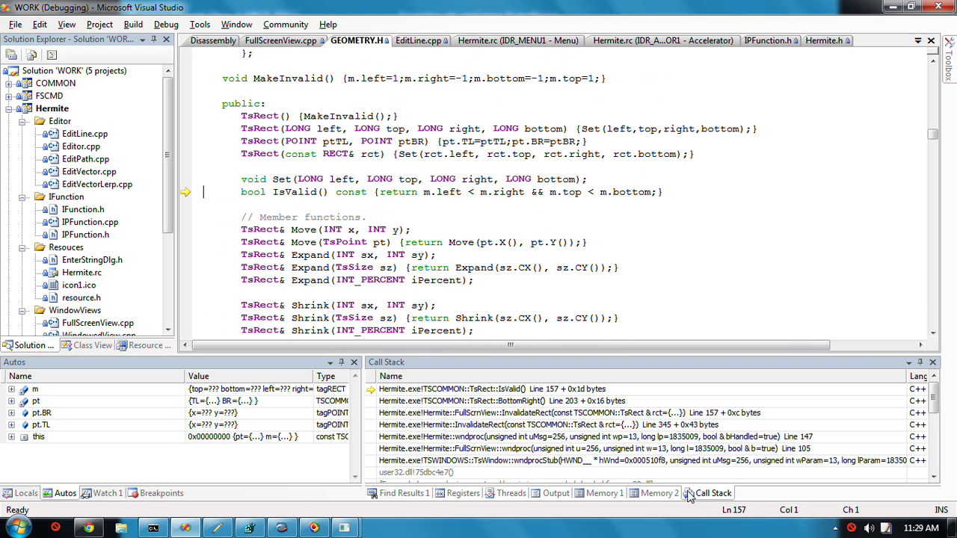
Step: Inspect the wndproc frame's m.hText and InvalidateRect code, then continue the paused program
left_click(556, 426)
double_click(552, 436)
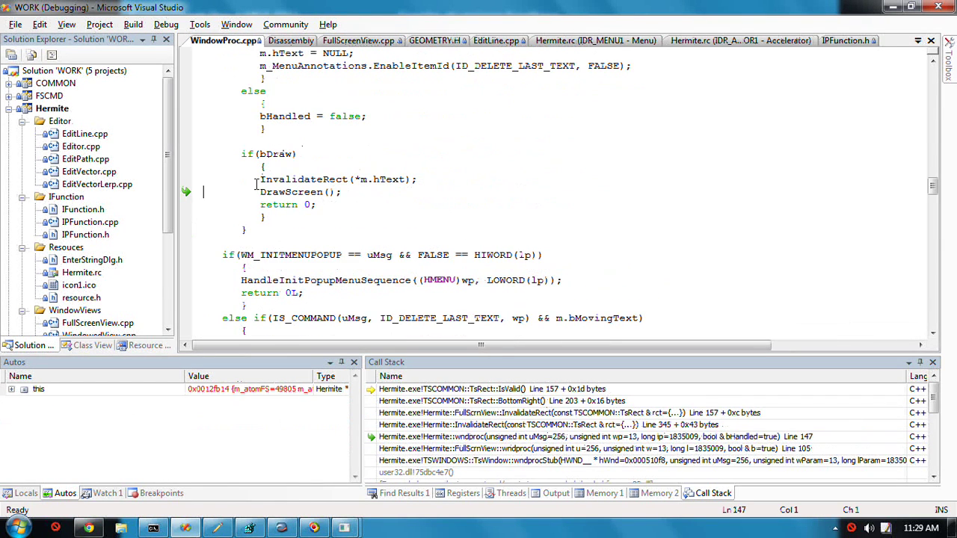
scroll(302, 179, "up", 3)
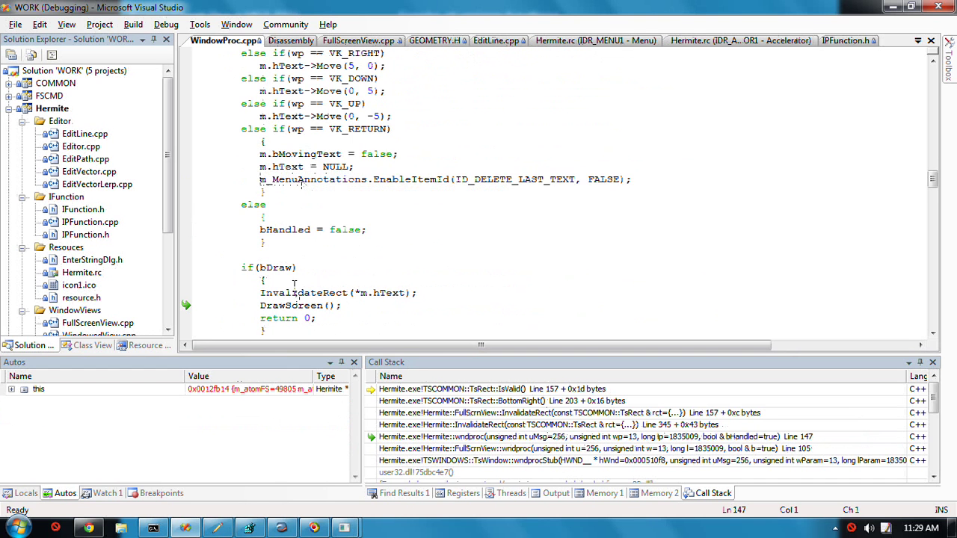
scroll(284, 172, "up", 3)
scroll(277, 166, "down", 3)
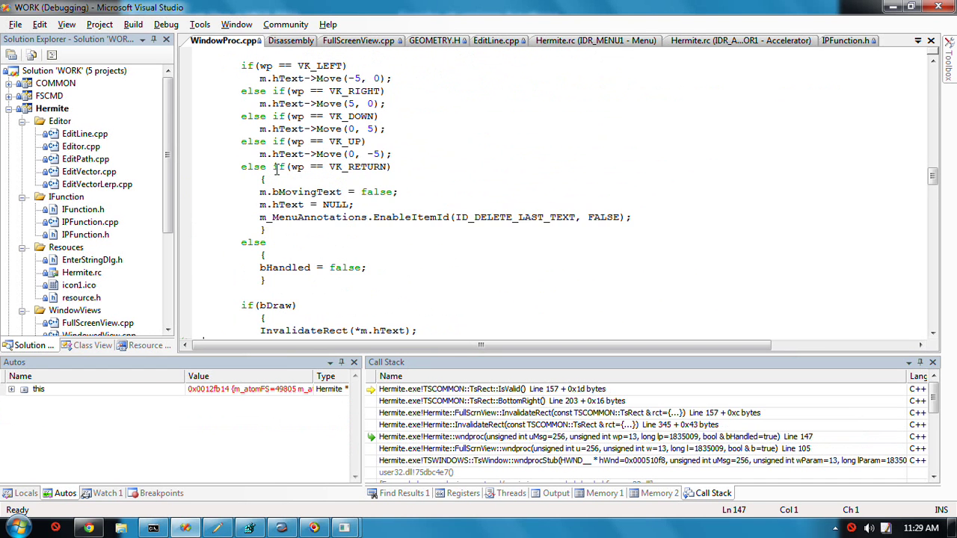
scroll(284, 224, "down", 3)
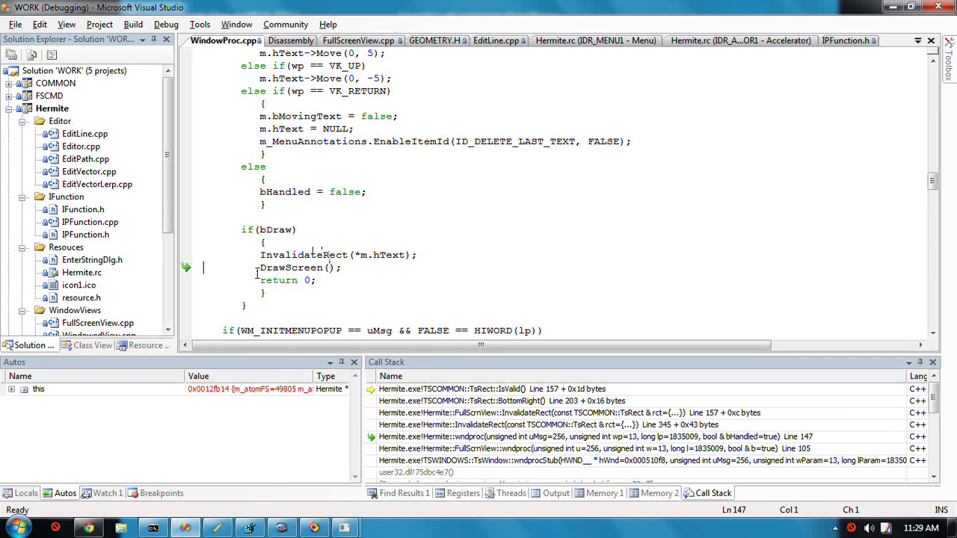
left_click(383, 255)
scroll(351, 247, "up", 2)
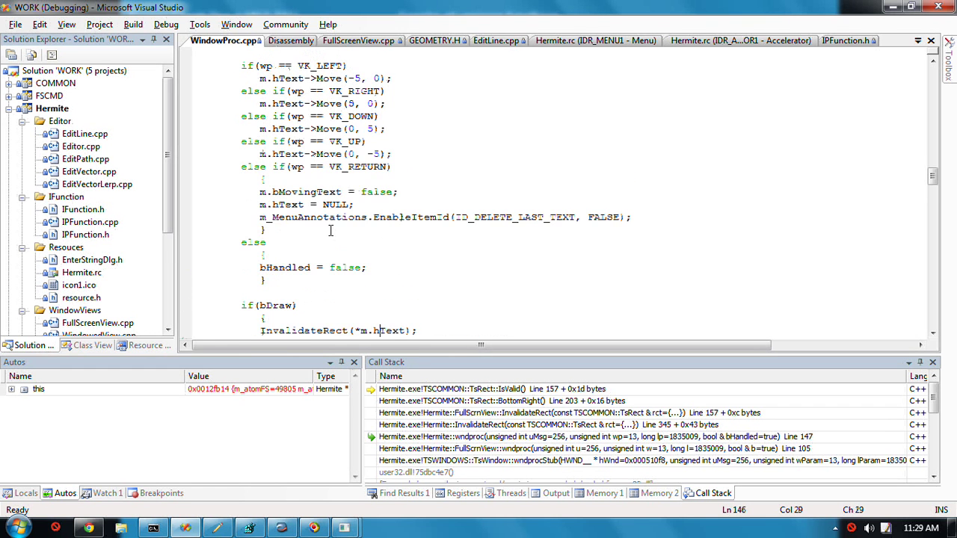
scroll(364, 327, "down", 1)
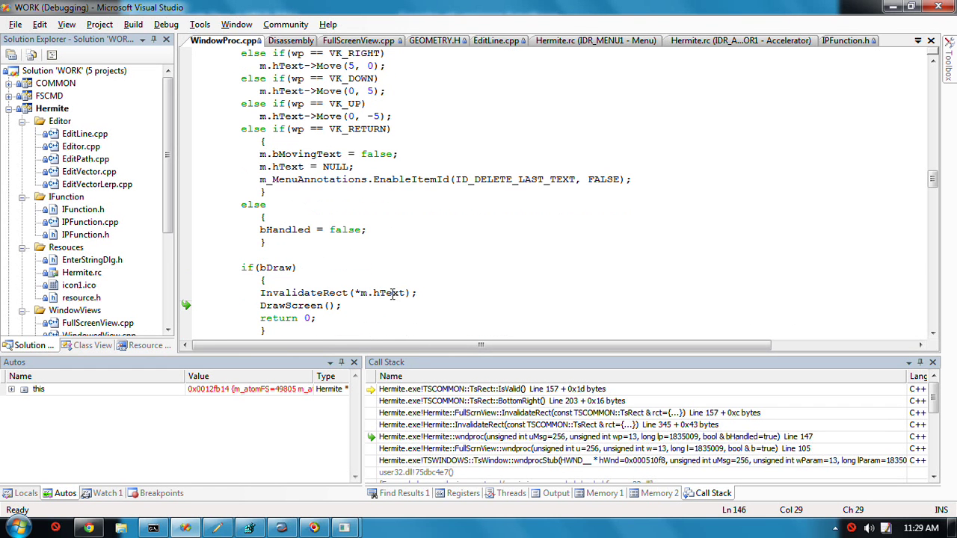
left_click(395, 292)
scroll(282, 149, "up", 2)
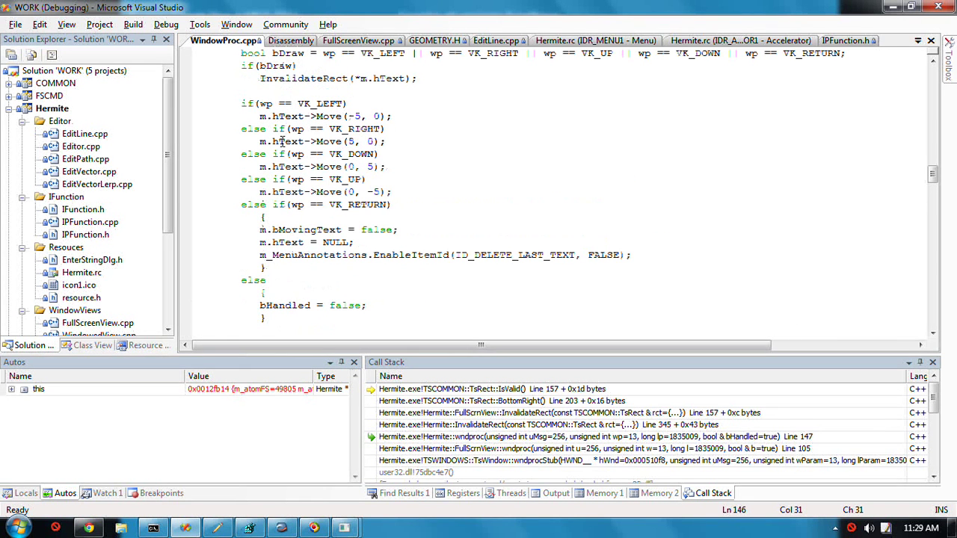
left_click(343, 205)
left_click(329, 243)
scroll(307, 271, "down", 1)
scroll(426, 236, "down", 2)
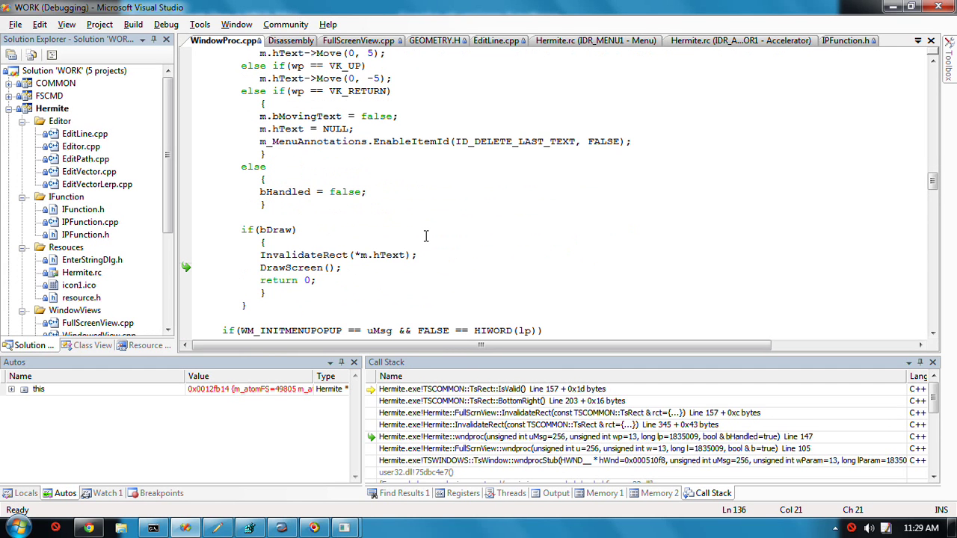
scroll(426, 236, "up", 2)
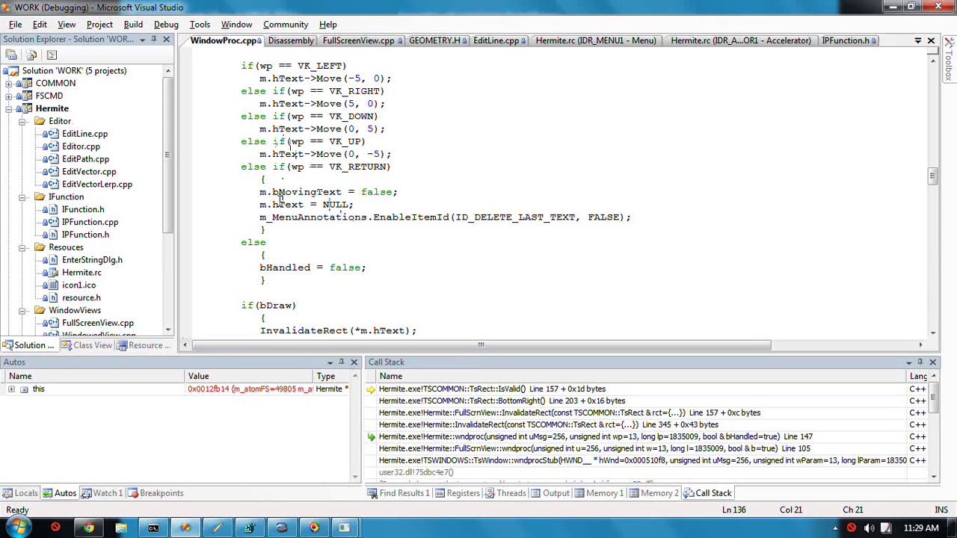
scroll(254, 210, "up", 6)
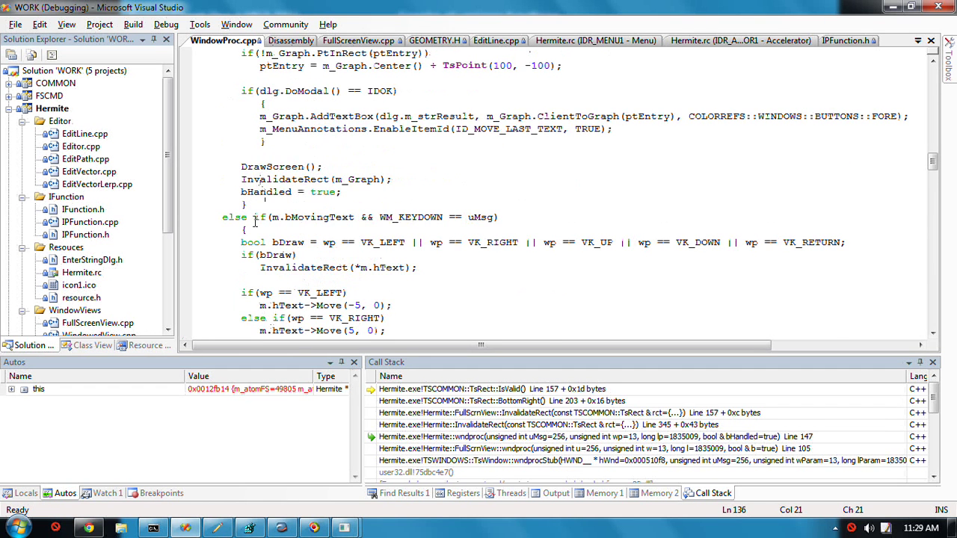
scroll(255, 219, "down", 1)
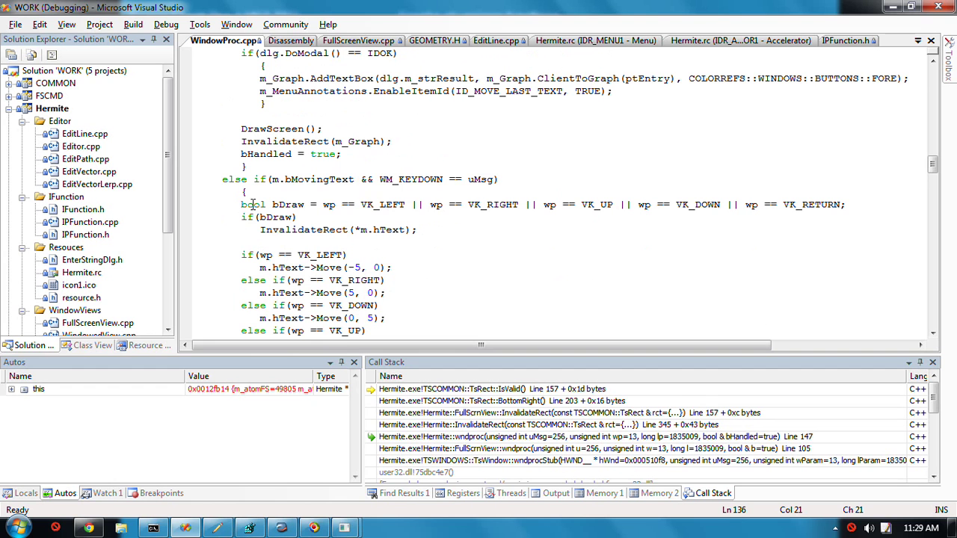
left_click(825, 207)
scroll(561, 269, "down", 2)
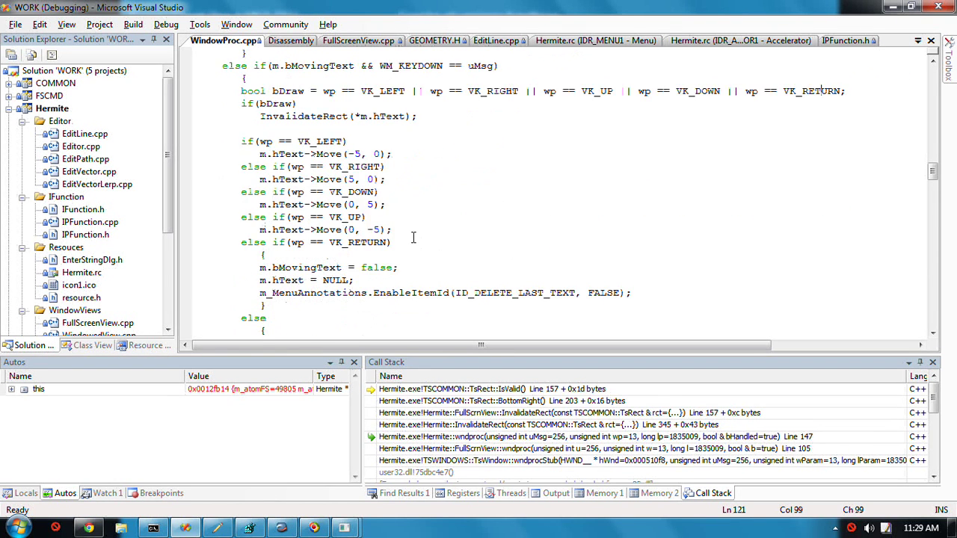
scroll(413, 238, "down", 2)
scroll(413, 238, "down", 2)
scroll(414, 238, "down", 2)
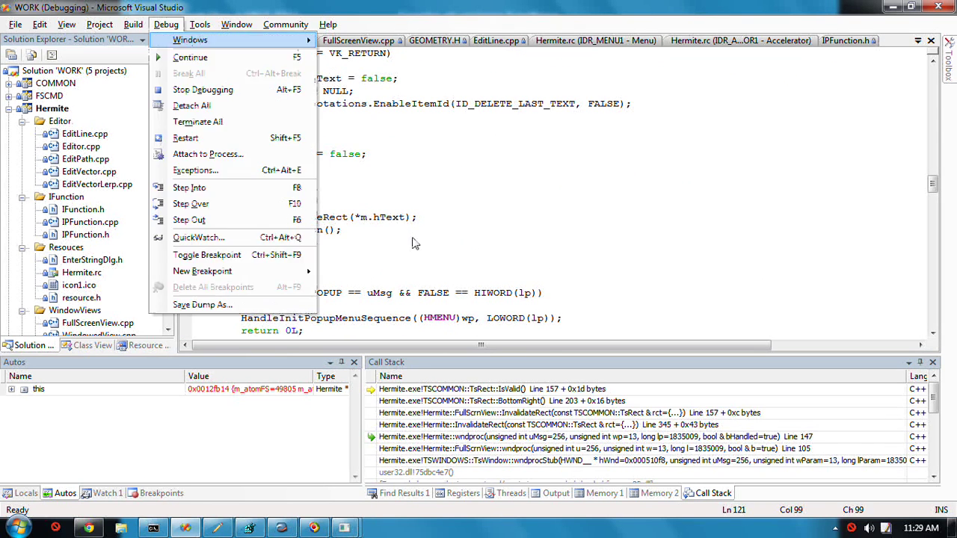
key("F5")
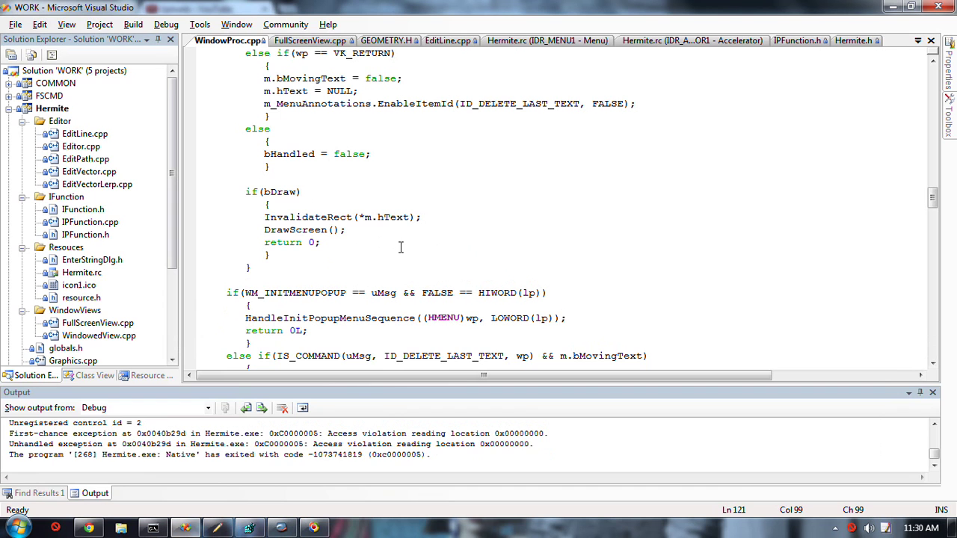
Step: Relaunch Hermite and place an 'sfsfd' label on the graph
key("F5")
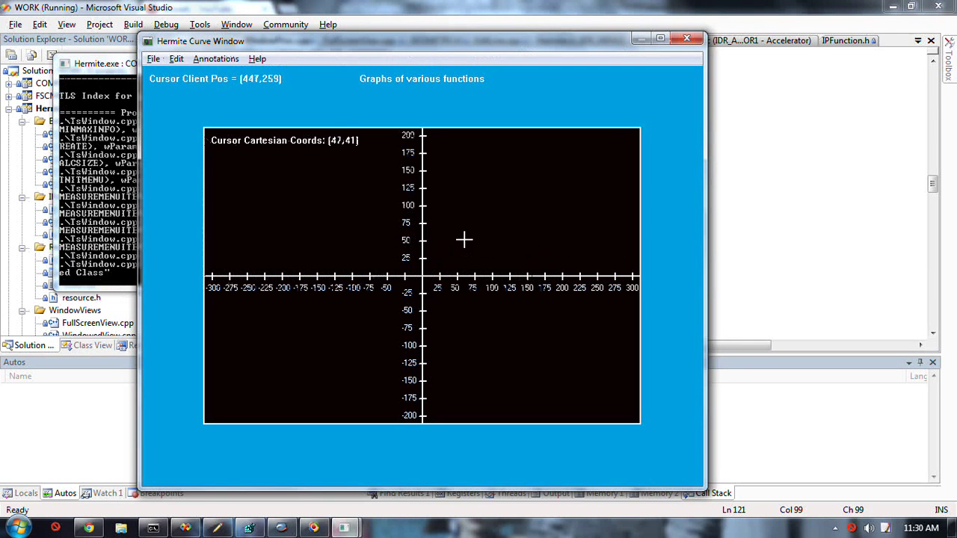
left_click(487, 219)
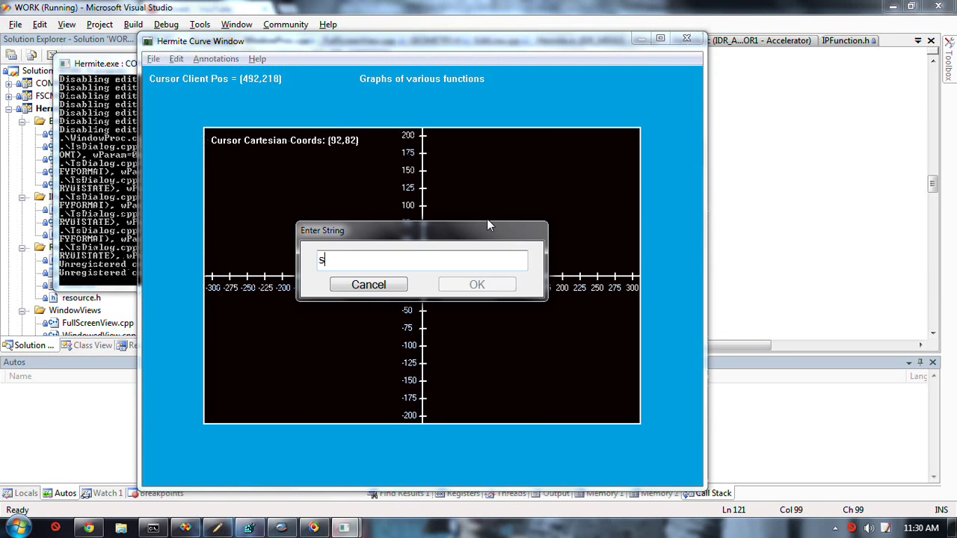
type("sfsfd")
key("Return")
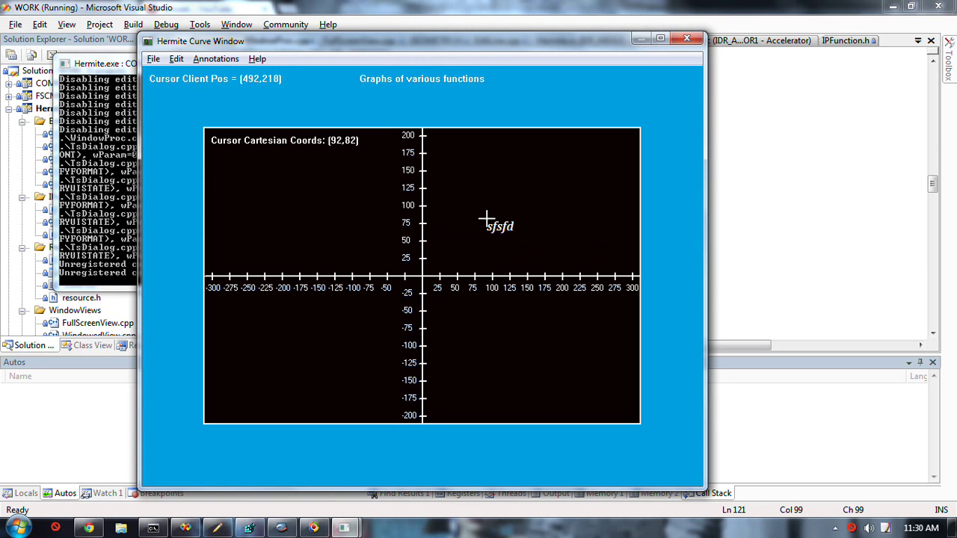
Step: Nudge the sfsfd label left and up, then return to Visual Studio at line 146
key("Left")
key("Left")
key("Left")
key("Left")
key("Up")
key("Up")
key("Up")
key("Up")
key("Up")
key("Left")
key("Left")
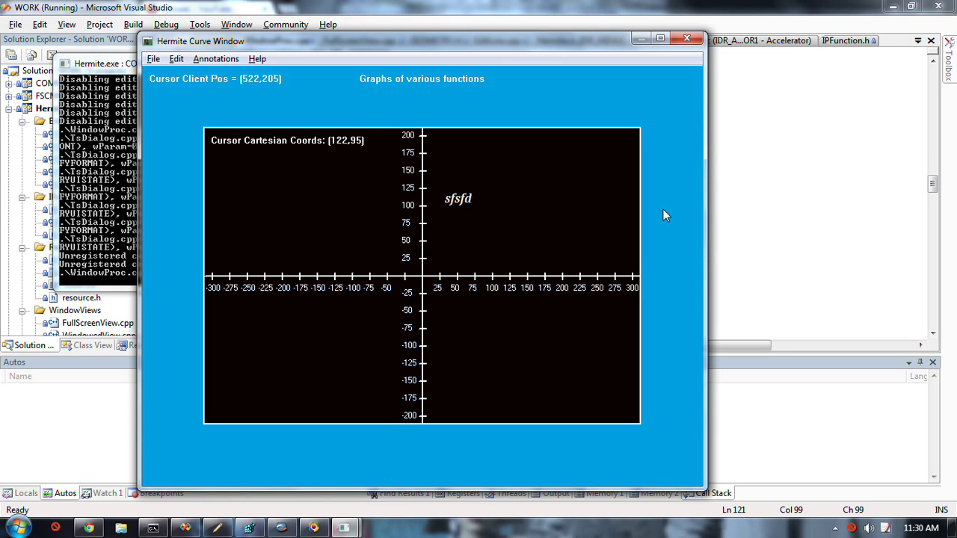
left_click(837, 242)
left_click(286, 217)
scroll(358, 202, "up", 3)
scroll(359, 172, "up", 3)
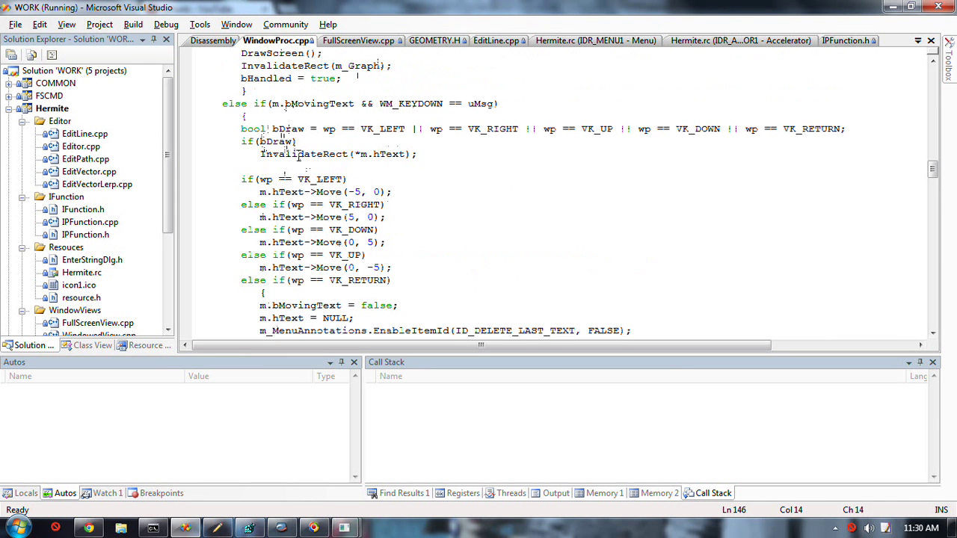
left_click(385, 154)
scroll(256, 222, "down", 1)
scroll(255, 222, "down", 1)
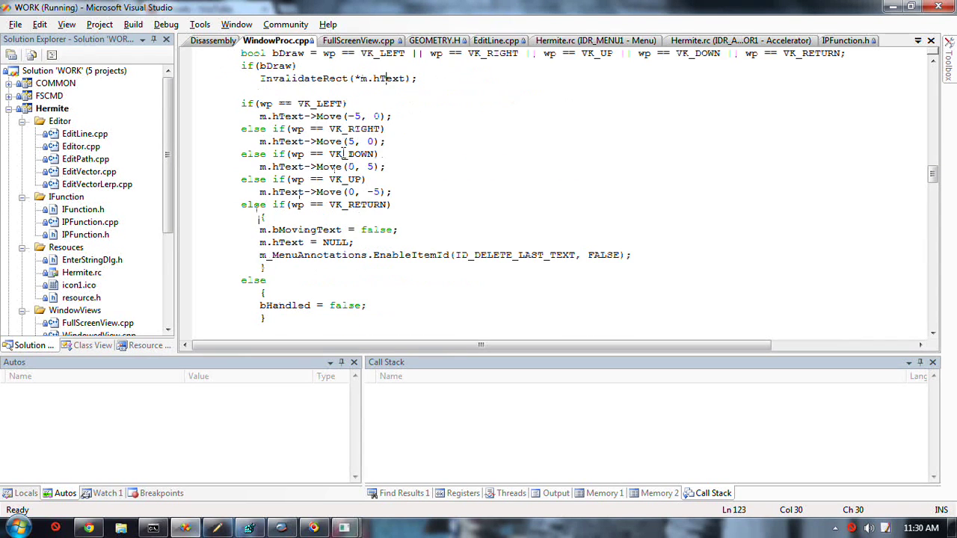
scroll(304, 281, "down", 3)
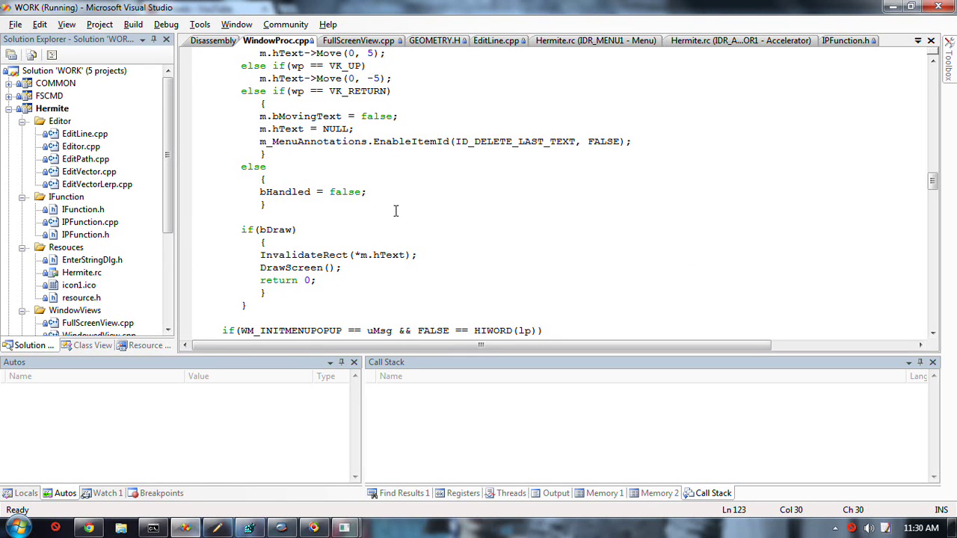
scroll(417, 225, "up", 3)
scroll(416, 224, "down", 3)
scroll(416, 225, "up", 4)
scroll(418, 128, "up", 2)
scroll(351, 202, "down", 6)
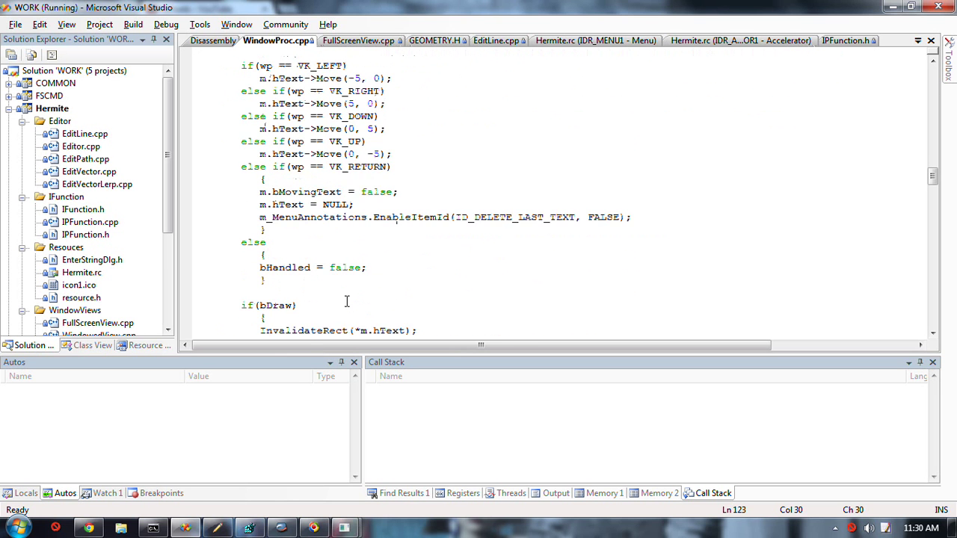
scroll(344, 299, "down", 3)
left_click(299, 255)
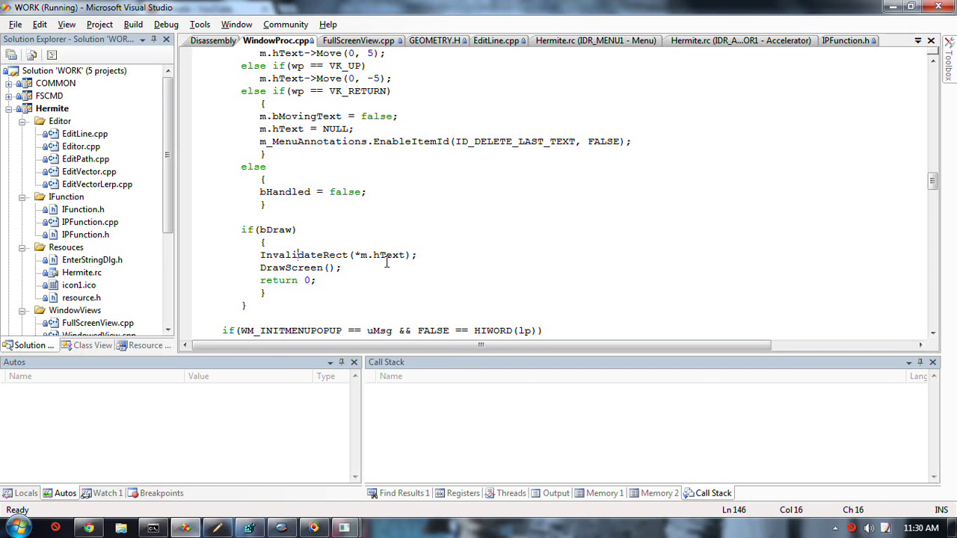
Step: Set a breakpoint on InvalidateRect, hit it from Hermite, and expand m.hText to pObj
key("F9")
key("alt+Tab")
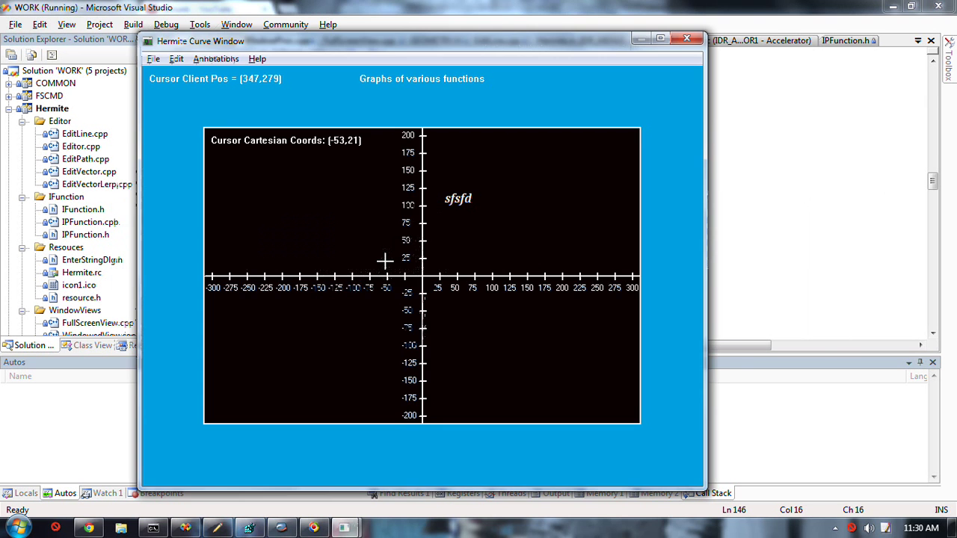
key("Return")
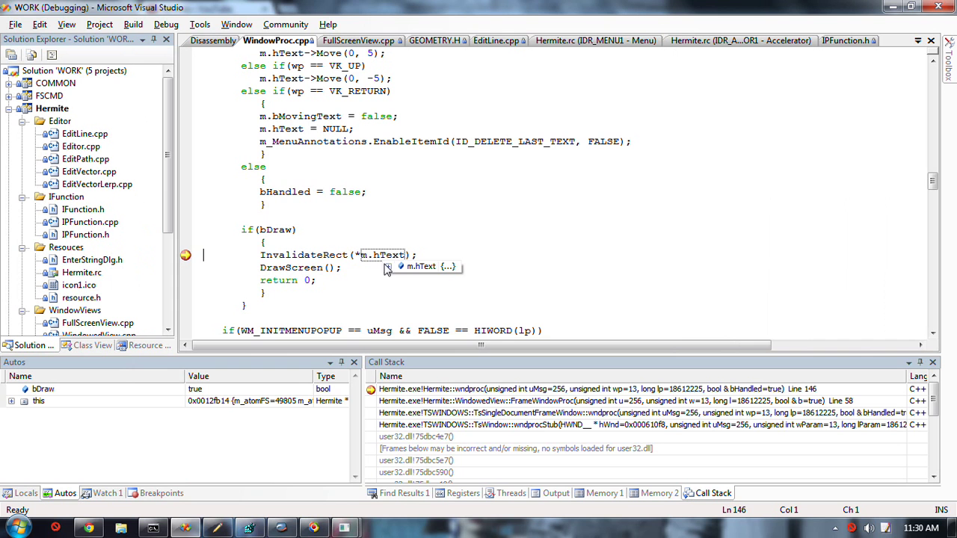
left_click(390, 267)
left_click(400, 279)
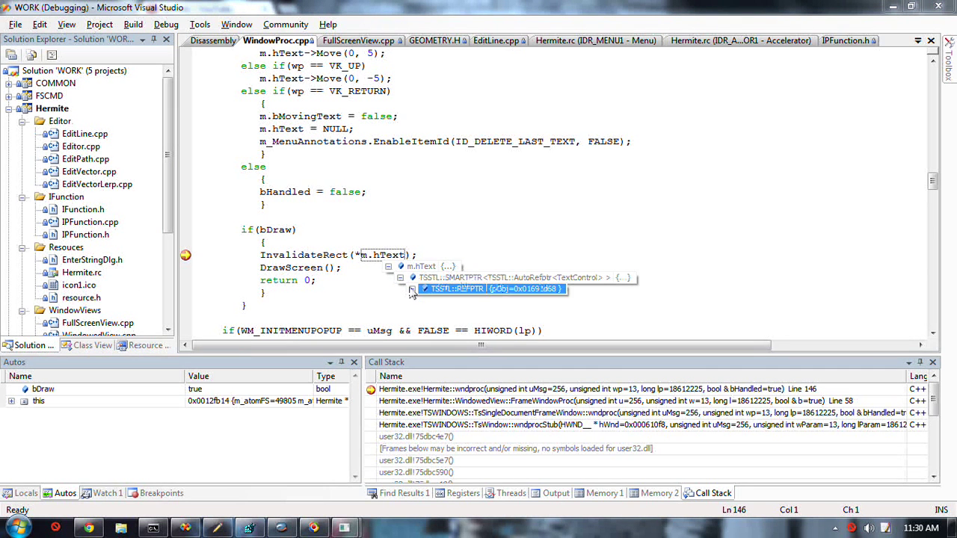
left_click(423, 301)
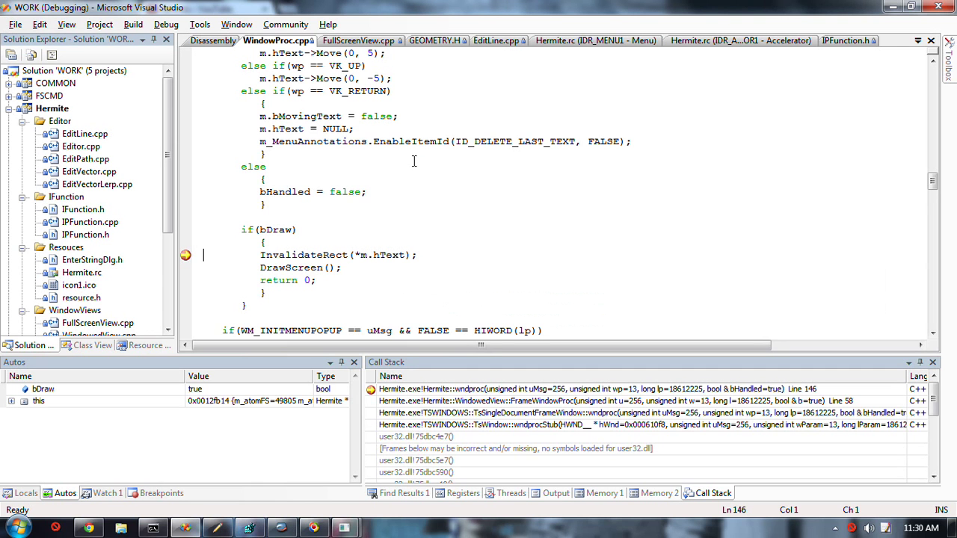
scroll(392, 215, "up", 4)
scroll(392, 215, "up", 4)
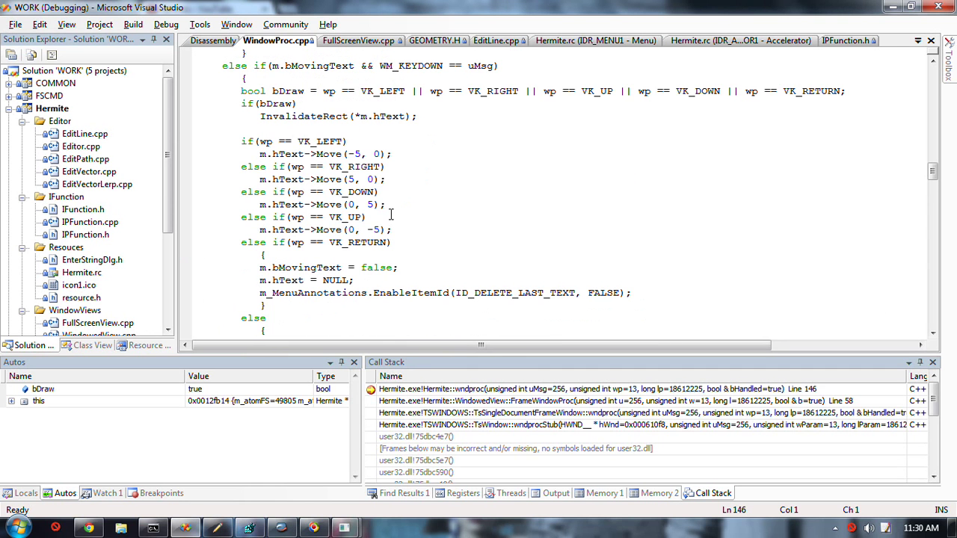
scroll(381, 142, "down", 2)
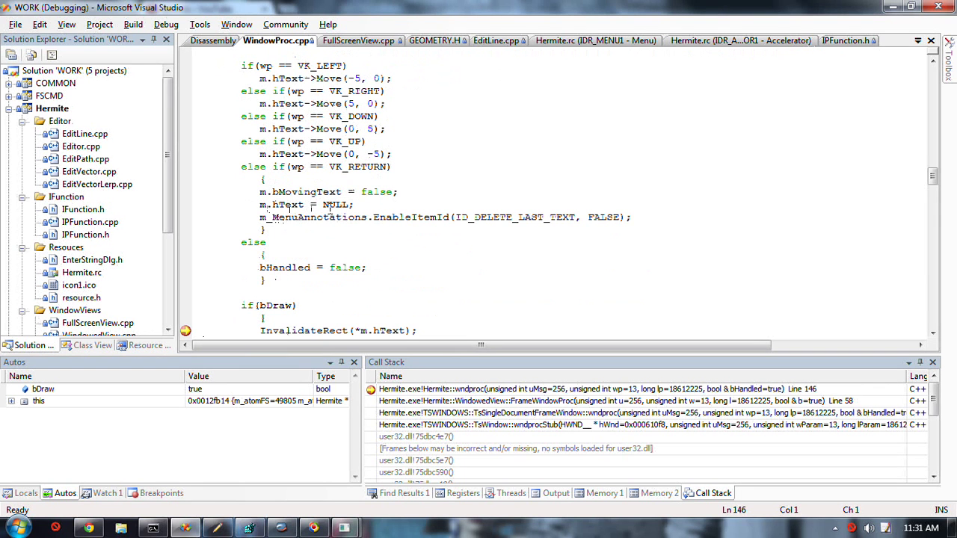
Step: Move the caret to the m.bMovingText = false line and stop debugging with Shift+F5
left_click(297, 193)
key("alt+d")
key("shift+F5")
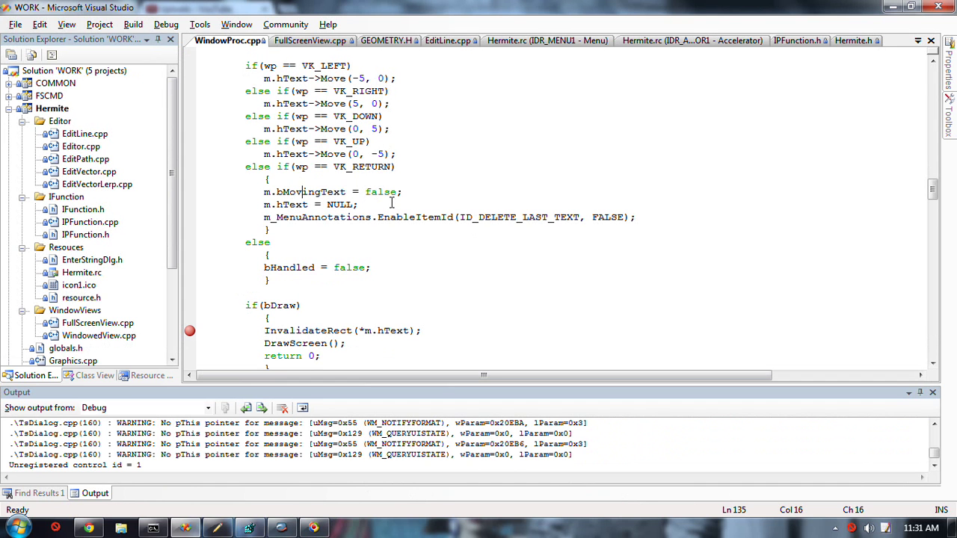
Step: Break on the m.bMovingText line, relaunch Hermite, add a label, and nudge it up
key("F9")
key("F5")
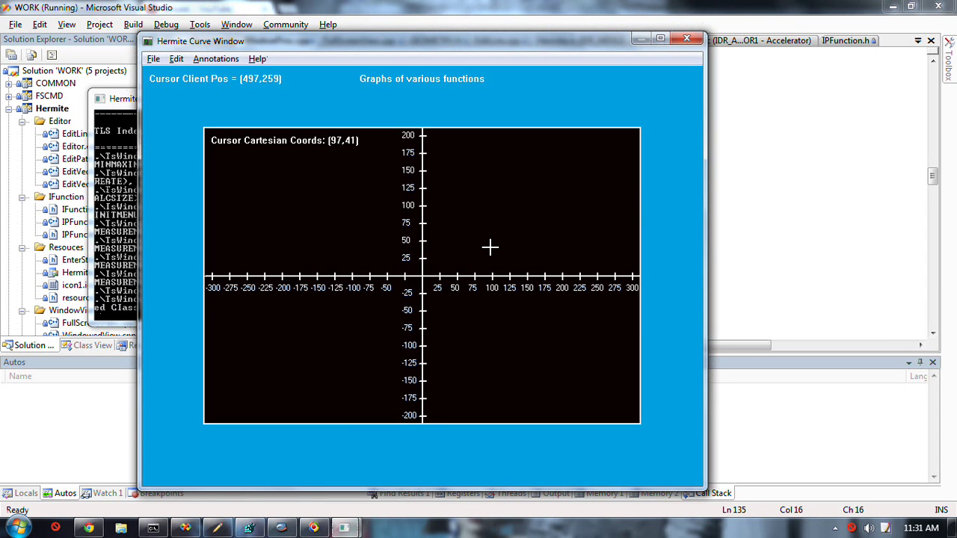
left_click(490, 246)
type("sdfdsf")
key("Return")
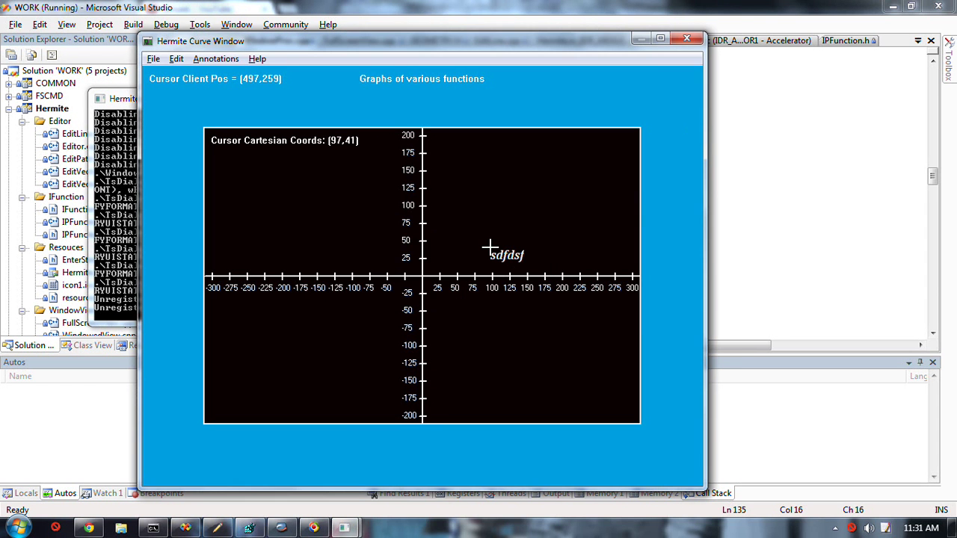
key("Up")
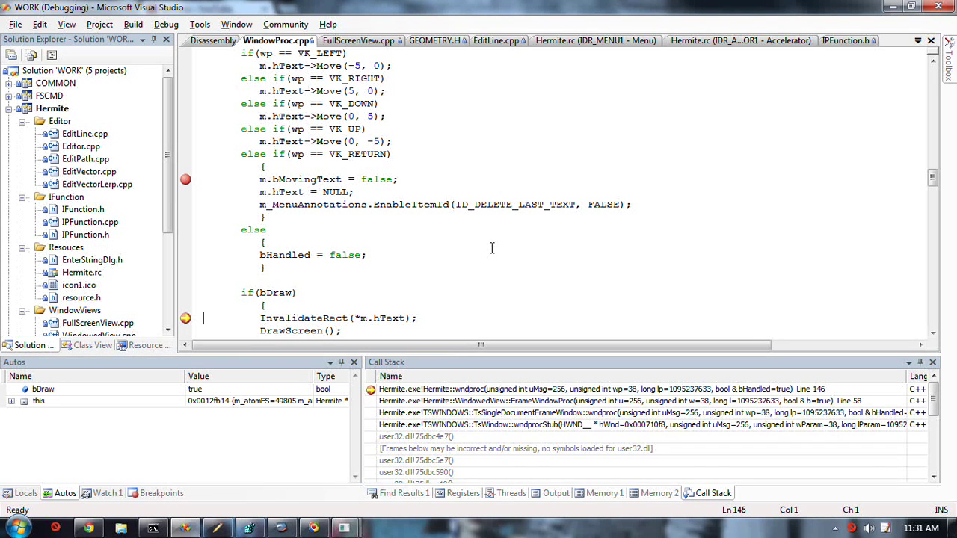
Step: Remove the InvalidateRect breakpoint, resume, move sdfdsf up and left, and press Enter
key("F9")
key("F5")
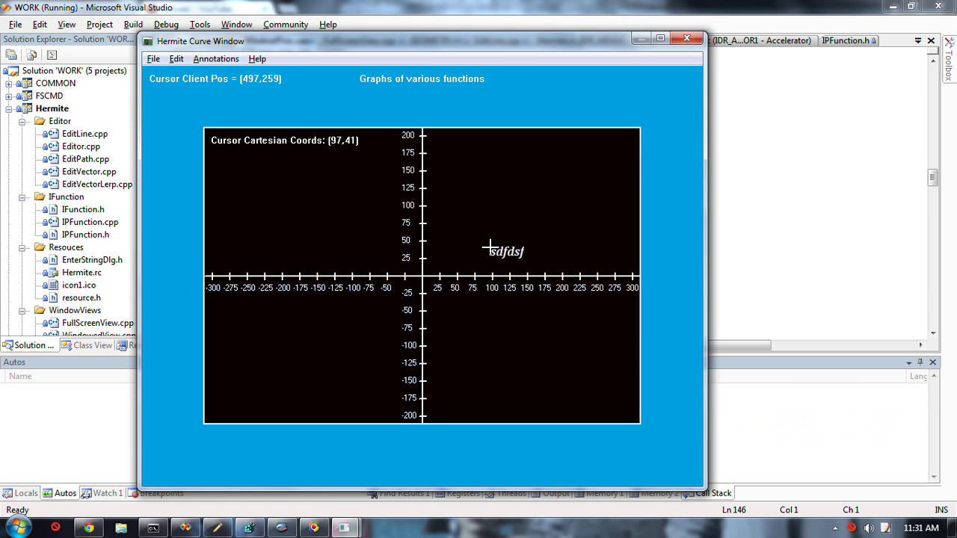
key("Up")
key("Up")
key("Up")
key("Left")
key("Left")
key("Left")
key("Up")
key("Left")
key("Return")
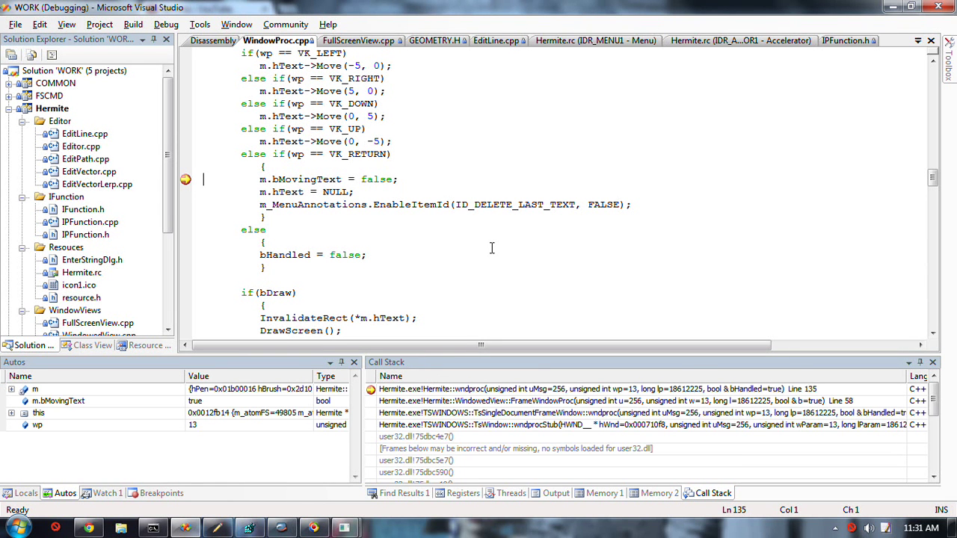
Step: Step over the m.bMovingText and m.hText clearing lines to the bDraw check, expanding m.hText
key("F10")
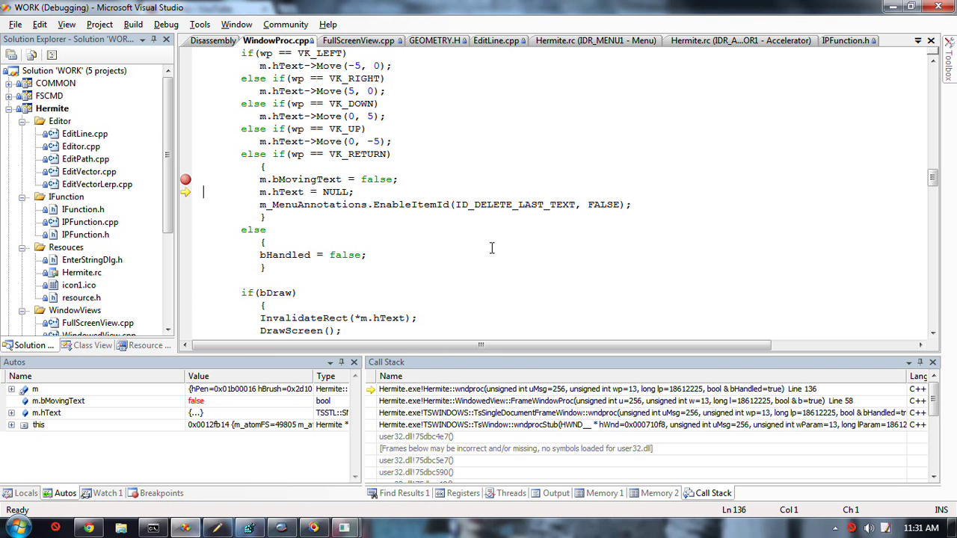
left_click(11, 413)
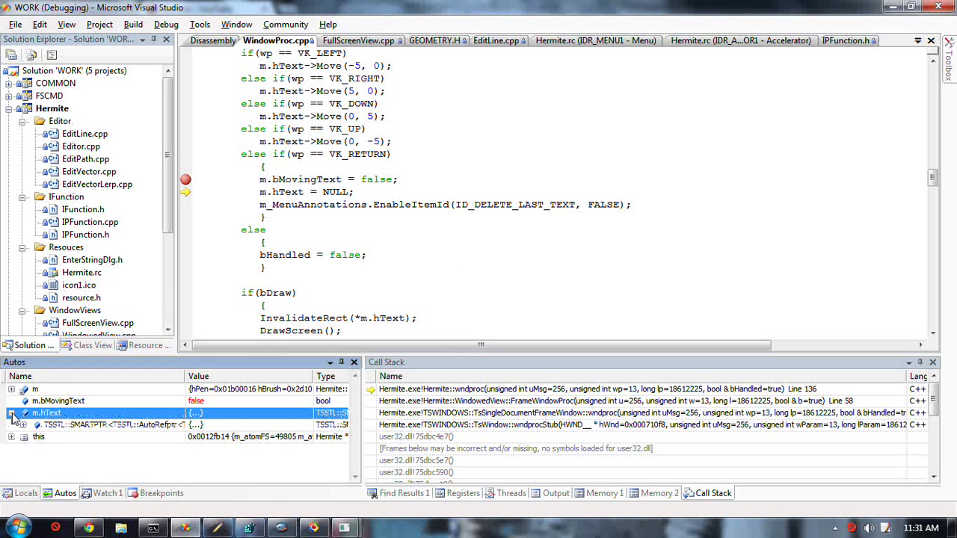
left_click(305, 198)
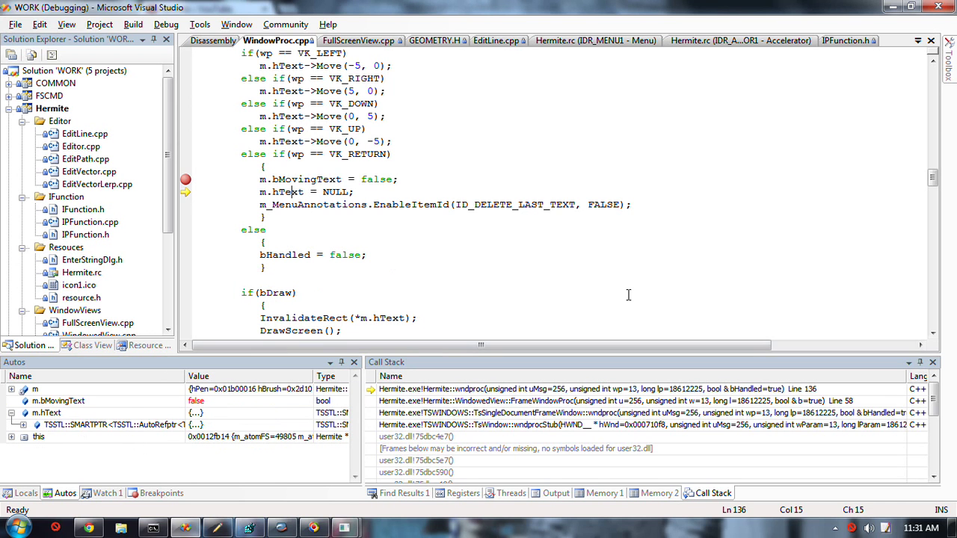
key("F10")
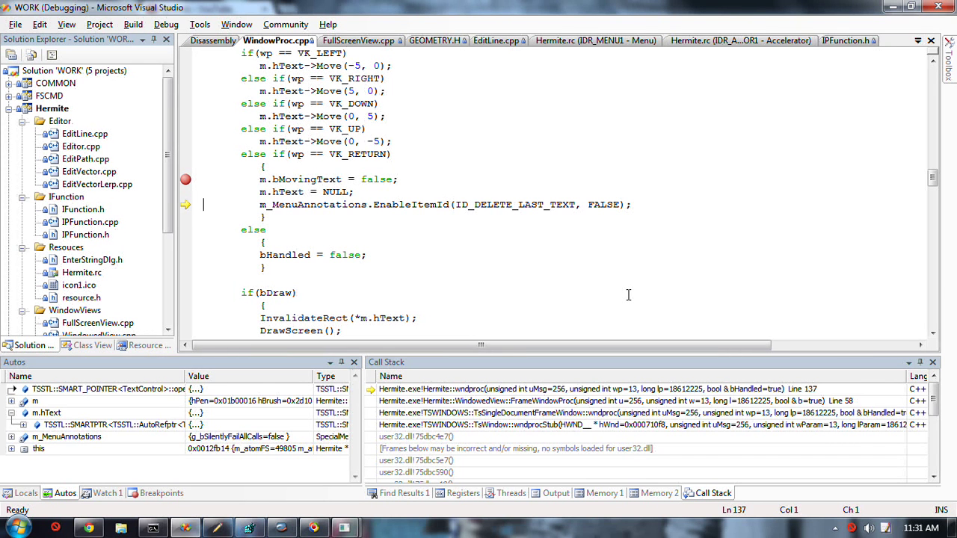
key("F10")
key("F10")
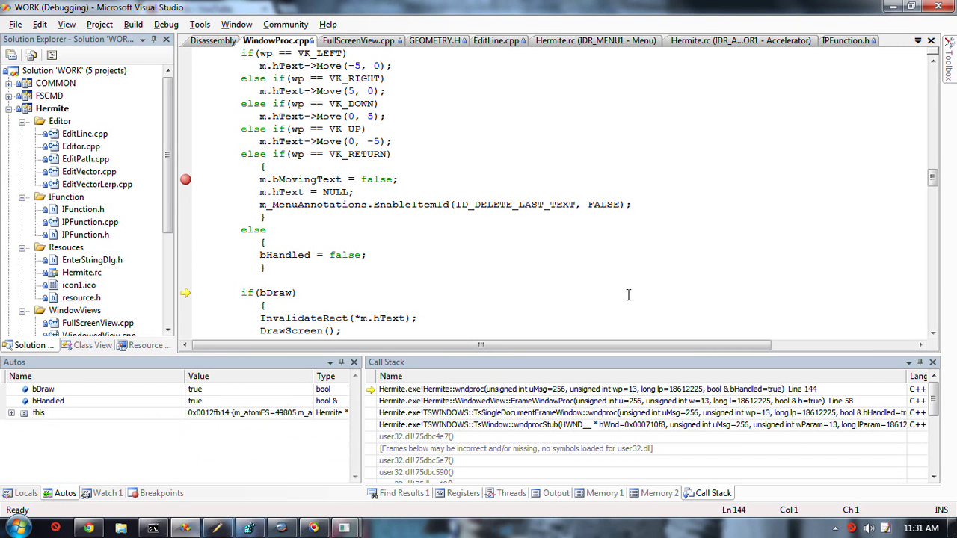
key("F10")
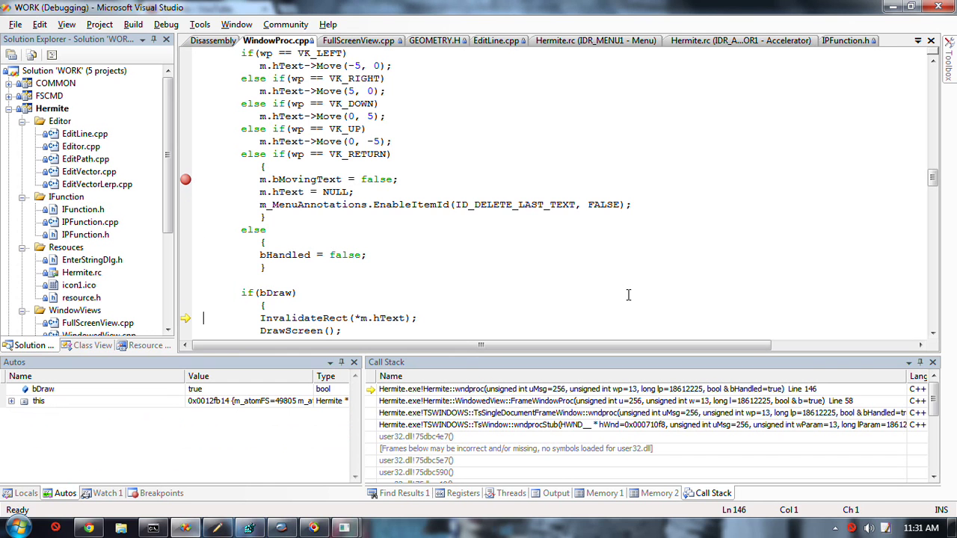
scroll(628, 295, "down", 3)
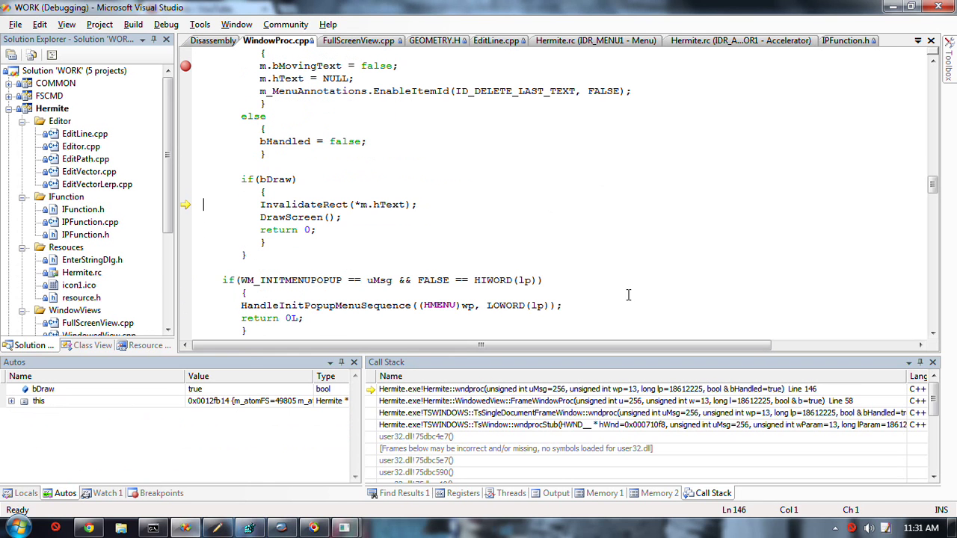
Step: Expand this, m, hText, SMARTPTR, REFPTR and pObj in Autos to show reference count 1
left_click(12, 401)
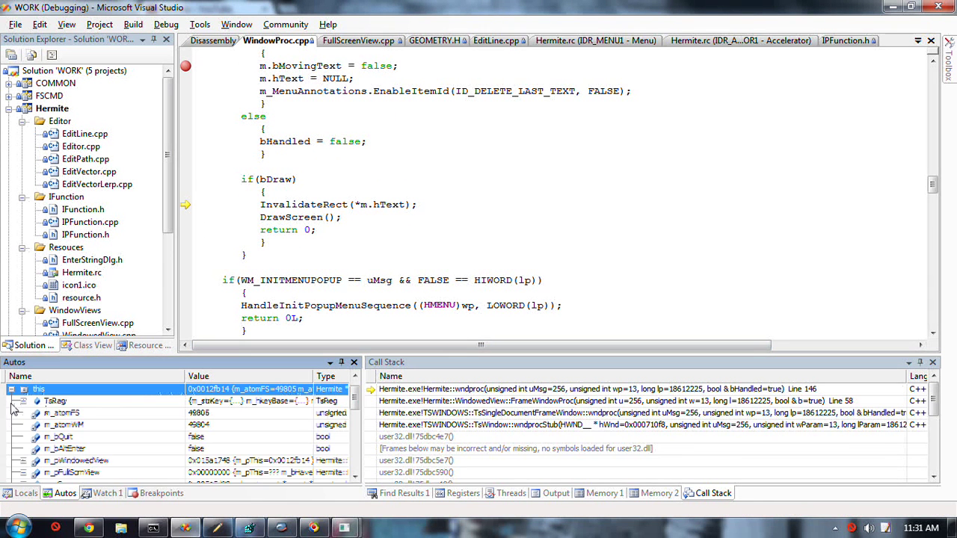
left_click(355, 477)
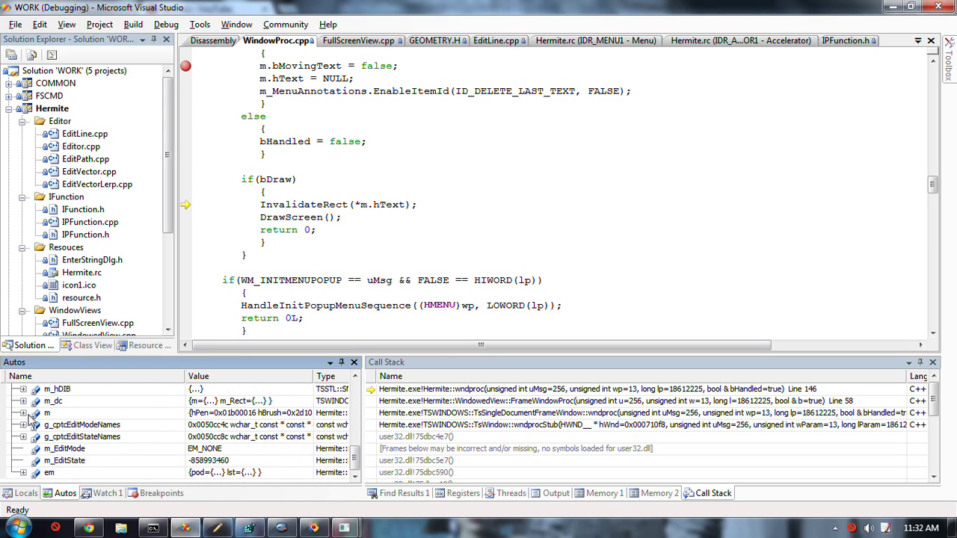
left_click(24, 412)
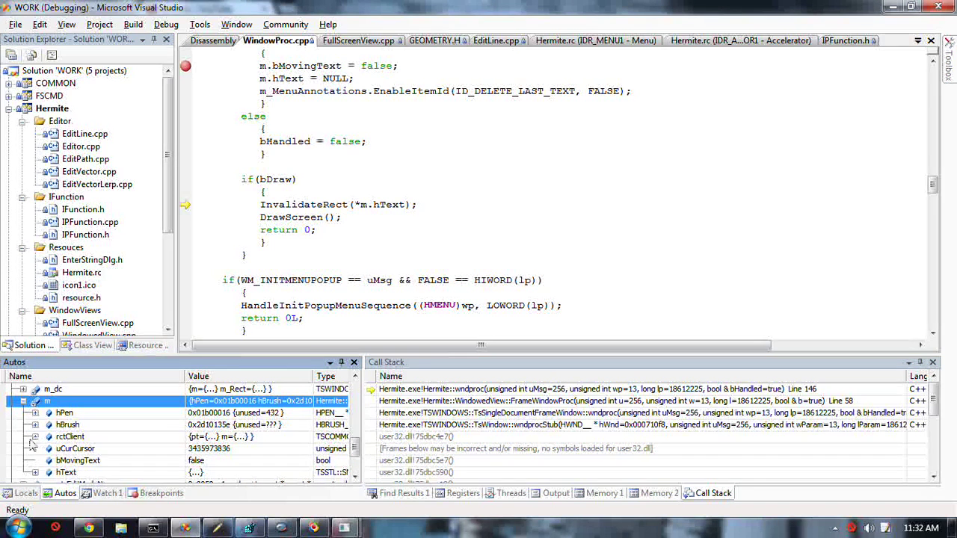
left_click(35, 472)
left_click(46, 472)
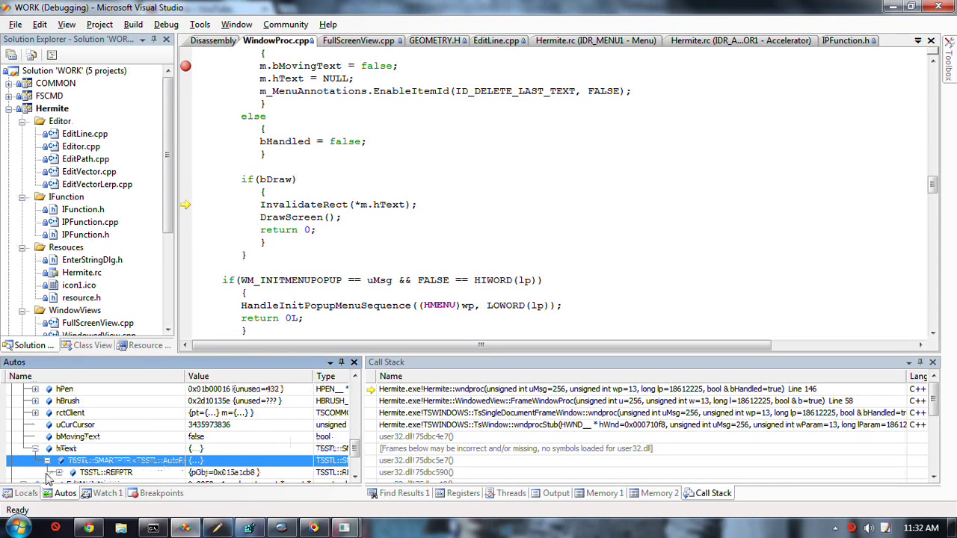
left_click(59, 473)
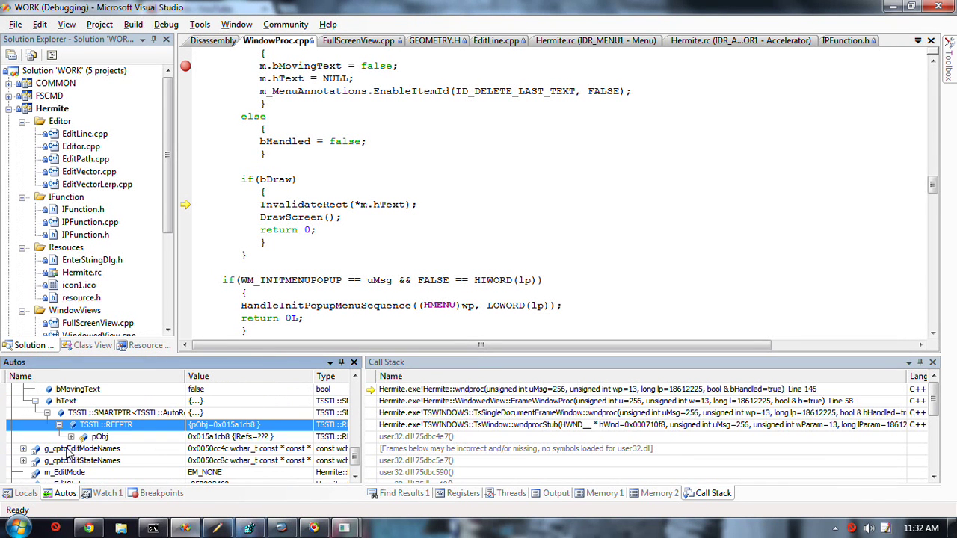
left_click(71, 437)
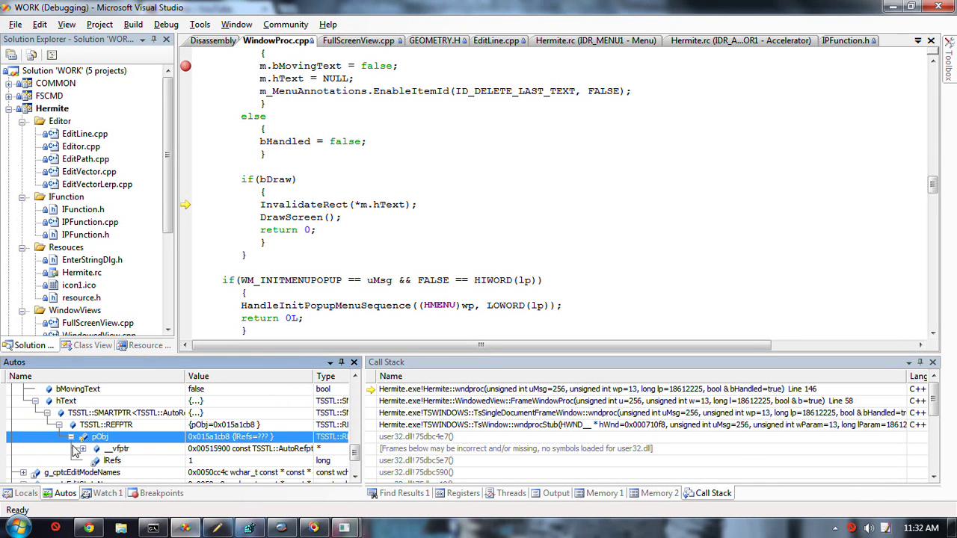
left_click(355, 195)
scroll(355, 194, "up", 3)
scroll(448, 187, "up", 3)
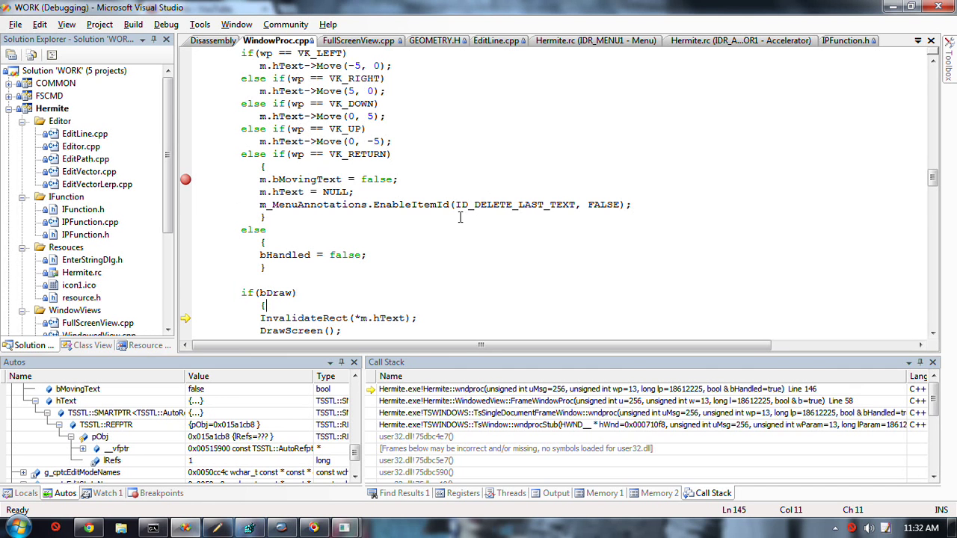
scroll(477, 226, "down", 1)
scroll(477, 227, "down", 2)
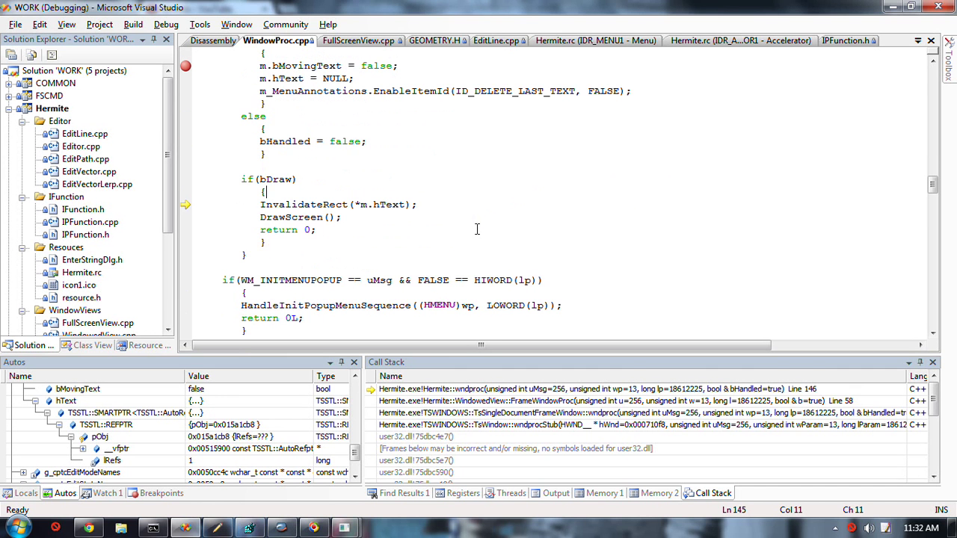
scroll(477, 228, "up", 1)
scroll(477, 228, "up", 3)
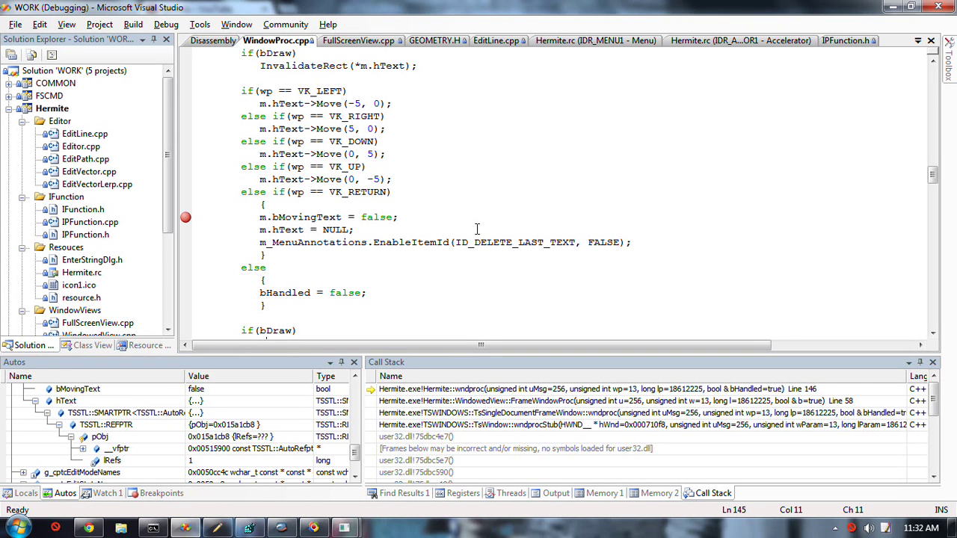
scroll(477, 228, "down", 1)
scroll(477, 228, "down", 1)
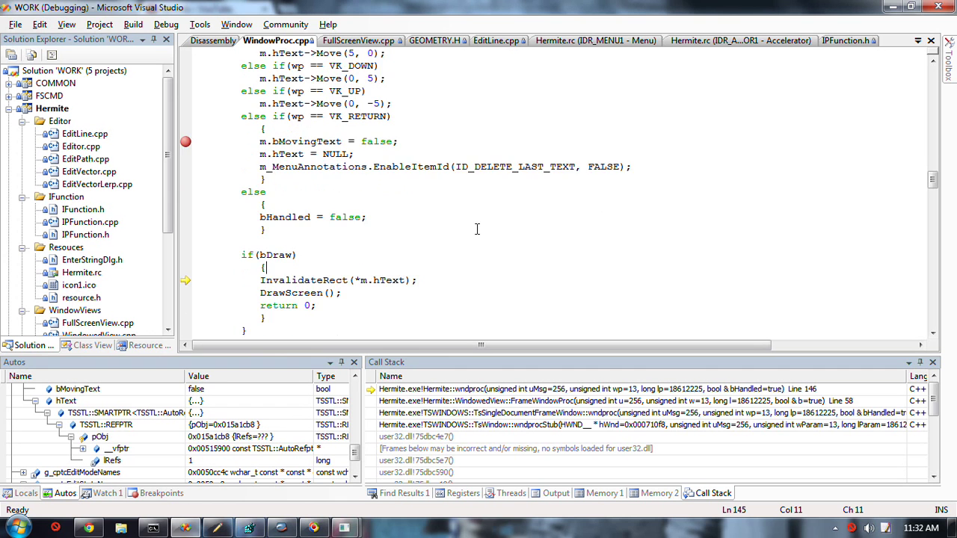
scroll(477, 228, "down", 1)
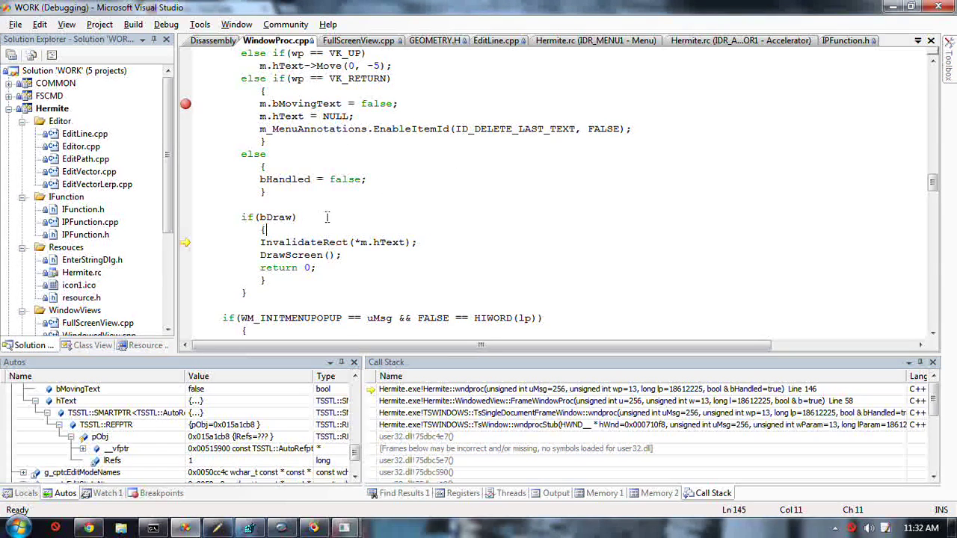
scroll(329, 217, "up", 2)
scroll(329, 217, "up", 3)
scroll(329, 217, "up", 2)
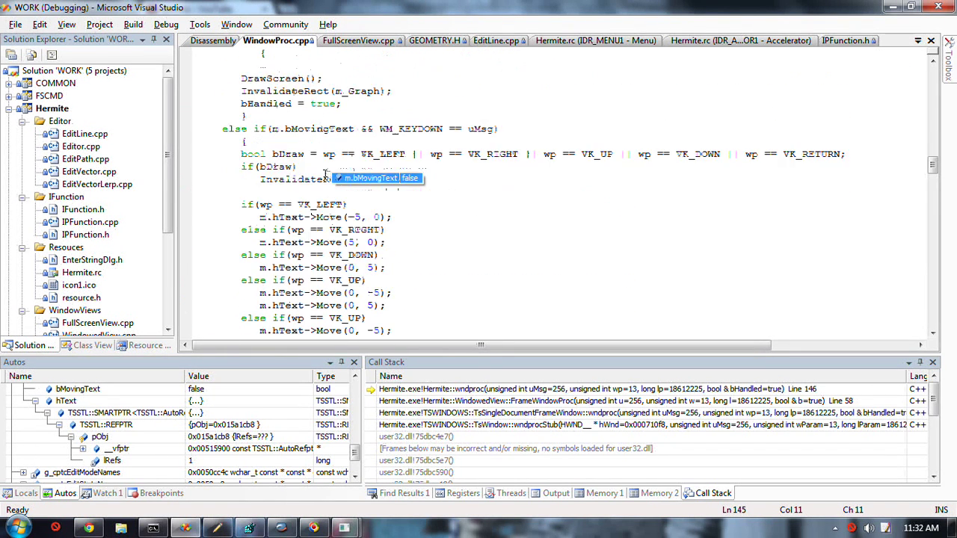
scroll(329, 177, "down", 5)
scroll(329, 178, "down", 3)
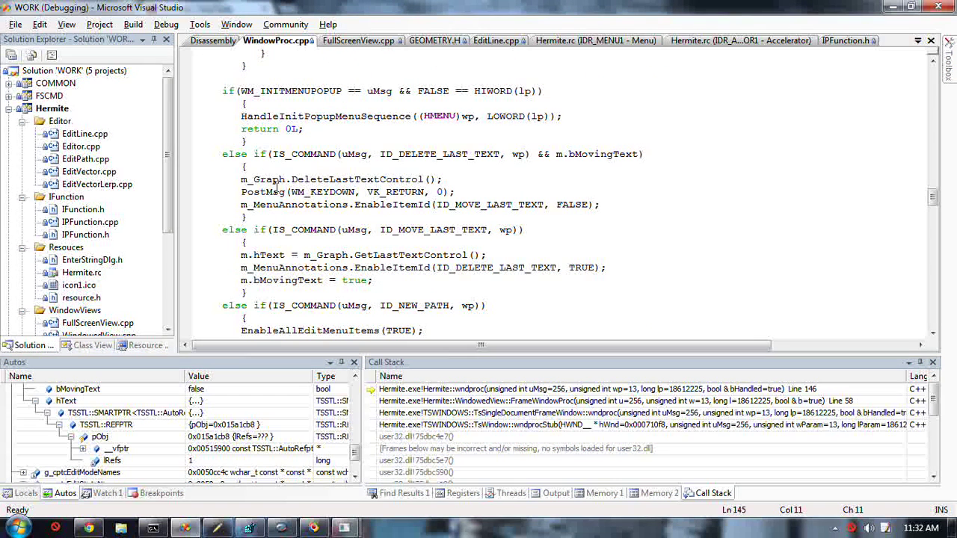
scroll(406, 162, "down", 1)
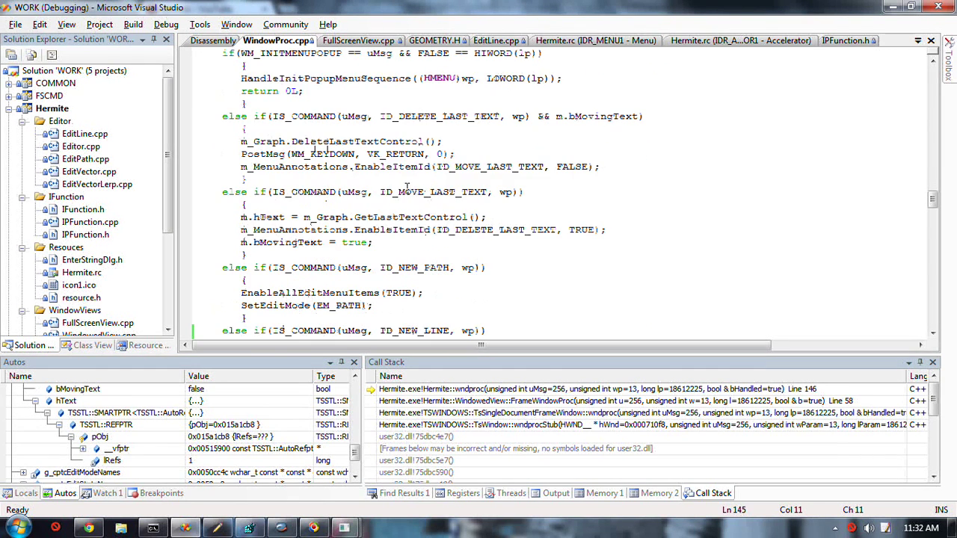
scroll(325, 230, "down", 2)
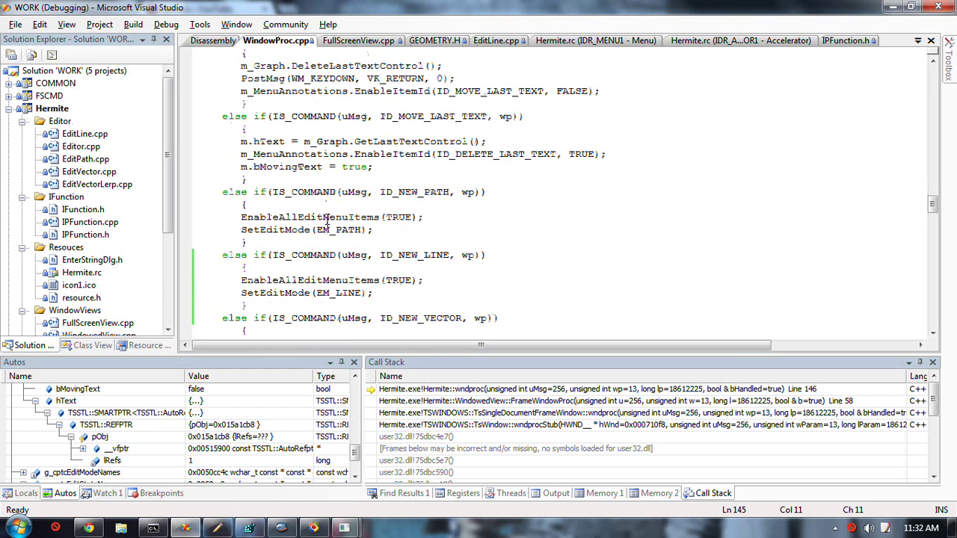
scroll(329, 209, "down", 1)
scroll(300, 187, "down", 1)
scroll(300, 186, "down", 1)
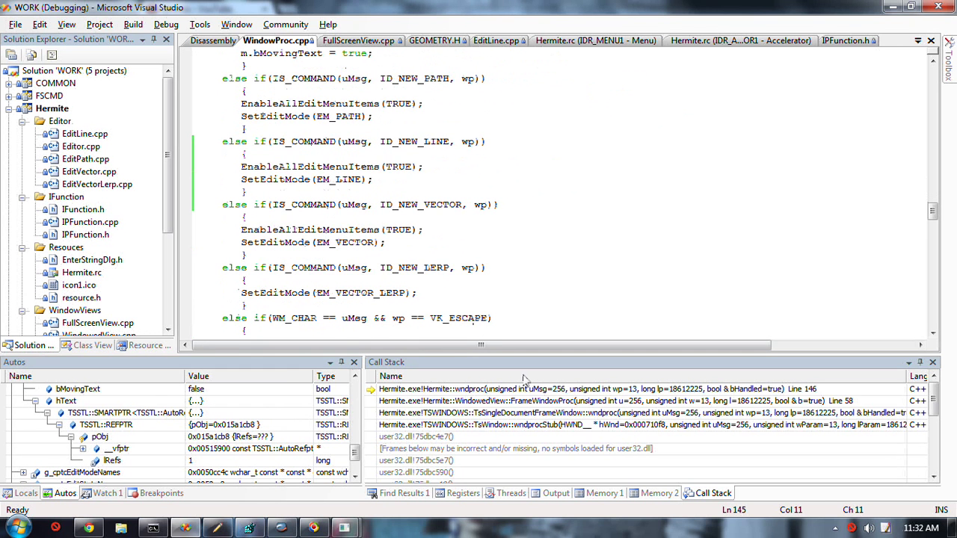
left_click_drag(934, 407, 934, 456)
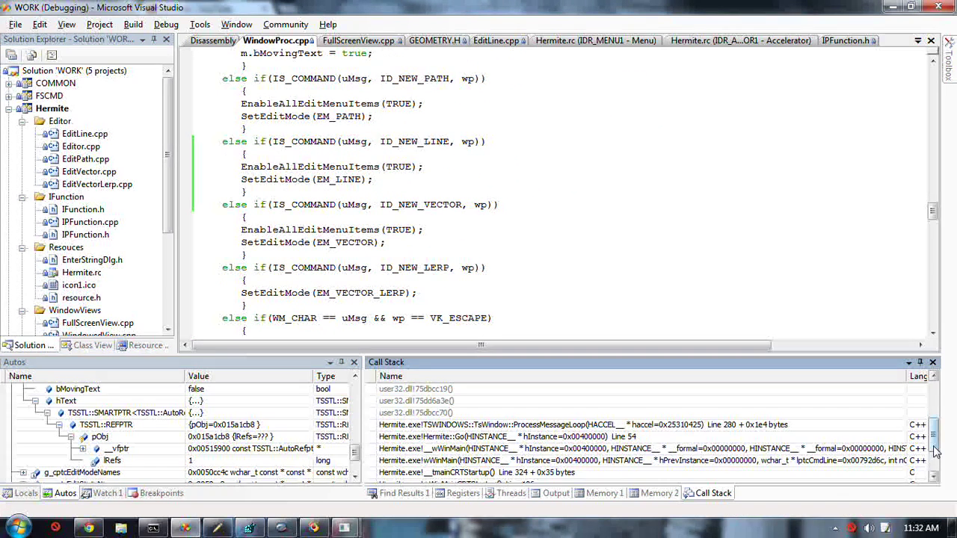
Step: End the Hermite debugging session with Stop Debugging (Shift+F5), exiting with code 0
left_click(615, 461)
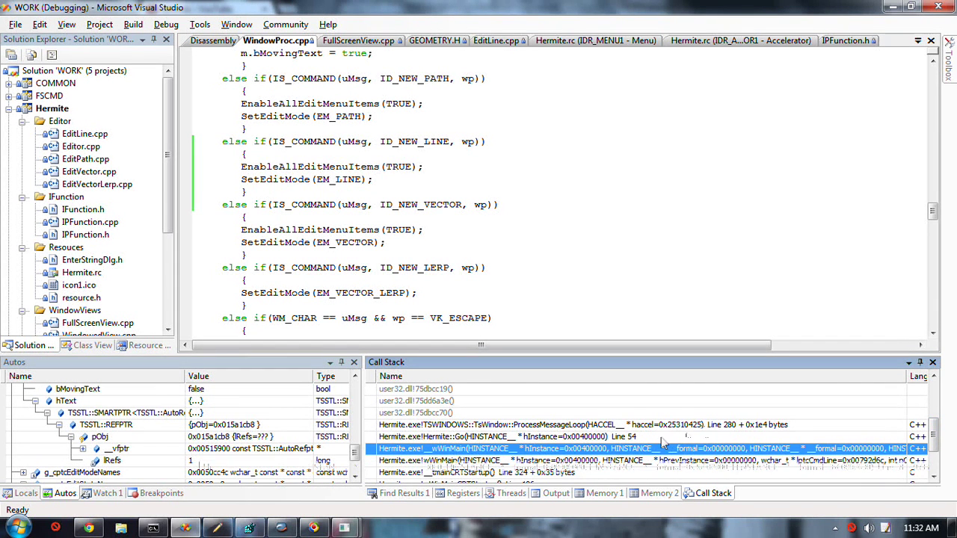
scroll(633, 449, "down", 1)
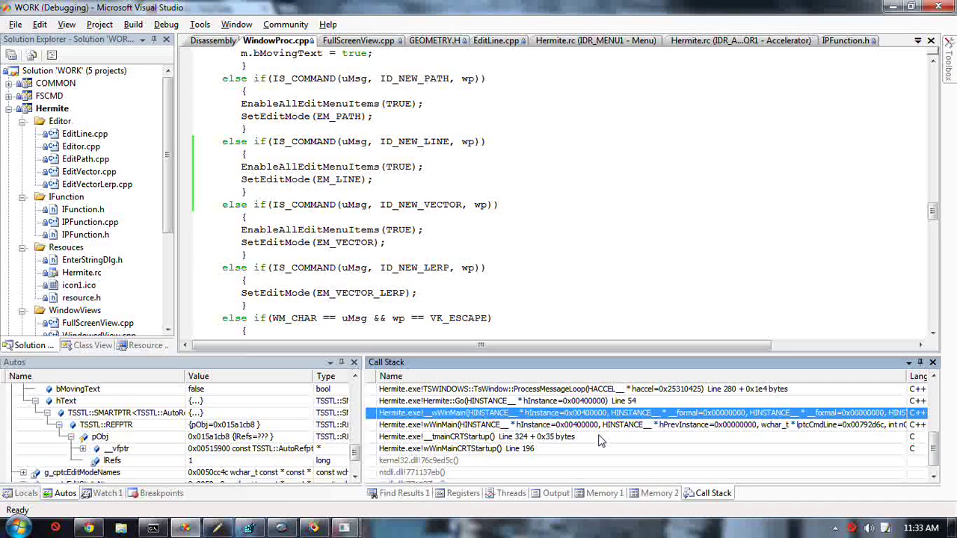
scroll(600, 442, "up", 1)
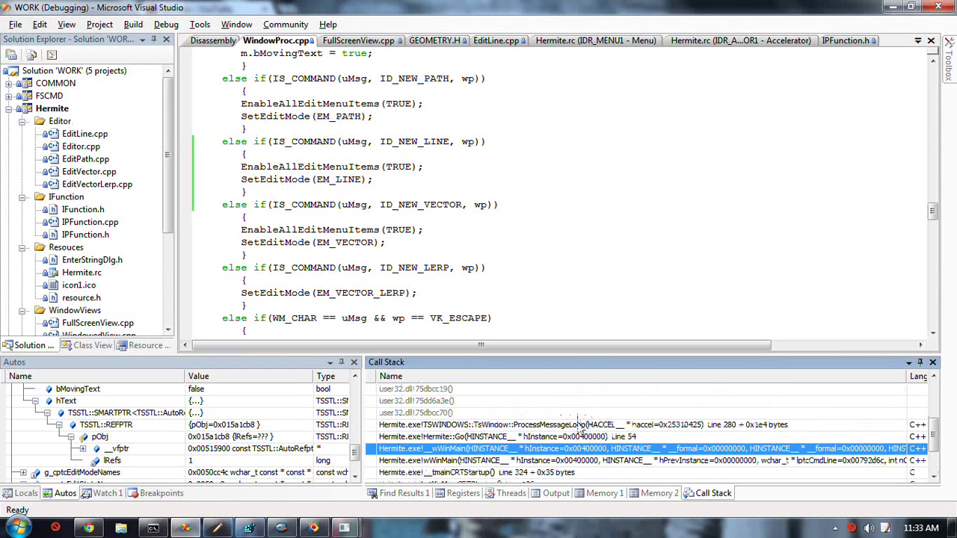
scroll(583, 418, "down", 1)
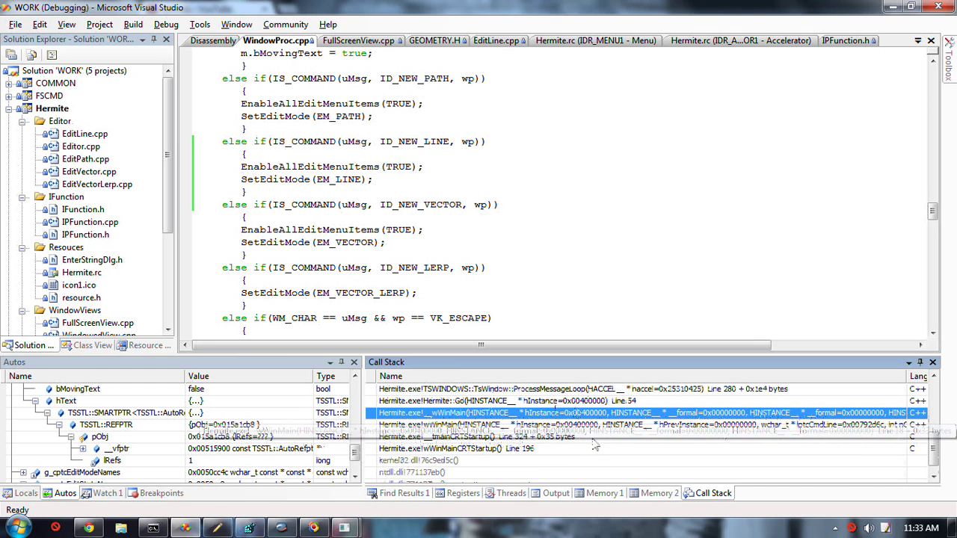
scroll(591, 434, "up", 2)
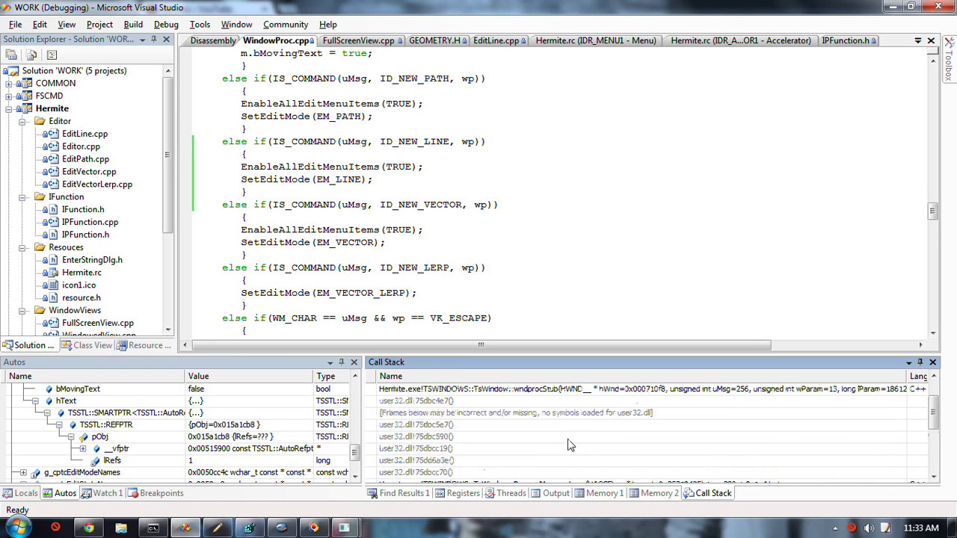
scroll(601, 426, "down", 1)
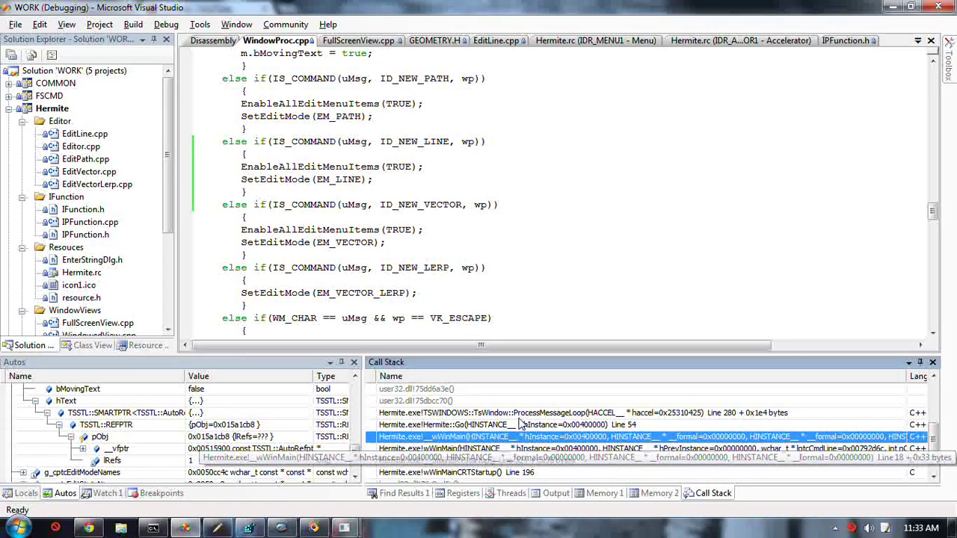
scroll(524, 426, "up", 3)
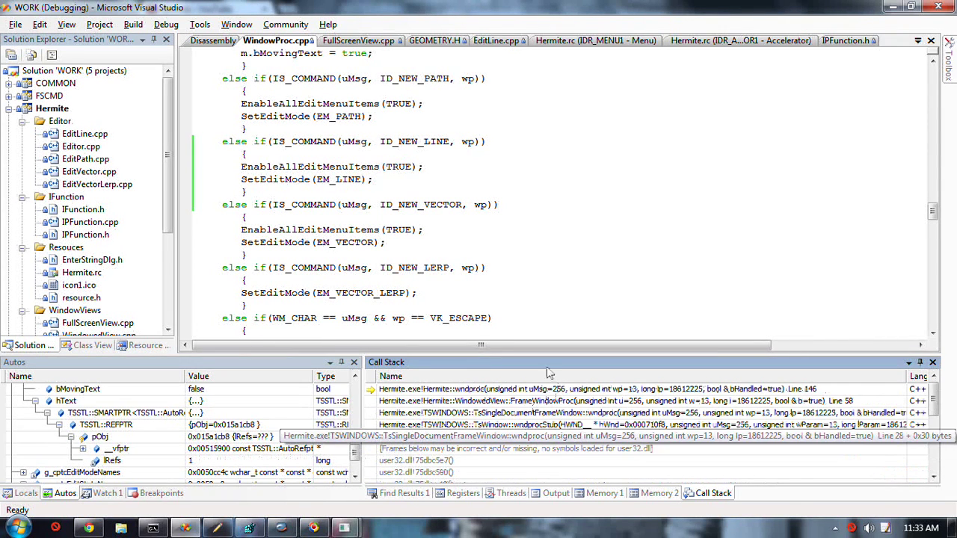
left_click(317, 216)
key("alt+d")
key("shift+F5")
scroll(404, 232, "up", 6)
scroll(404, 232, "up", 3)
scroll(404, 232, "up", 5)
scroll(404, 232, "up", 5)
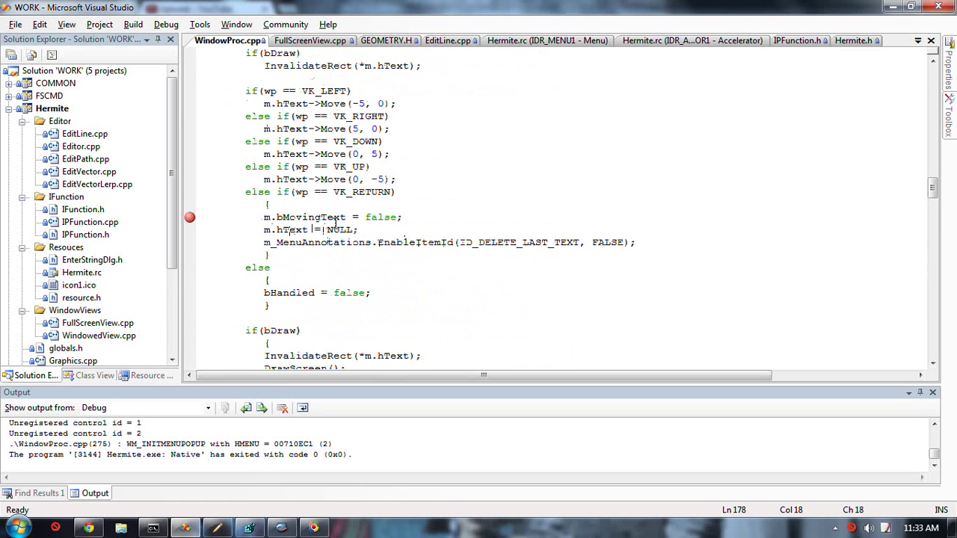
scroll(335, 223, "down", 3)
scroll(335, 224, "down", 3)
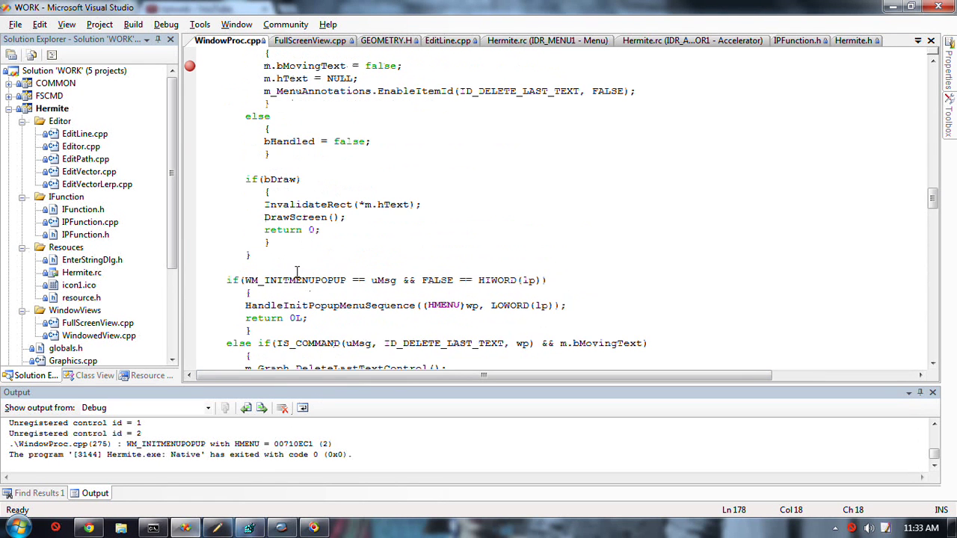
scroll(401, 214, "up", 3)
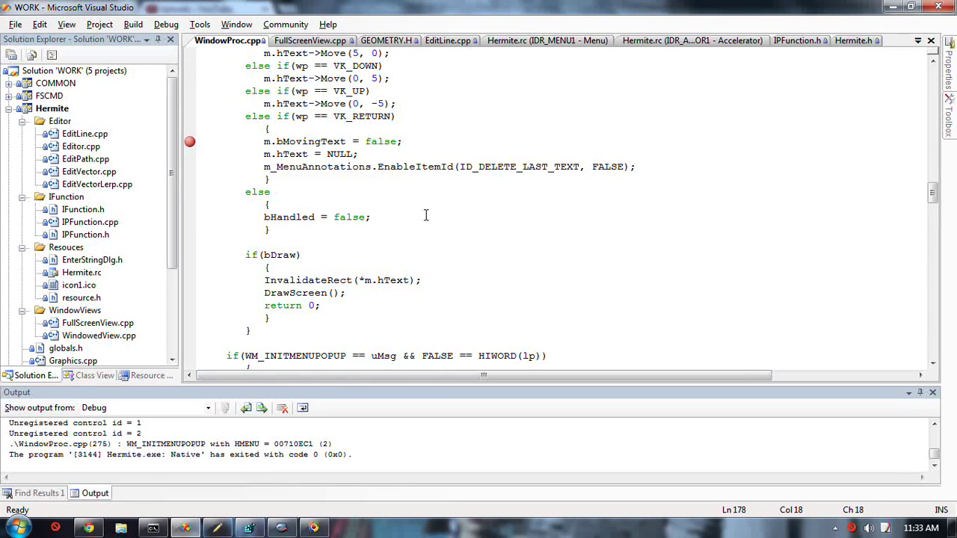
scroll(374, 263, "up", 3)
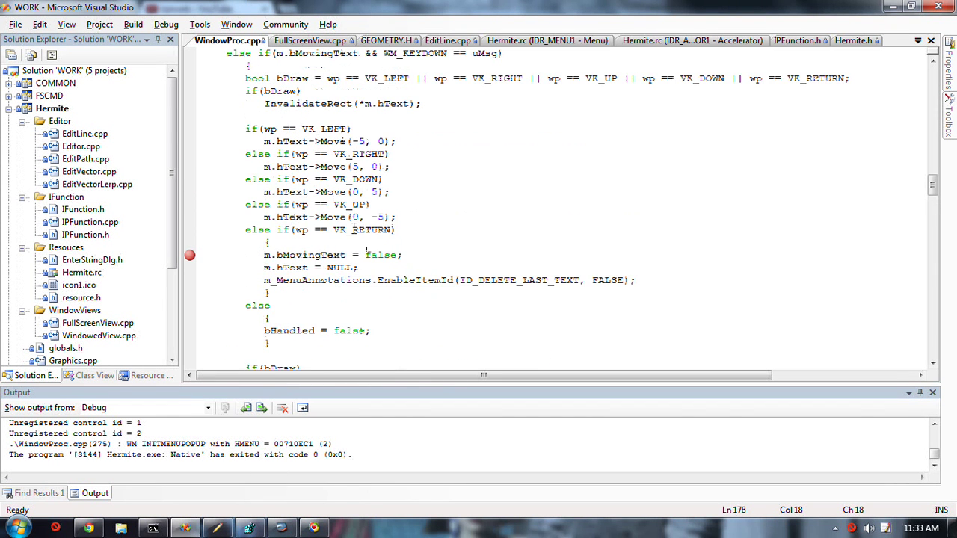
Step: Copy InvalidateRect(*m.hText); below m.hText = NULL; in the VK_RETURN block, then rebuild with F7
left_click(285, 276)
scroll(284, 276, "down", 3)
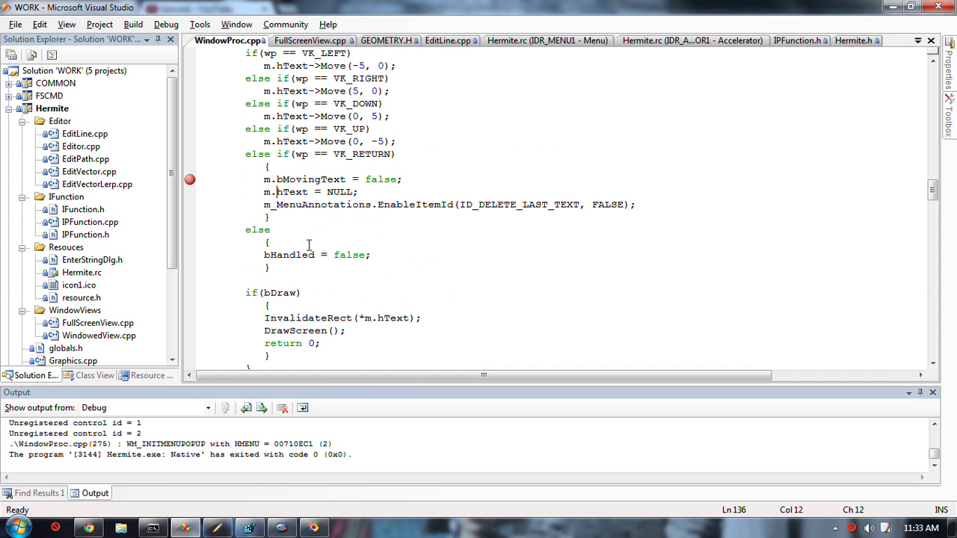
left_click(294, 317)
left_click(358, 192)
mouse_move(528, 205)
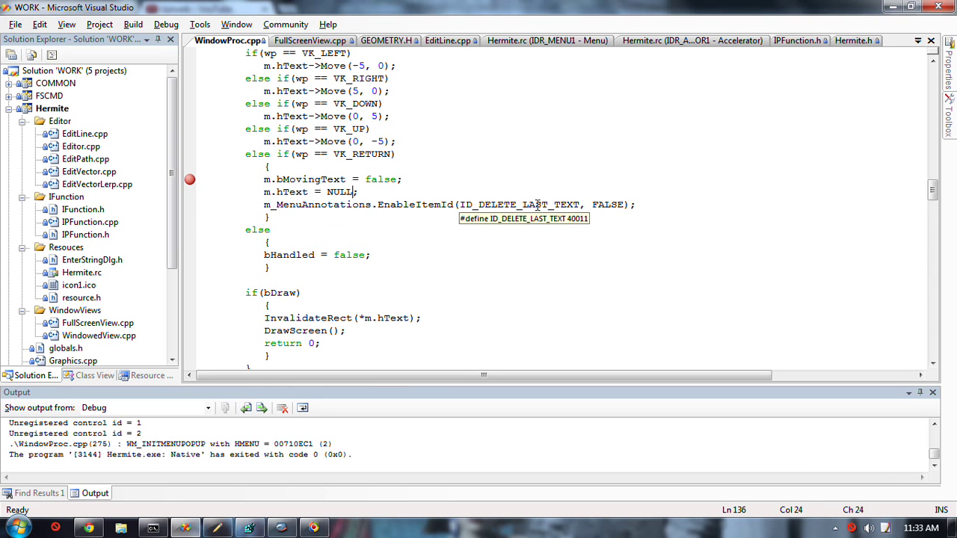
key("Down")
key("Down")
key("Down")
key("Down")
key("Down")
key("Down")
key("Down")
key("Home")
key("Home")
key("Up")
key("Up")
key("Up")
key("Up")
key("Up")
key("Up")
key("Return")
key("Return")
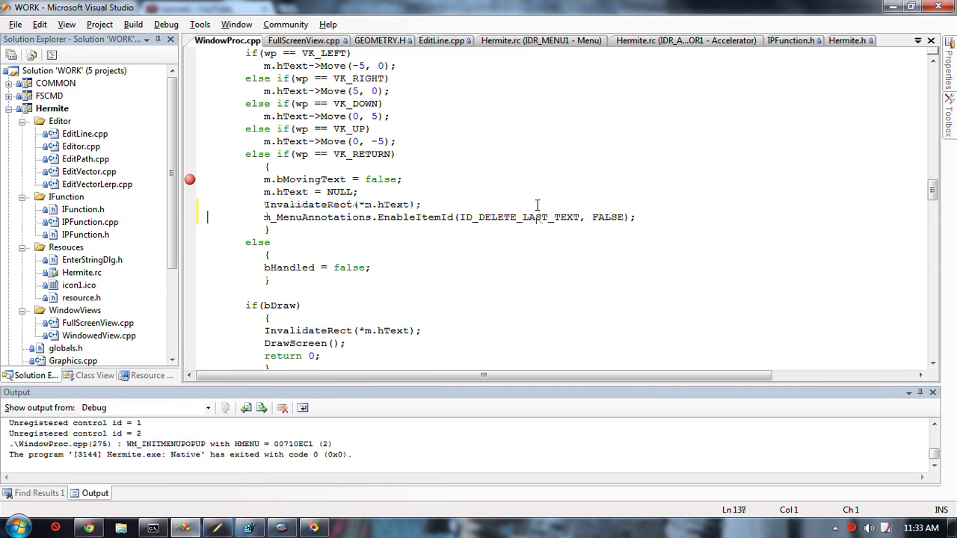
key("F7")
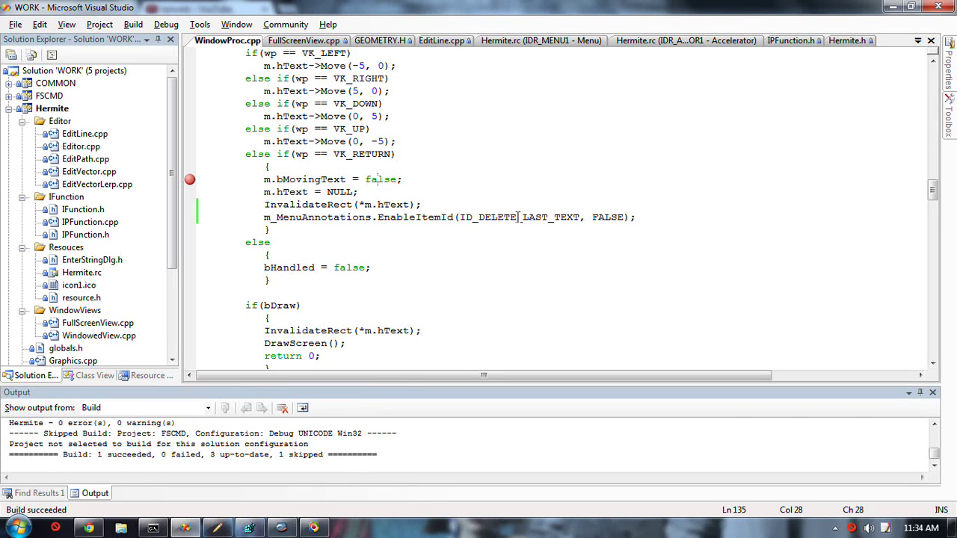
Step: Run Hermite with F5, place an 'sfsdfs' label, nudge it left and up, then press Enter
key("F5")
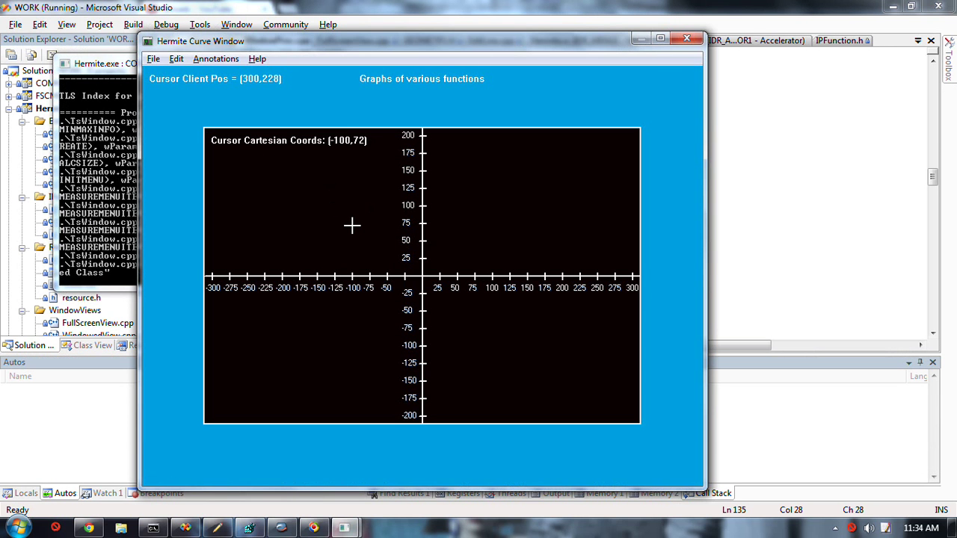
key("Return")
type("sfsdfs")
key("Return")
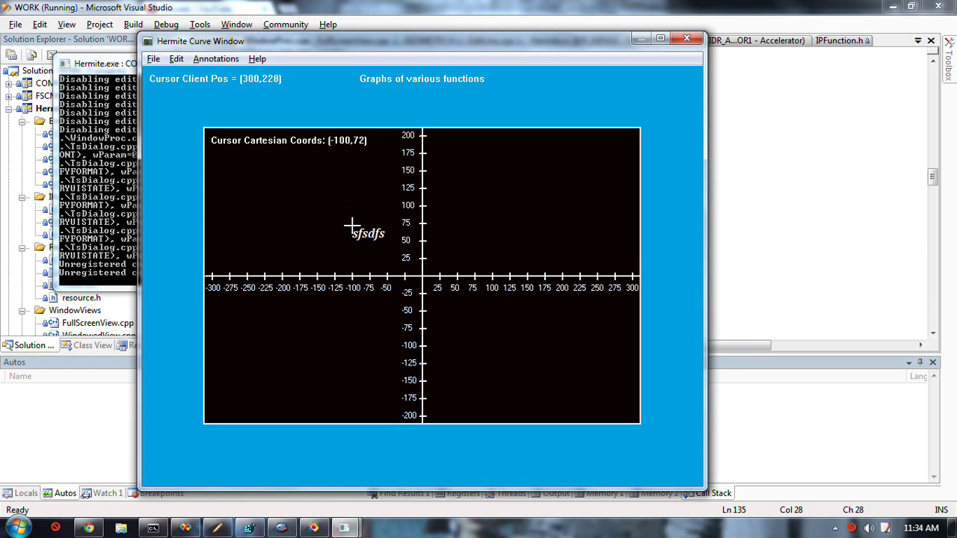
key("Left")
key("Left")
key("Left")
key("Left")
key("Left")
key("Up")
key("Up")
key("Up")
key("Return")
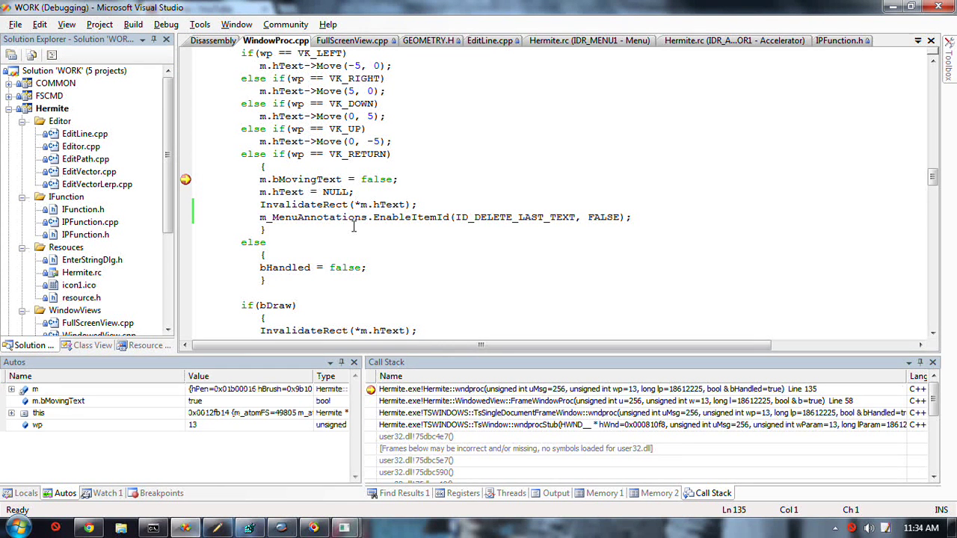
Step: Step twice with F10 past the new InvalidateRect redraw call
key("F10")
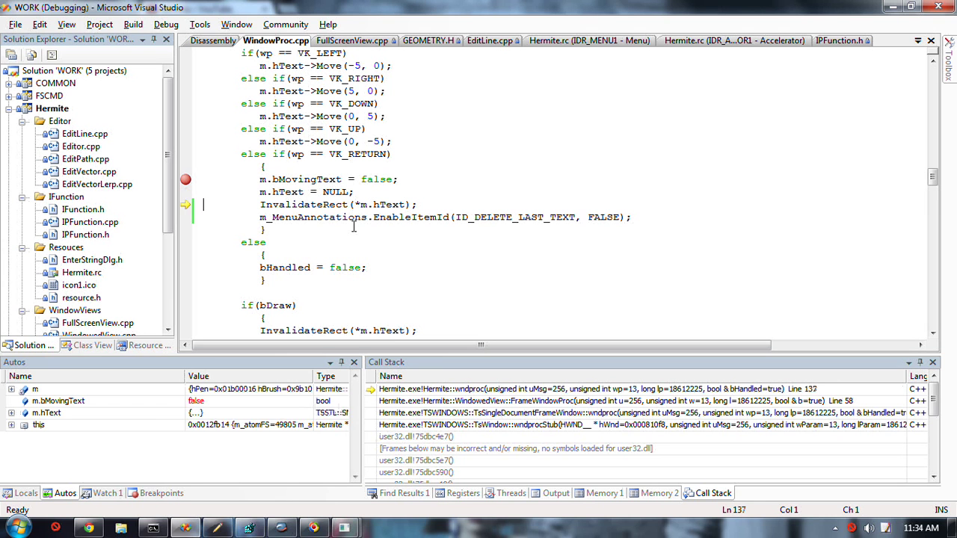
key("F10")
key("F10")
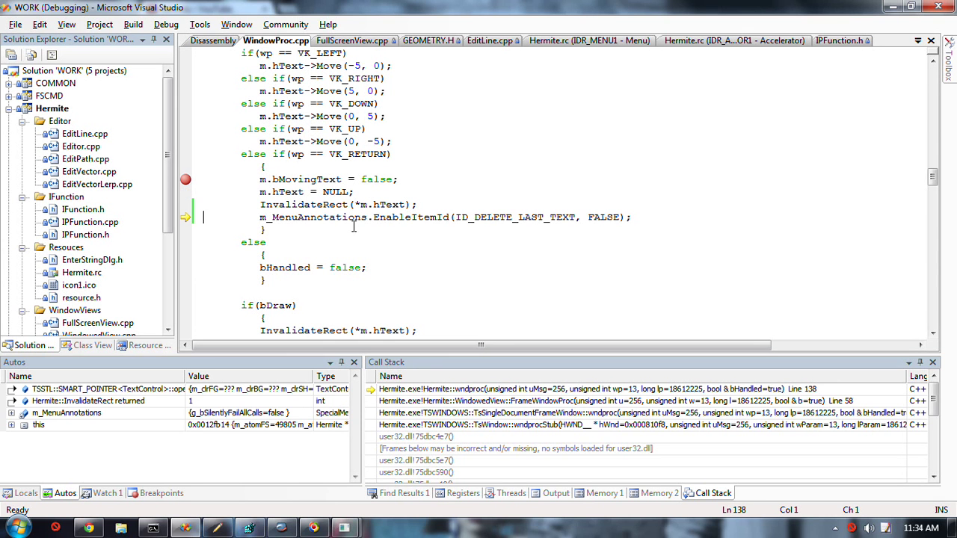
left_click(326, 204)
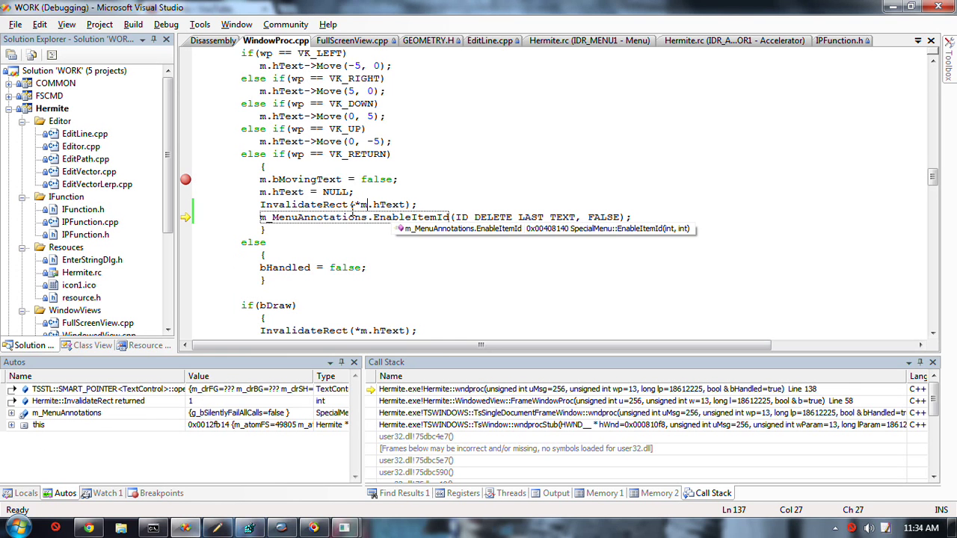
mouse_move(383, 204)
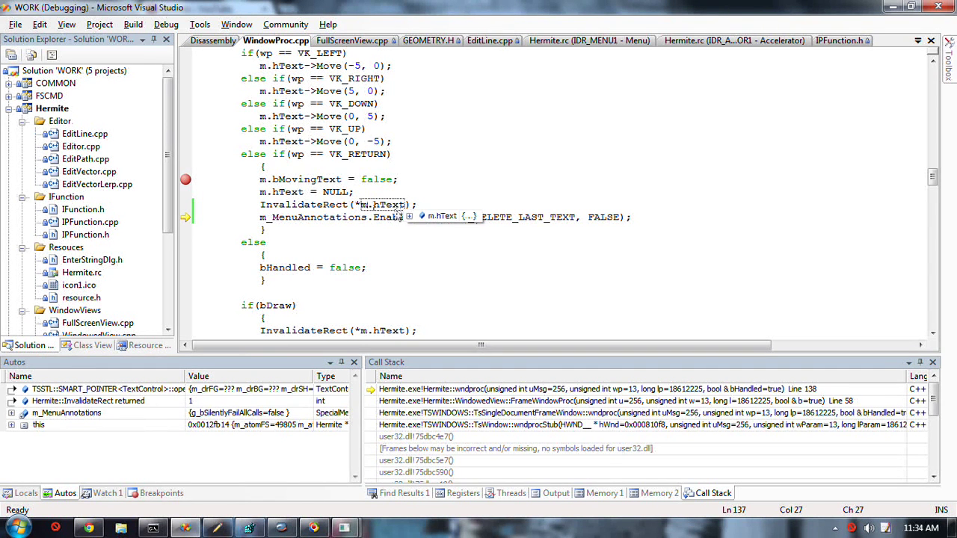
scroll(389, 224, "down", 1)
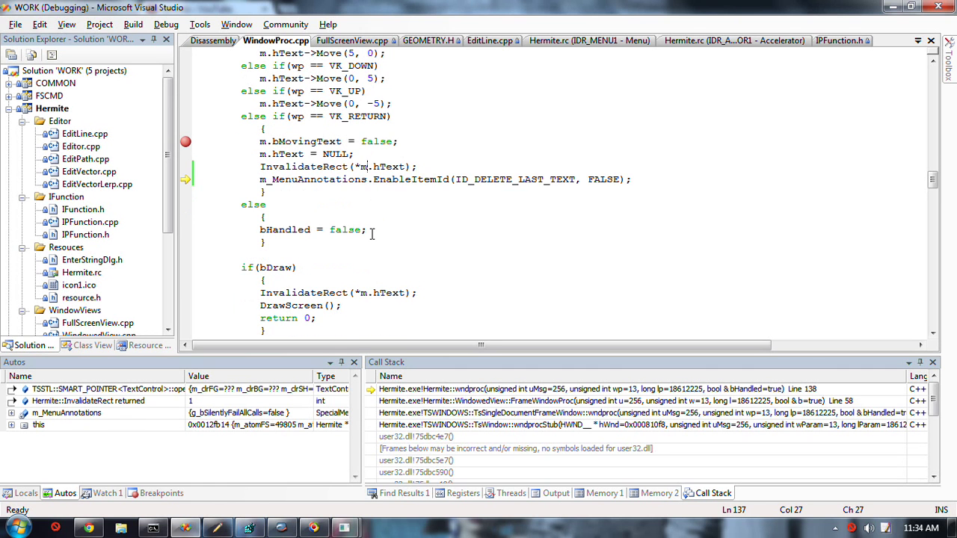
scroll(372, 234, "up", 1)
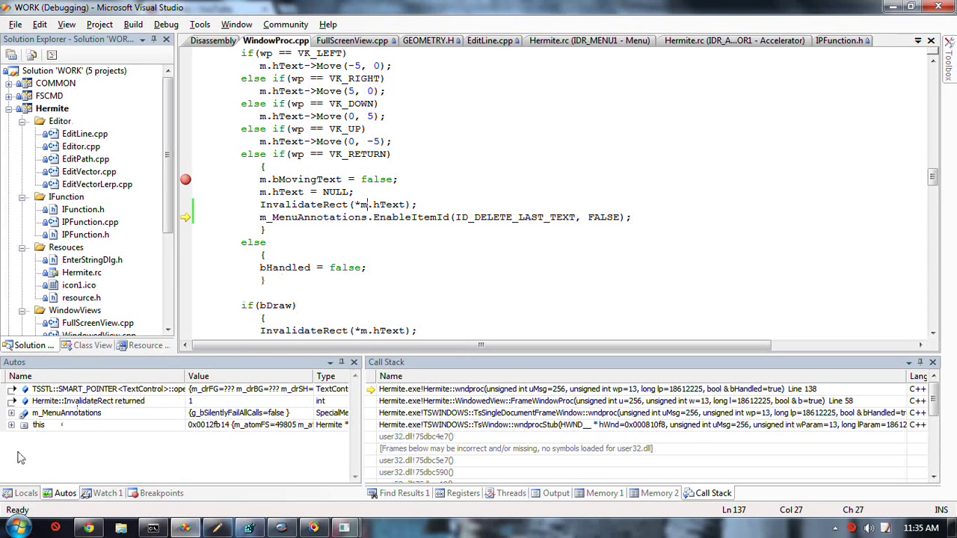
Step: Expand this, m, hText, SMARTPTR and REFPTR in Autos, and widen the Name column
left_click(11, 425)
scroll(25, 449, "down", 2)
scroll(25, 474, "down", 2)
left_click(23, 401)
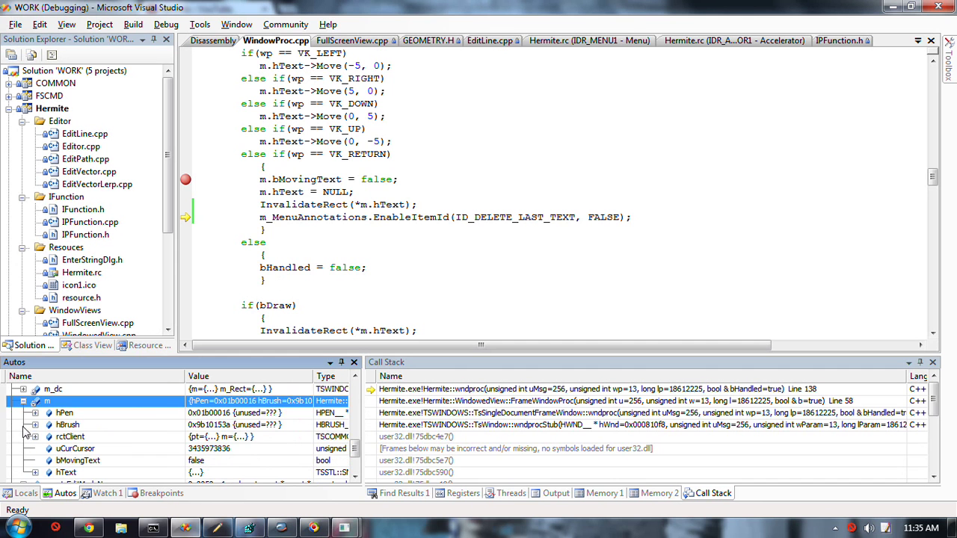
left_click(36, 472)
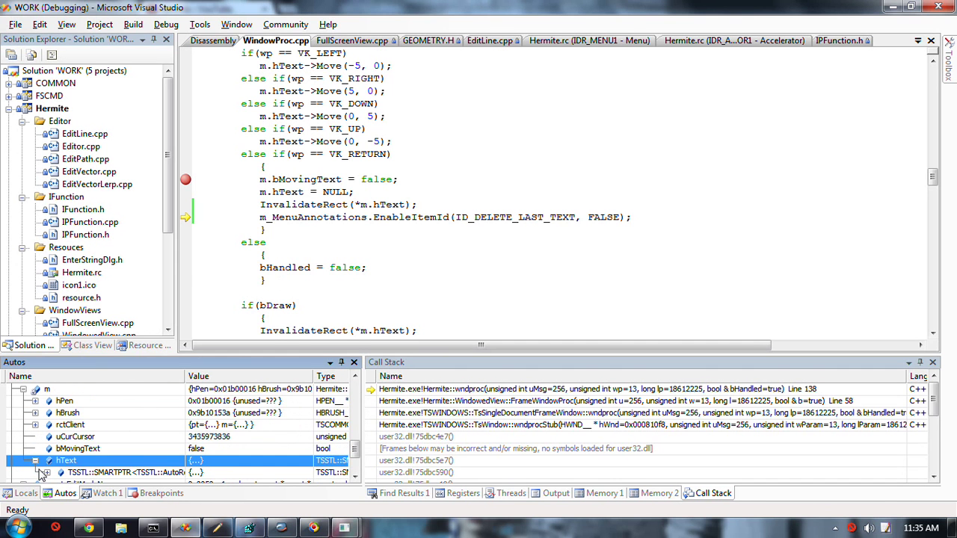
scroll(42, 473, "down", 1)
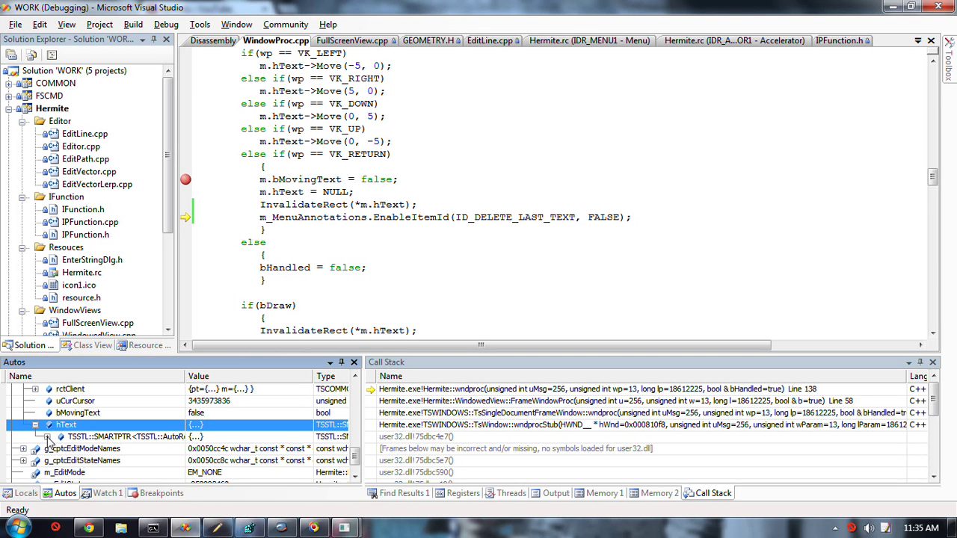
left_click(48, 436)
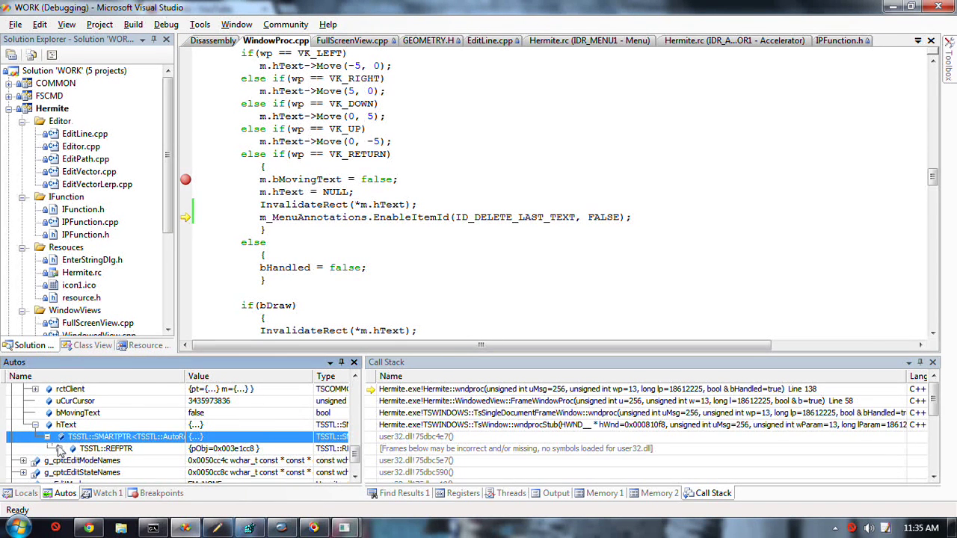
left_click(59, 449)
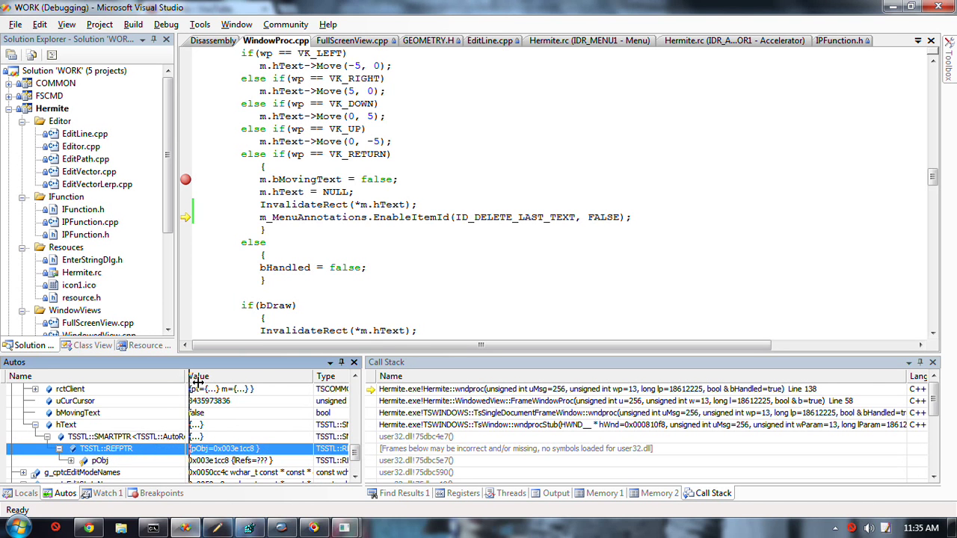
left_click_drag(189, 376, 241, 376)
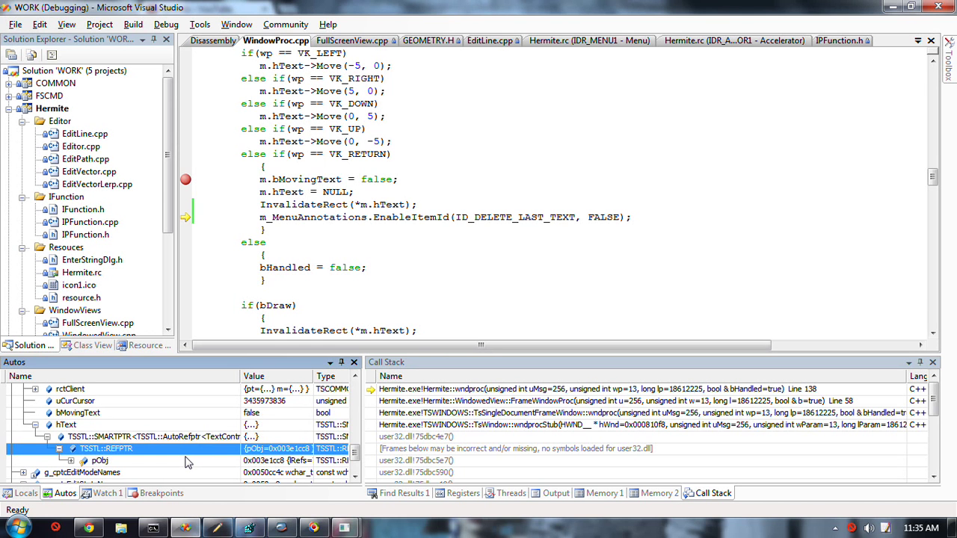
left_click(248, 268)
scroll(347, 291, "down", 2)
scroll(347, 291, "down", 3)
scroll(347, 292, "up", 3)
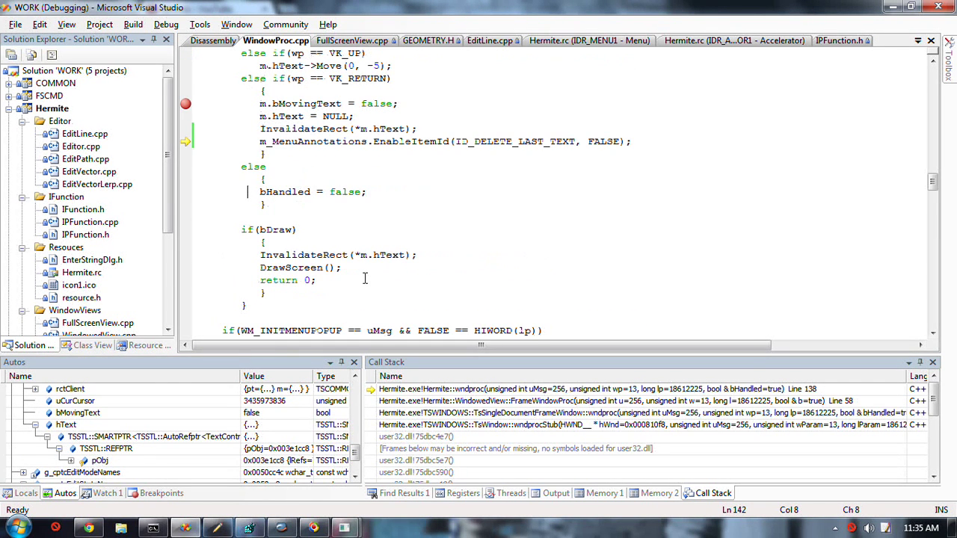
scroll(365, 279, "up", 2)
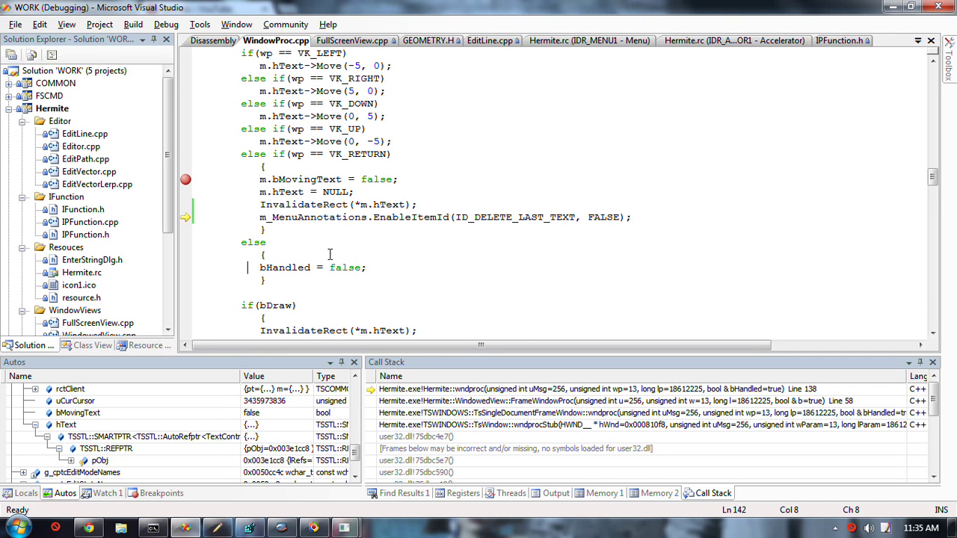
scroll(329, 254, "down", 2)
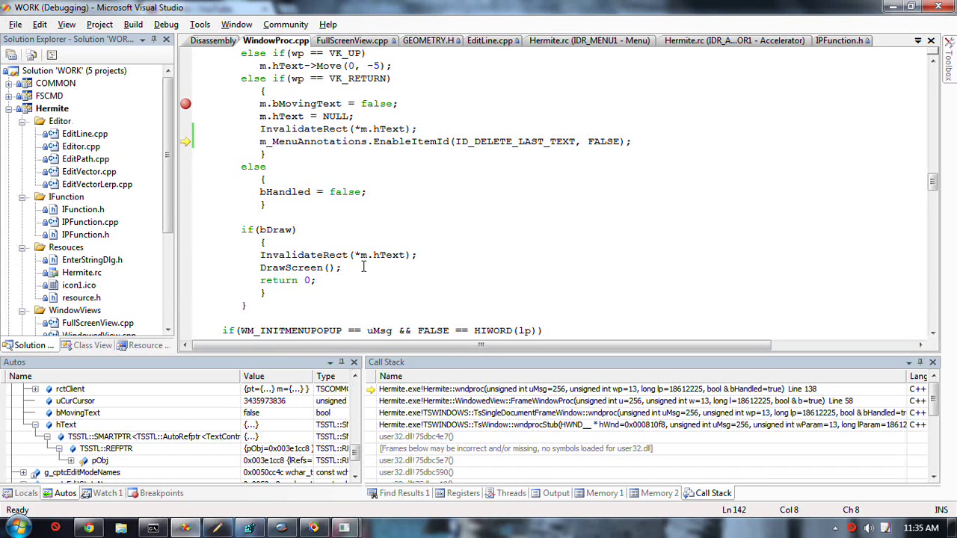
mouse_move(383, 255)
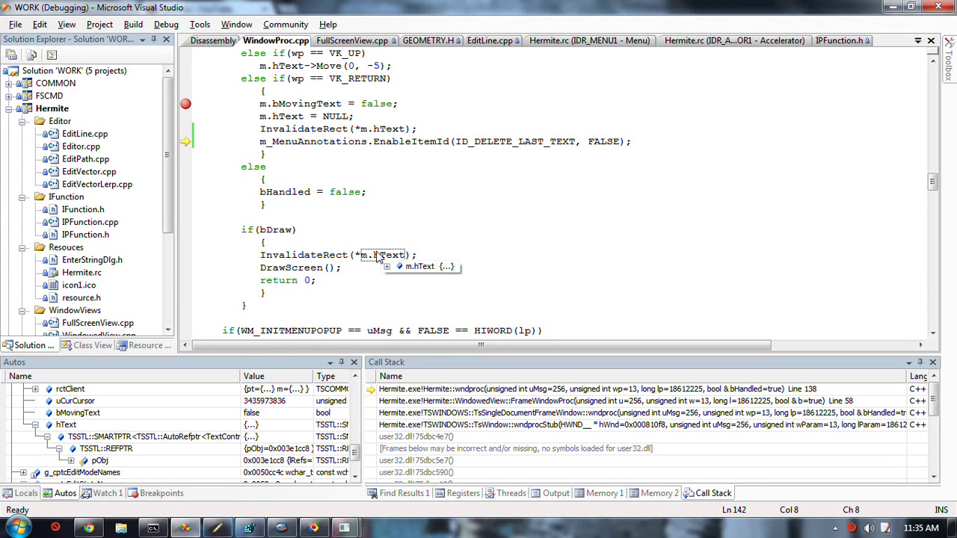
Step: Stop debugging Hermite and start a new line under if(bDraw) for the guard
key("alt+d")
key("shift+F5")
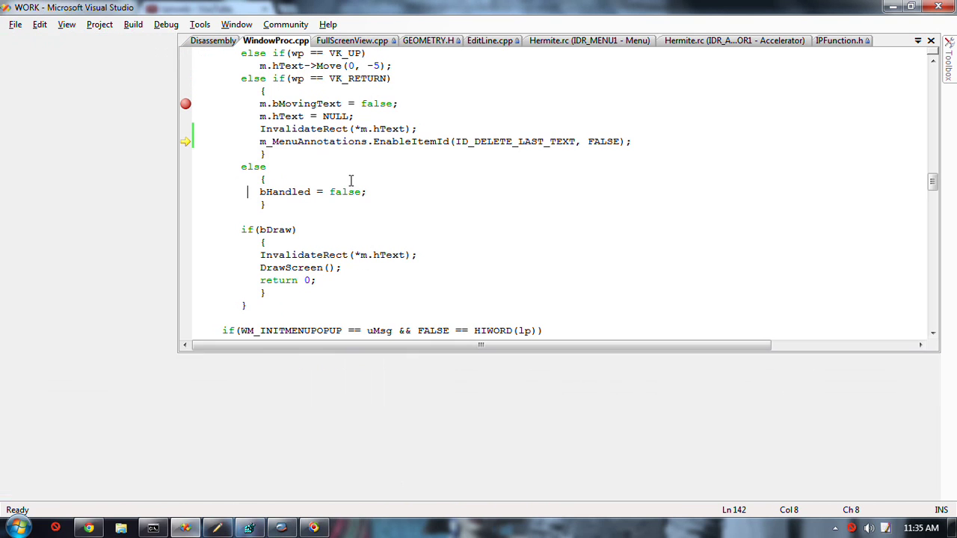
scroll(347, 195, "up", 2)
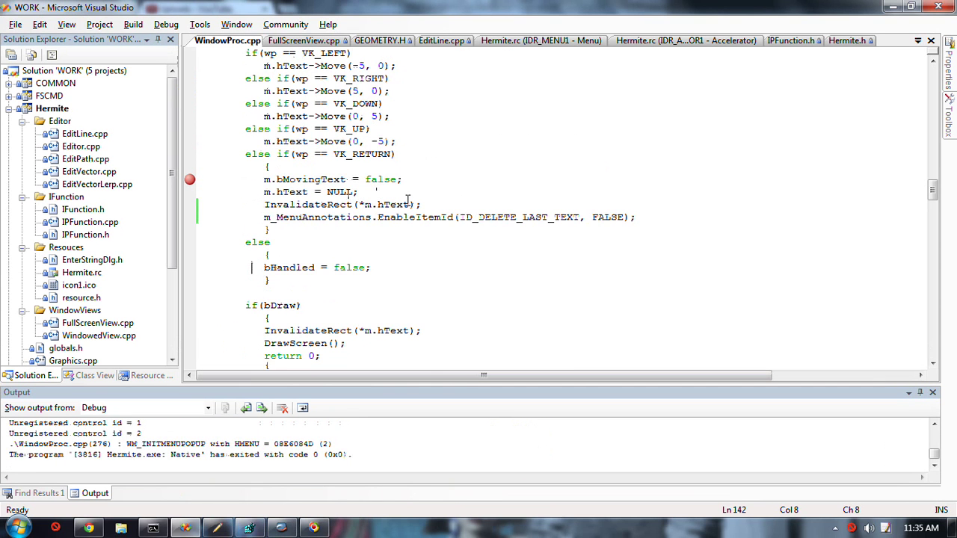
scroll(358, 239, "down", 2)
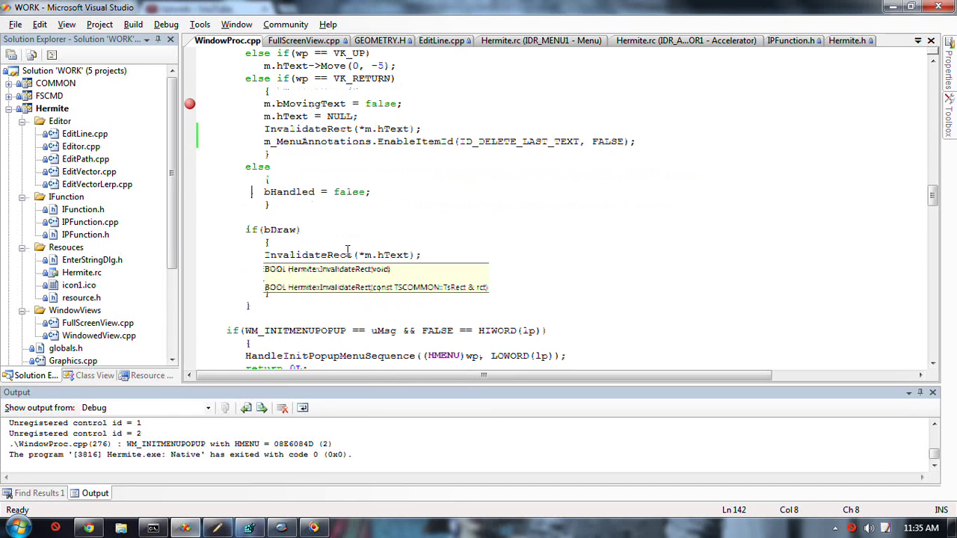
left_click(291, 254)
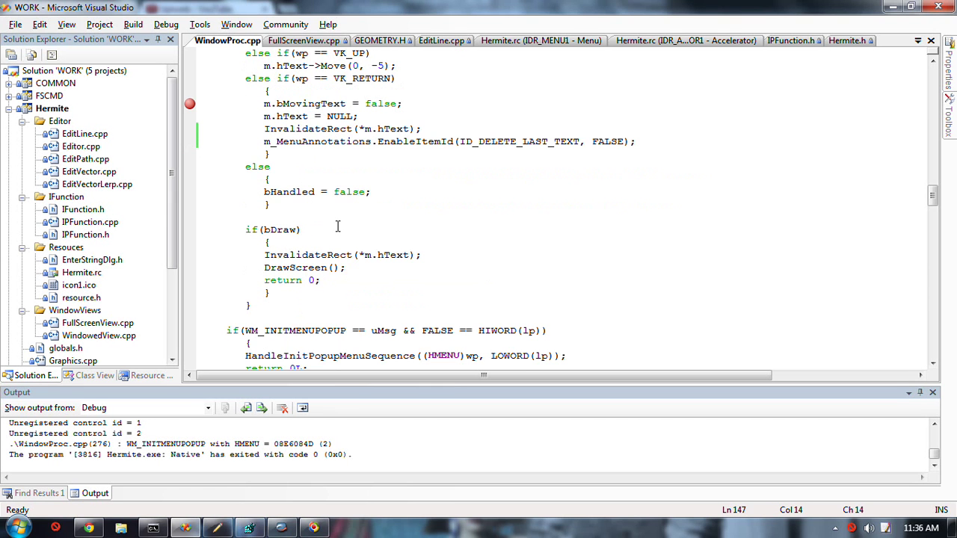
key("Return")
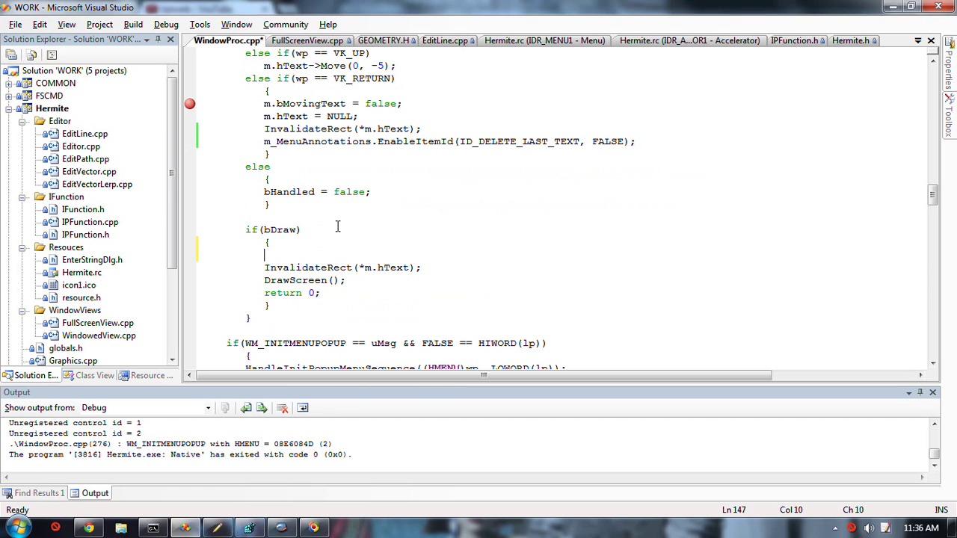
type("if(")
type("*m.")
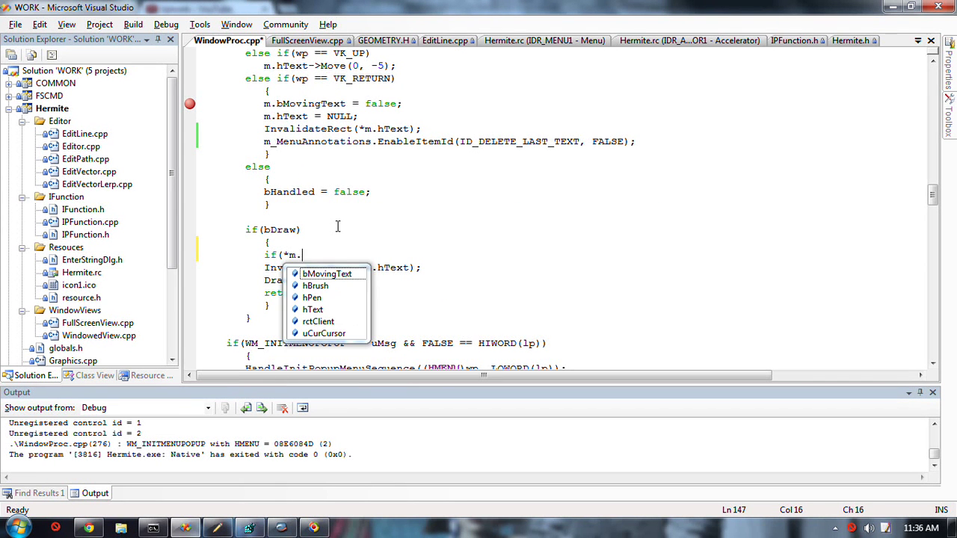
type("hT")
Step: Add the if(*m.hText) guard, indent InvalidateRect beneath it, rebuild and relaunch Hermite
key("Tab")
key("Down")
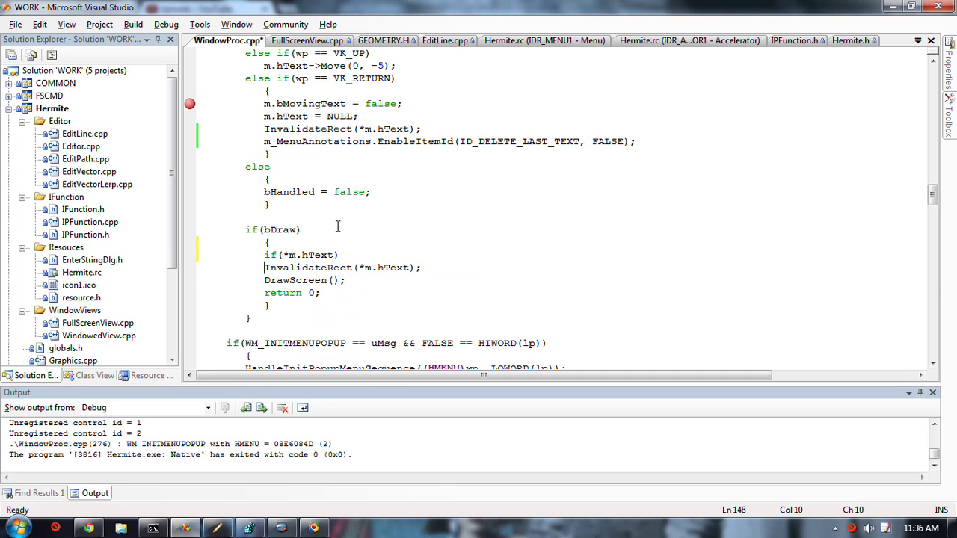
key("Home")
key("Tab")
key("F7")
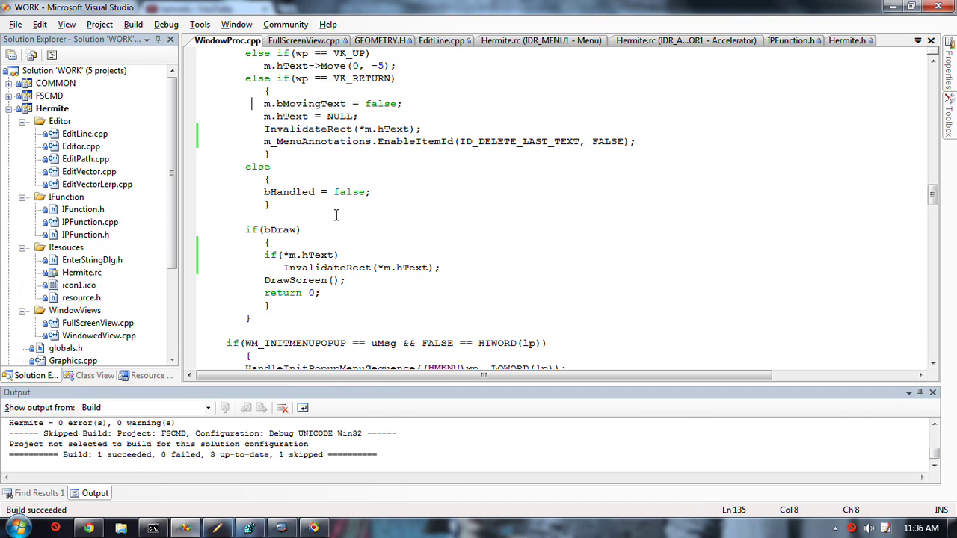
key("F5")
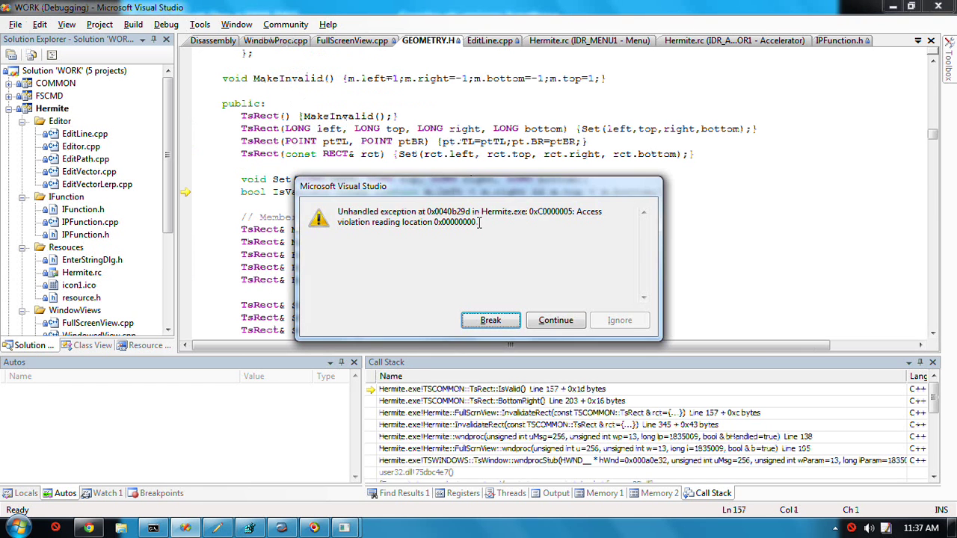
Step: Break into the access violation and inspect this and its m member in Autos
key("Return")
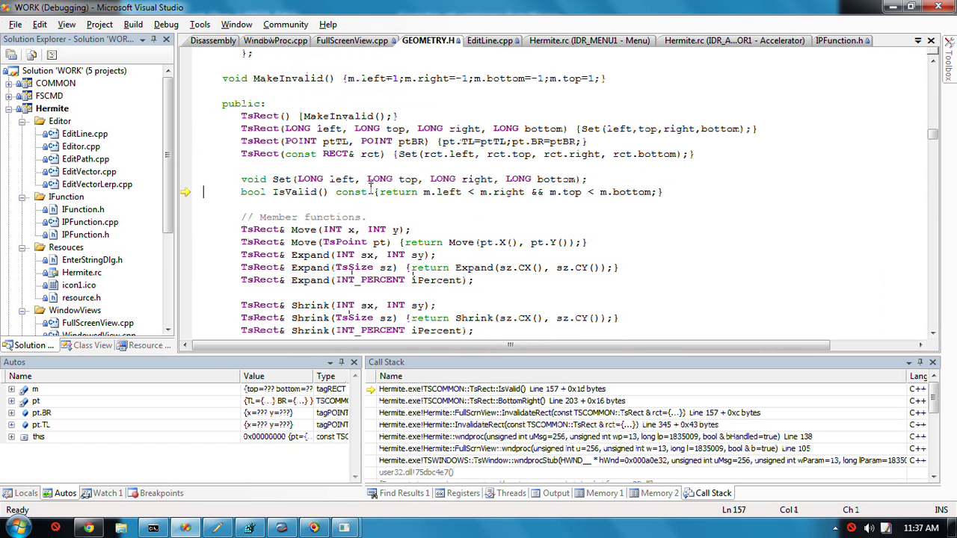
left_click(11, 437)
left_click(22, 461)
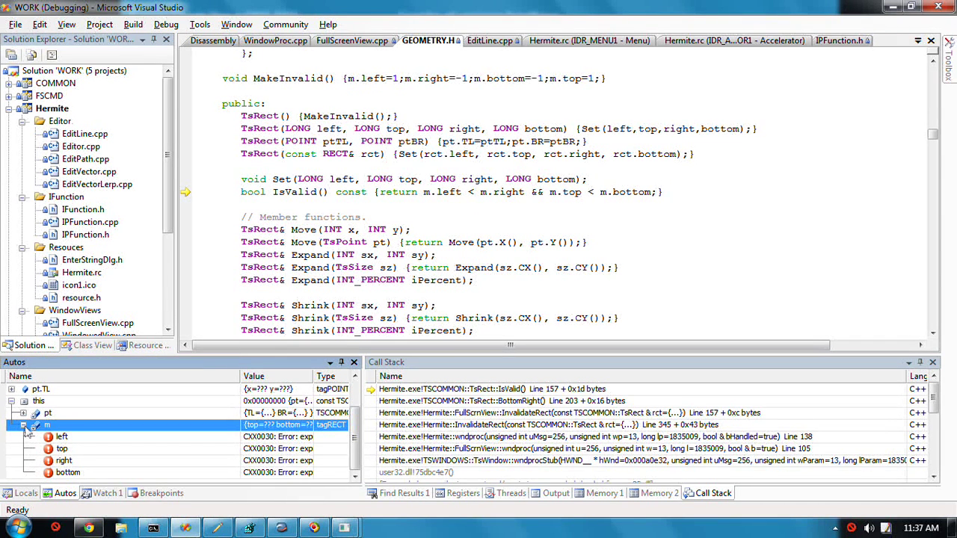
left_click(23, 425)
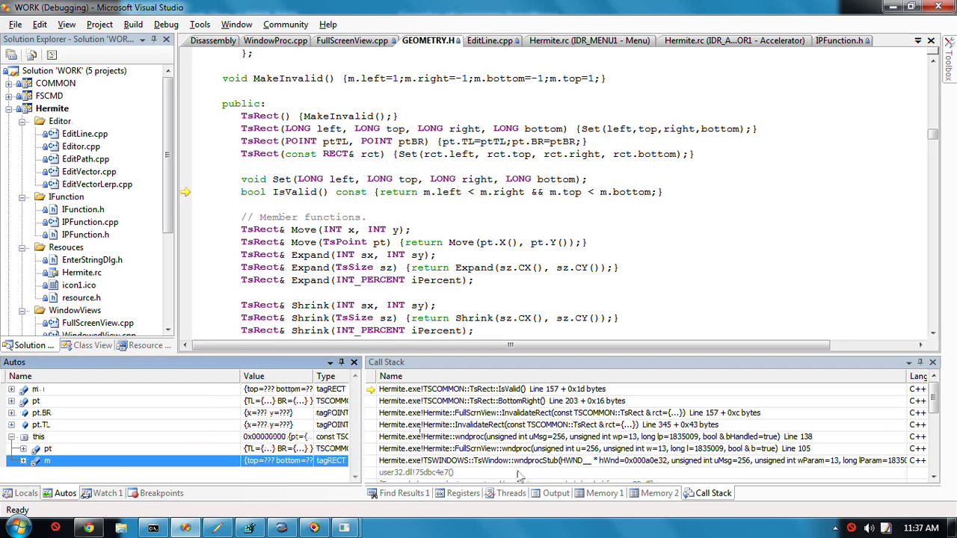
Step: Open the Hermite::InvalidateRect line 345 frame from the Call Stack
left_click(600, 414)
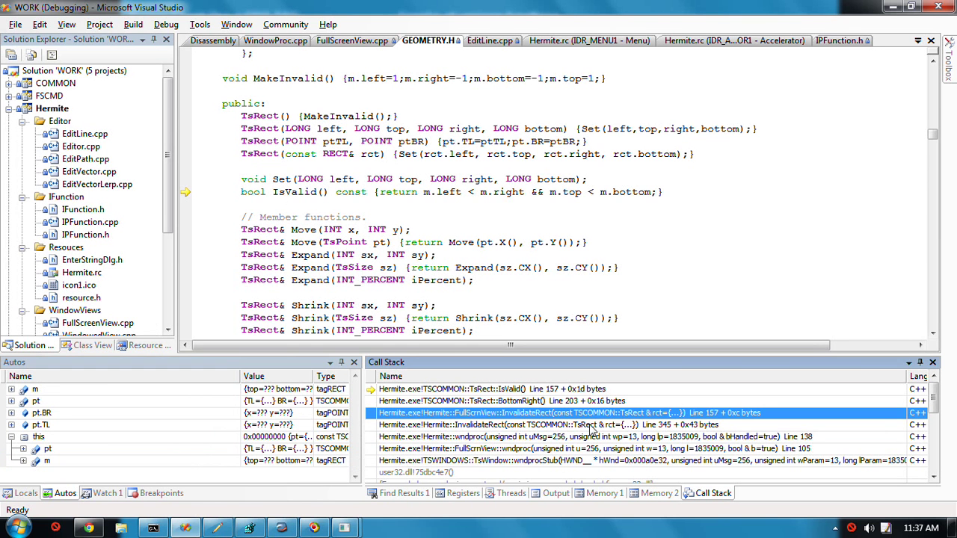
left_click(593, 425)
double_click(592, 425)
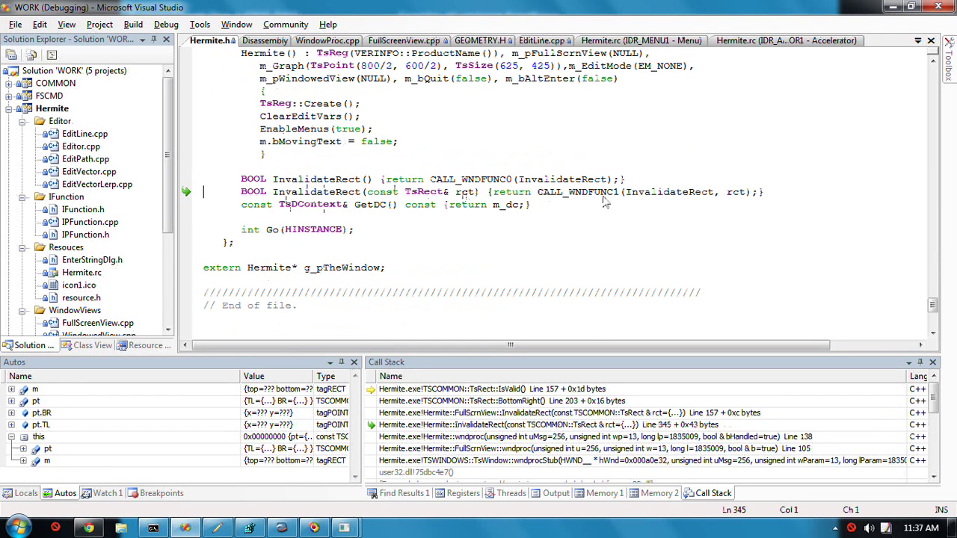
Step: Review line 345's CALL_WNDFUNC1 forwarding, then open FullScrnView::InvalidateRect at line 157
left_click(635, 192)
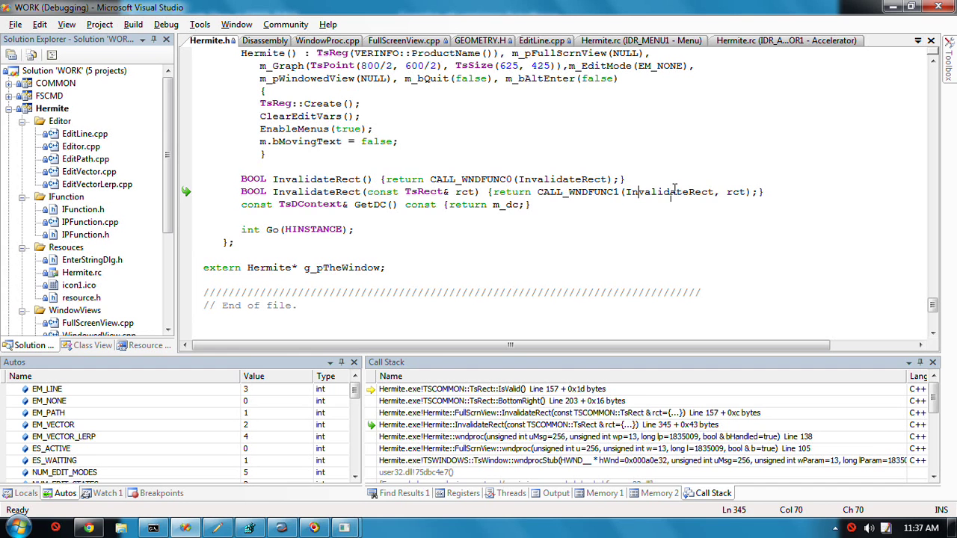
left_click(569, 192)
left_click(444, 426)
left_click(459, 413)
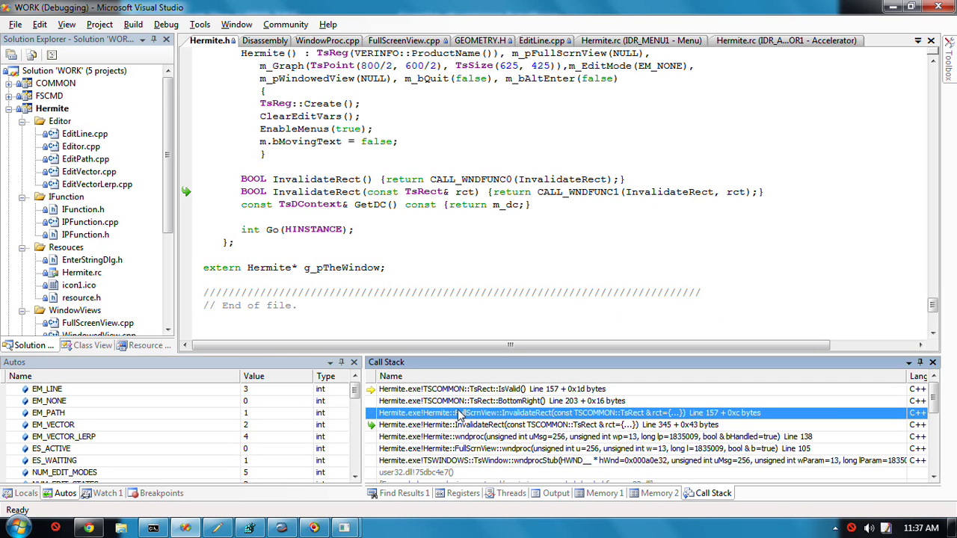
double_click(459, 413)
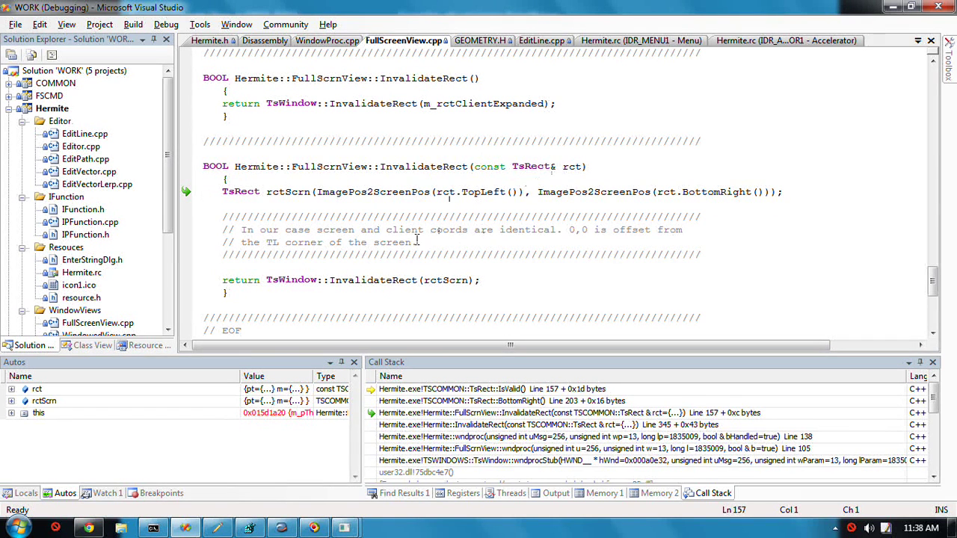
left_click(402, 193)
Step: Stop debugging the crashed Hermite, which exits with code 0xC0000005
key("alt+d")
key("Escape")
key("shift+F5")
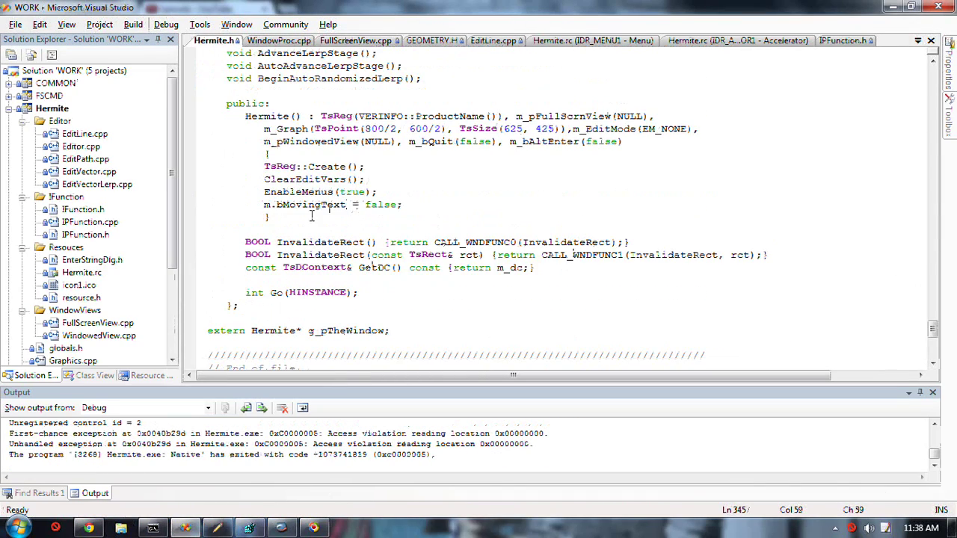
Step: Rewrite the WindowProc.cpp redraw guard as if(m.hText.operator ->())
key("ctrl+Tab")
key("ctrl+Tab")
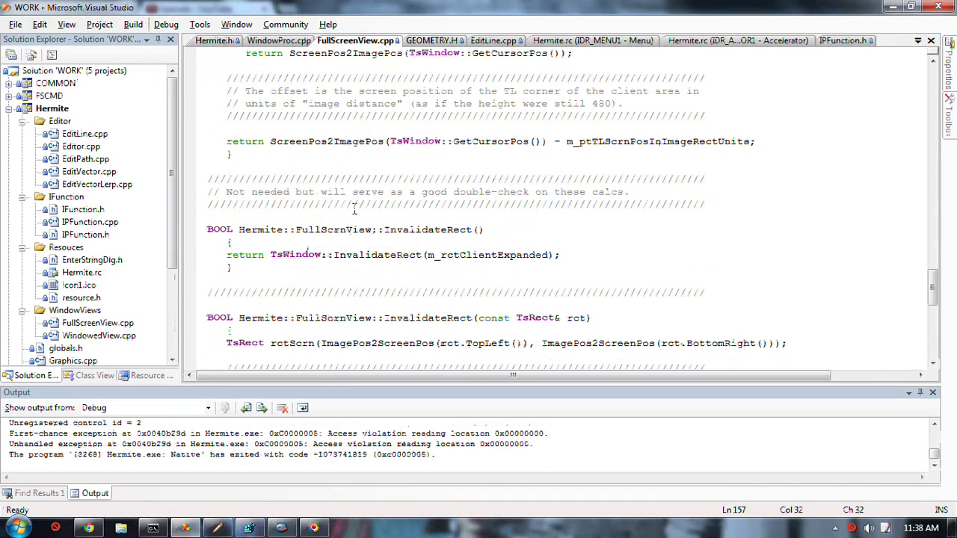
left_click(315, 528)
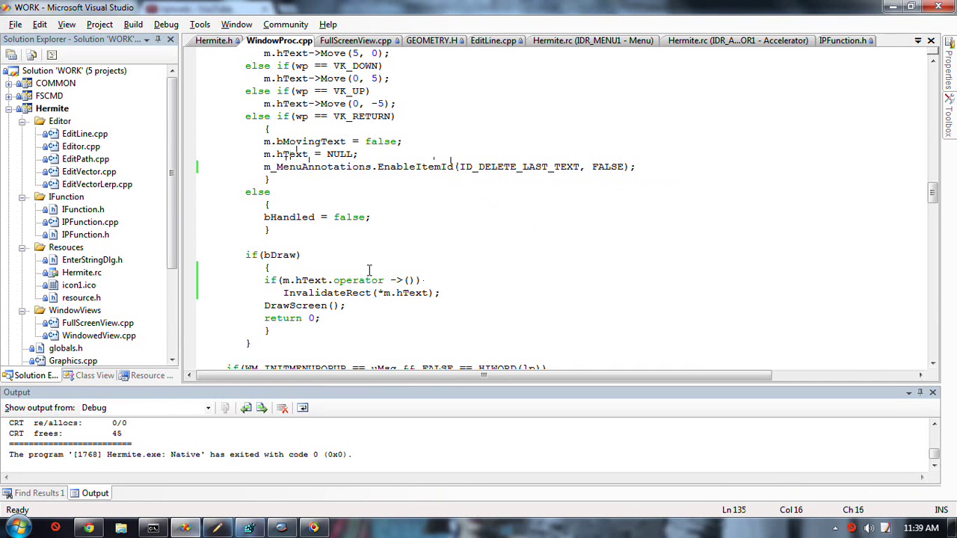
scroll(360, 240, "down", 1)
scroll(344, 266, "up", 1)
scroll(336, 265, "down", 1)
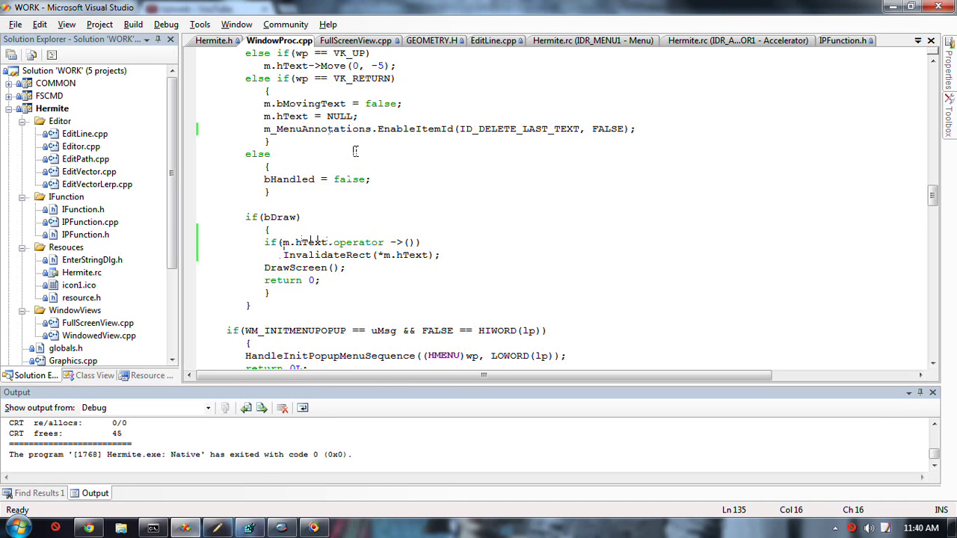
scroll(323, 153, "up", 2)
scroll(424, 196, "down", 1)
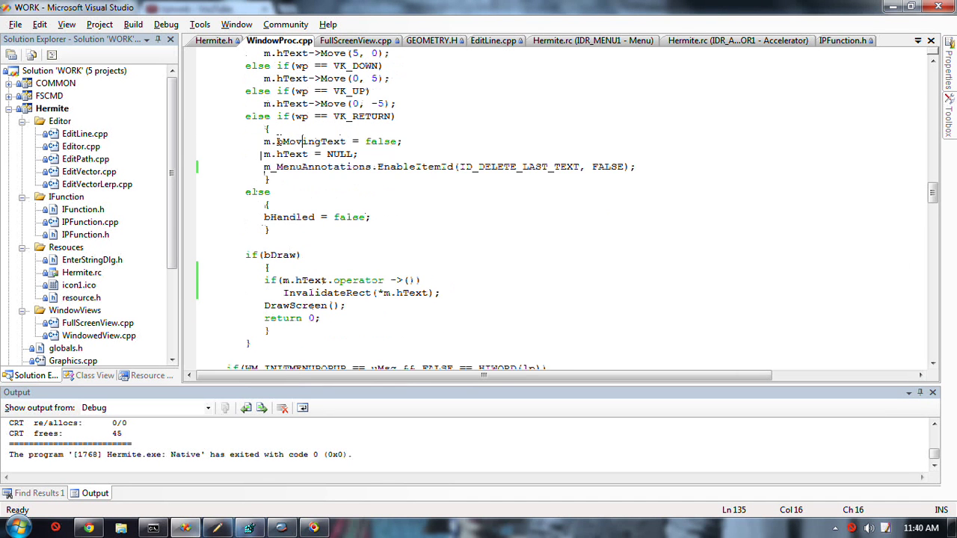
left_click(363, 154)
scroll(410, 256, "down", 1)
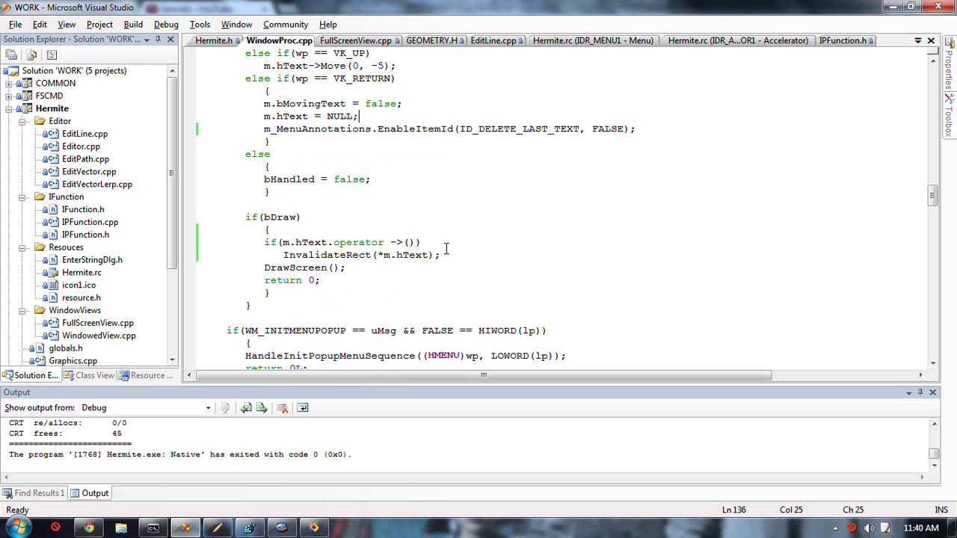
left_click_drag(282, 241, 412, 241)
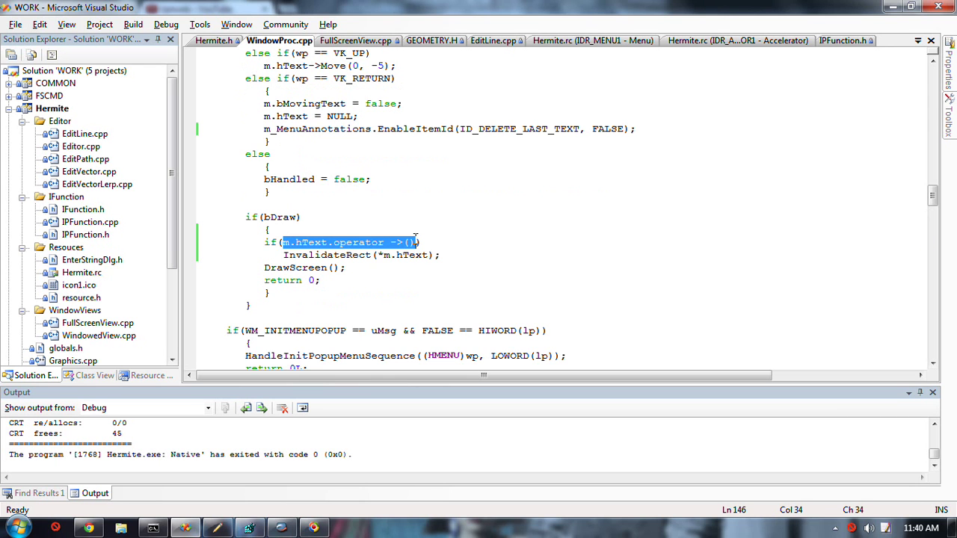
left_click(383, 242)
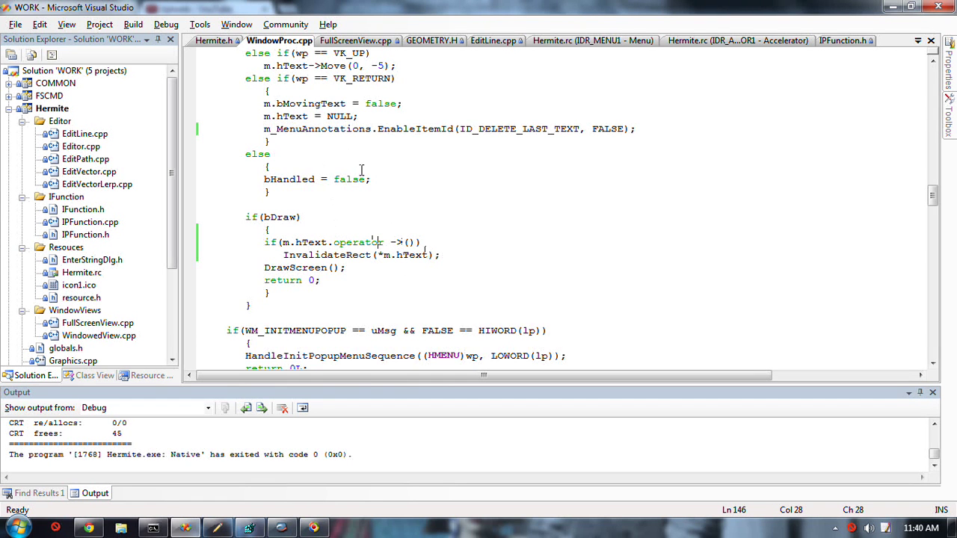
scroll(407, 180, "up", 2)
scroll(460, 205, "down", 1)
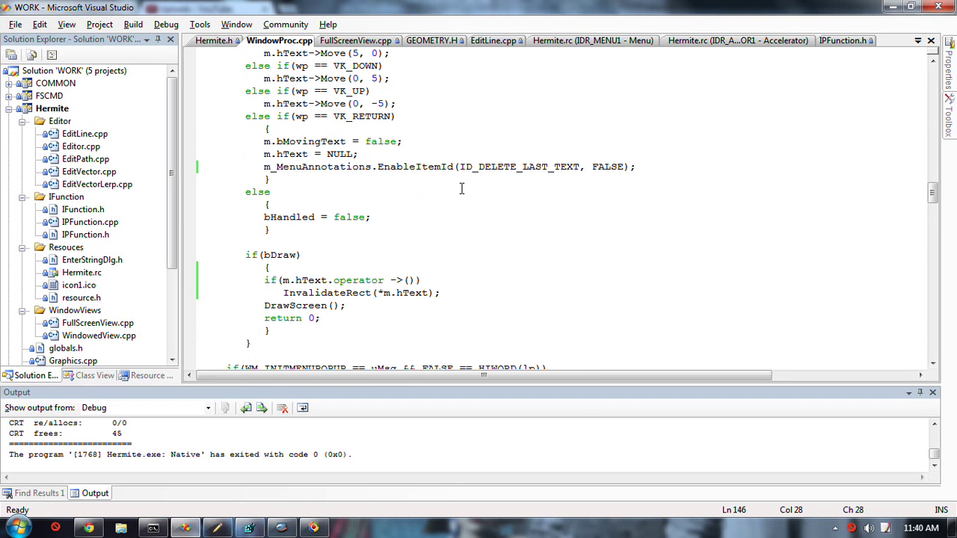
Step: Run Hermite under the debugger and dismiss an empty text annotation prompt
key("F5")
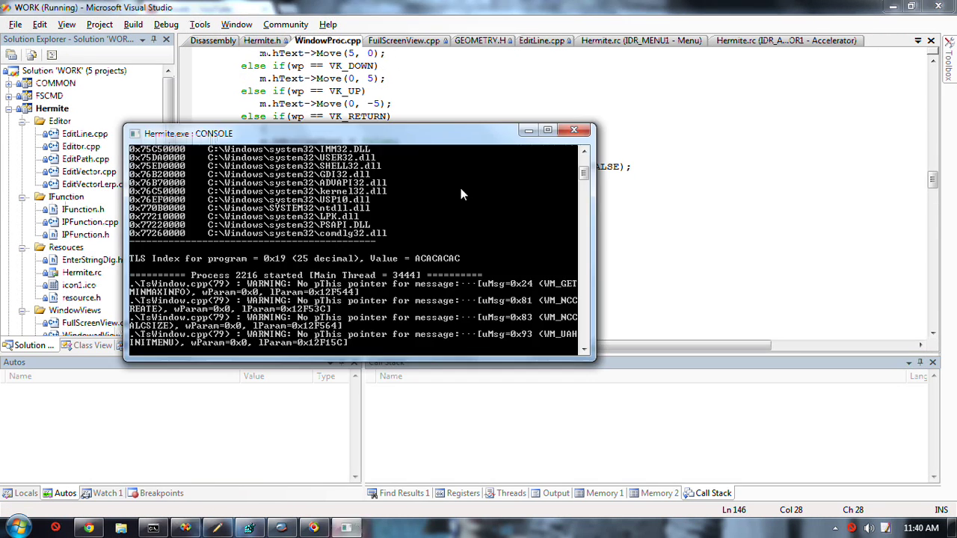
left_click(215, 59)
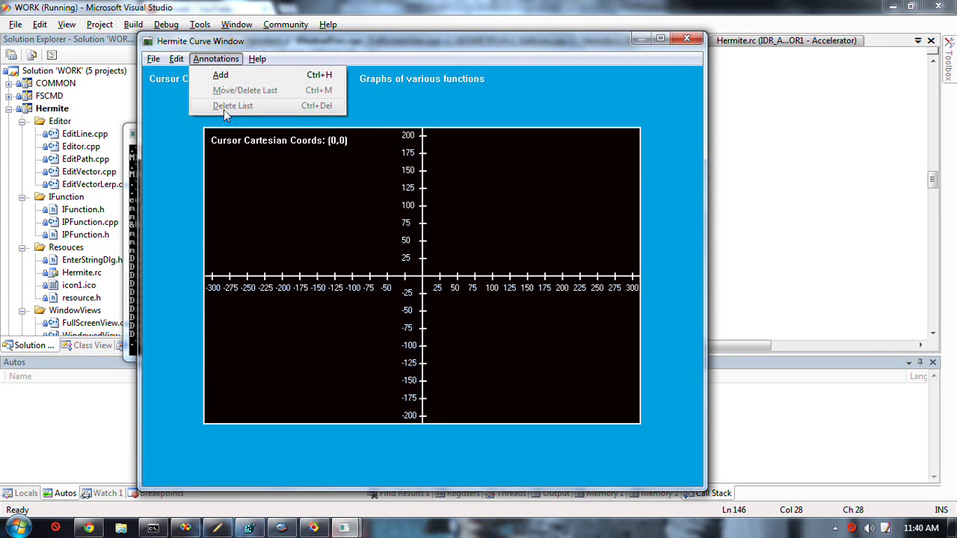
left_click(241, 78)
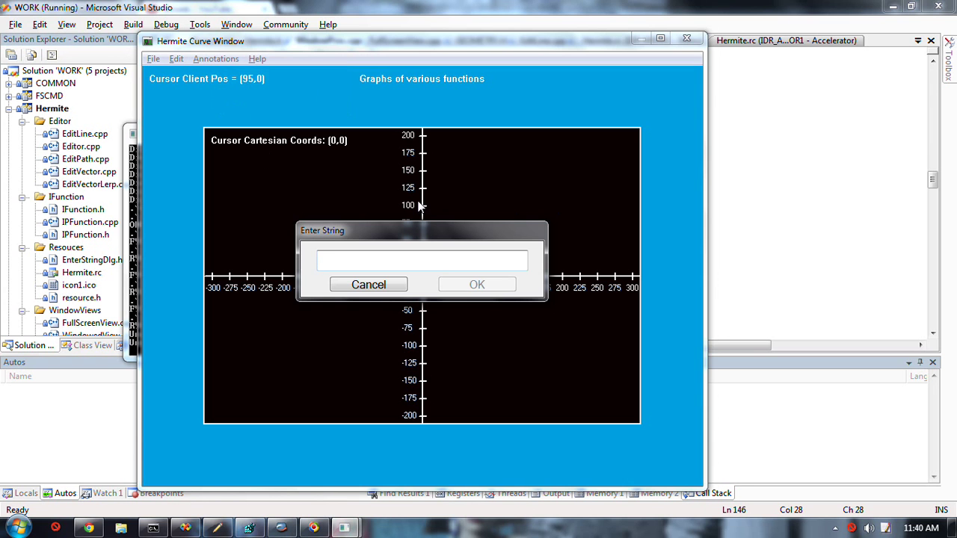
key("Escape")
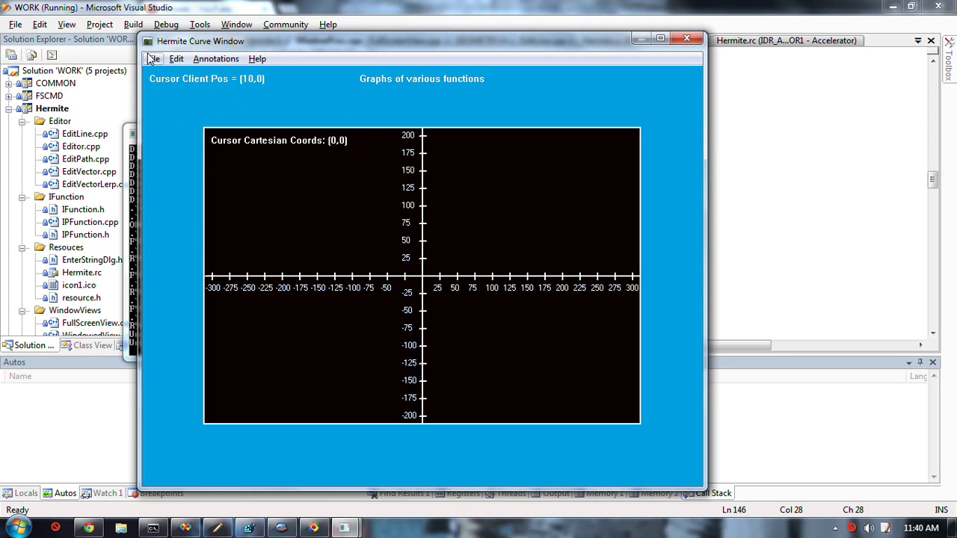
Step: Start a new path in the pink custom colour
left_click(153, 59)
mouse_move(202, 74)
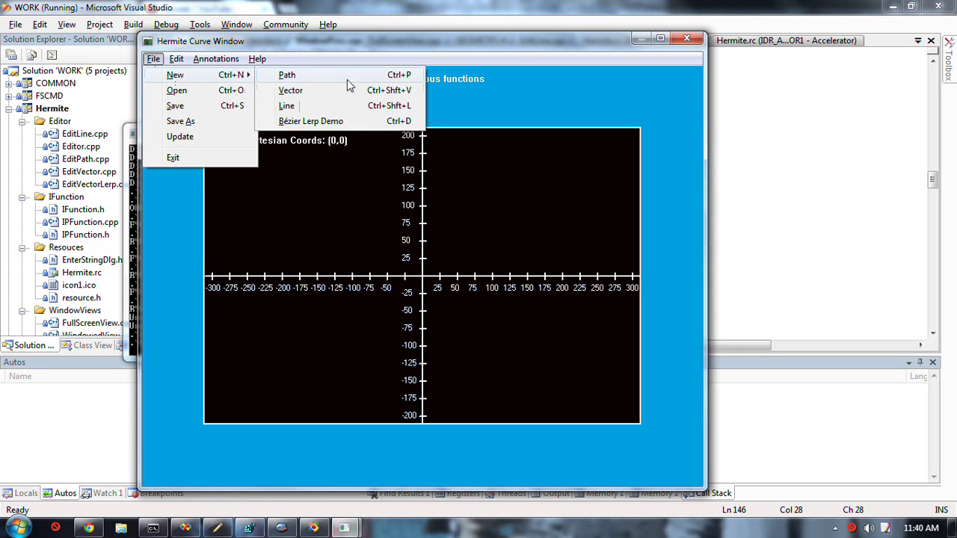
left_click(346, 78)
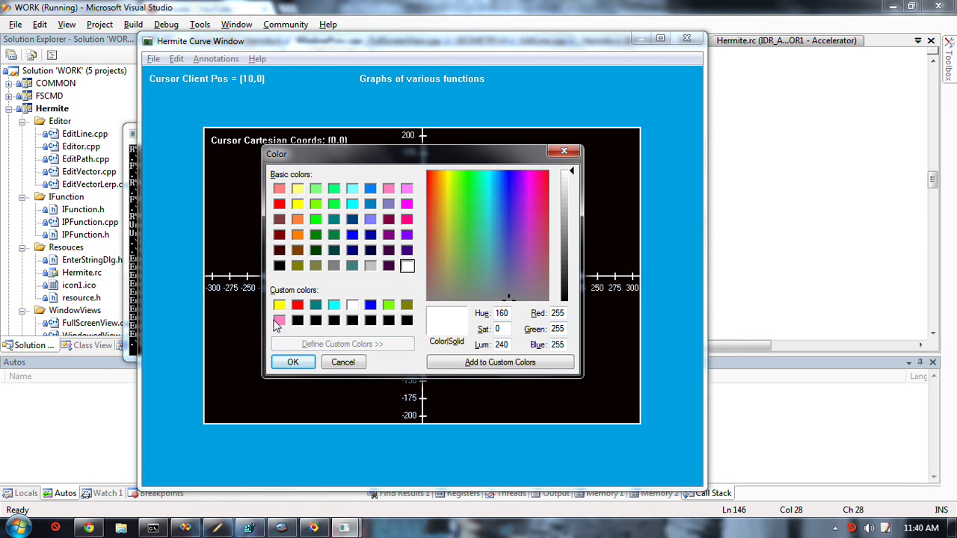
left_click(279, 321)
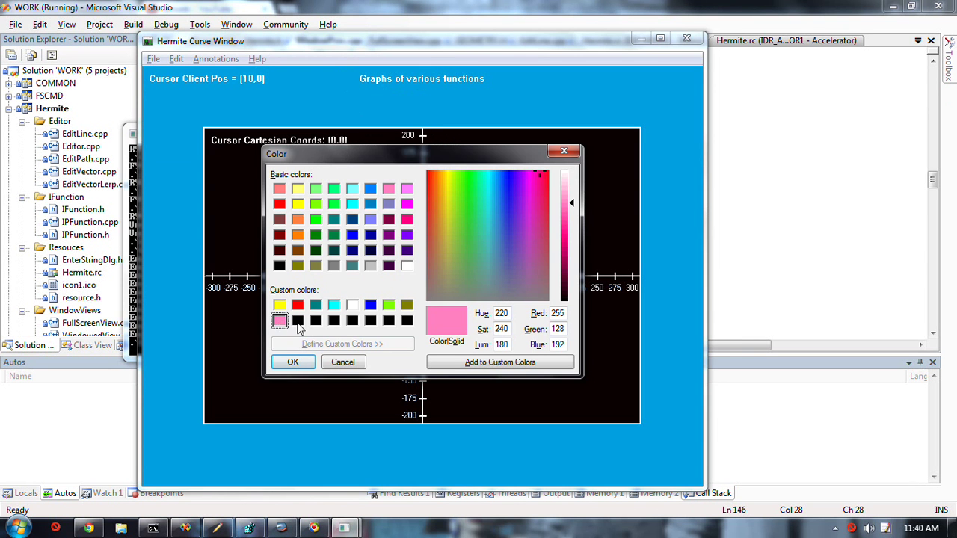
left_click(293, 362)
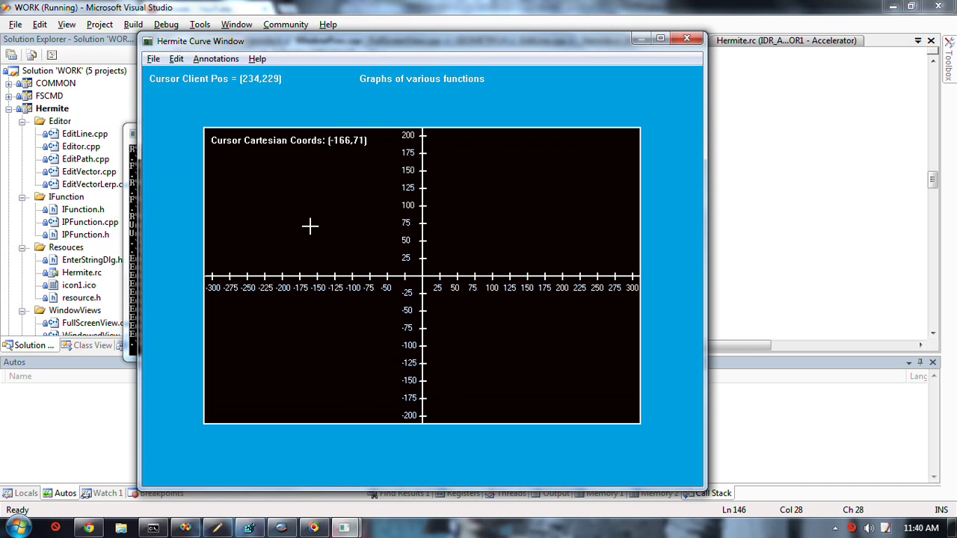
Step: Place an upper-left point, label it P1, and nudge the label right
left_click(298, 222)
key("ctrl+e")
type("P1")
key("Return")
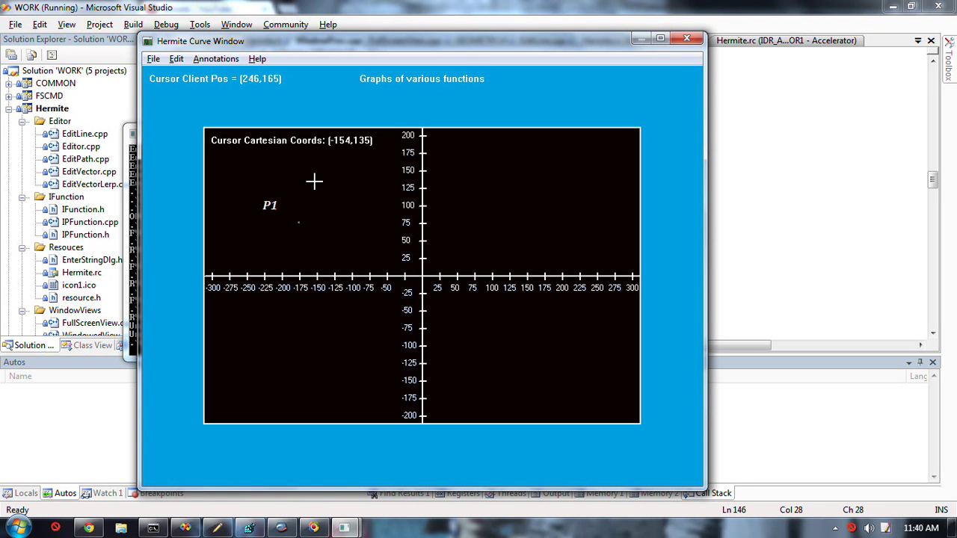
key("Right")
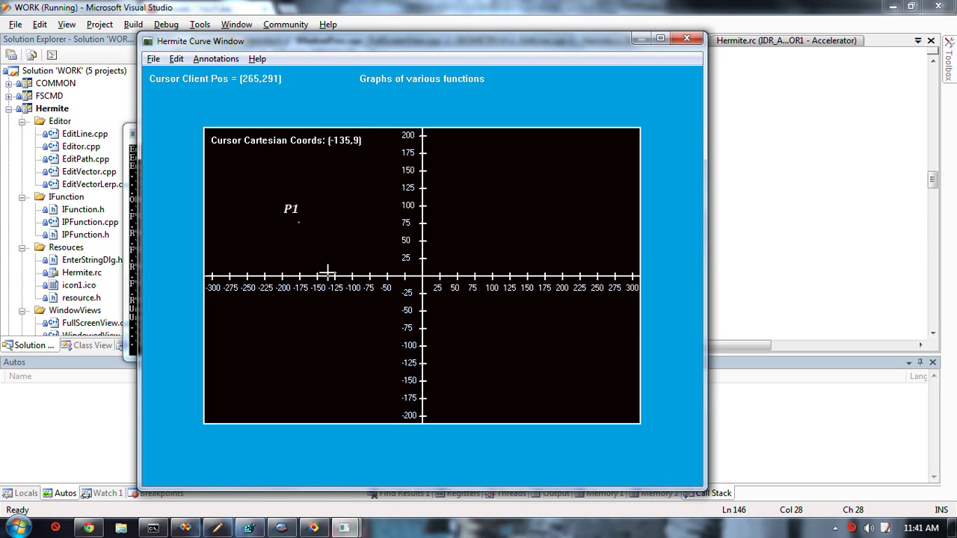
Step: Place a point below P1, label it P2 and nudge the label upward
left_click(359, 344)
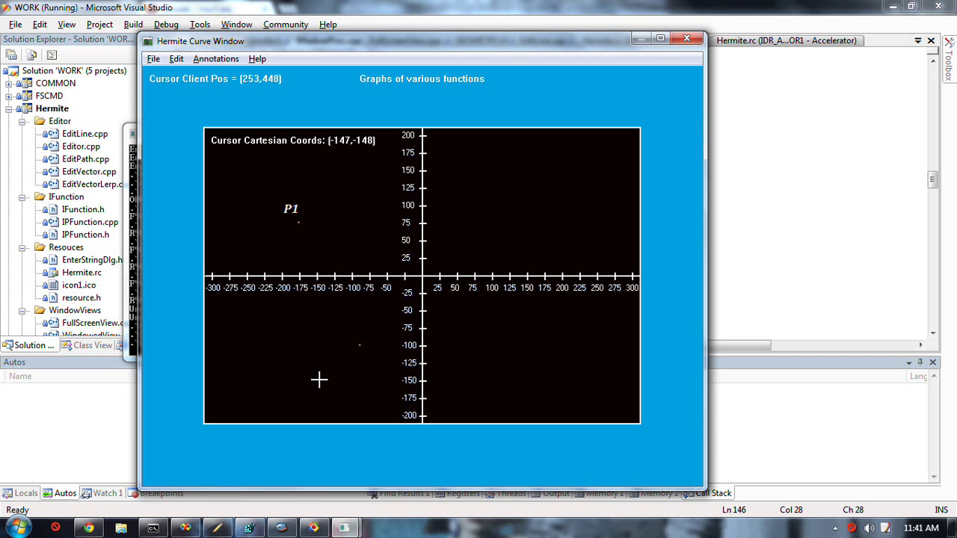
right_click(319, 380)
type("P2")
key("Return")
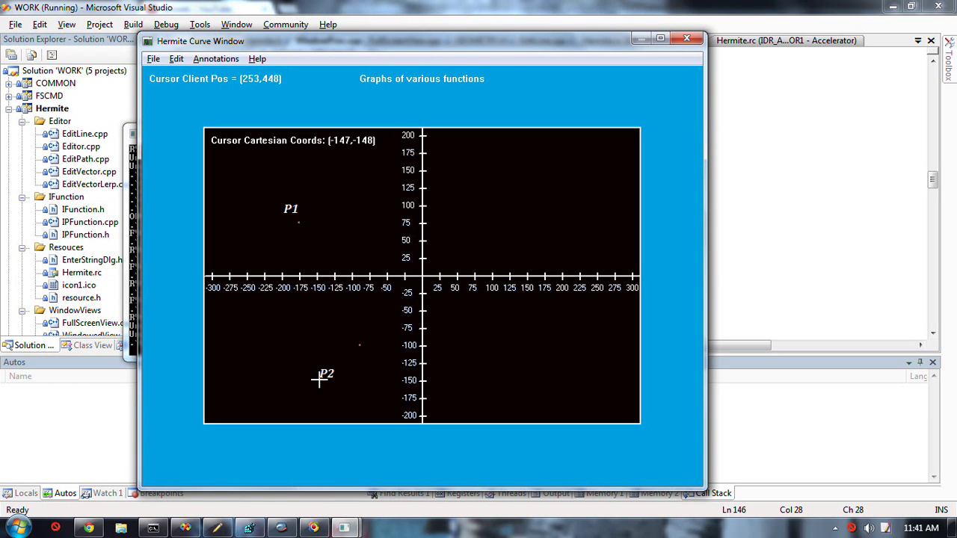
key("Up")
key("Up")
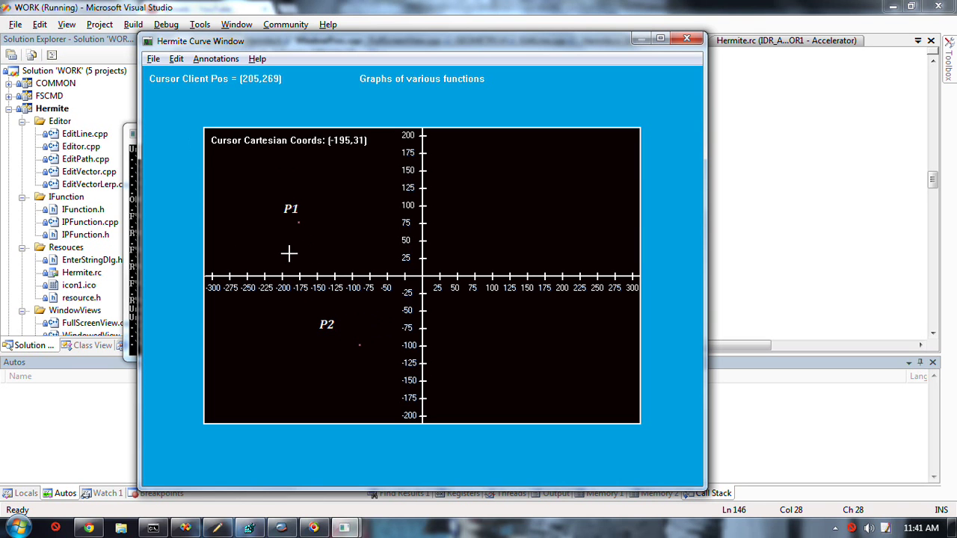
left_click(153, 59)
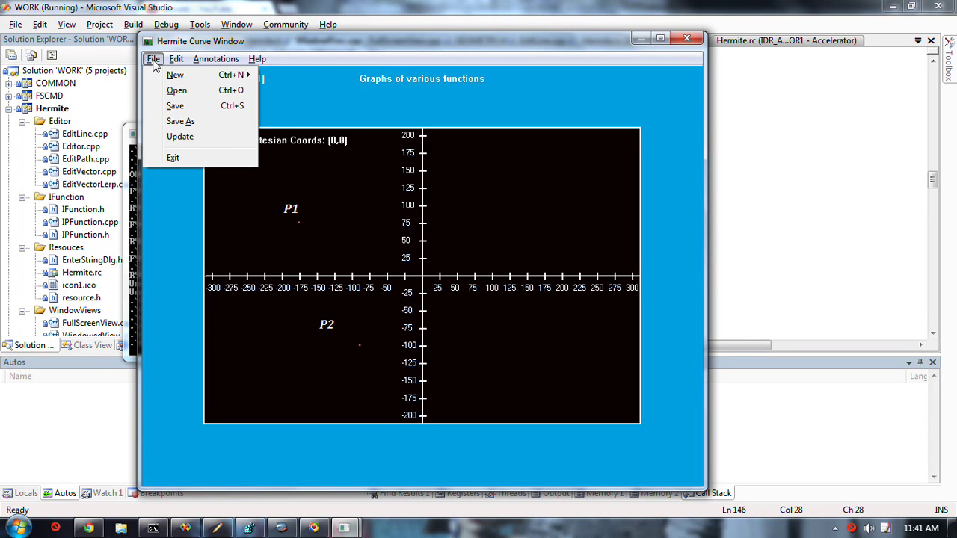
mouse_move(175, 75)
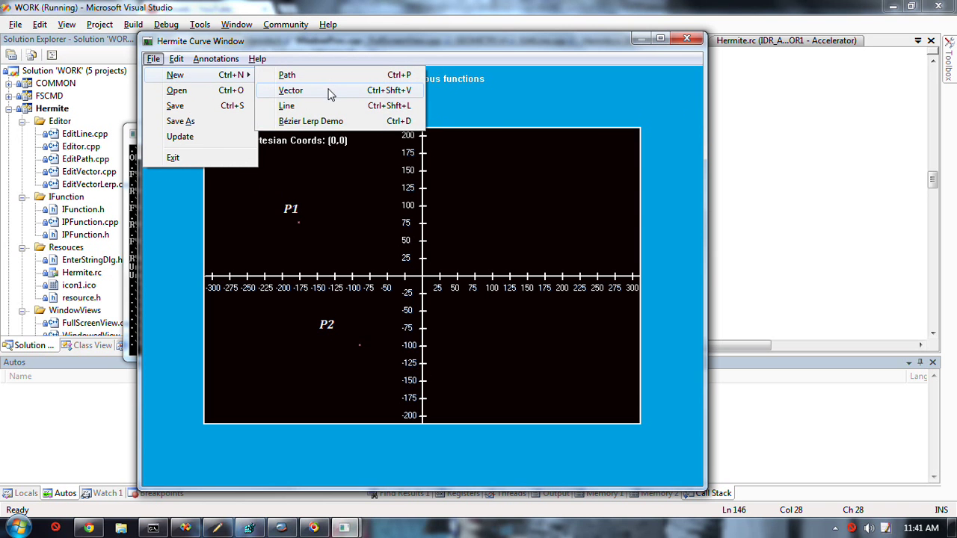
Step: Create a new red vector, ignoring the assertion, and draw its line from P1 to P2
left_click(331, 92)
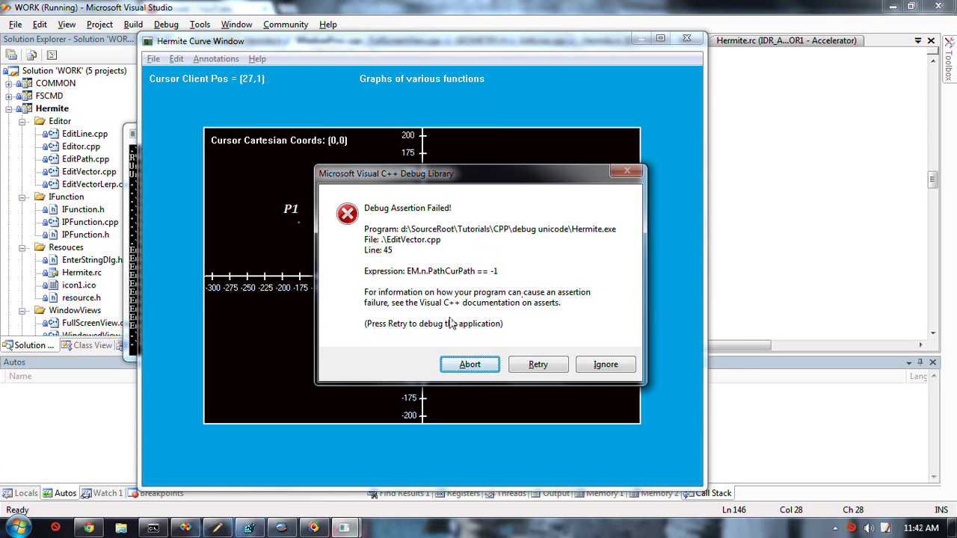
left_click(606, 364)
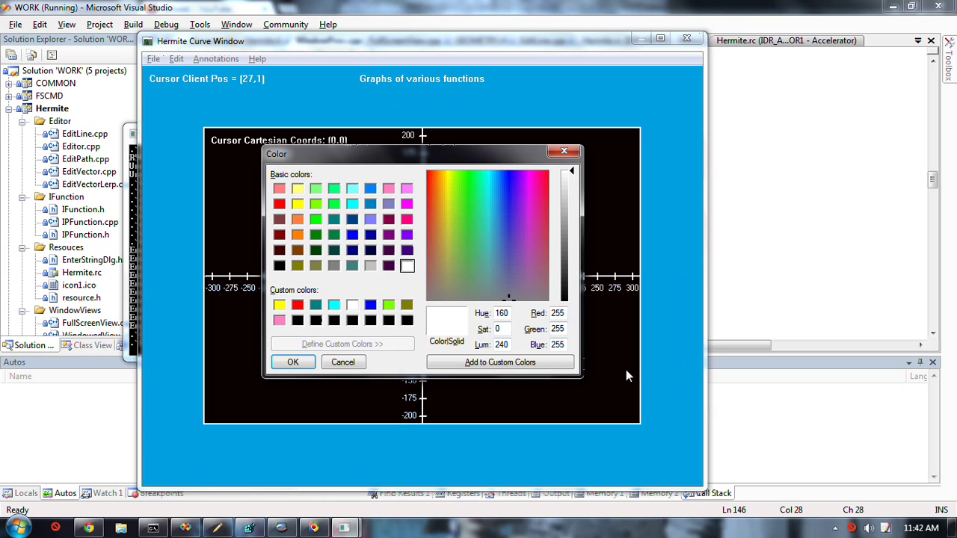
left_click(279, 205)
left_click(293, 362)
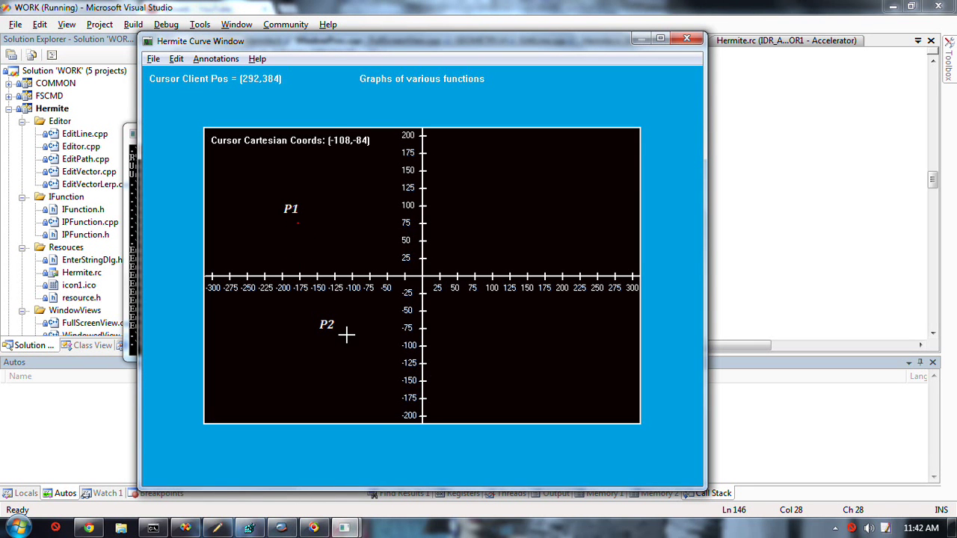
left_click(346, 336)
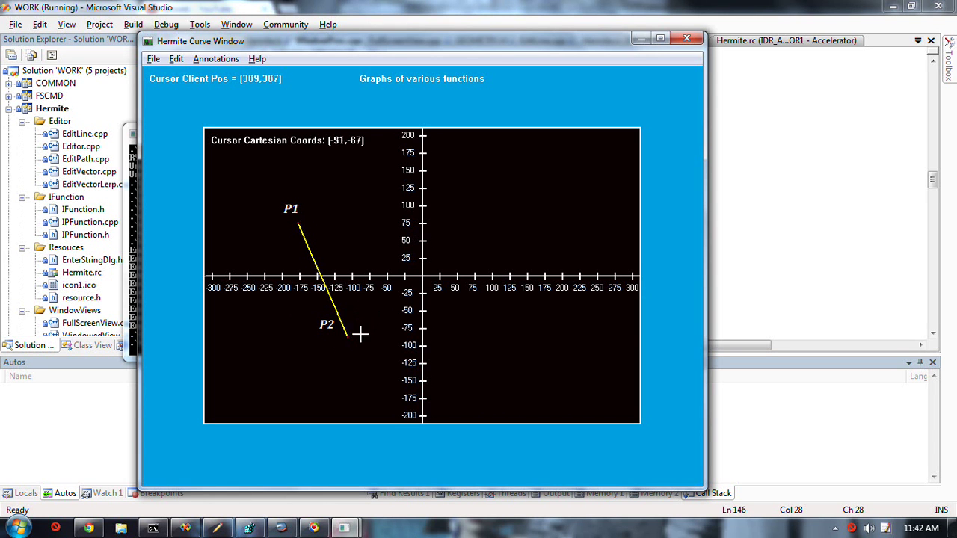
Step: Clear all points, labels and the line from the graph
key("Escape")
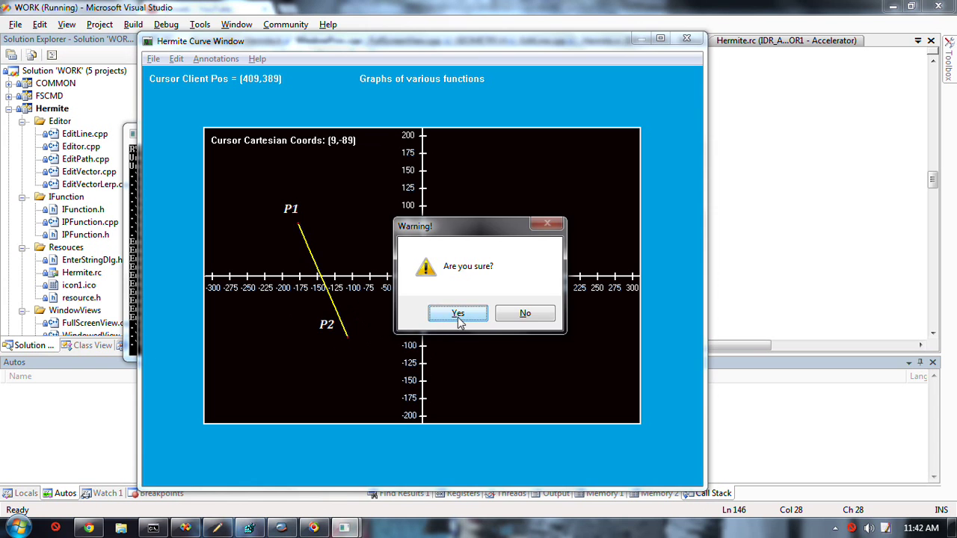
left_click(457, 313)
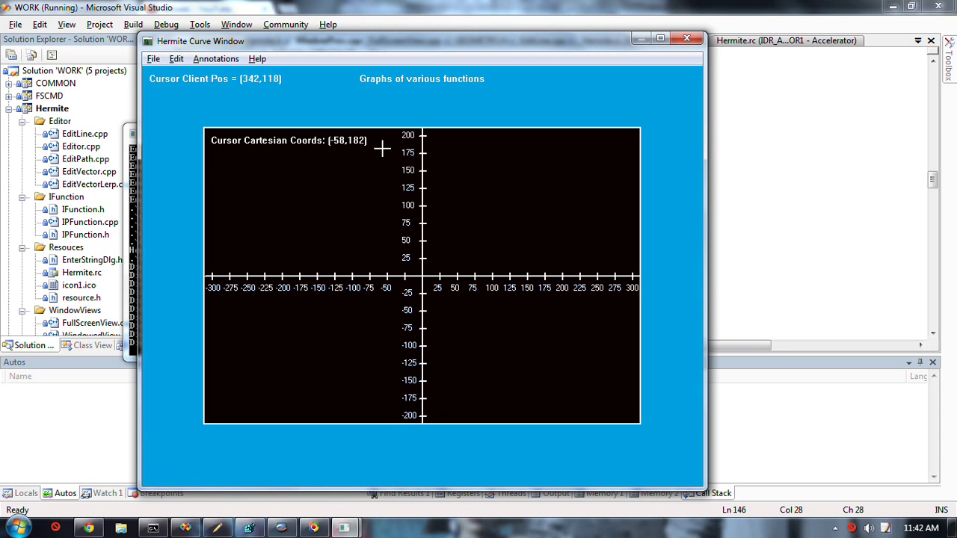
left_click(153, 59)
mouse_move(175, 75)
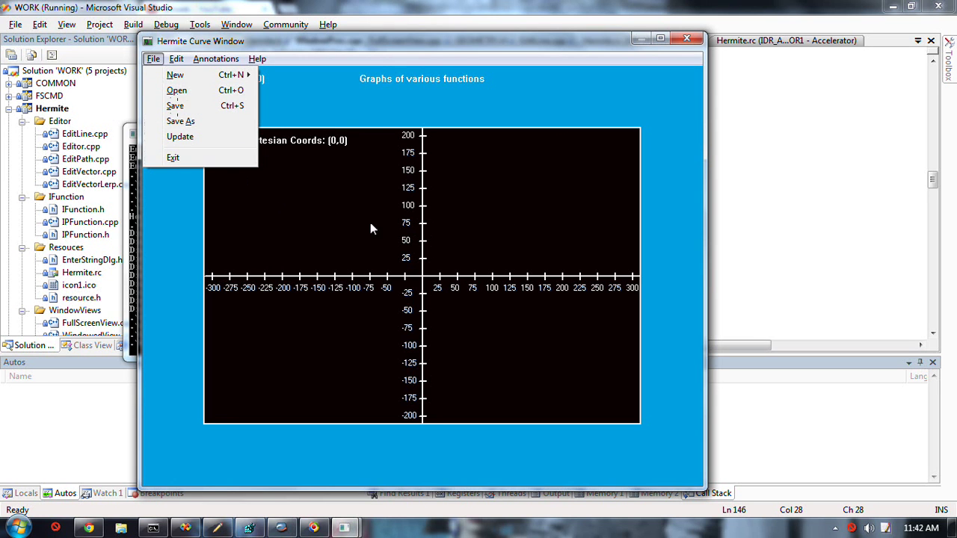
left_click(312, 198)
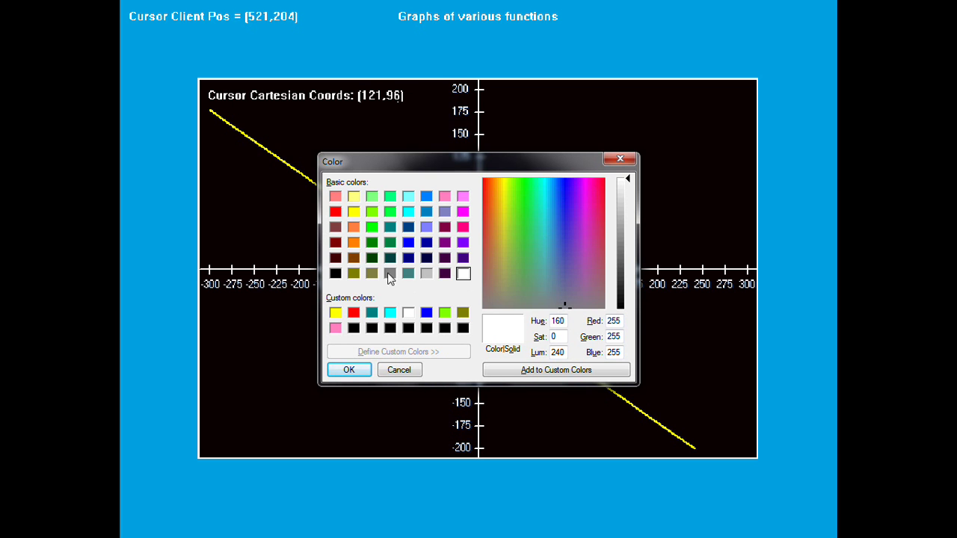
left_click(409, 258)
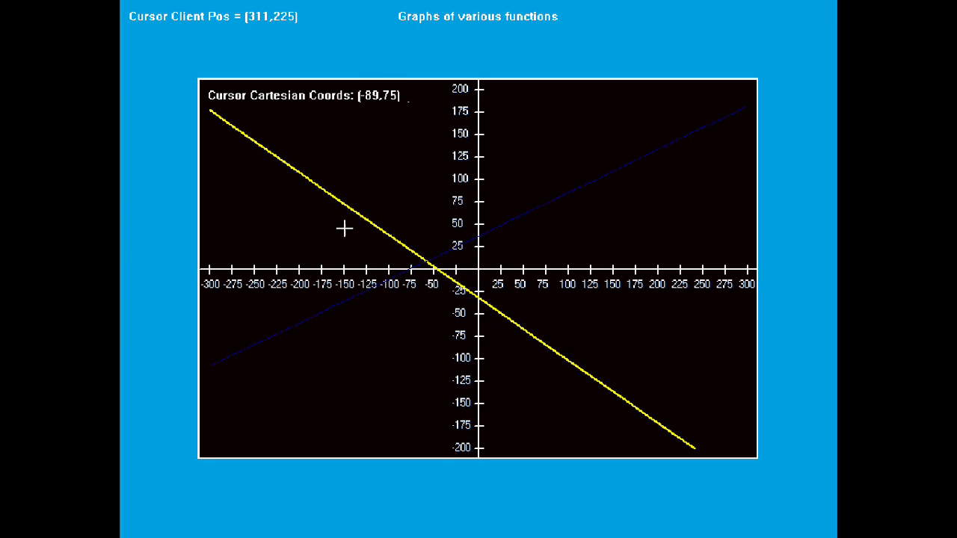
right_click(331, 247)
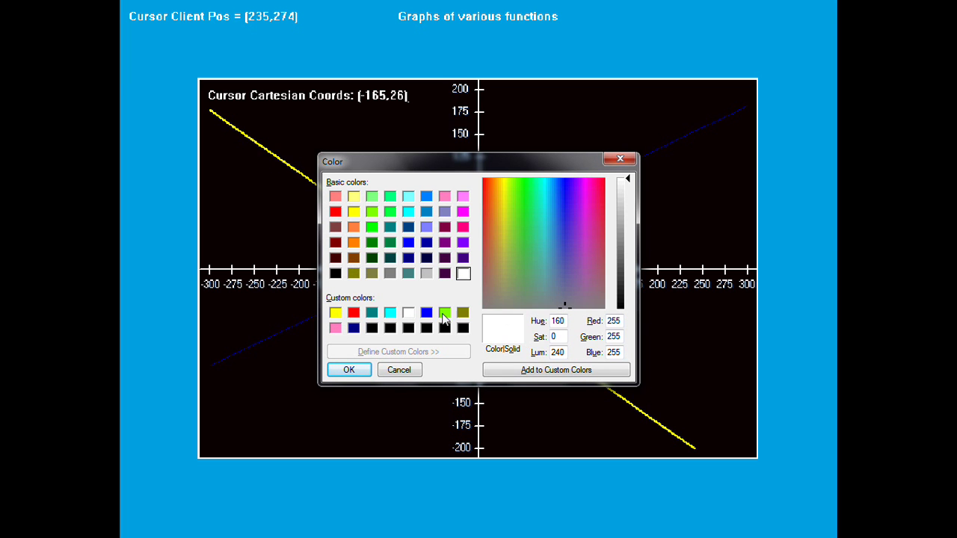
left_click(445, 314)
left_click(349, 370)
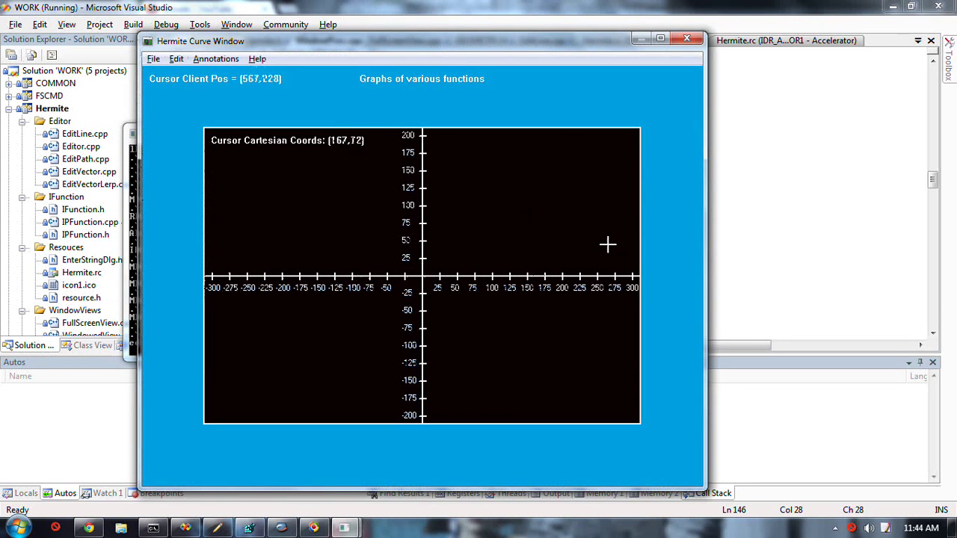
Step: Close Hermite and open EditLine.cpp from Solution Explorer
key("Escape")
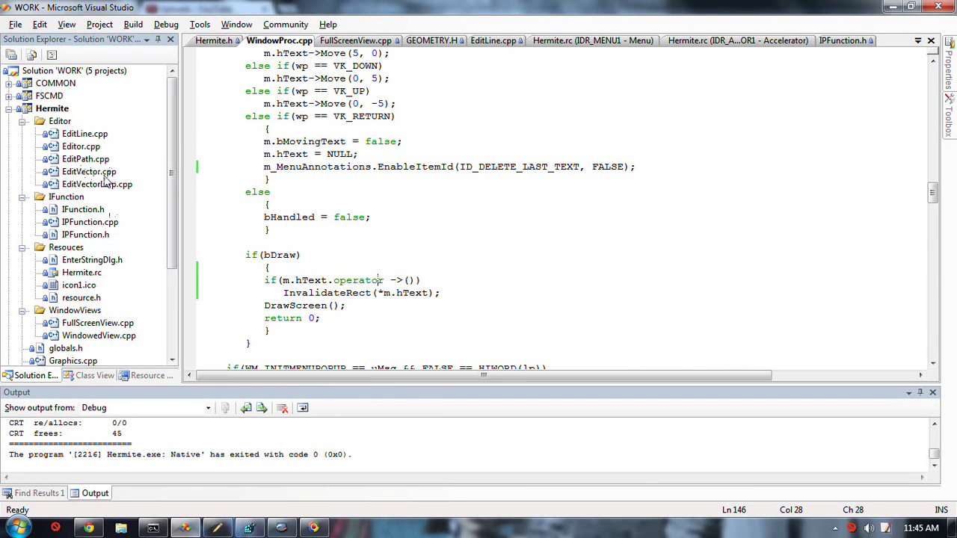
left_click(90, 172)
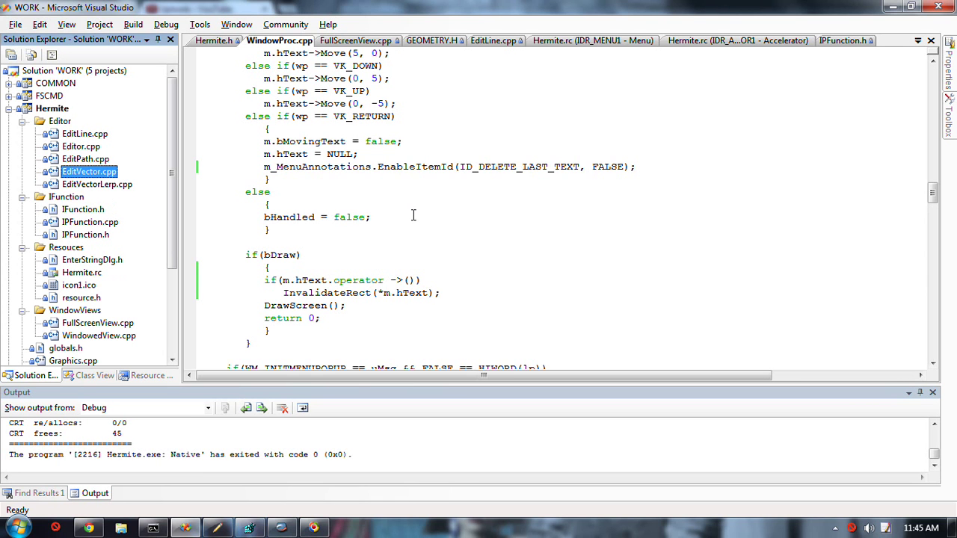
key("Down")
key("Down")
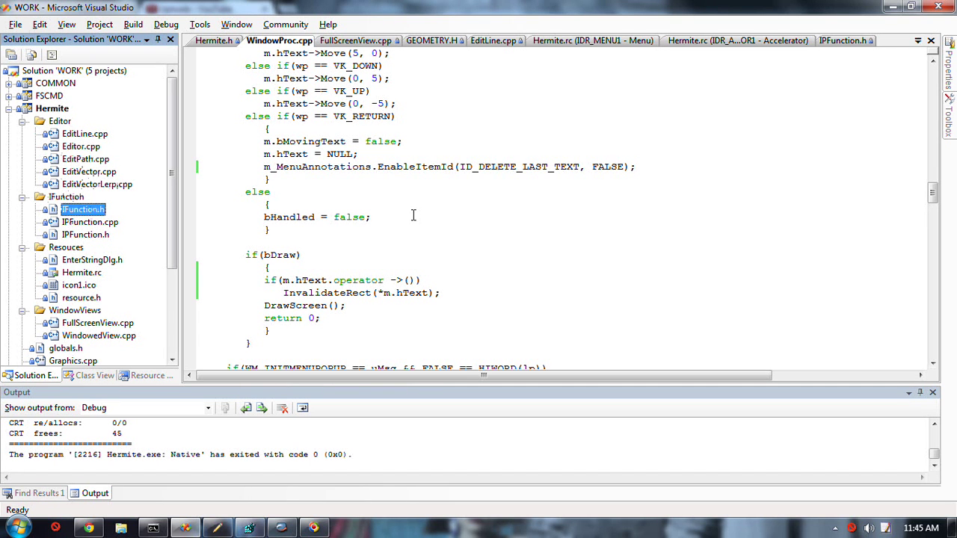
key("Down")
key("Down")
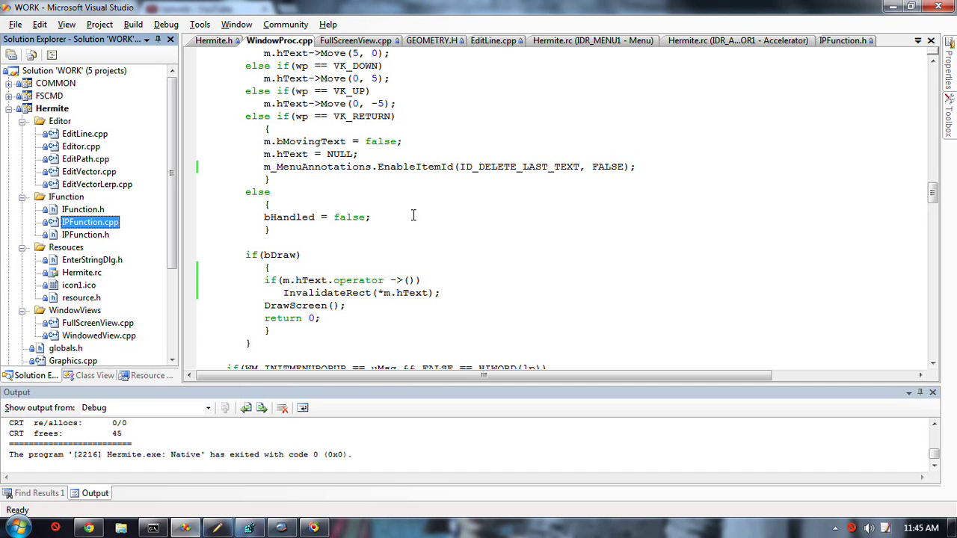
key("Up")
key("Up")
key("Up")
key("Up")
key("Up")
key("Up")
key("Up")
key("Return")
scroll(413, 216, "up", 5)
scroll(412, 215, "up", 5)
scroll(416, 215, "up", 3)
scroll(415, 215, "down", 3)
scroll(416, 215, "down", 5)
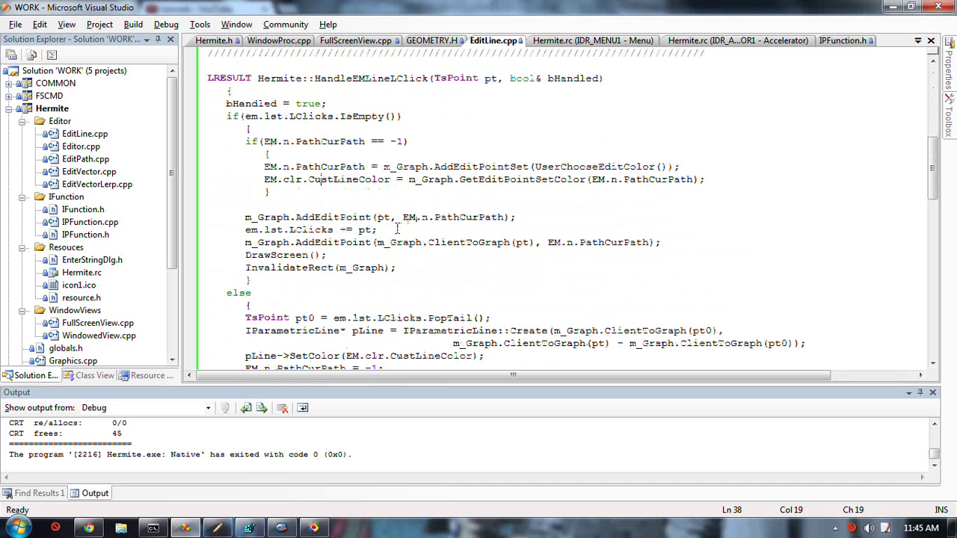
scroll(278, 150, "down", 3)
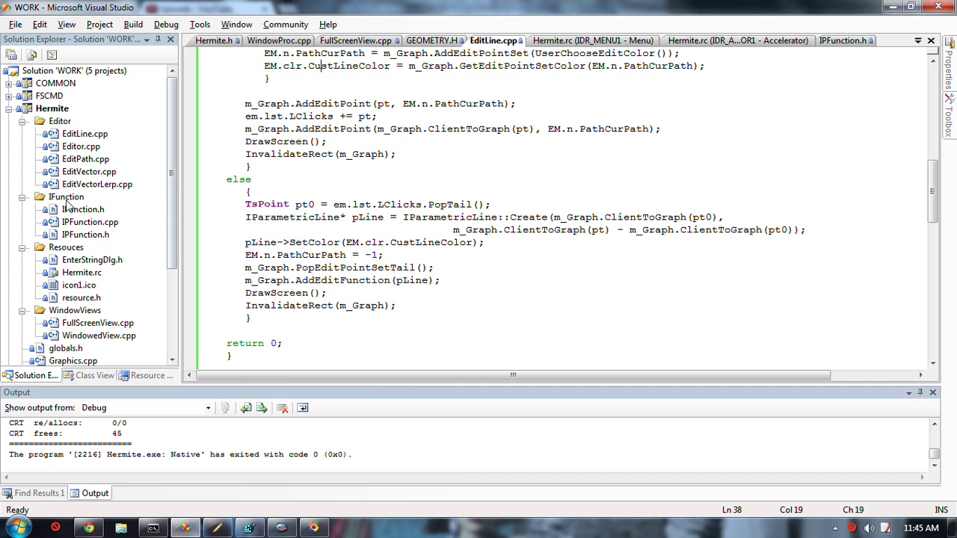
Step: Open IPFunction.h, then launch Hermite under the debugger with F5
left_click(96, 235)
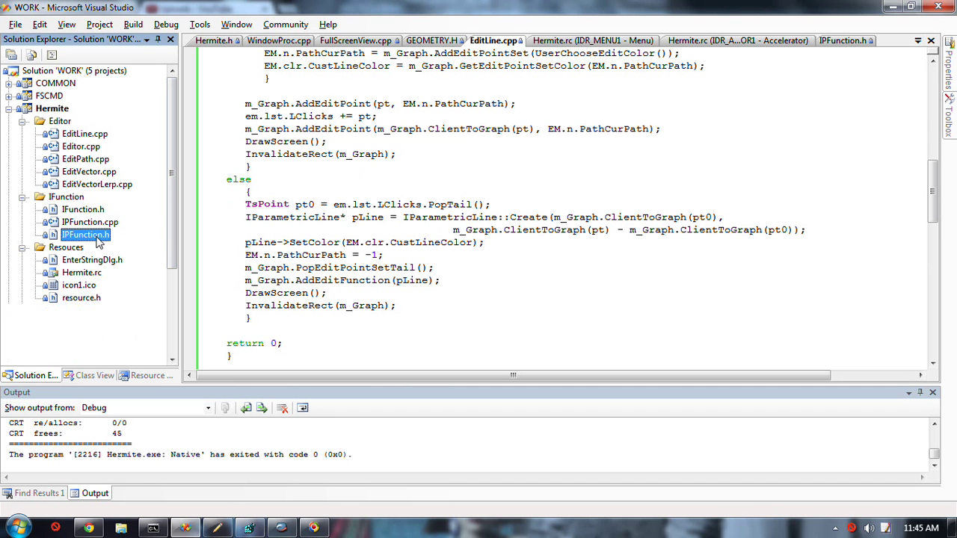
double_click(95, 235)
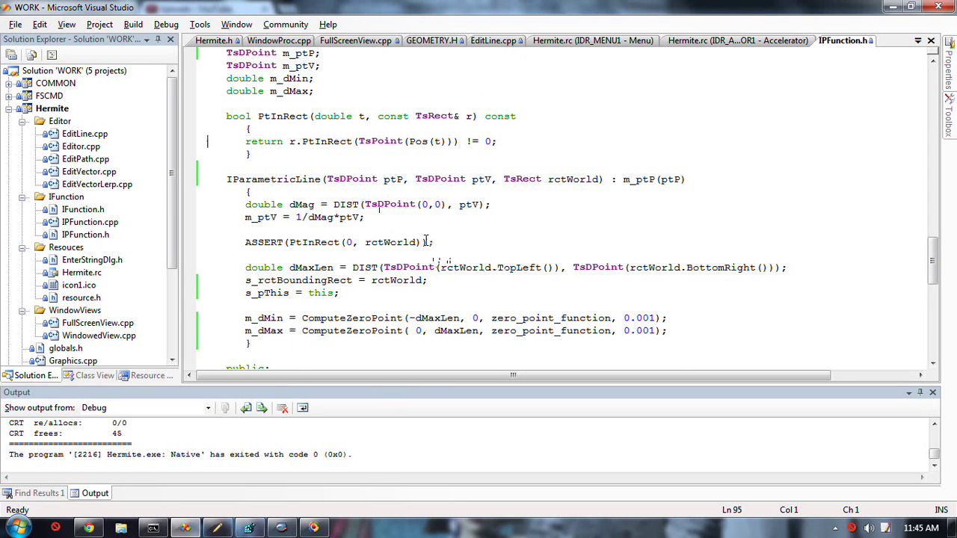
scroll(400, 245, "down", 1)
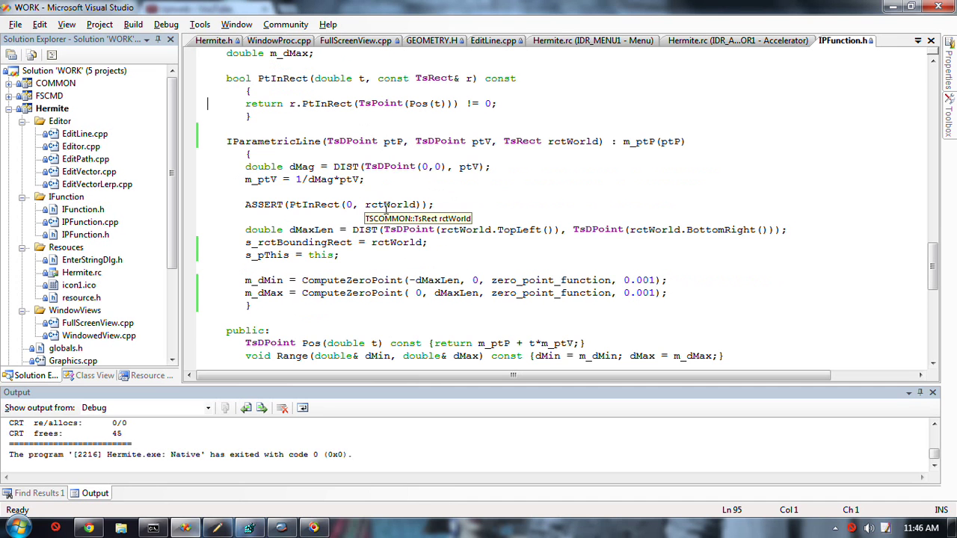
scroll(343, 270, "up", 2)
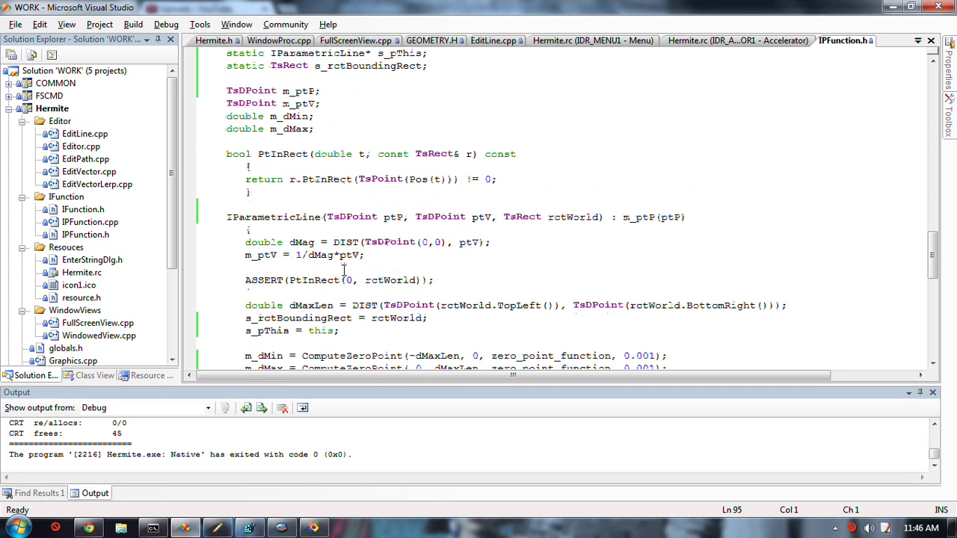
scroll(343, 254, "down", 2)
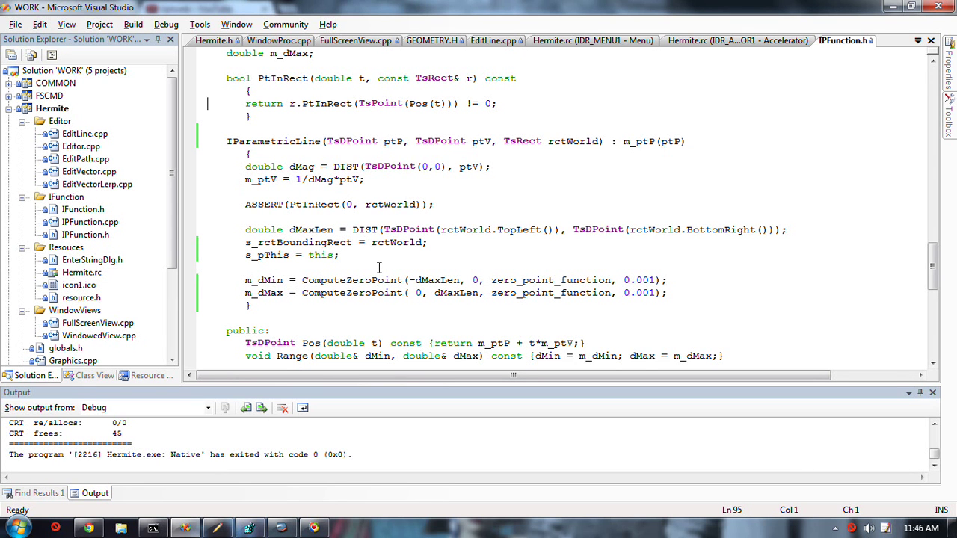
key("F5")
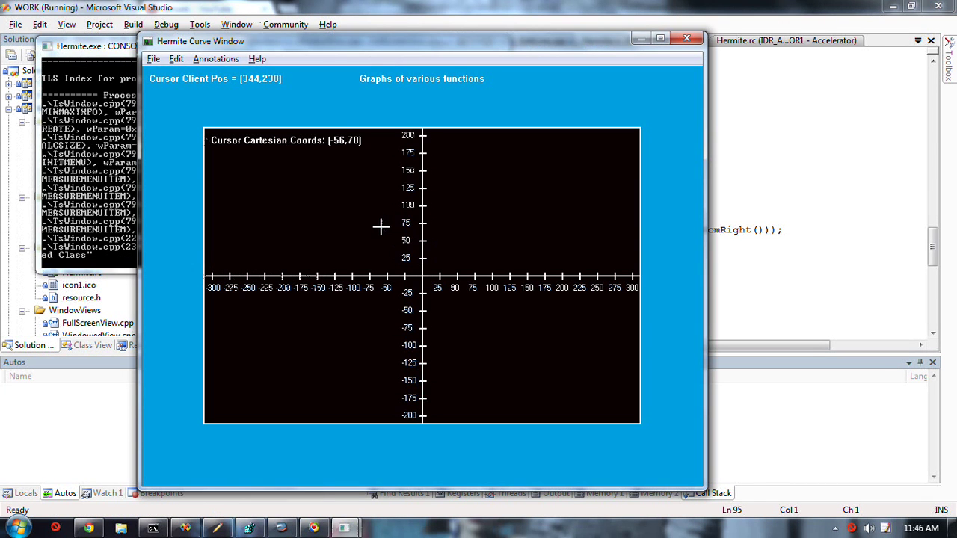
Step: Start a new vector curve and choose its colour
left_click(154, 58)
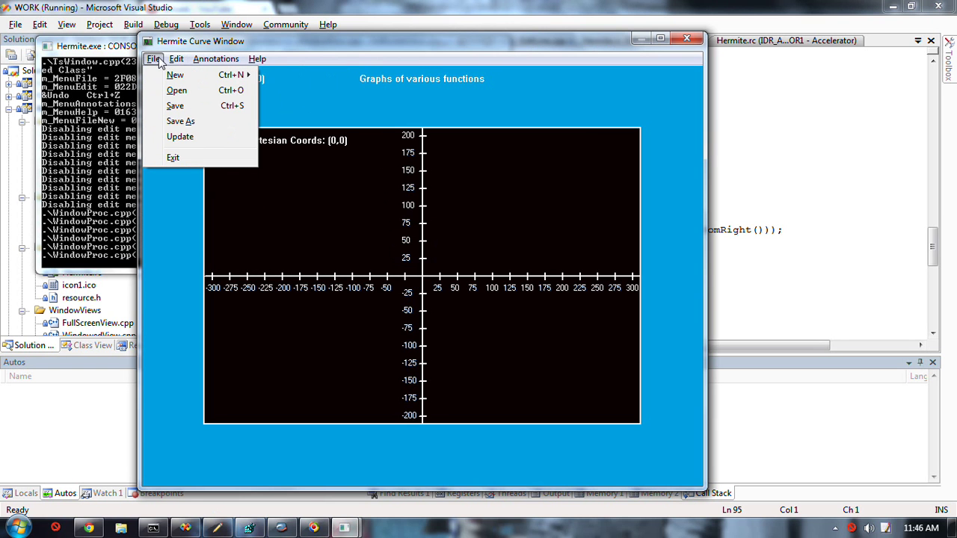
mouse_move(175, 75)
left_click(320, 93)
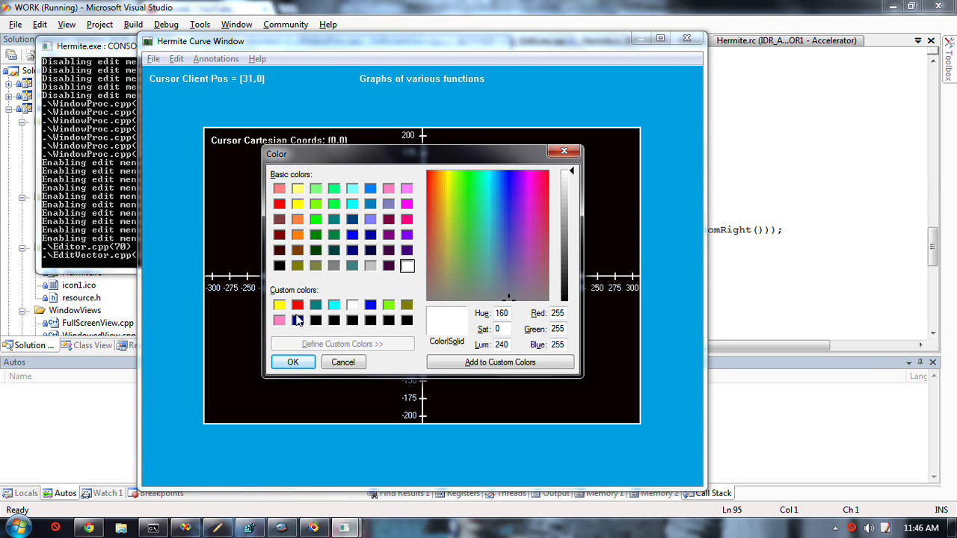
left_click(298, 320)
left_click(299, 321)
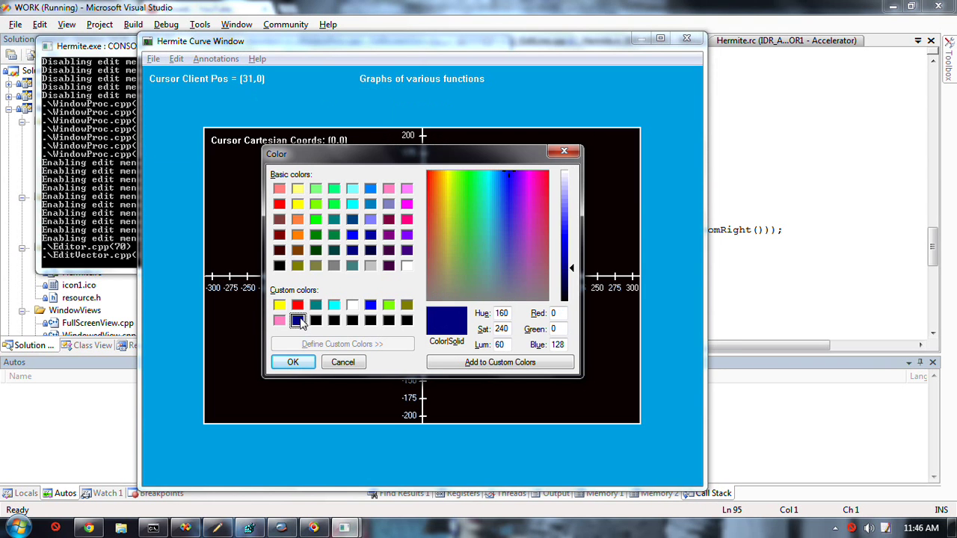
left_click(293, 362)
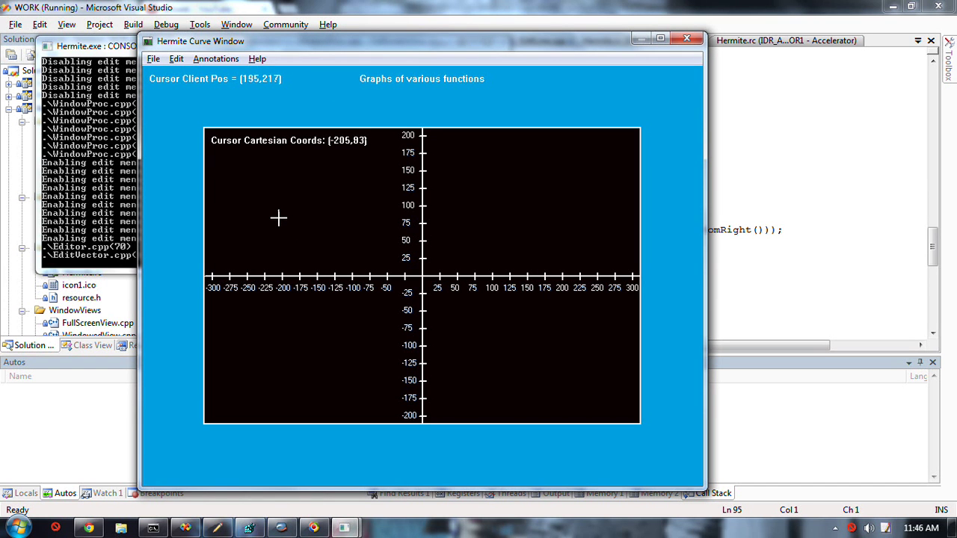
Step: Draw a polyline from the upper left through the origin to about (190,-110)
left_click(331, 234)
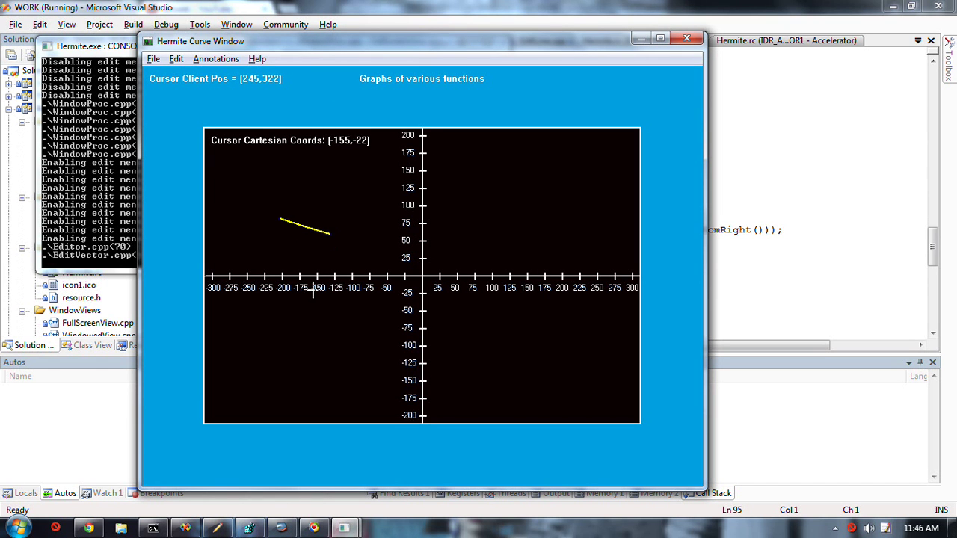
left_click(371, 246)
left_click(390, 255)
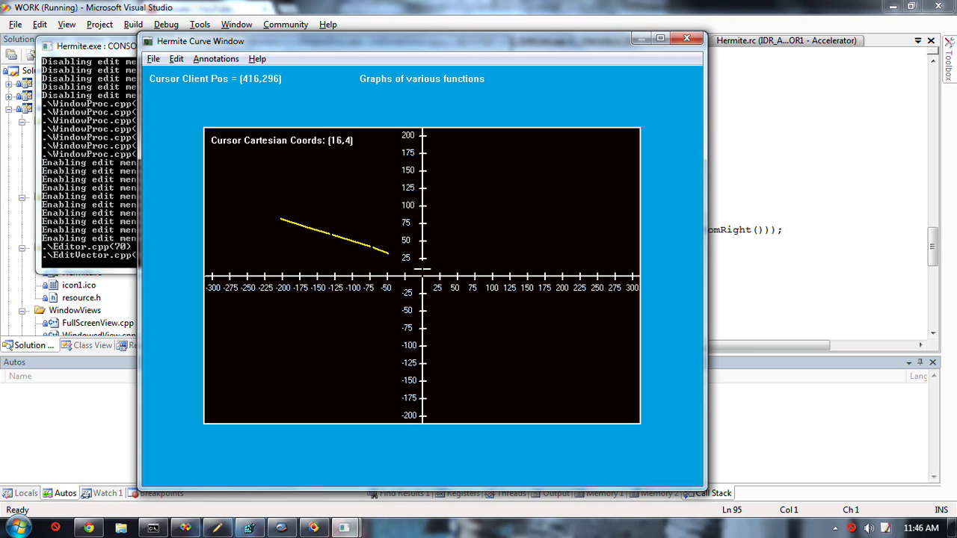
left_click(434, 291)
left_click(505, 338)
left_click(557, 351)
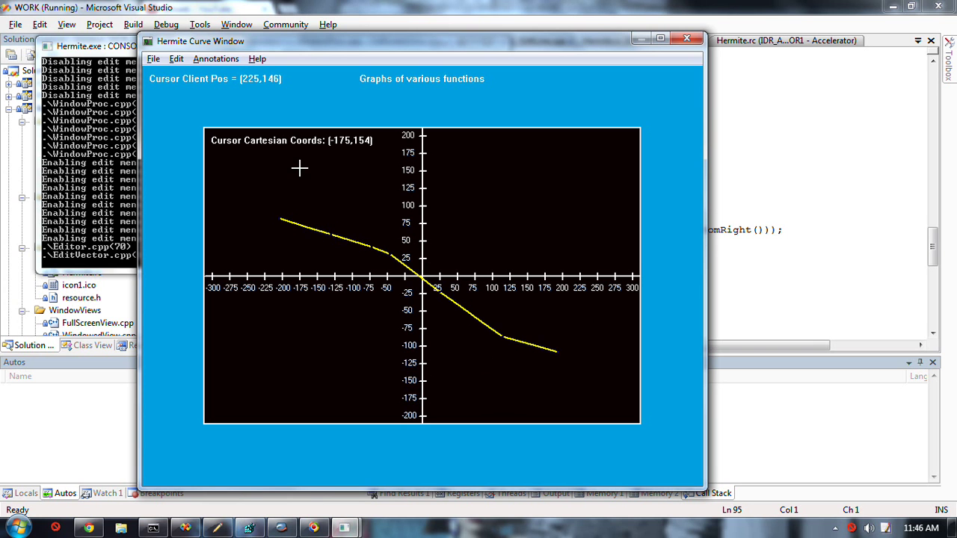
Step: Add a P1 label and move it beside the curve's start
key("ctrl+a")
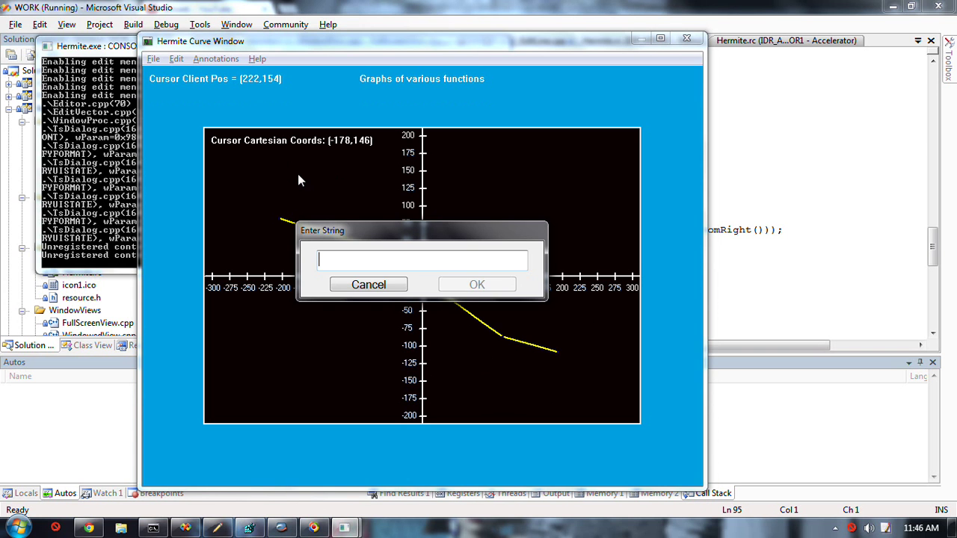
type("P")
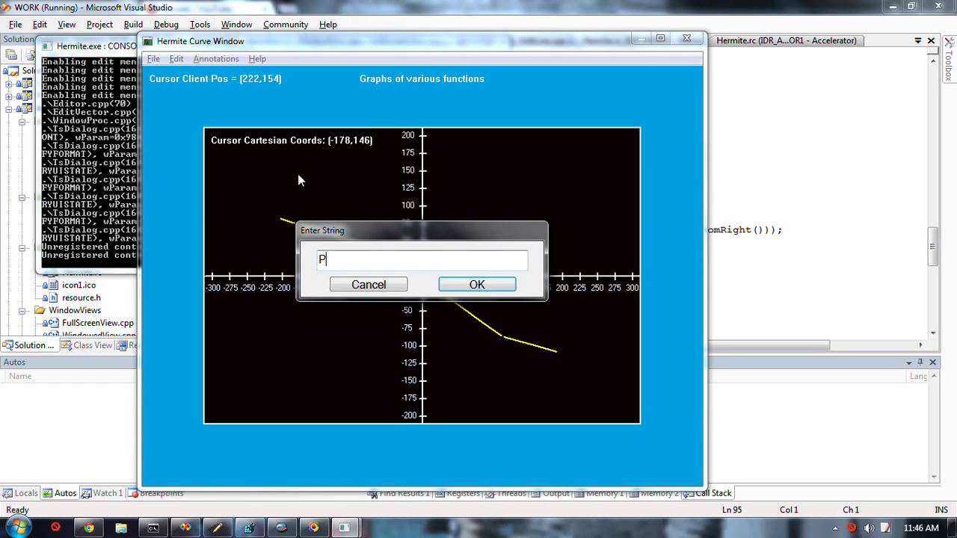
type("1")
key("Return")
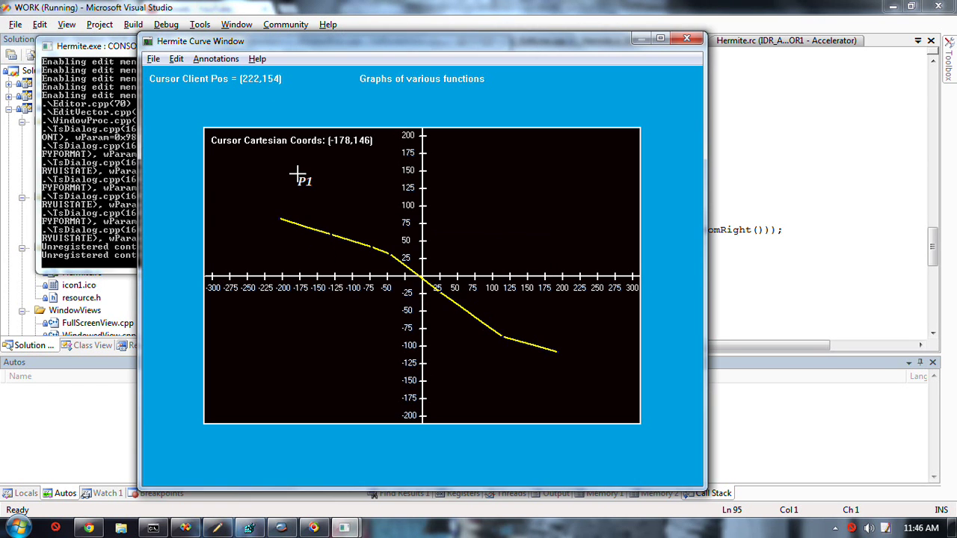
key("Down")
key("Down")
key("Left")
key("Left")
key("Down")
key("Down")
key("Down")
key("Left")
key("Down")
key("Down")
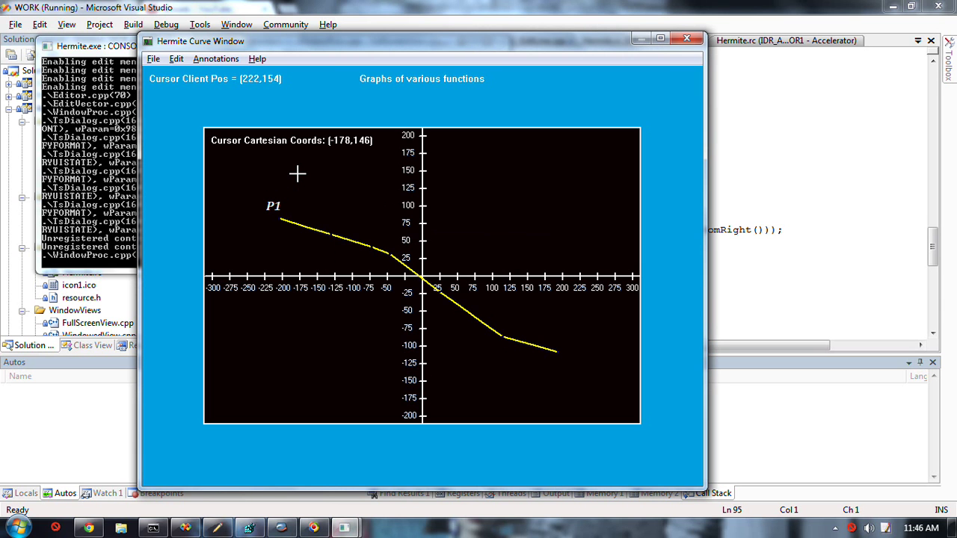
Step: Add a P2 label beside the curve's end, then clear the graph
right_click(556, 383)
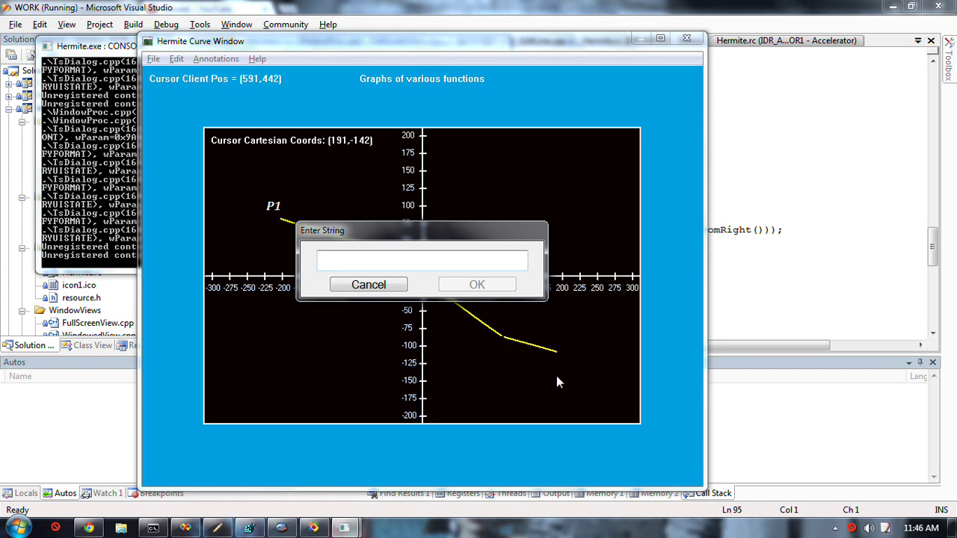
type("P2")
key("Return")
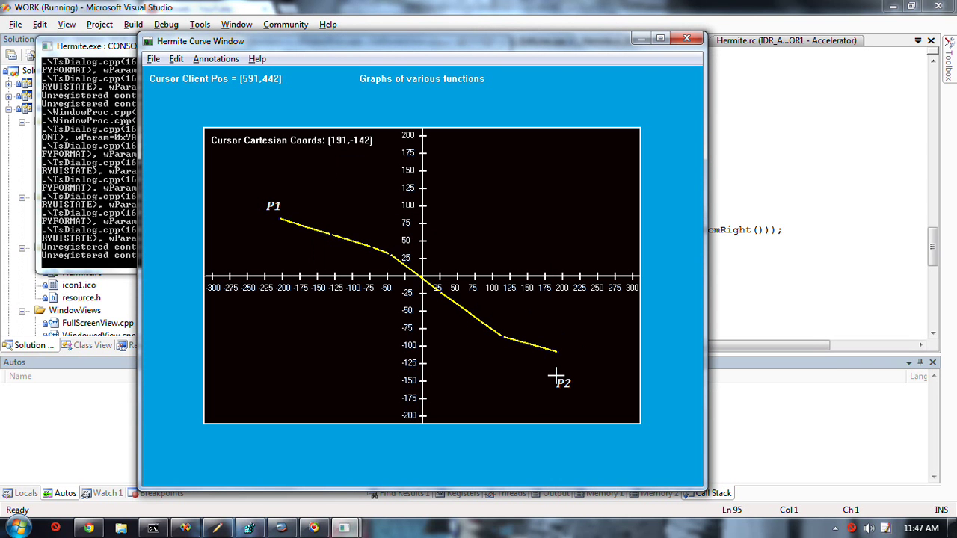
key("Up")
key("Up")
key("Up")
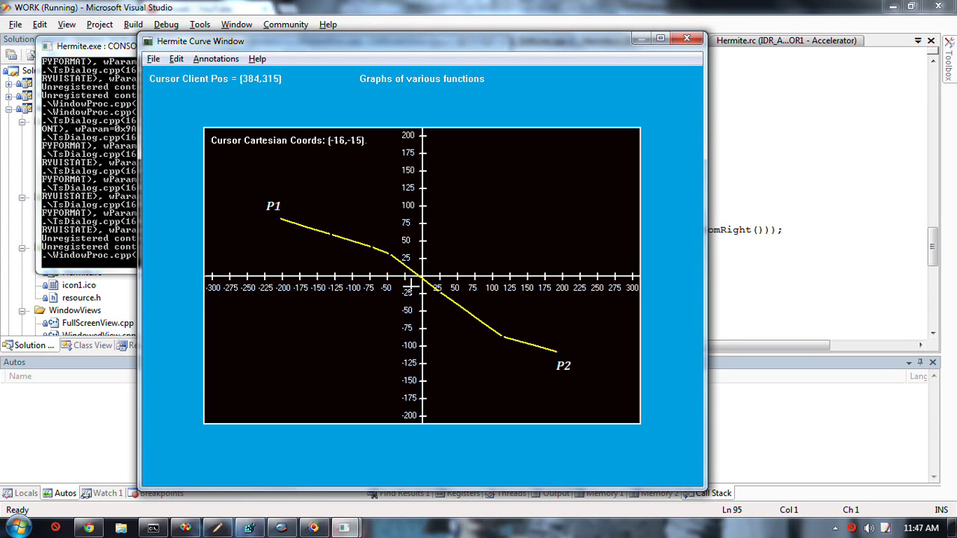
key("Delete")
left_click(460, 323)
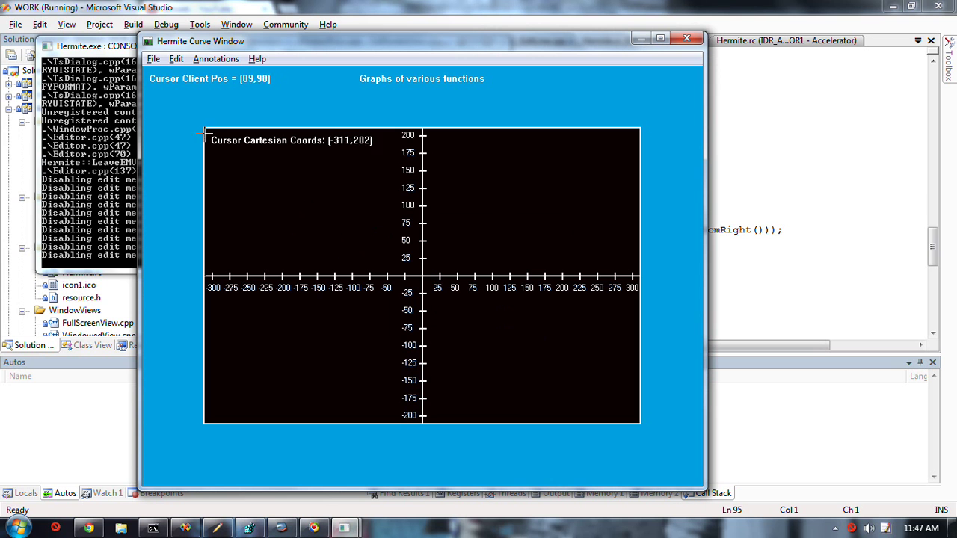
left_click(154, 59)
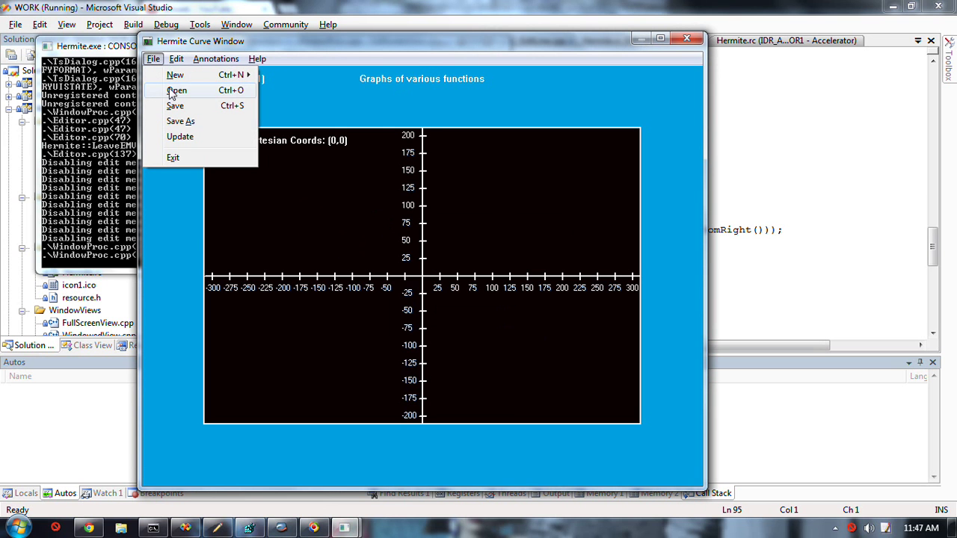
left_click(261, 46)
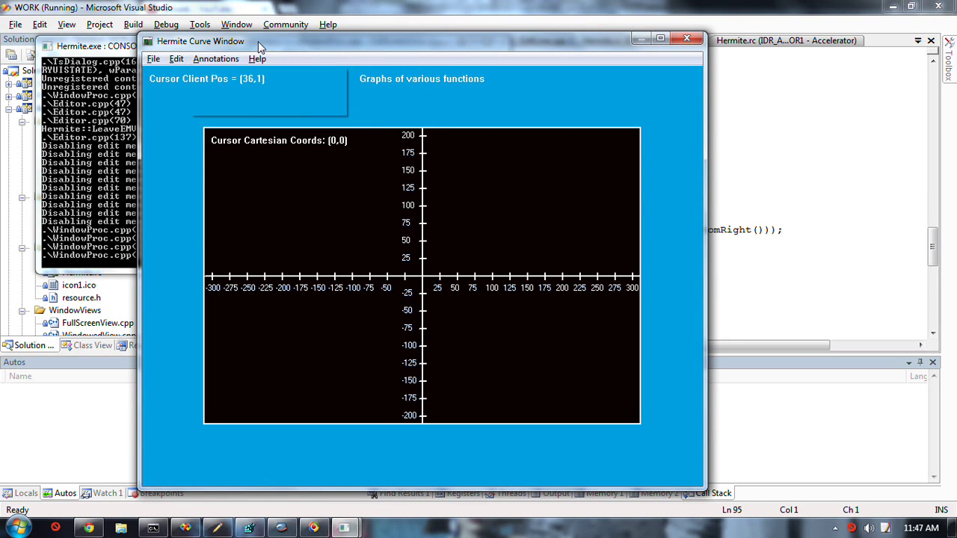
right_click(275, 228)
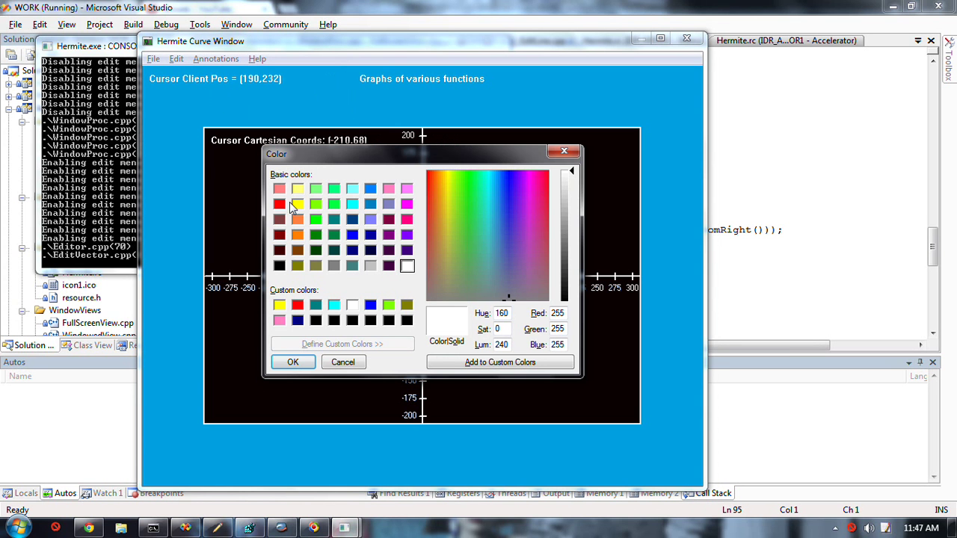
left_click(279, 206)
left_click(293, 362)
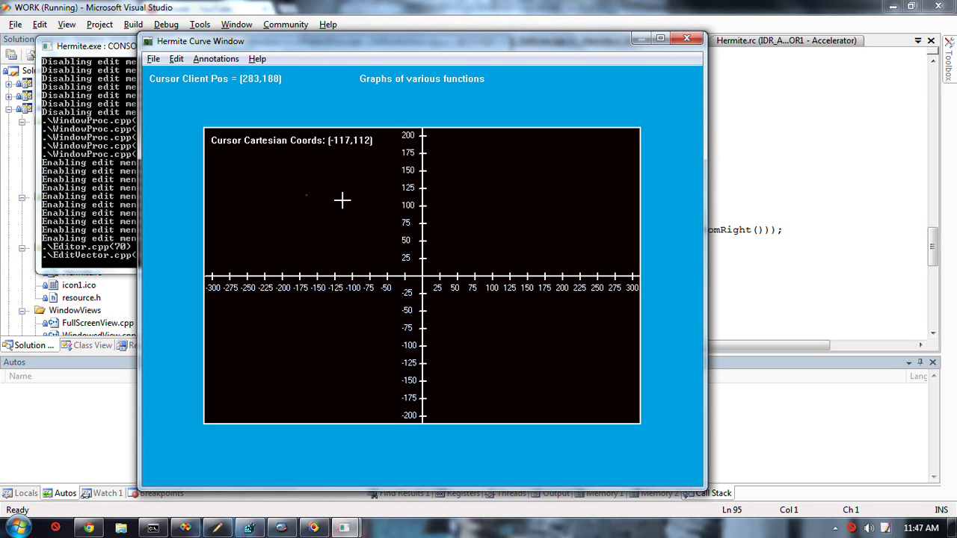
left_click_drag(305, 195, 355, 210)
left_click(397, 223)
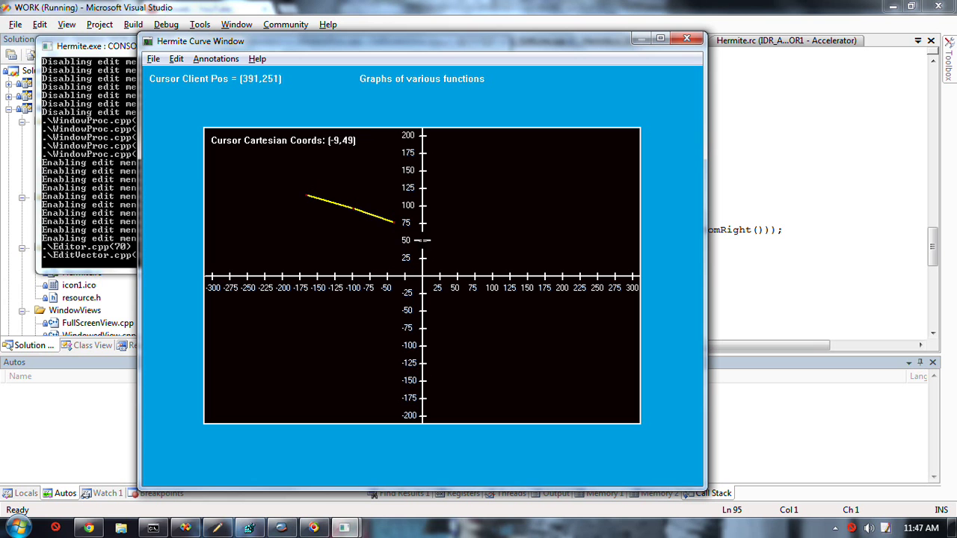
left_click(462, 270)
left_click(489, 308)
left_click(565, 362)
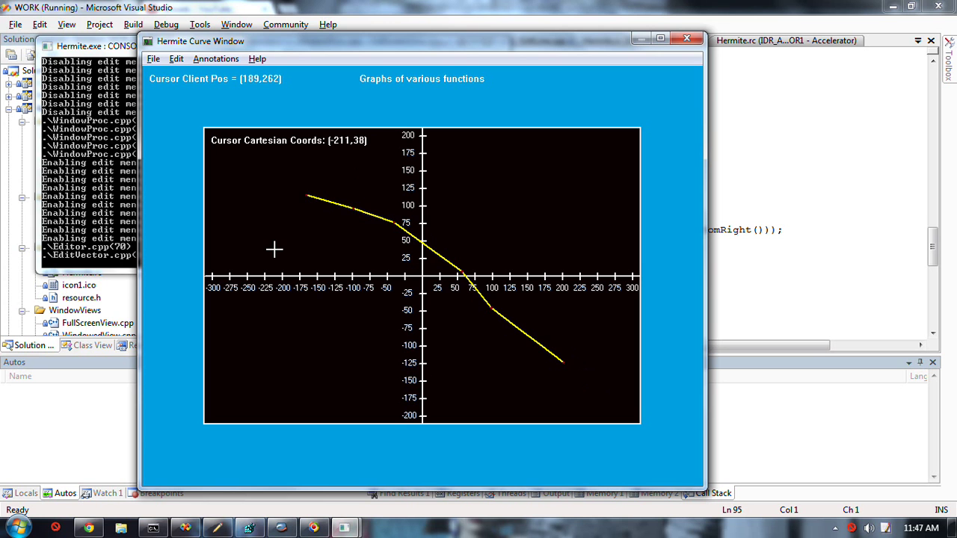
key("Return")
type("P1")
key("Return")
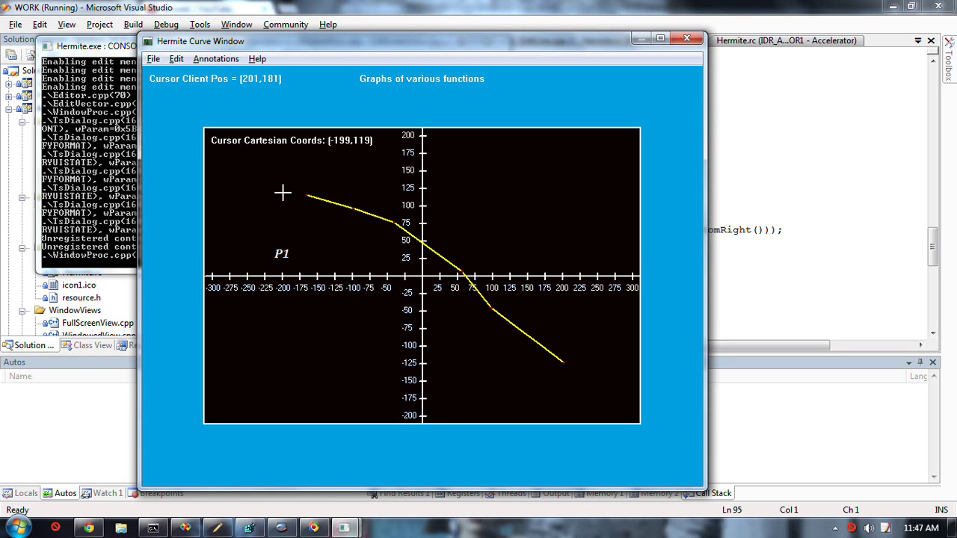
key("Up")
key("Up")
key("Up")
key("Up")
key("Up")
key("Up")
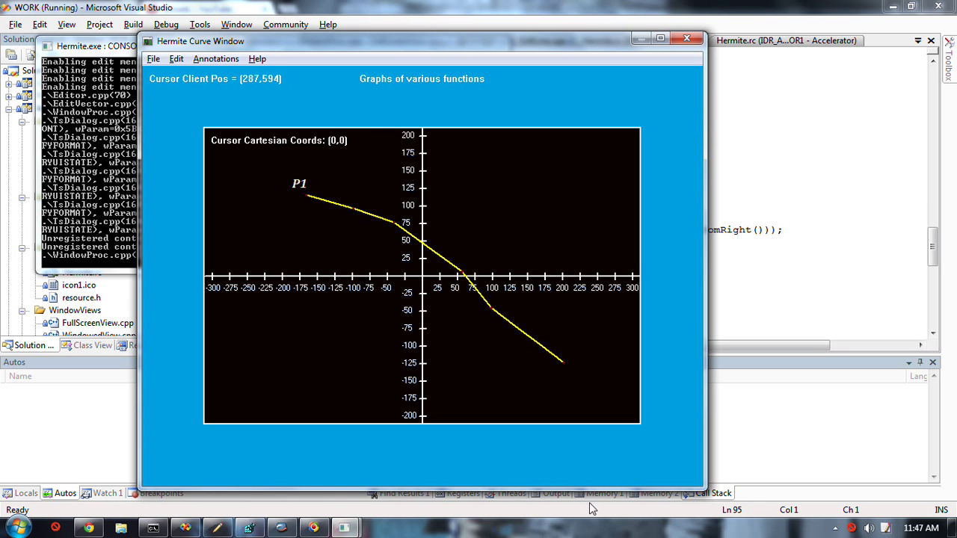
left_click(571, 396)
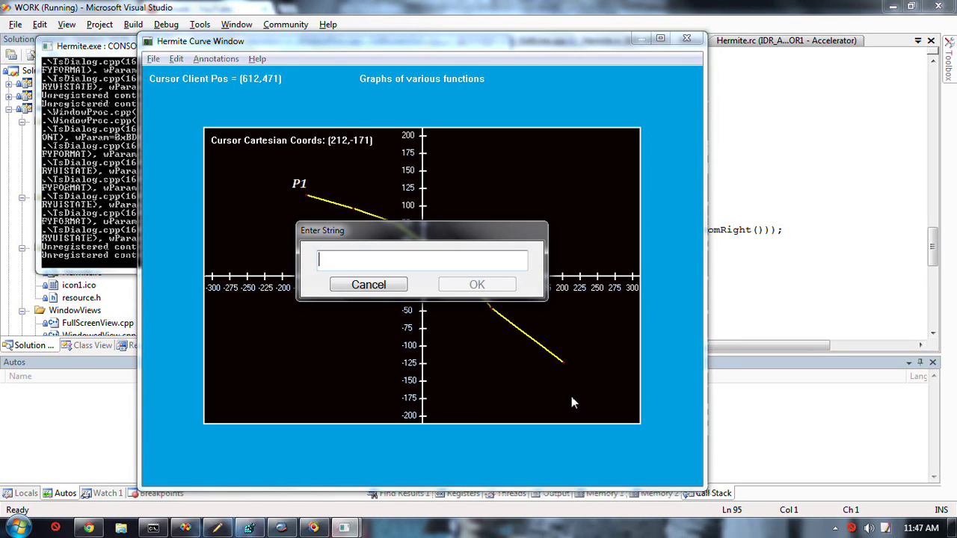
type("P2")
key("Return")
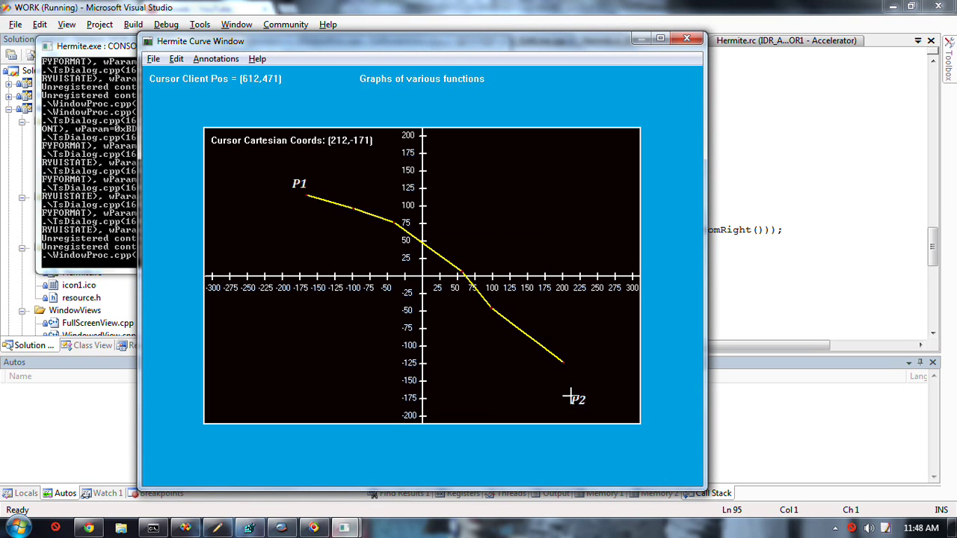
key("Up")
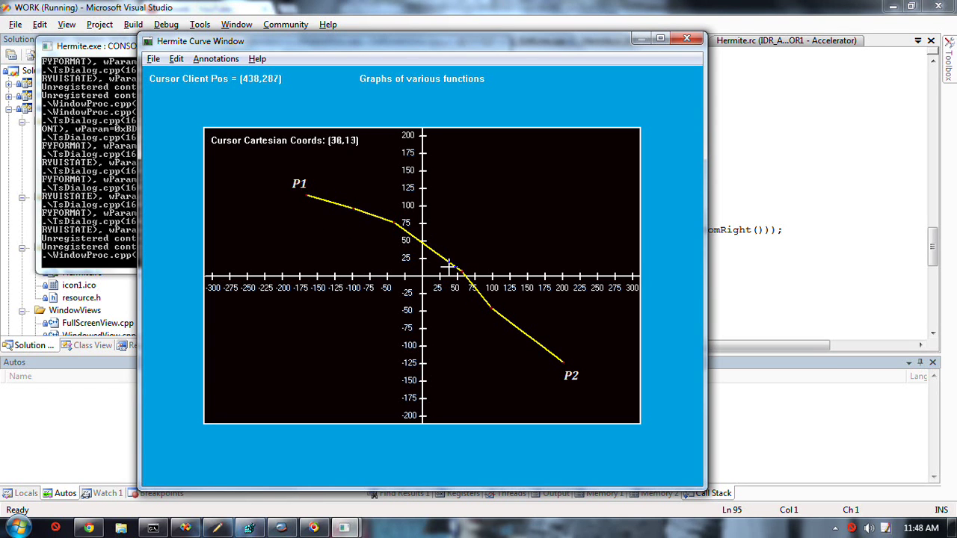
key("Delete")
left_click(525, 314)
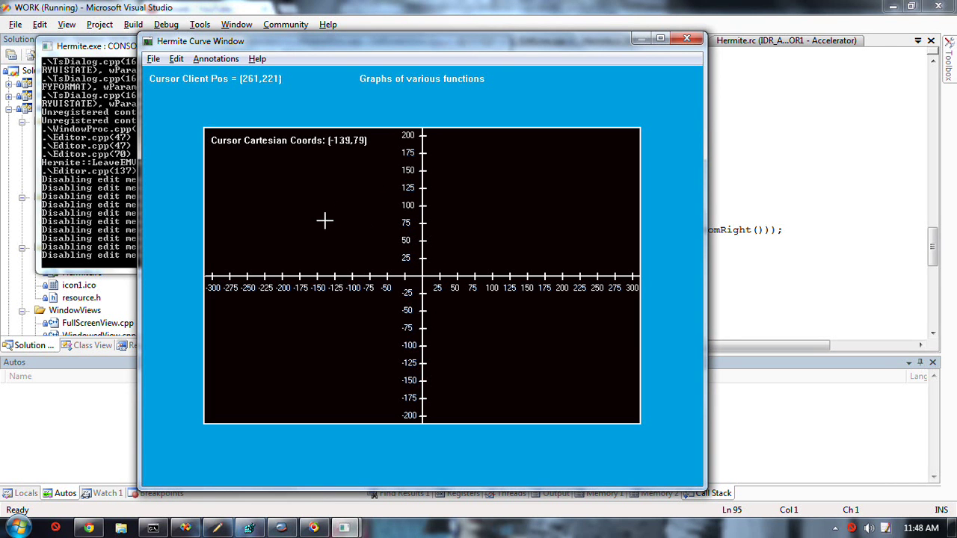
Step: Leave curve-editing mode and start a new curve, confirming its colour
key("Escape")
key("ctrl+k")
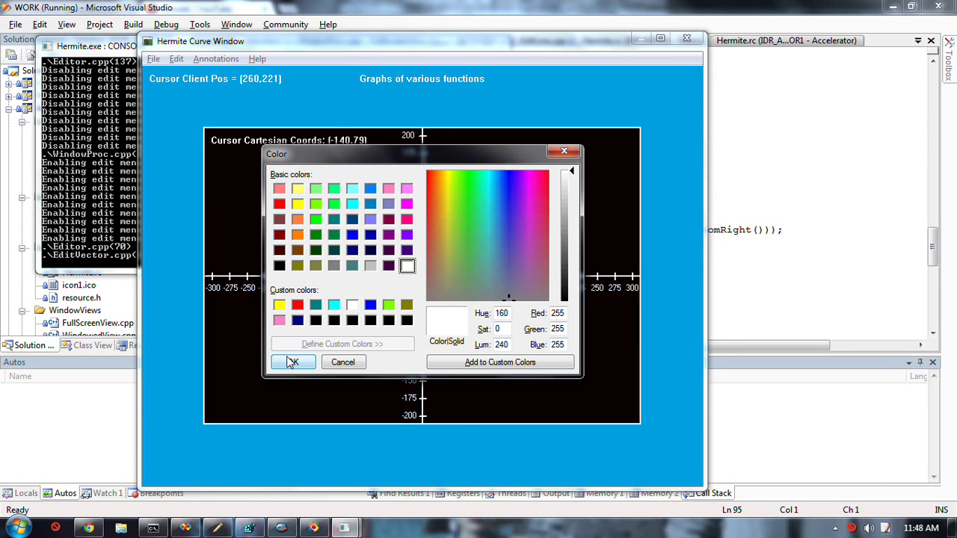
left_click(293, 362)
Step: Draw a polyline to the lower right and back up, then clear it
left_click(308, 220)
left_click(373, 239)
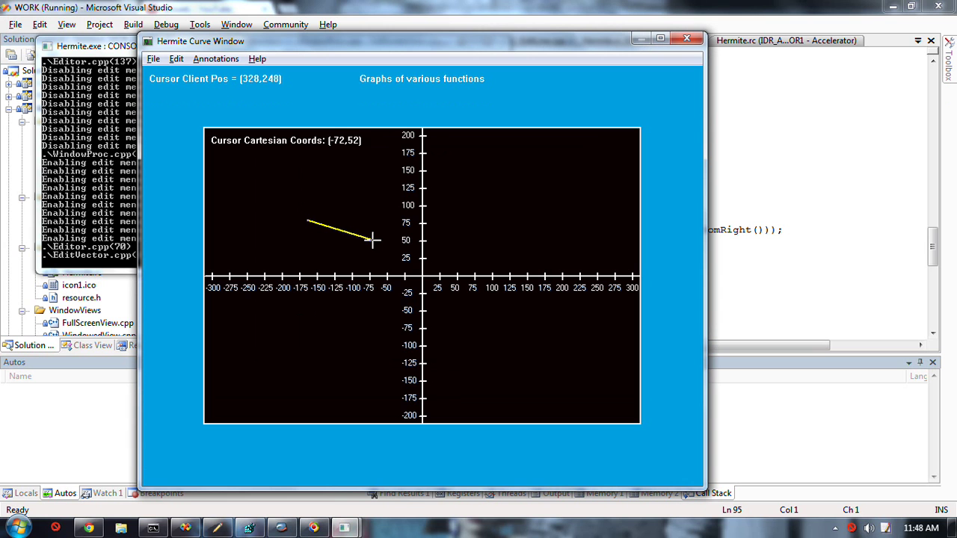
left_click(420, 278)
left_click(477, 314)
left_click(527, 350)
left_click(549, 363)
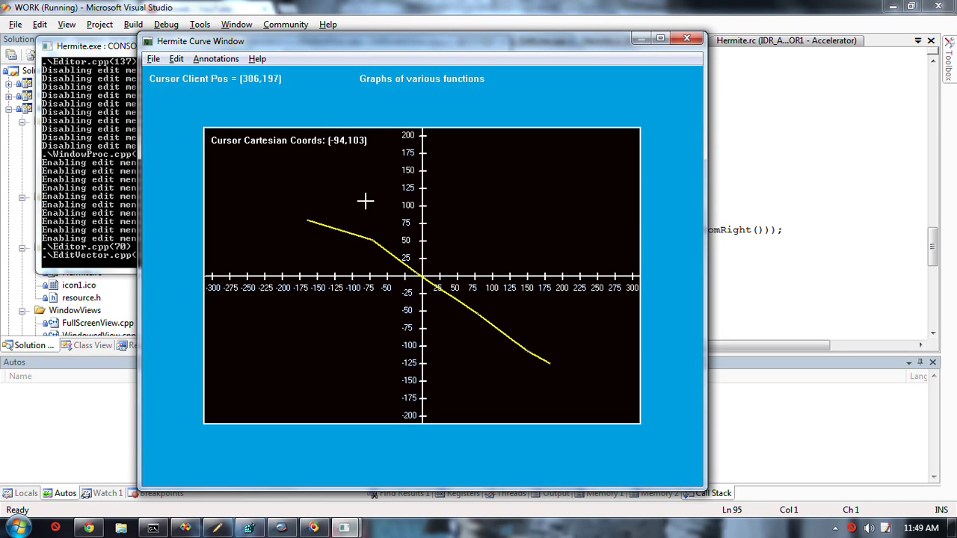
left_click(481, 219)
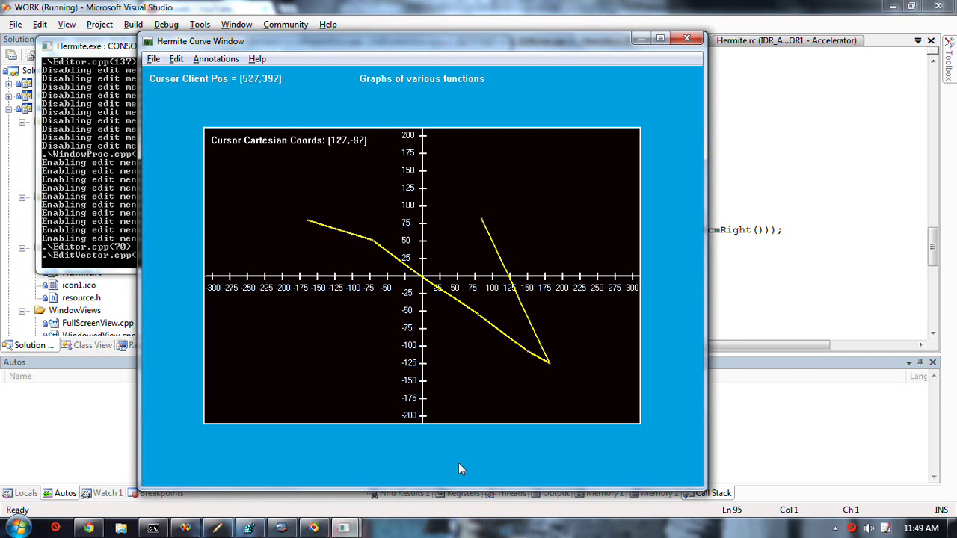
right_click(442, 321)
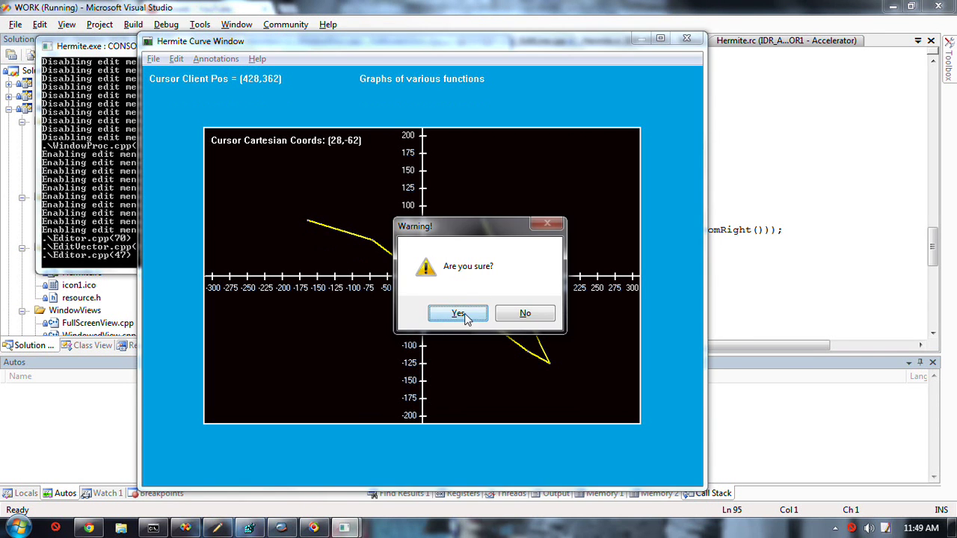
left_click(466, 314)
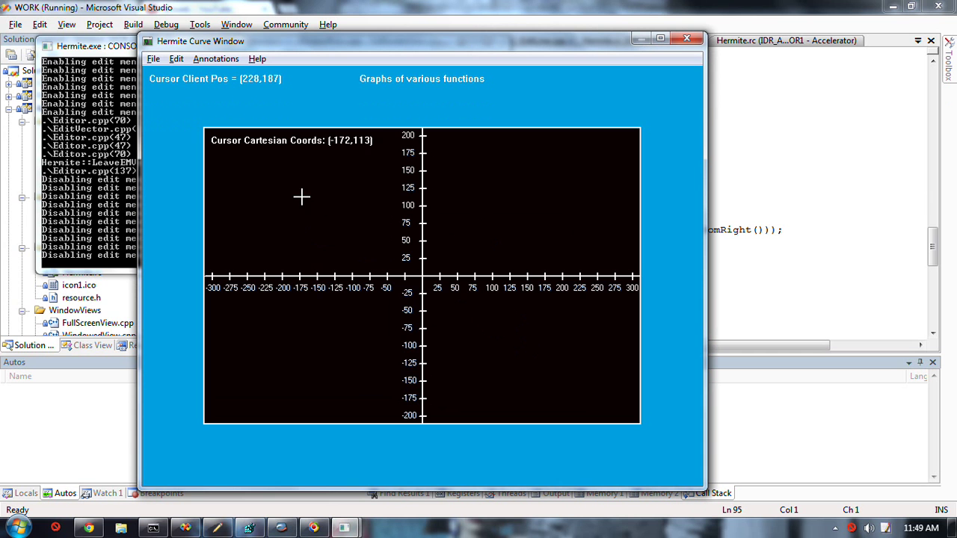
Step: Draw a new polyline descending from the upper left to the lower right
left_click(330, 222)
left_click(292, 360)
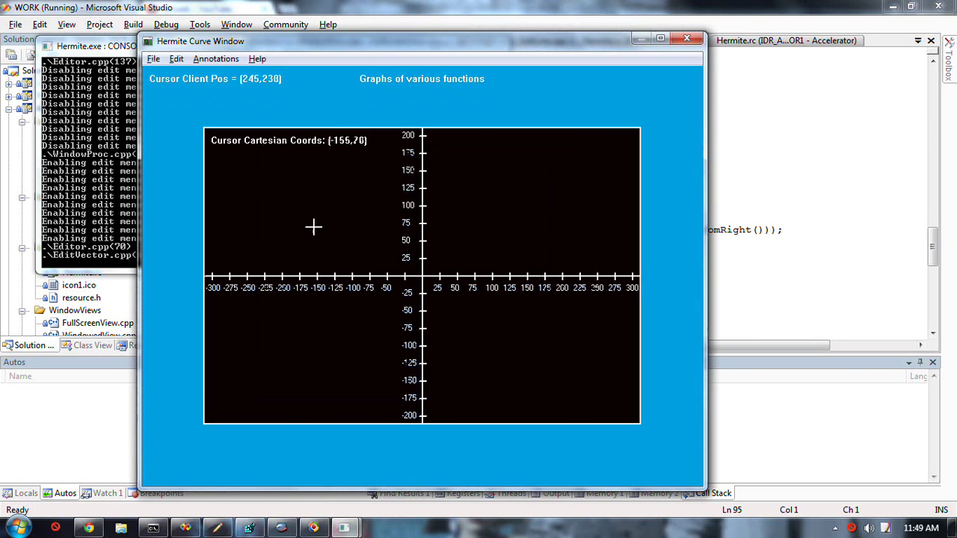
left_click(316, 228)
left_click(389, 252)
left_click(442, 279)
left_click(508, 341)
left_click(555, 389)
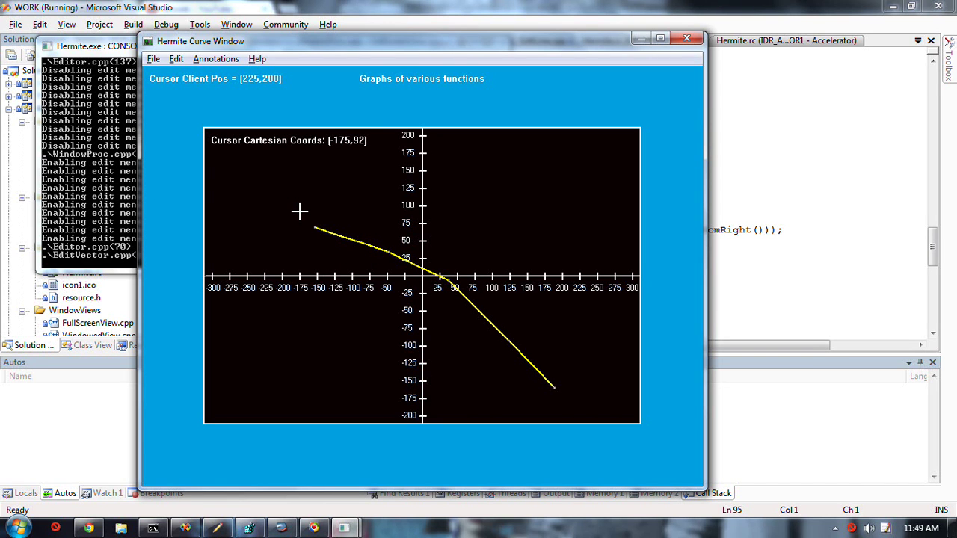
Step: Label the curve's ends P1 and P2, and add a P3 label near the origin
left_click(299, 212)
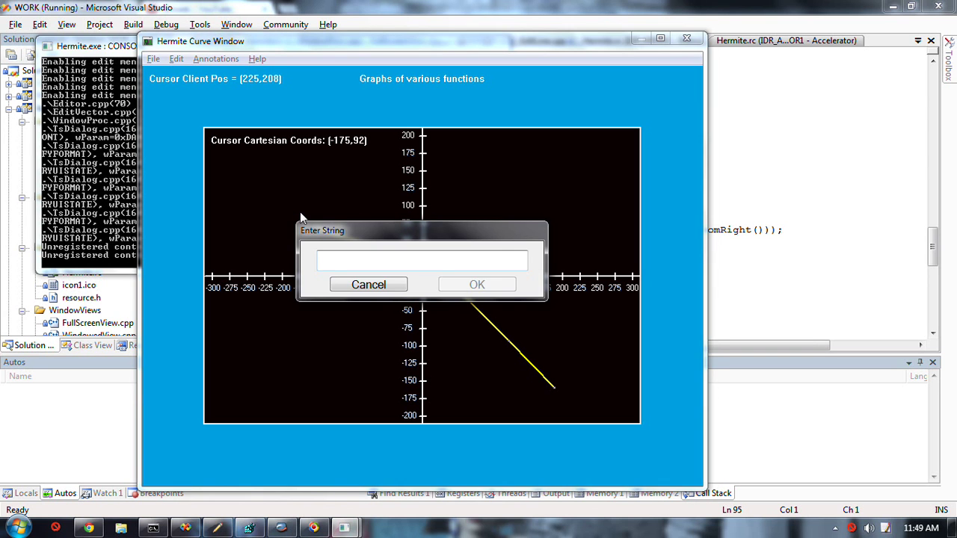
type("P1")
key("Return")
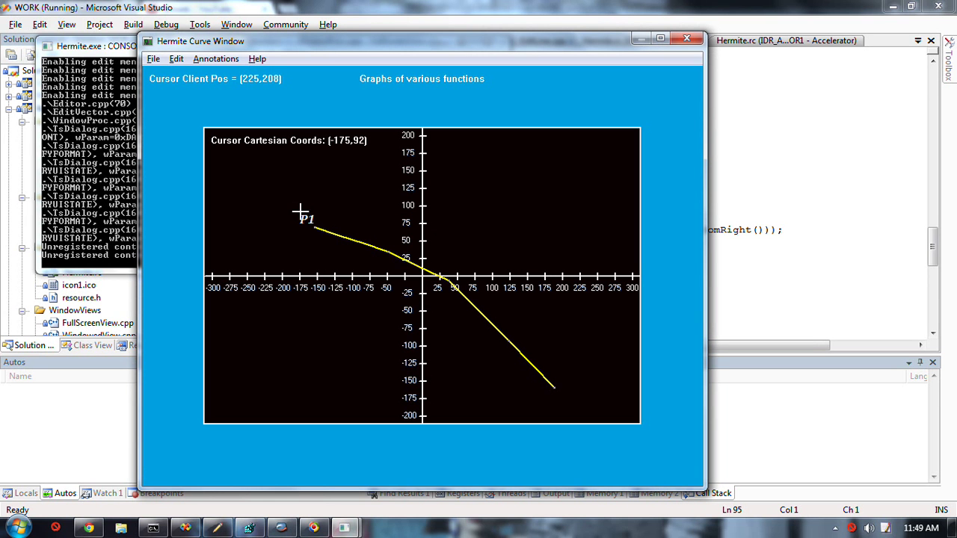
left_click(559, 379)
type("P2")
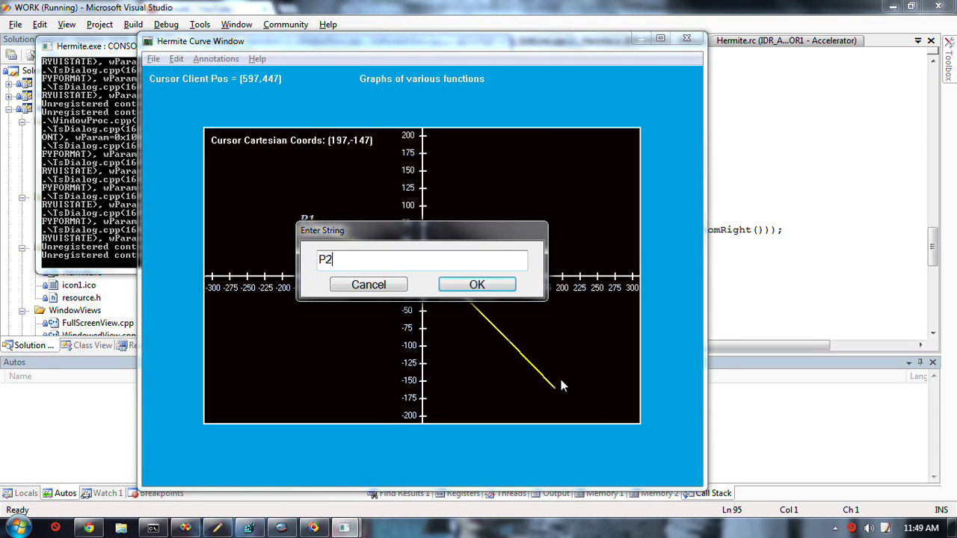
key("Return")
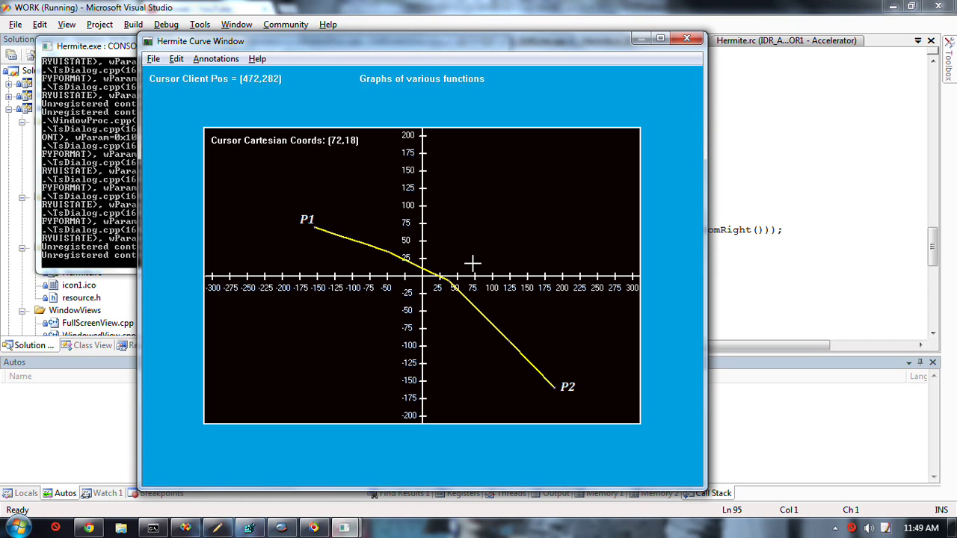
left_click(473, 263)
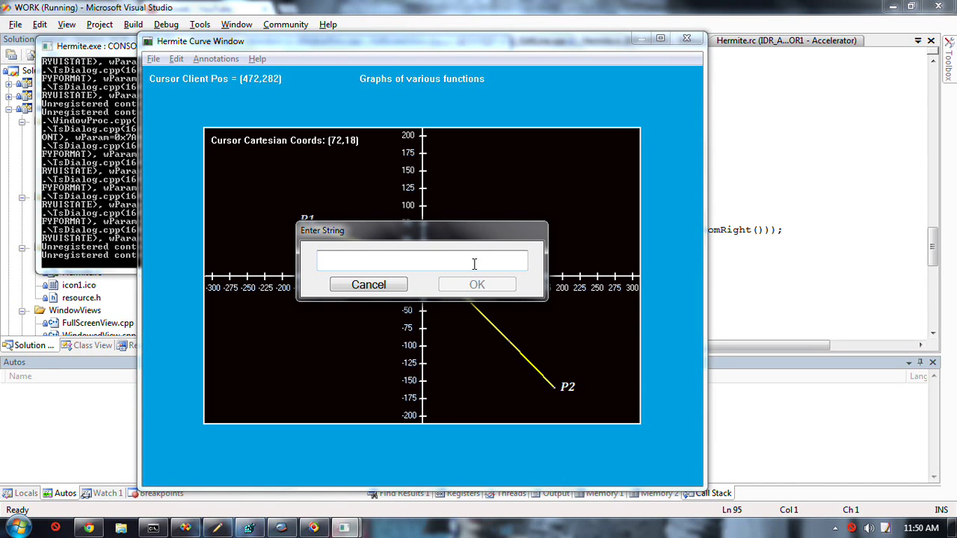
type("P3")
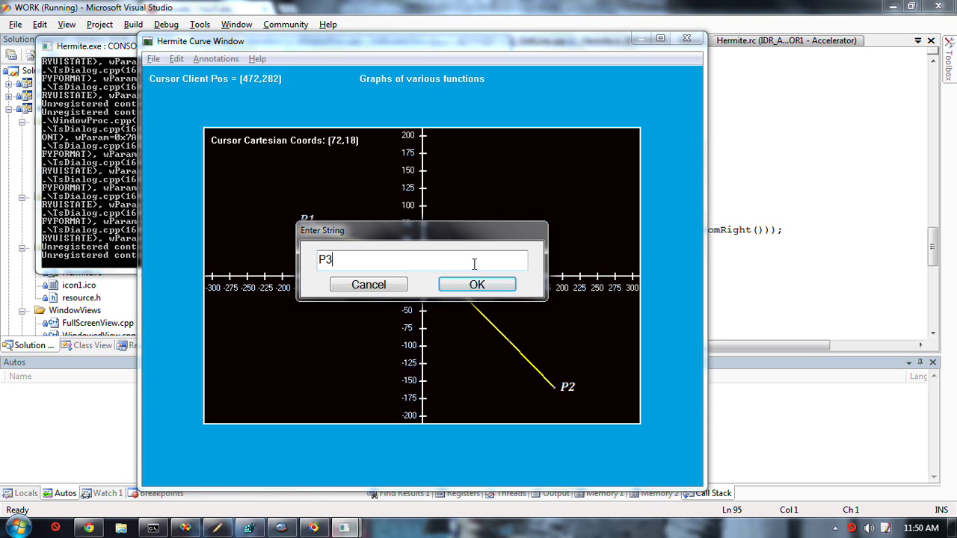
key("Return")
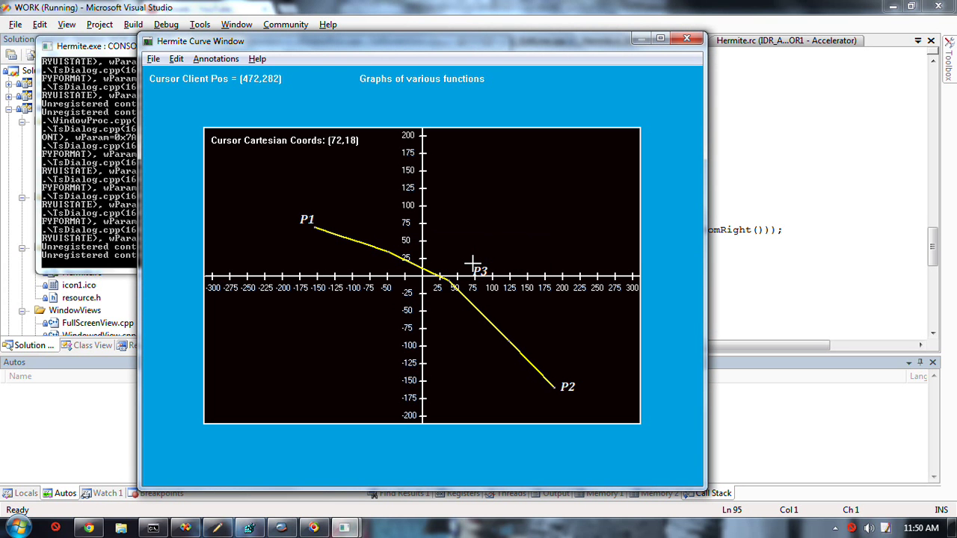
left_click_drag(473, 263, 475, 262)
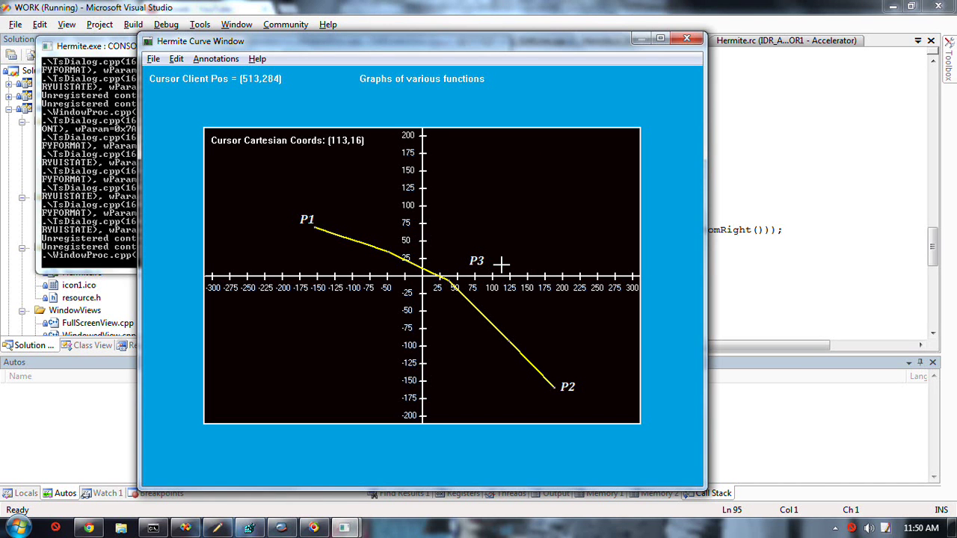
Step: Replace P3 with an x label, then clear the graph and exit Hermite
left_click(215, 59)
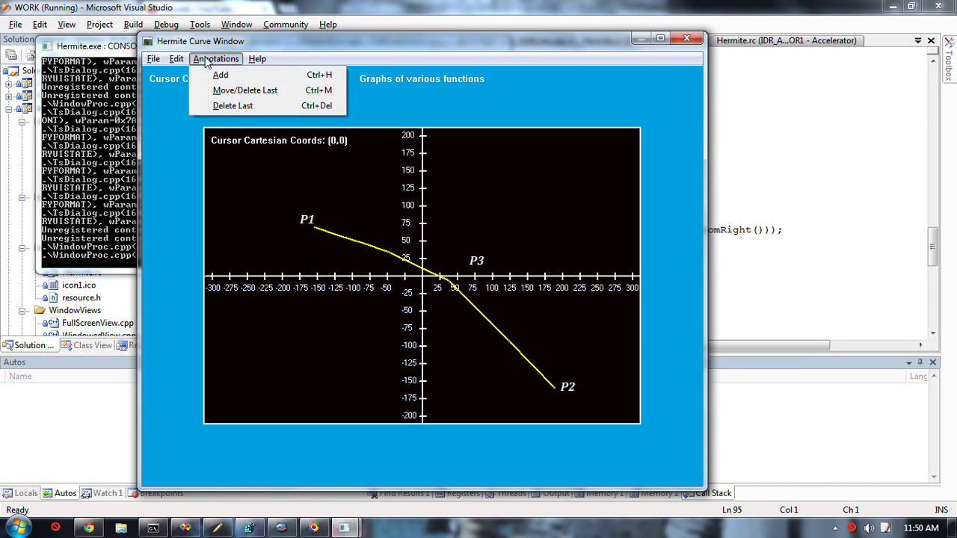
left_click(232, 106)
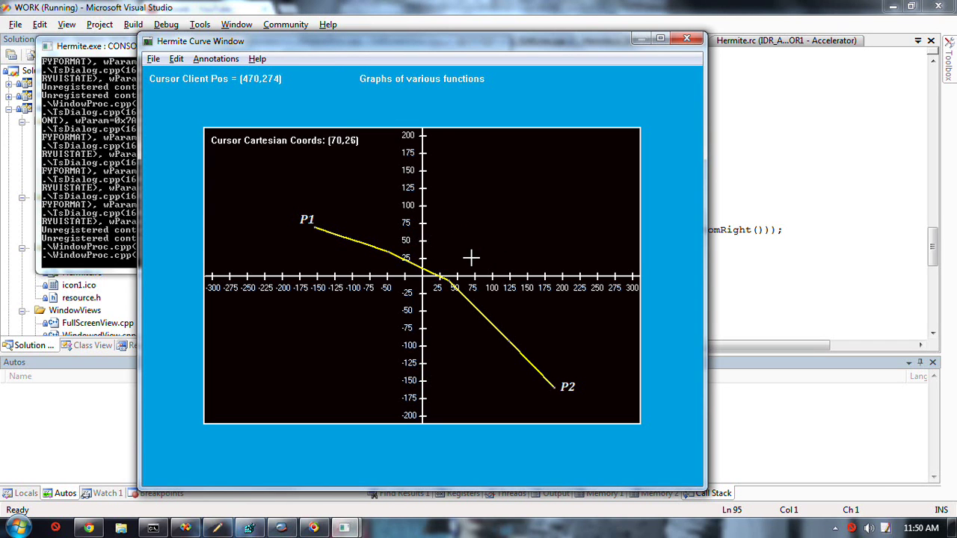
type("x")
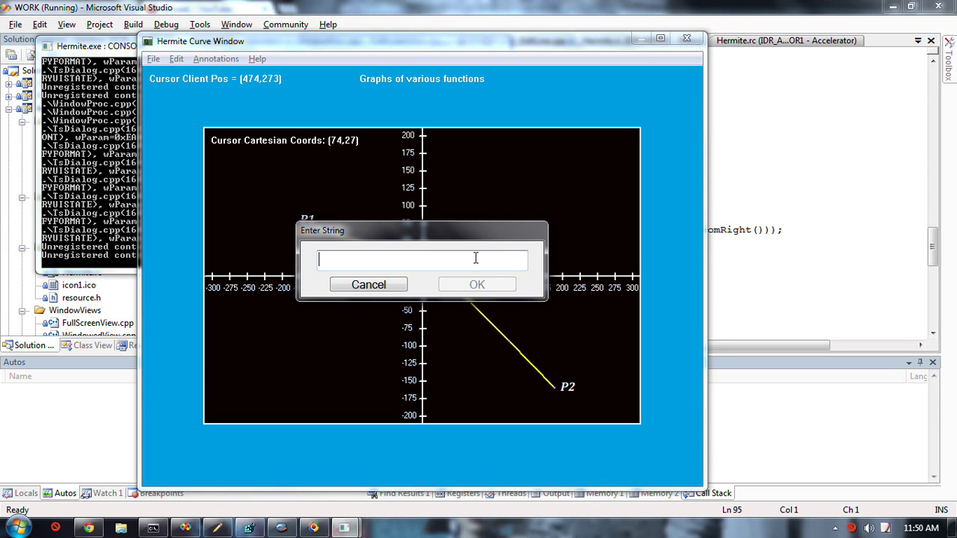
type("x")
key("Return")
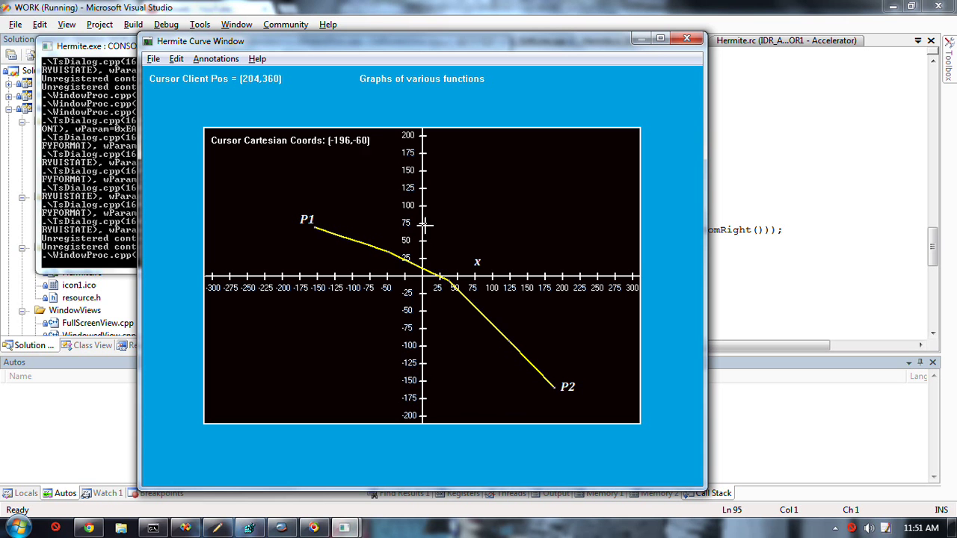
key("Escape")
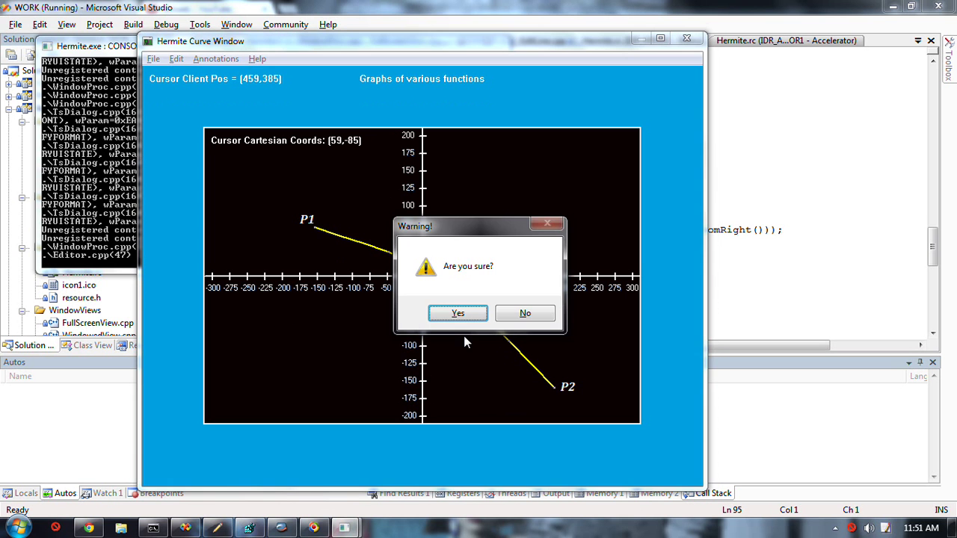
left_click(458, 314)
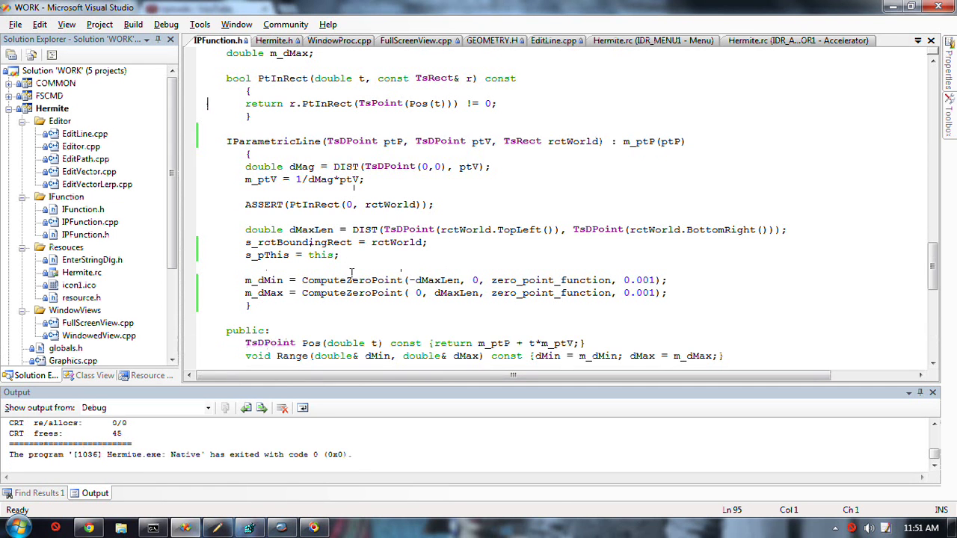
scroll(343, 278, "down", 1)
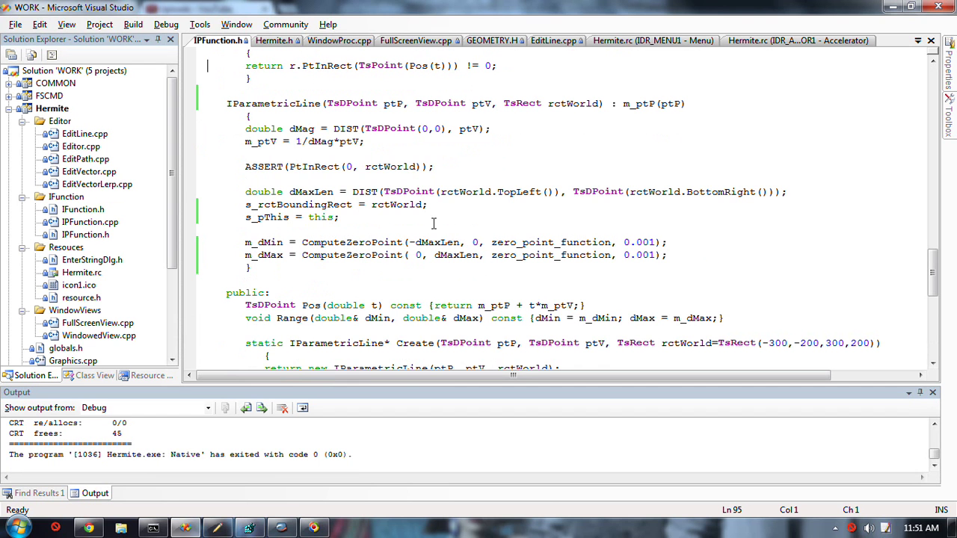
Step: Inspect the arguments of the ComputeZeroPoint call on the m_dMin line
left_click(341, 243)
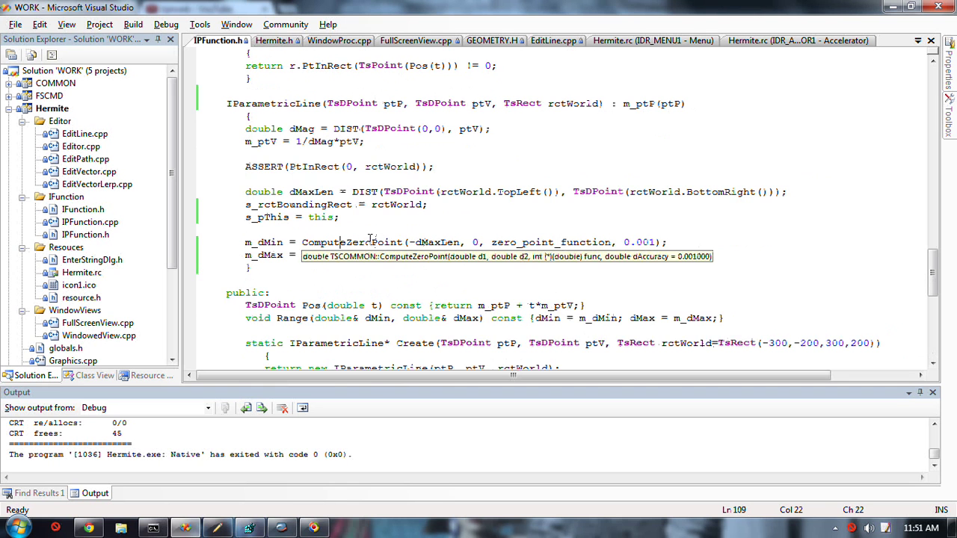
scroll(412, 243, "up", 1)
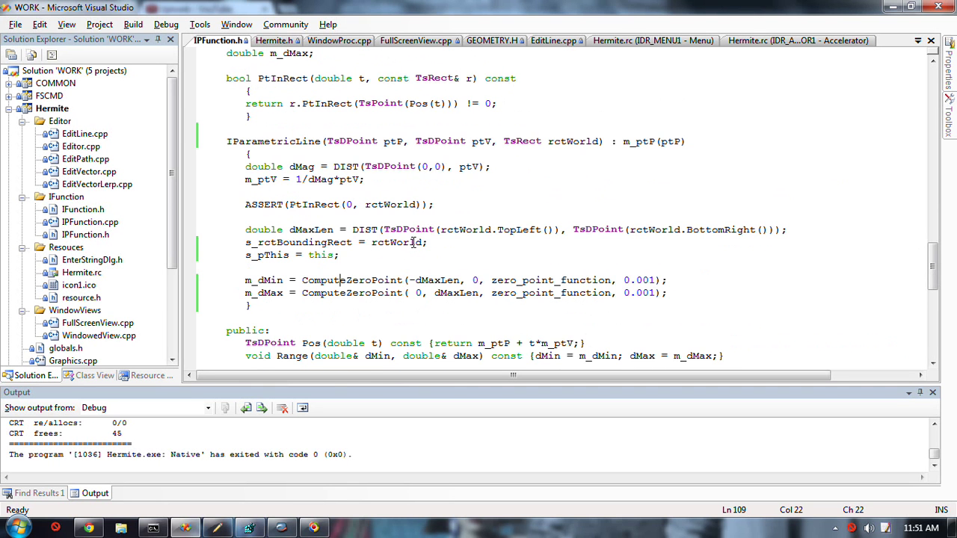
scroll(413, 243, "down", 1)
scroll(297, 139, "up", 1)
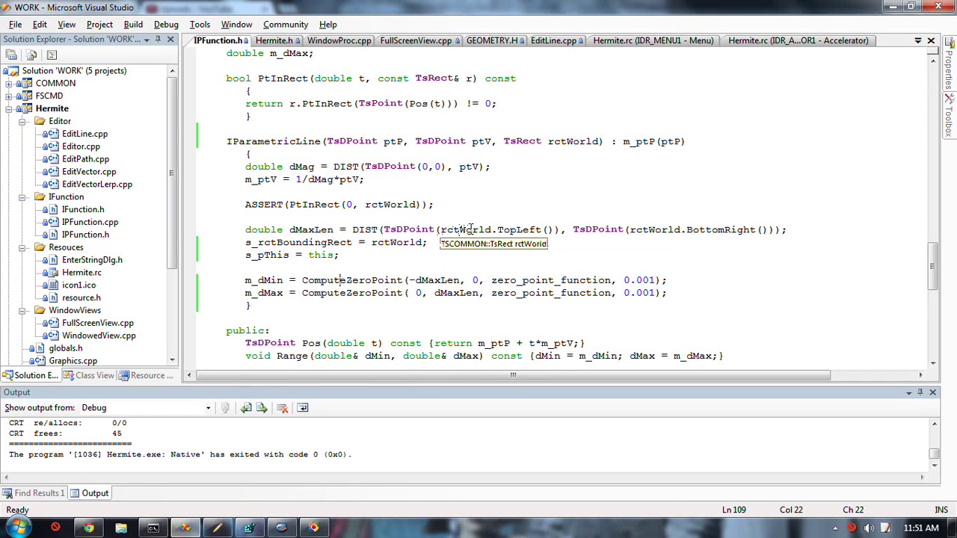
scroll(473, 233, "down", 2)
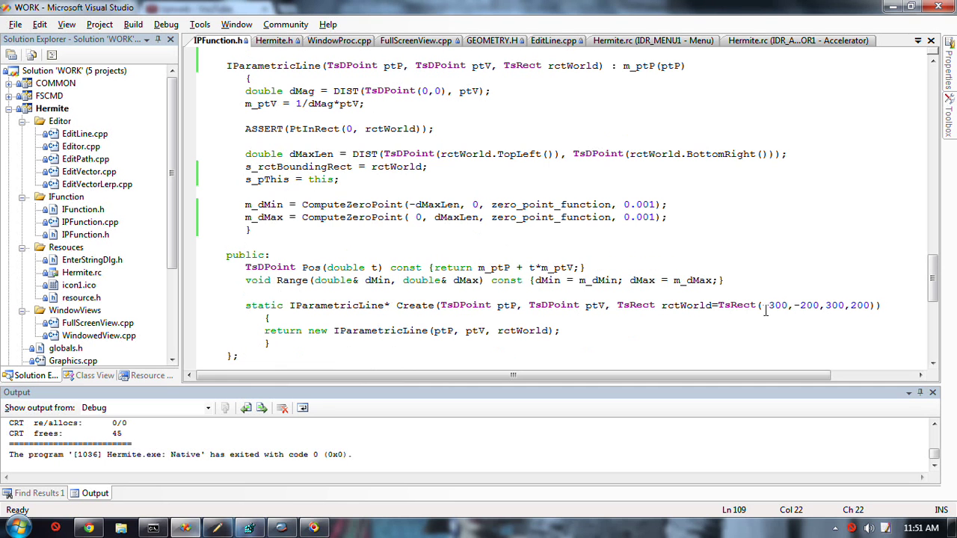
scroll(524, 208, "up", 2)
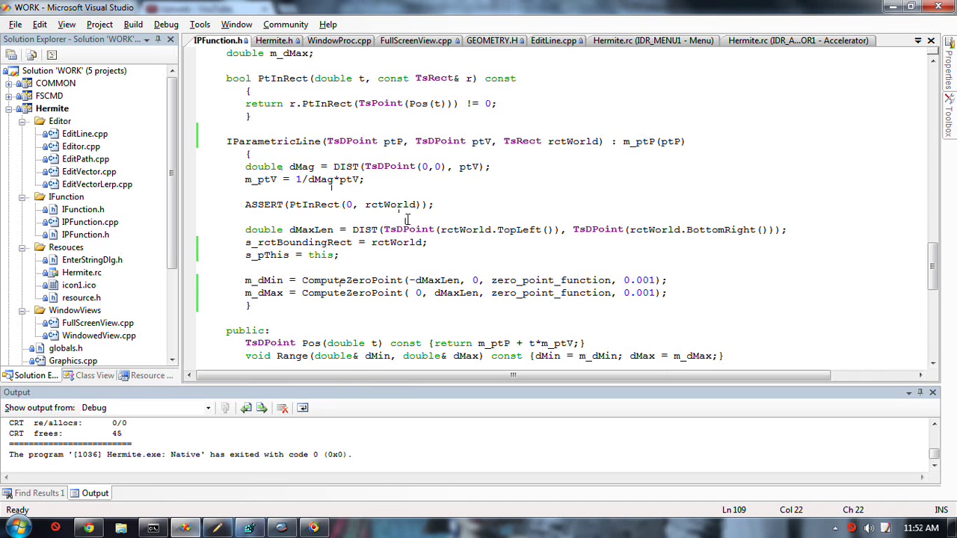
scroll(367, 215, "down", 1)
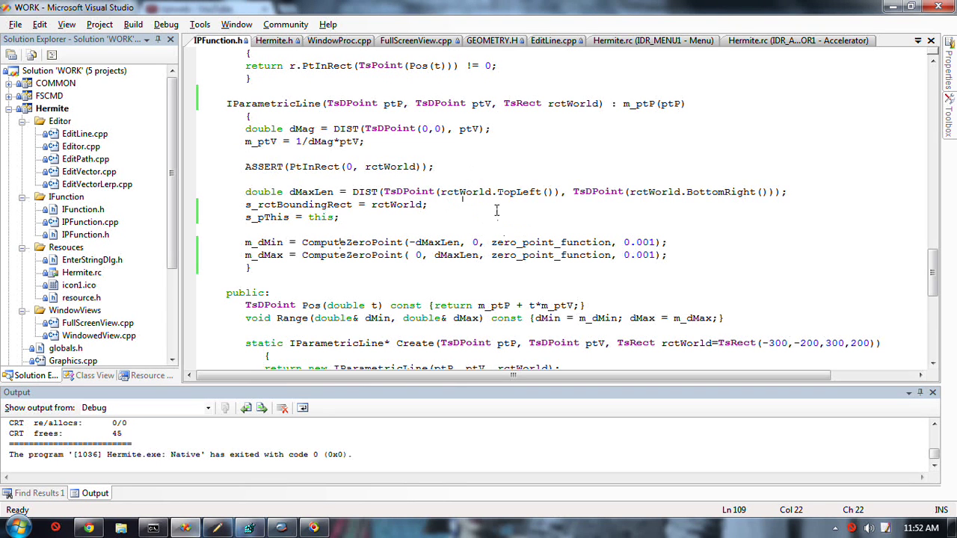
left_click(446, 242)
left_click(475, 241)
double_click(474, 242)
left_click(437, 242)
Step: Go to the definition of zero_point_function with F12
left_click(345, 241)
left_click(389, 243)
left_click(530, 241)
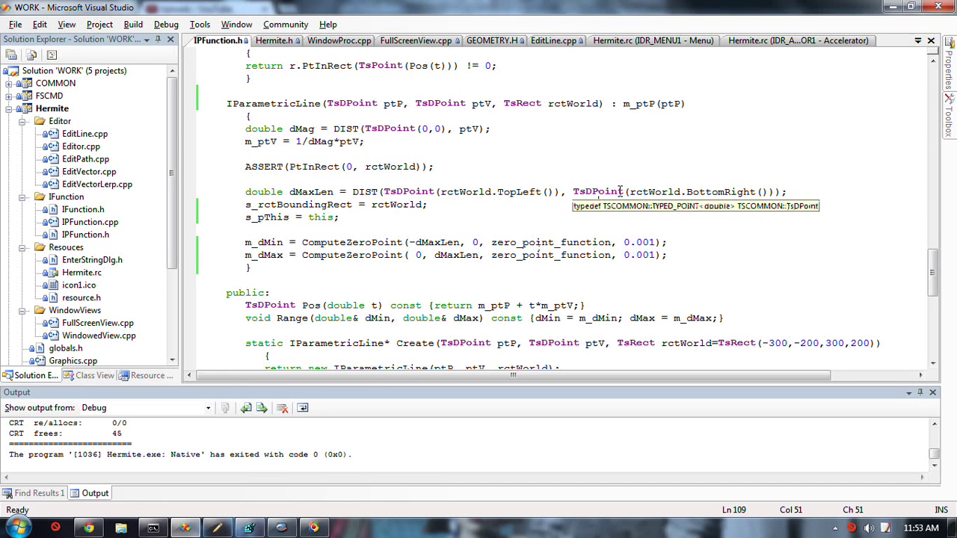
key("F12")
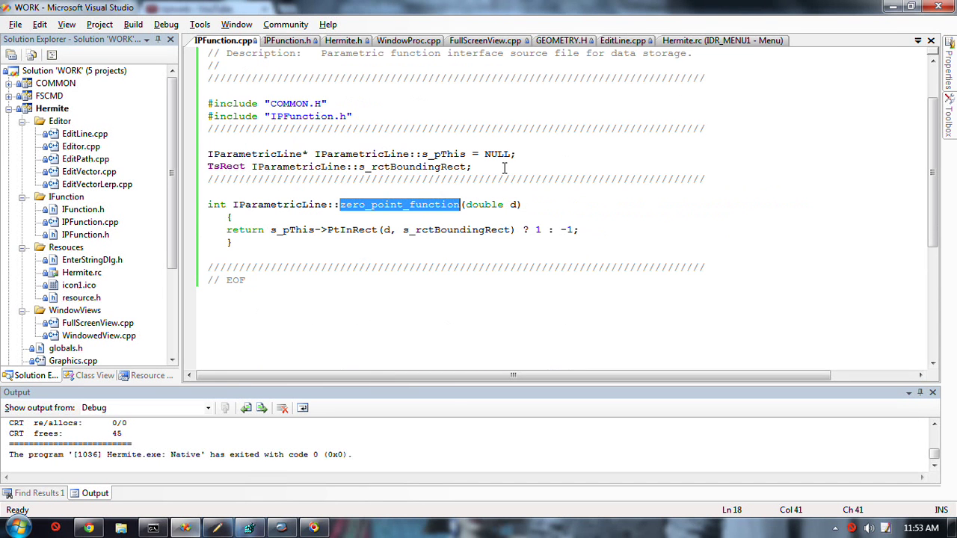
Step: Jump to the PtInRect definition from the return line
left_click(322, 227)
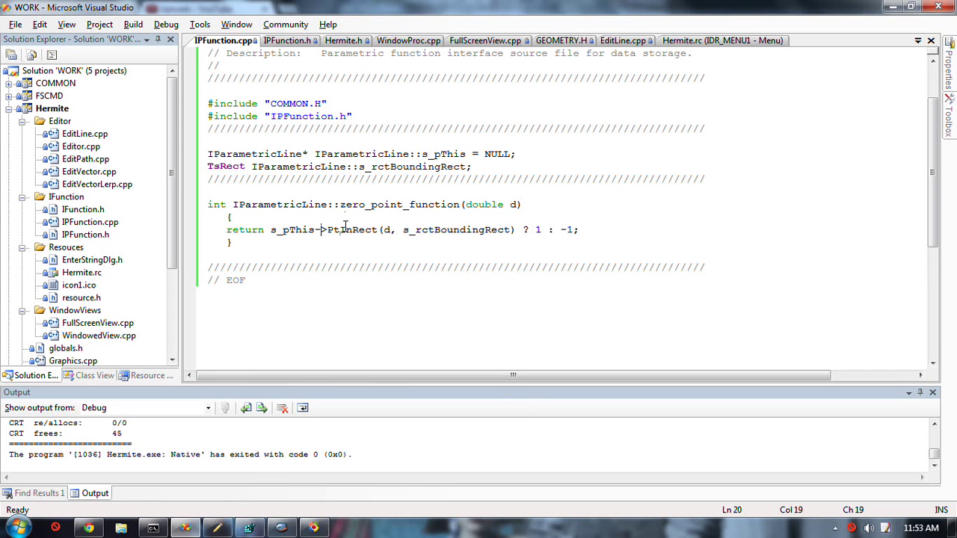
left_click(344, 228)
key("F12")
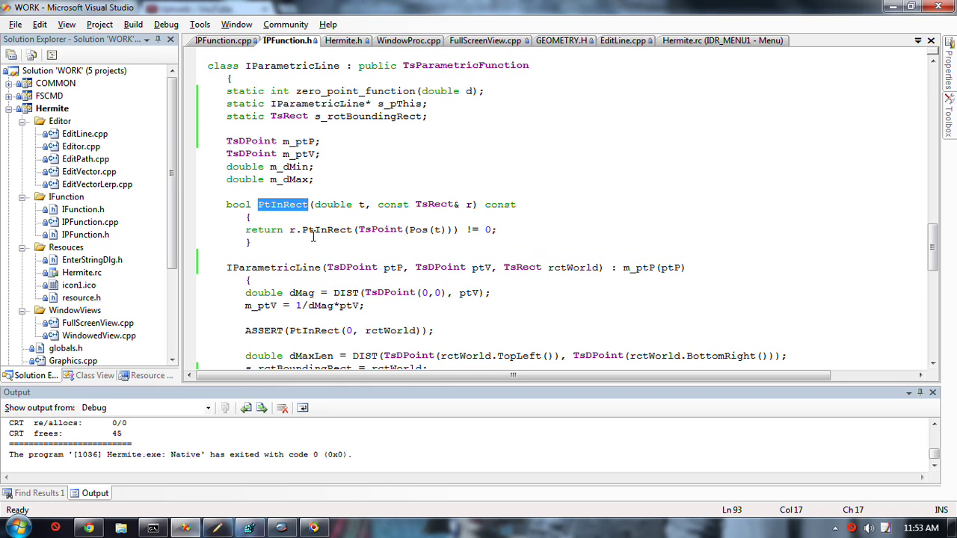
Step: Review IPFunction.cpp's return line, then switch to the Gmail tab in Chrome
key("ctrl+Tab")
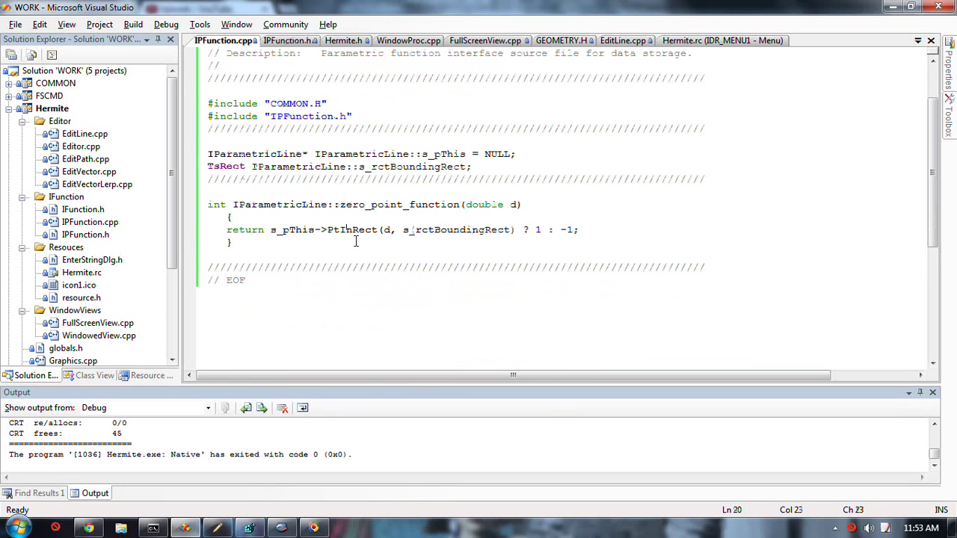
left_click(442, 230)
left_click(538, 230)
left_click(577, 231)
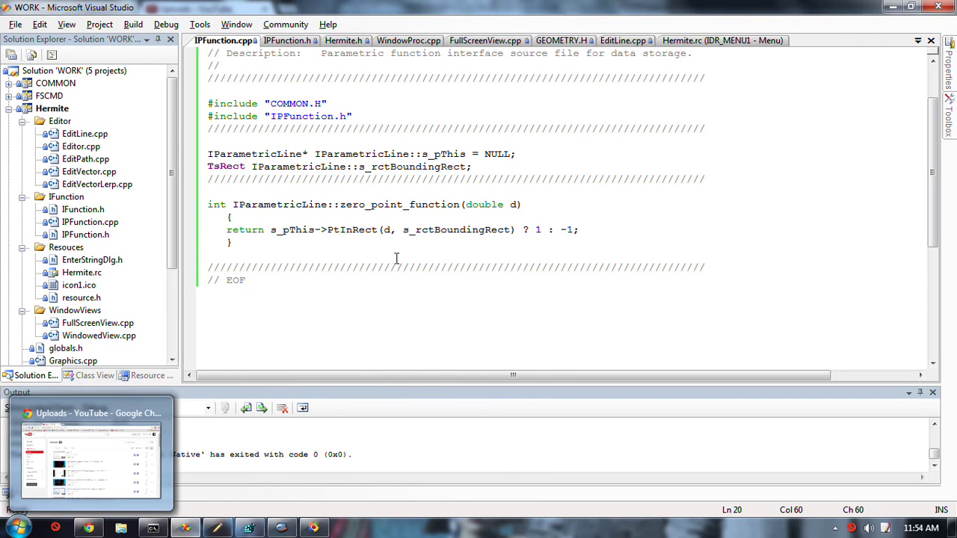
left_click(88, 528)
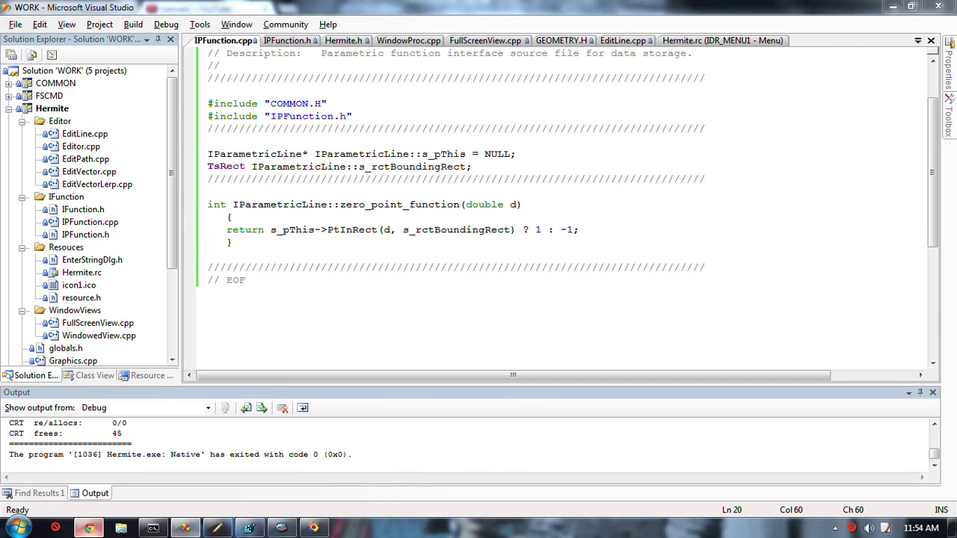
left_click(67, 8)
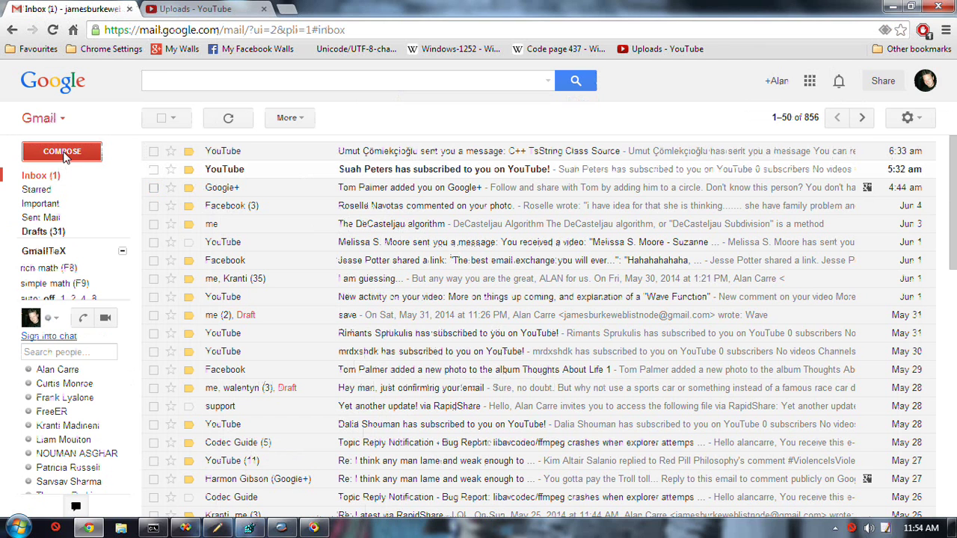
Step: Compose a message and render $\vec{r} = \vec{r_0} + t \cdot \vec{v}$ in its body with F8
key("c")
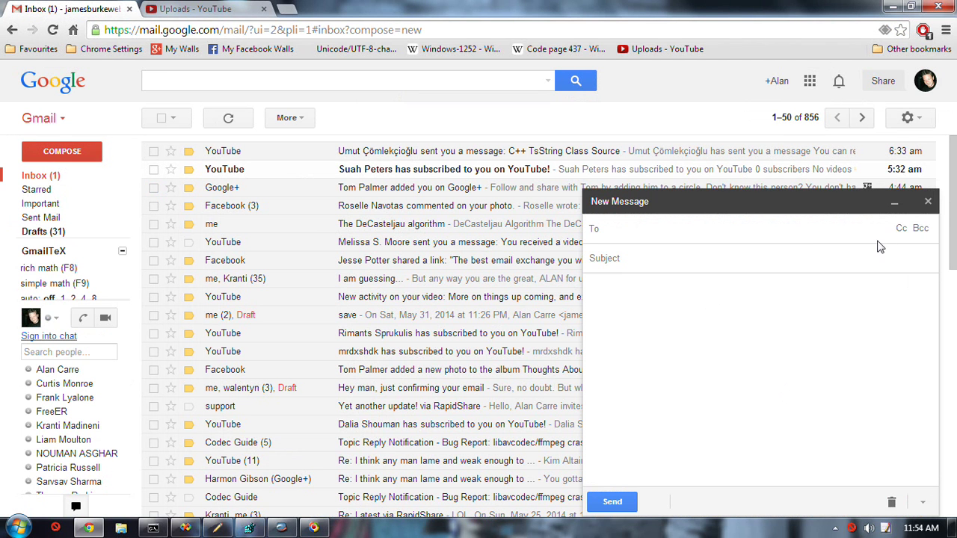
left_click(663, 318)
type("$")
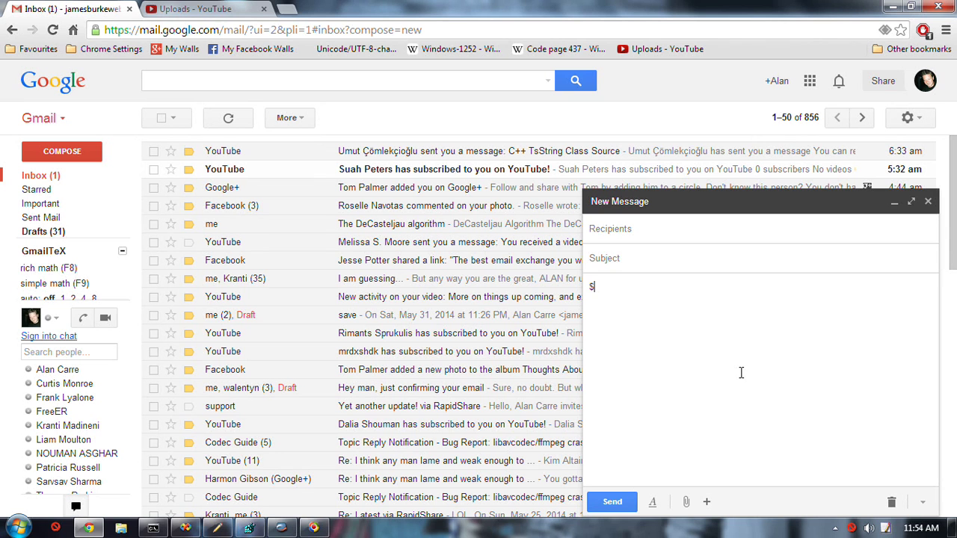
type("\\v")
type("ec")
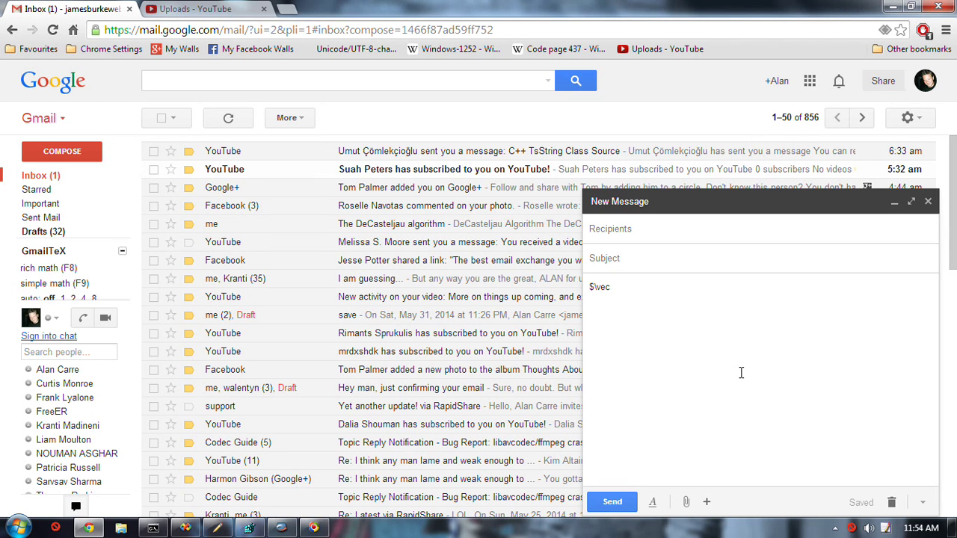
type("{r} =")
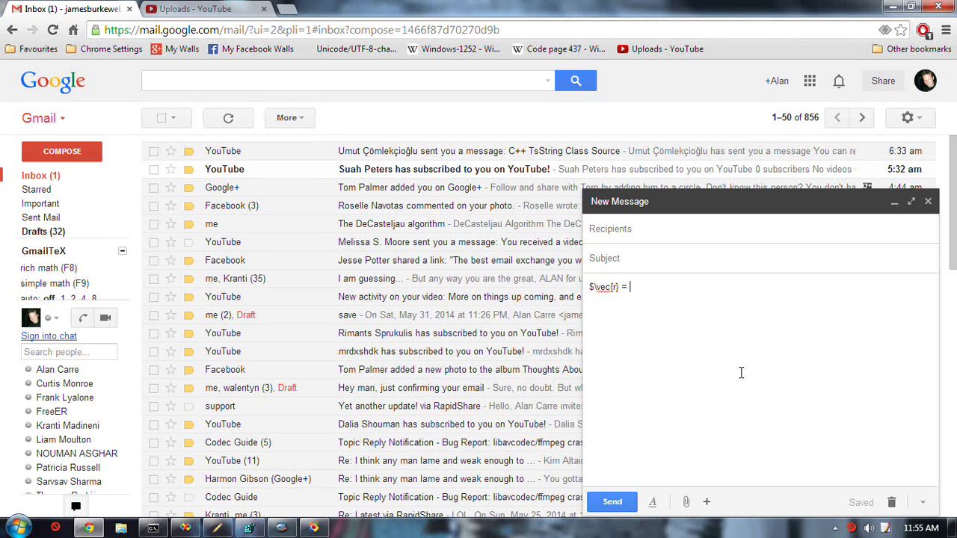
type("\\")
type("{")
type("r_0} +")
type(" t")
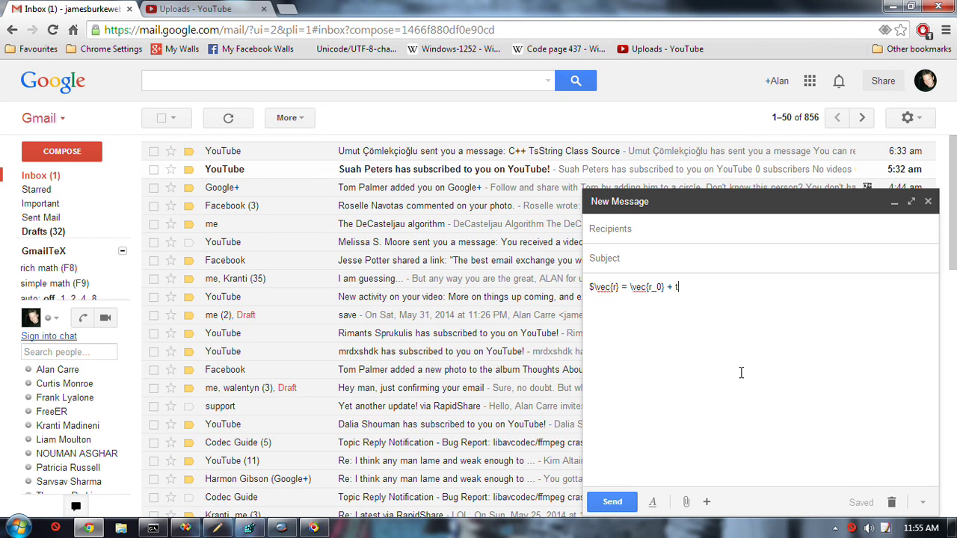
type(" \\")
type("cdoy")
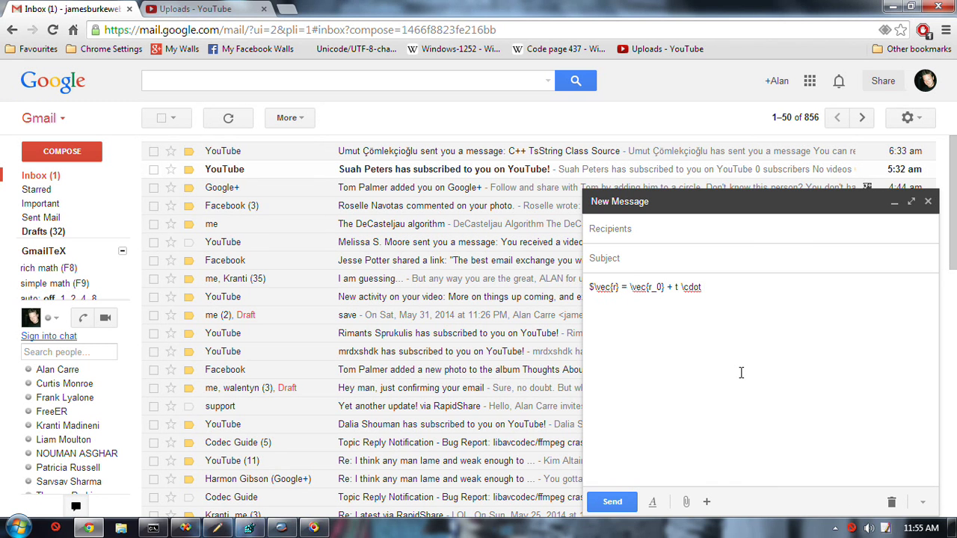
type(".")
type("\\")
type("c{v")
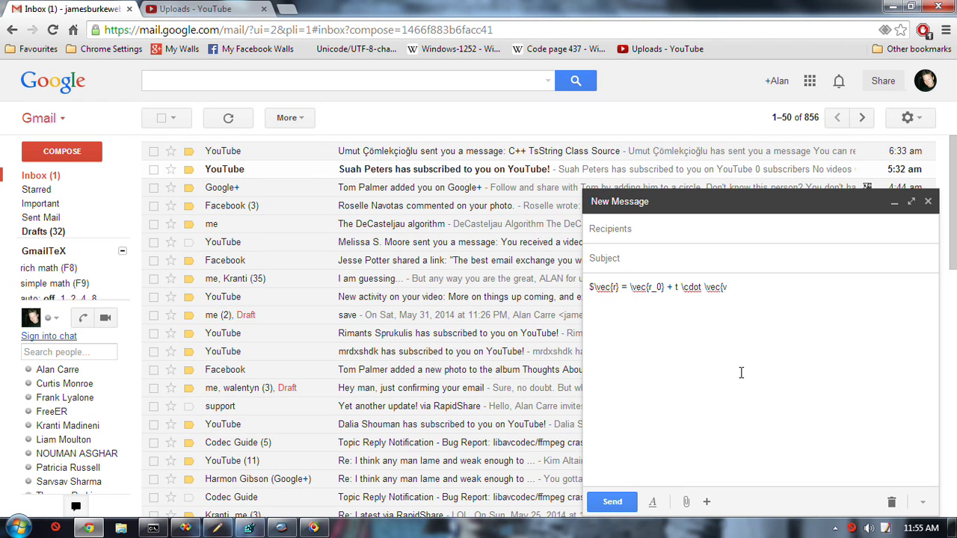
type("}$")
key("F8")
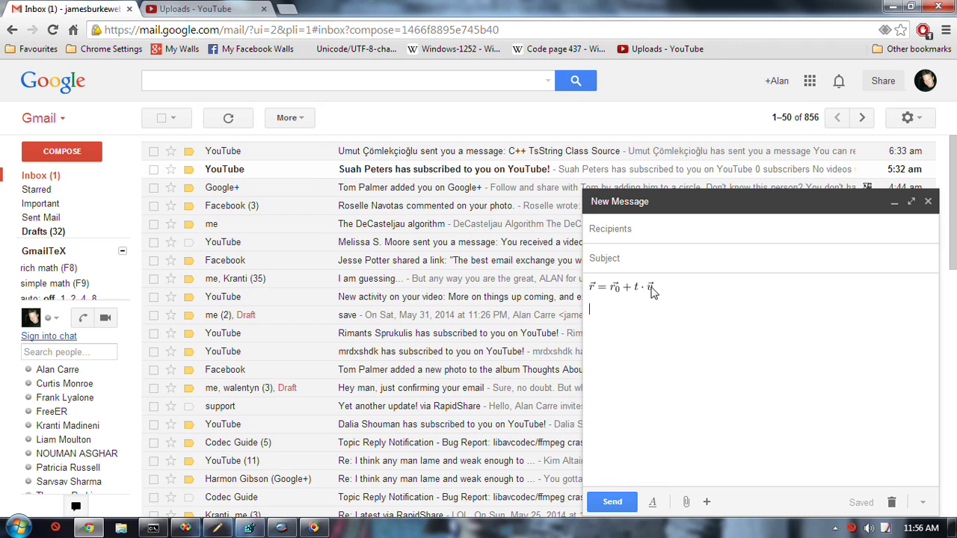
key("ctrl+a")
left_click(654, 335)
left_click(888, 529)
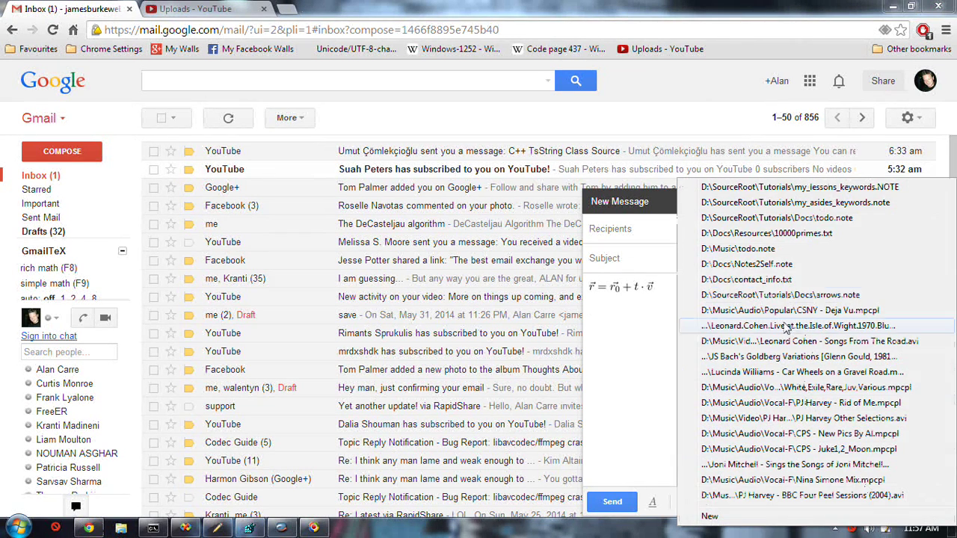
Step: Open Notes2Self.note in Notepad2 and select the \frac{\mathrm{d} }{\mathrm{d} x} line
left_click(808, 265)
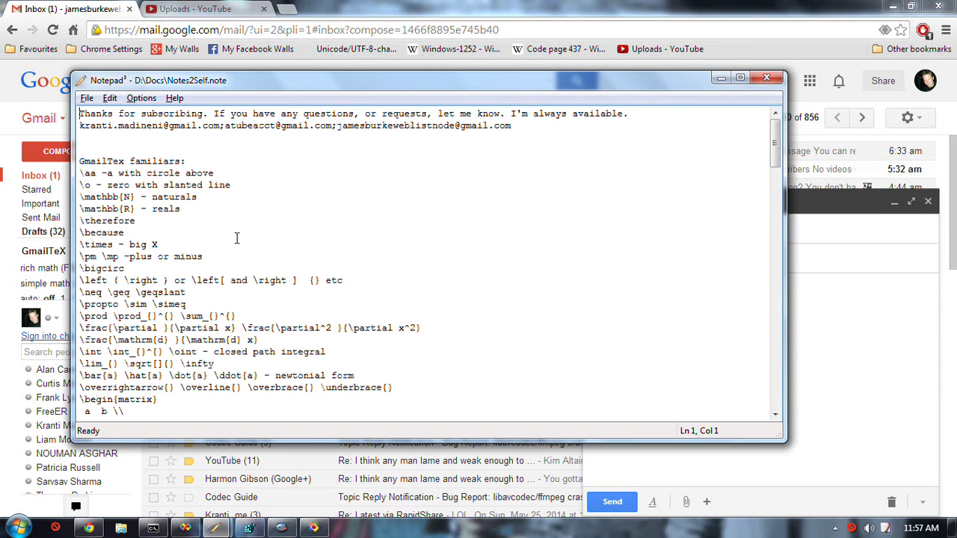
scroll(236, 238, "down", 1)
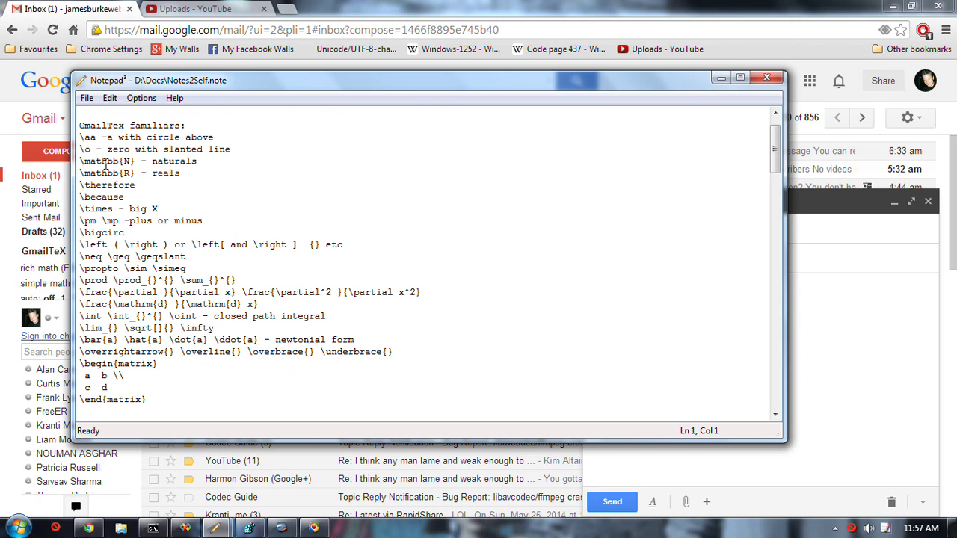
left_click(103, 161)
key("Down")
key("Down")
key("Down")
key("Down")
key("Down")
key("Down")
key("Down")
key("Up")
key("Up")
key("Up")
key("Up")
key("Up")
key("Down")
key("Left")
key("Left")
key("Left")
key("Left")
key("Left")
key("Right")
key("shift+End")
Step: Paste the copied d/dx fraction into the Gmail draft and start editing it
key("ctrl+c")
key("alt+Tab")
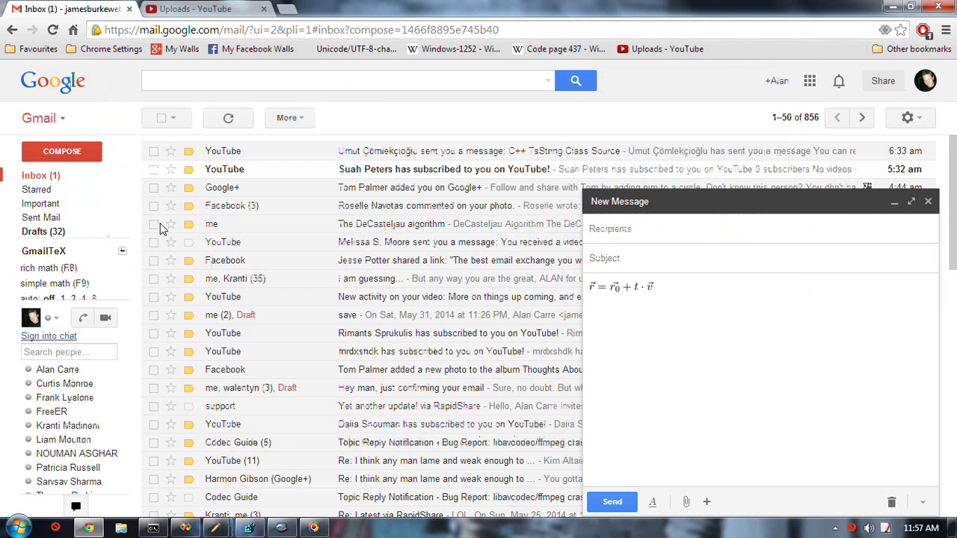
type("$")
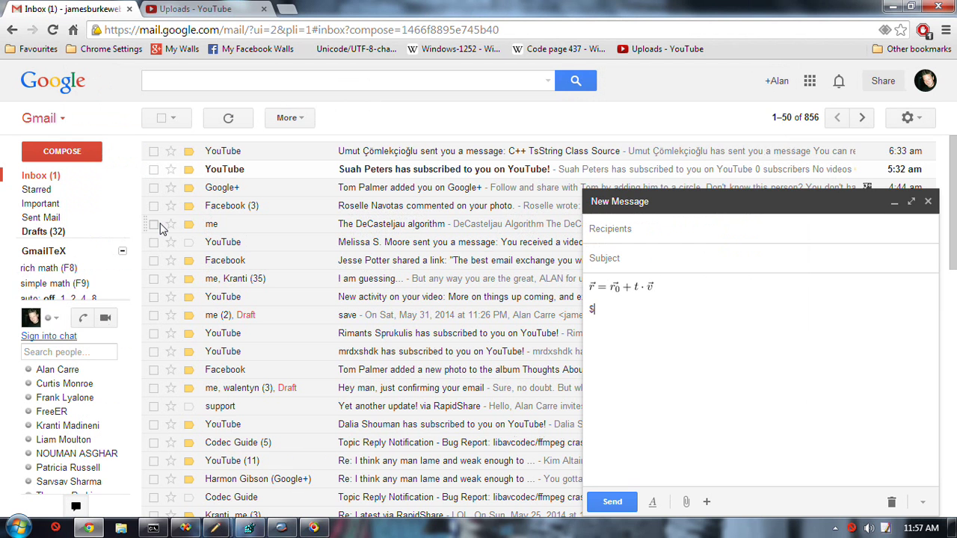
key("ctrl+v")
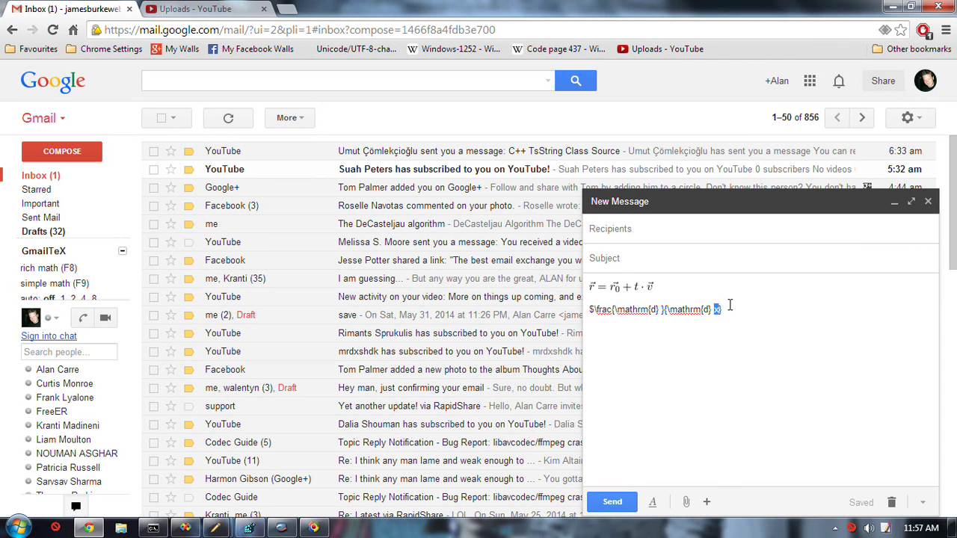
key("BackSpace")
key("BackSpace")
type("\be")
key("BackSpace")
key("BackSpace")
type("vec{r")
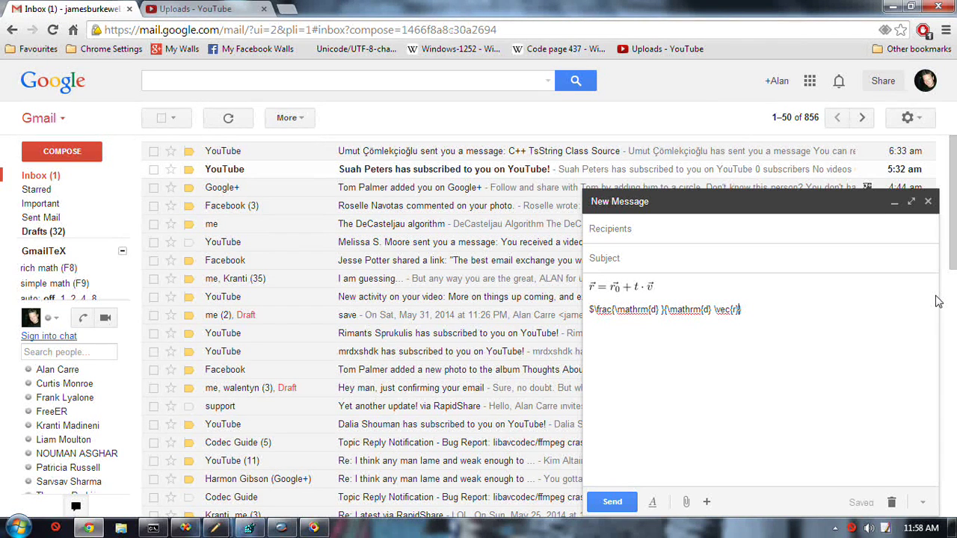
Step: Check the syntax against the notes, remove the extra brace, and render the fraction
key("alt+Tab")
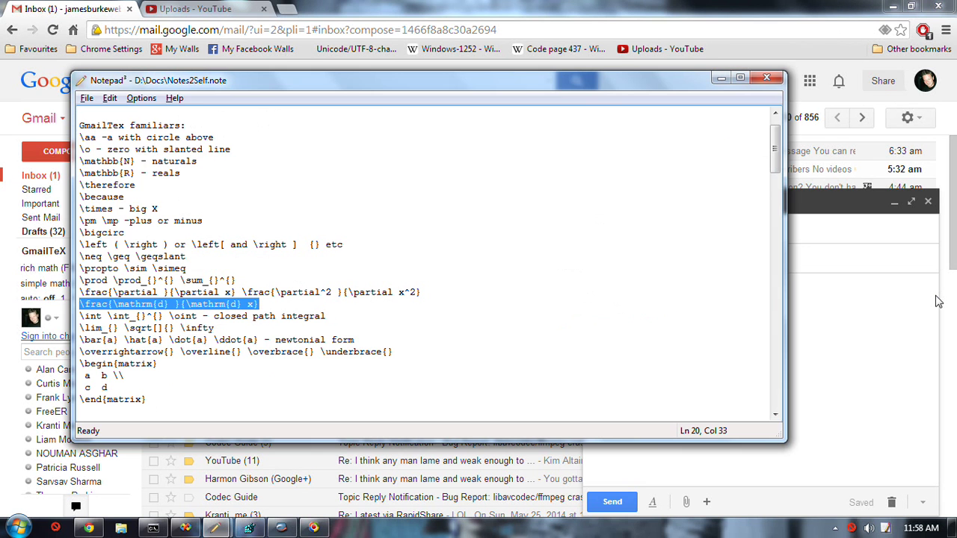
key("alt+Tab")
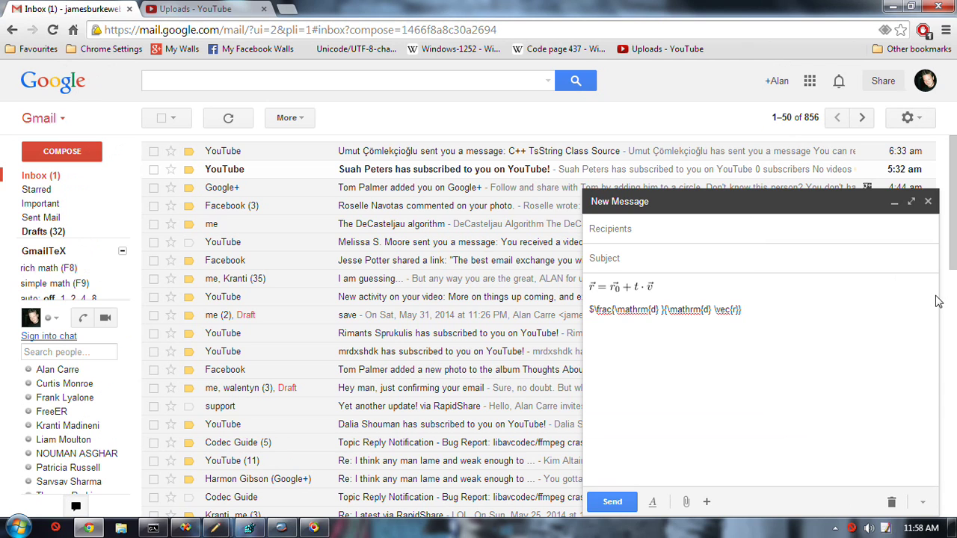
key("BackSpace")
type("}}$")
key("F8")
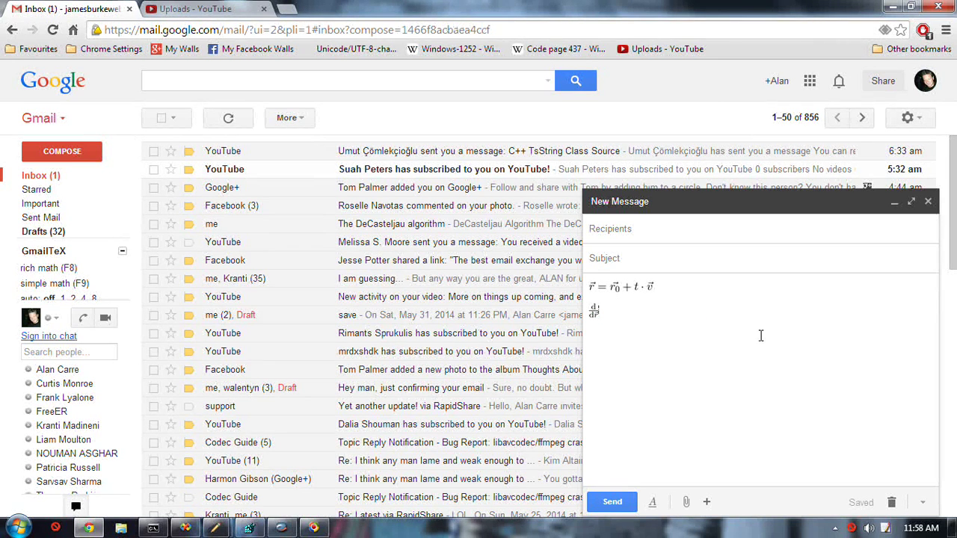
Step: Revert the fraction to LaTeX, correct it to d r⃗/dt, and re-render it
left_click(594, 311)
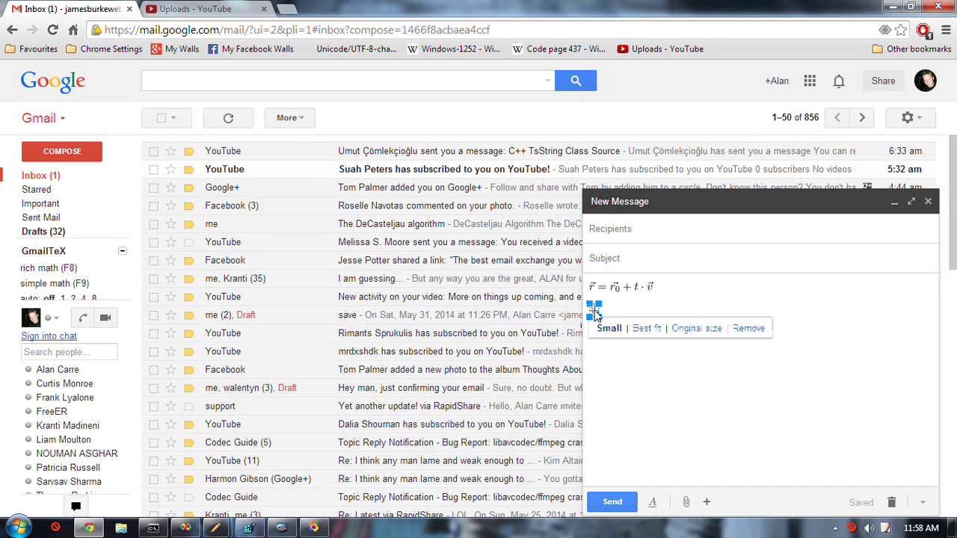
key("F8")
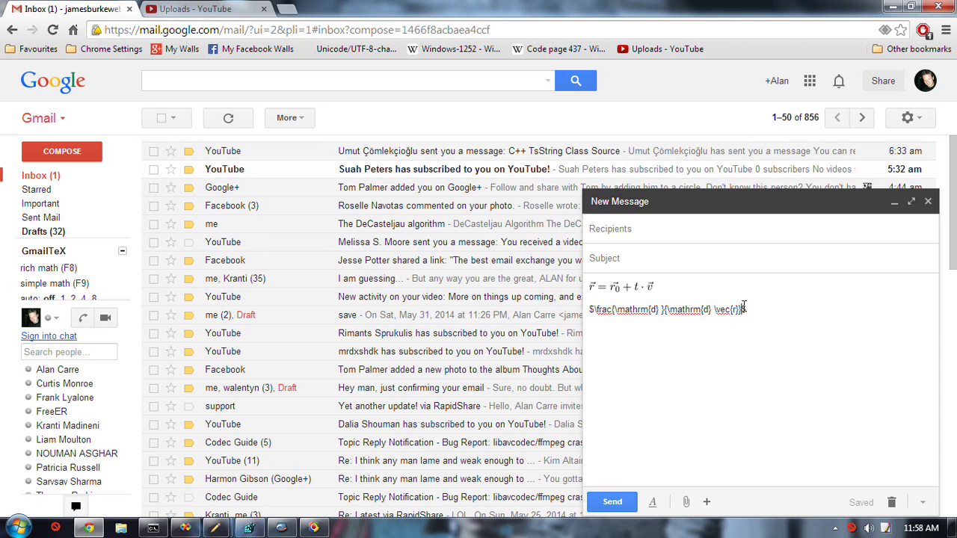
key("BackSpace")
key("BackSpace")
key("BackSpace")
key("BackSpace")
key("BackSpace")
key("BackSpace")
key("BackSpace")
key("BackSpace")
type("t")
key("alt+Tab")
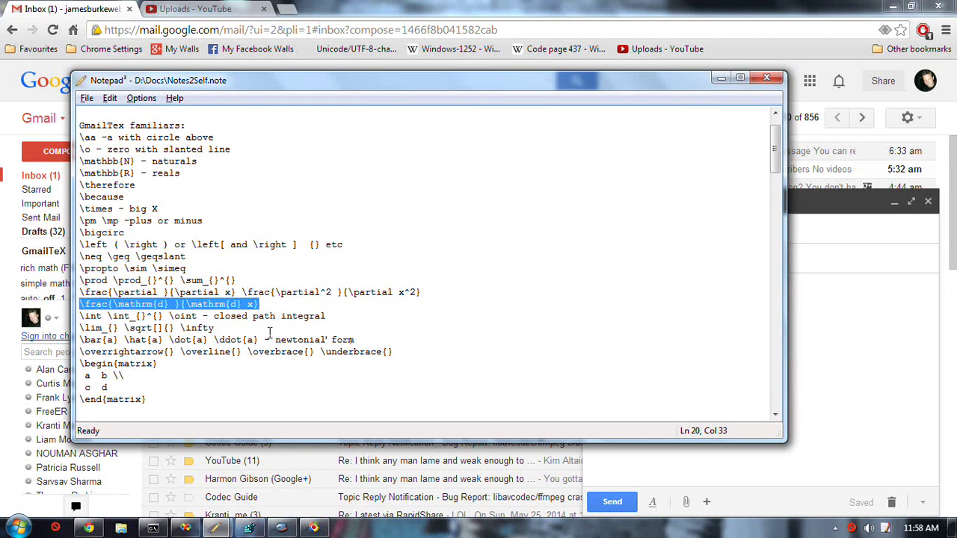
key("alt+Tab")
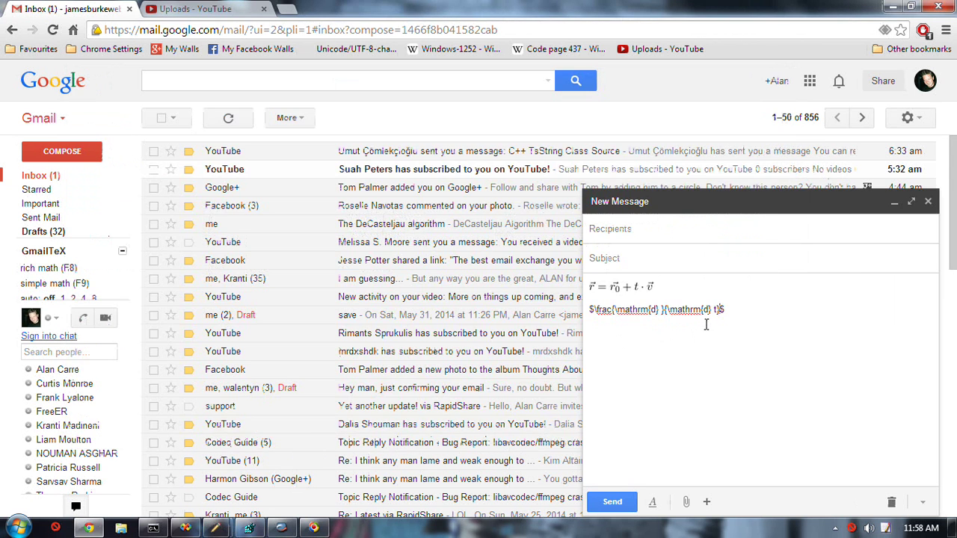
key("alt+Tab")
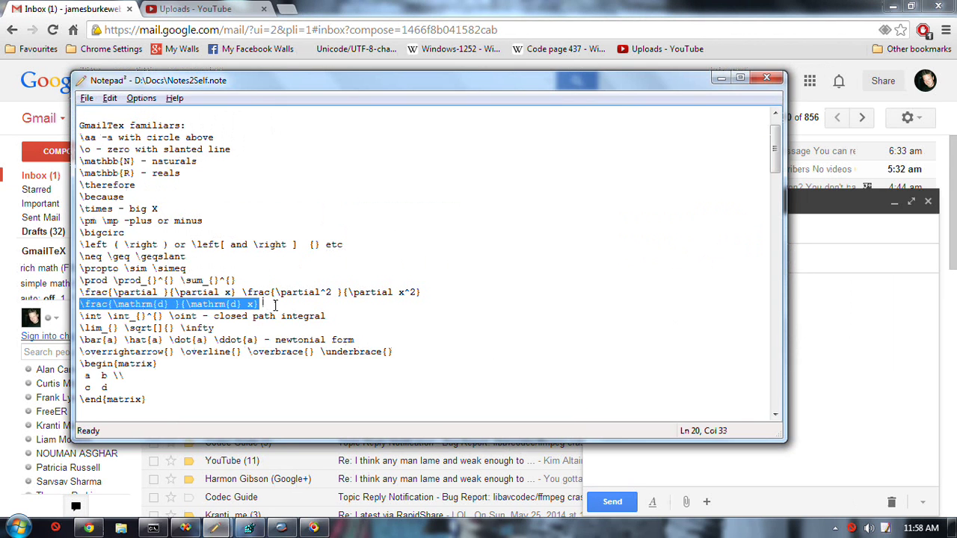
key("alt+Tab")
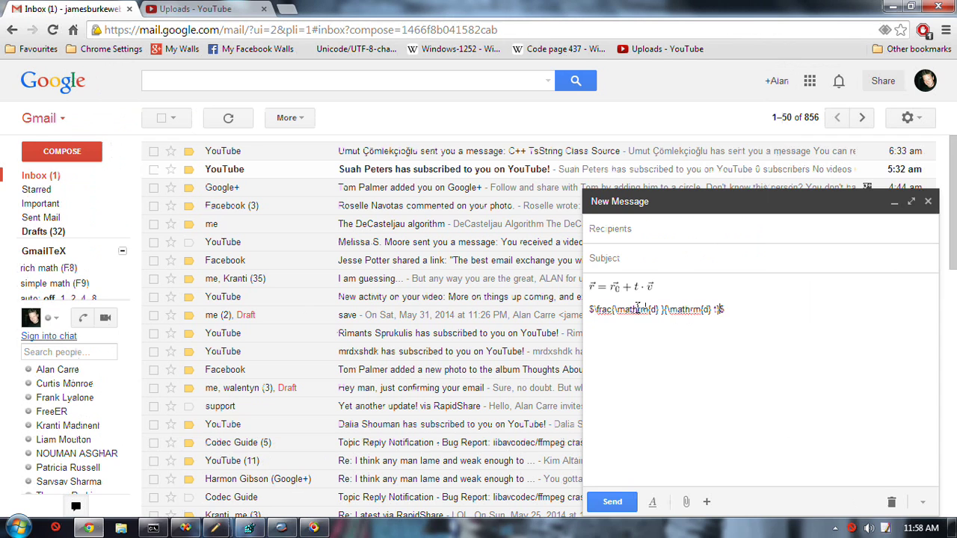
type("thrm{d")
type(" \\vec{r}")
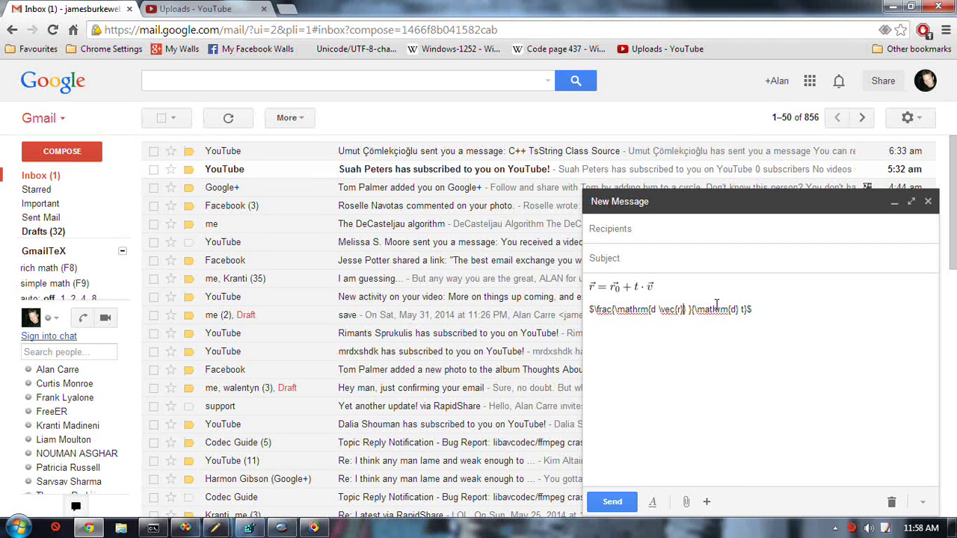
key("F8")
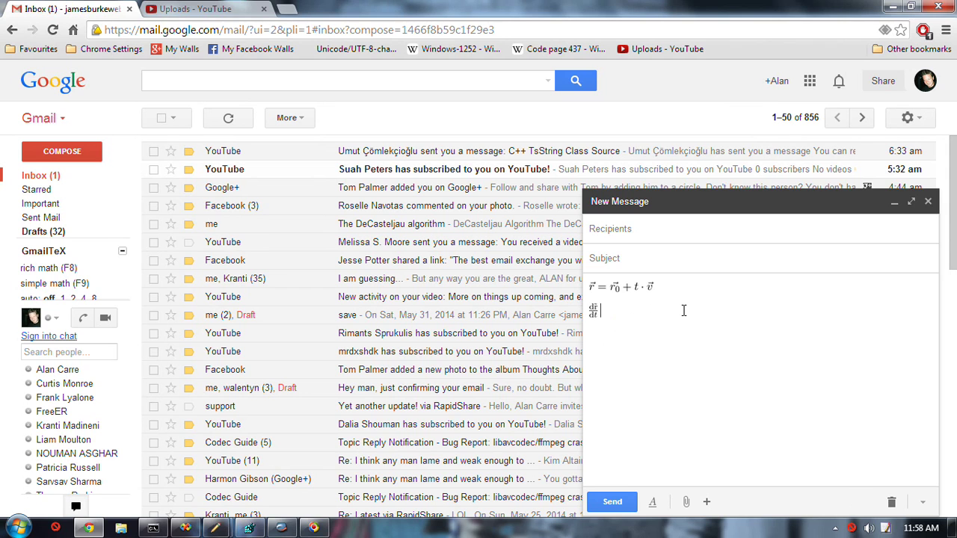
Step: Revert the derivative to LaTeX and paste a derivative fraction after the equals sign
left_click(594, 312)
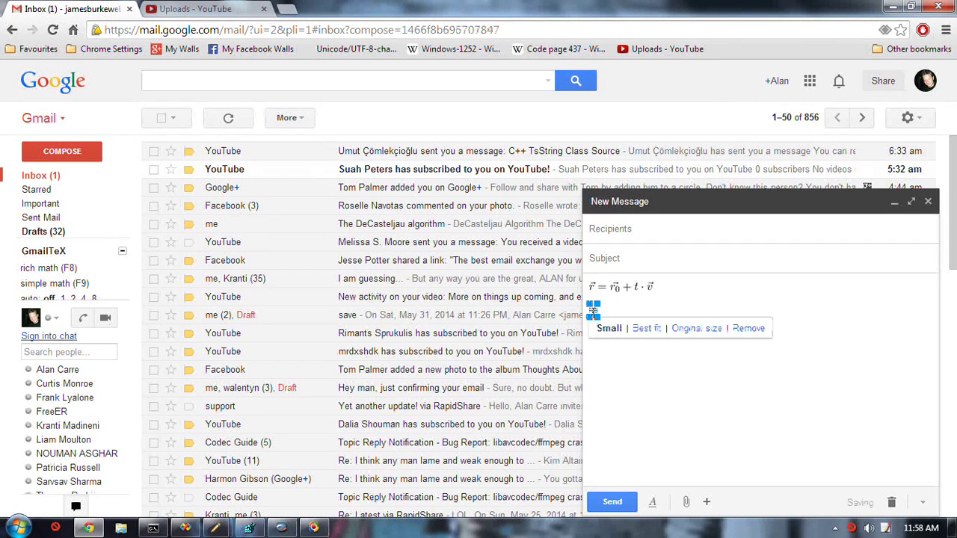
double_click(595, 311)
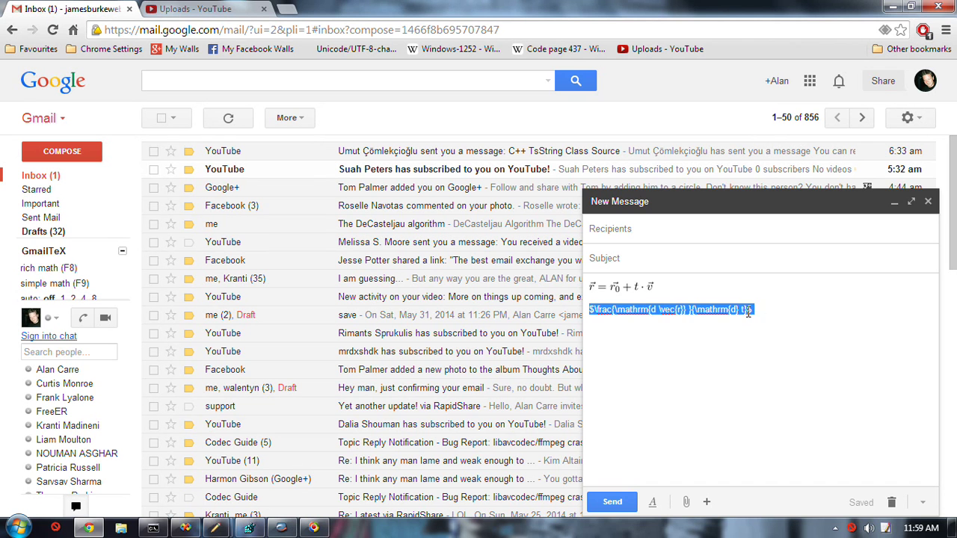
left_click(754, 311)
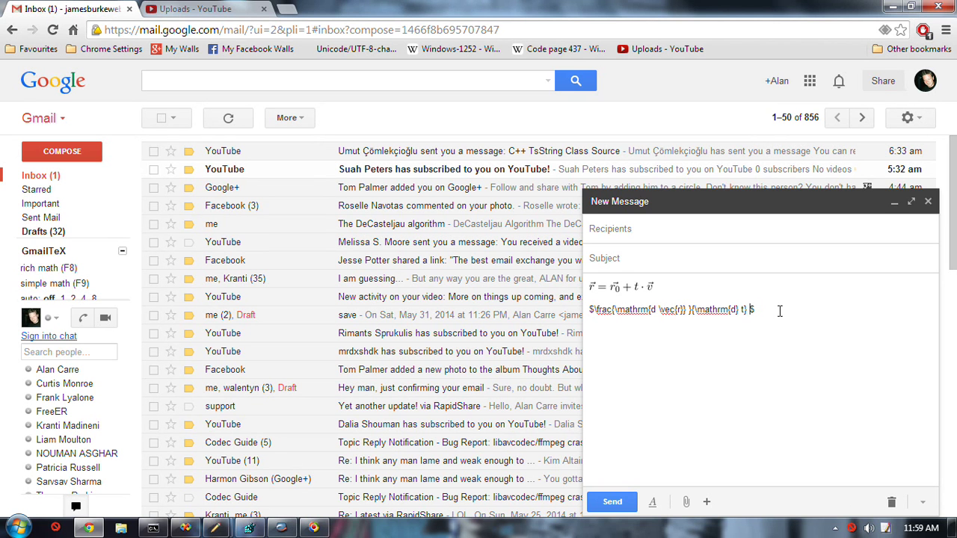
type("=")
key("shift+Home")
key("ctrl+c")
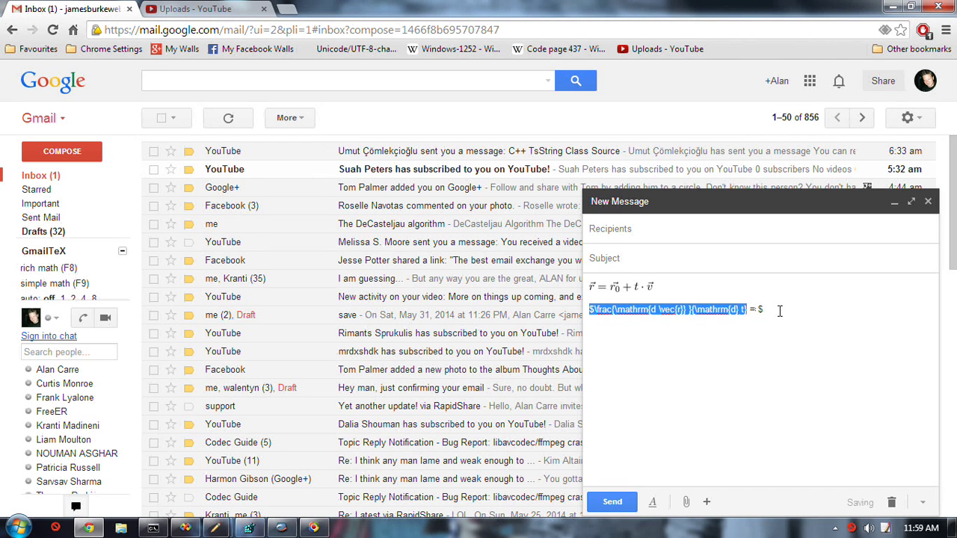
key("shift+Right")
key("End")
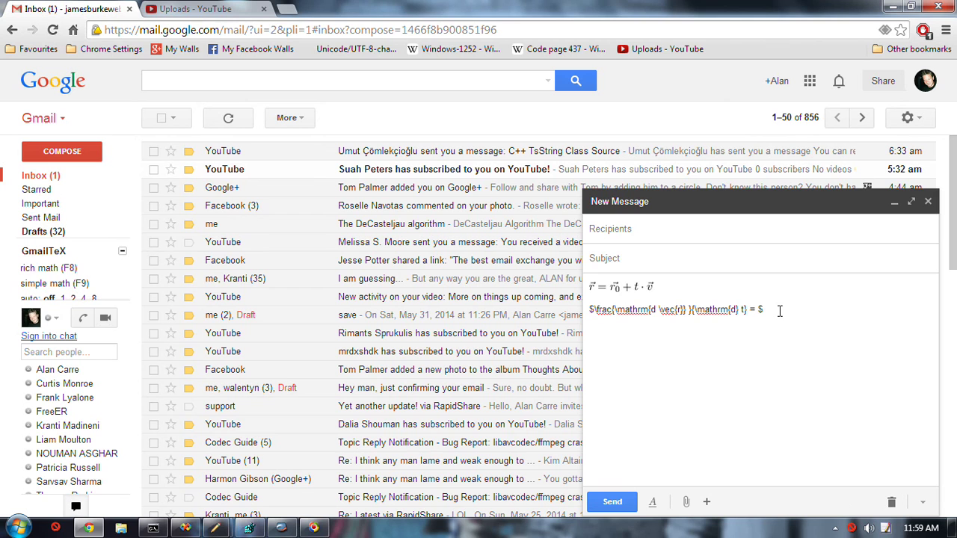
key("ctrl+v")
type("}")
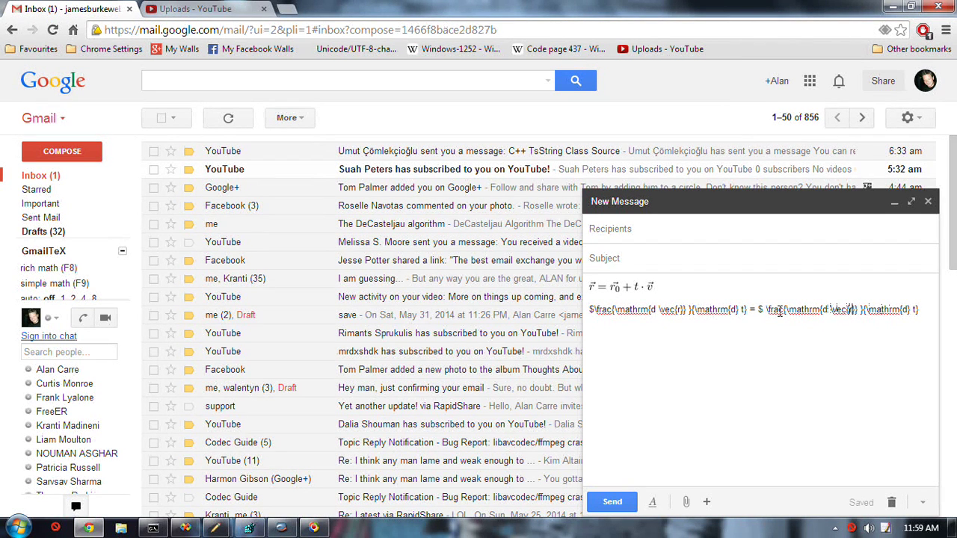
type("_")
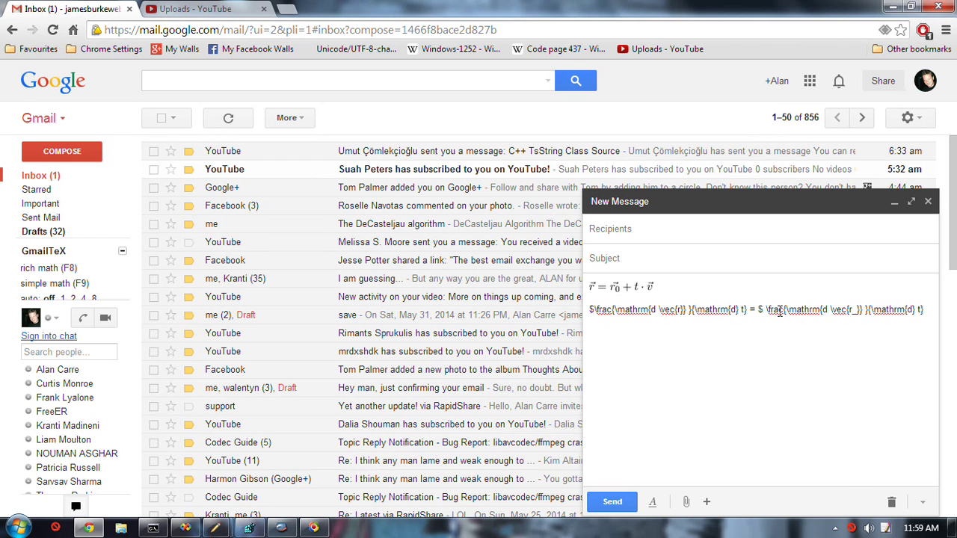
type("0")
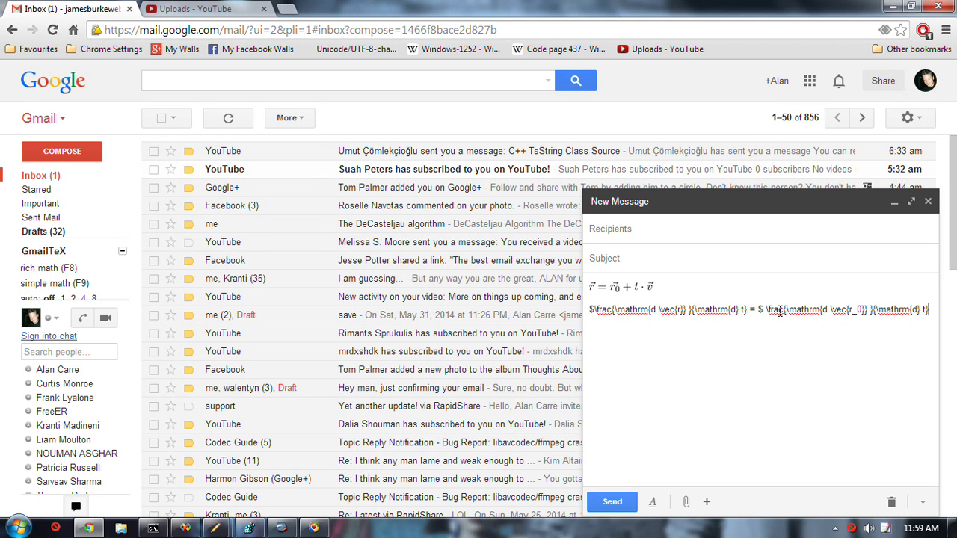
type("$")
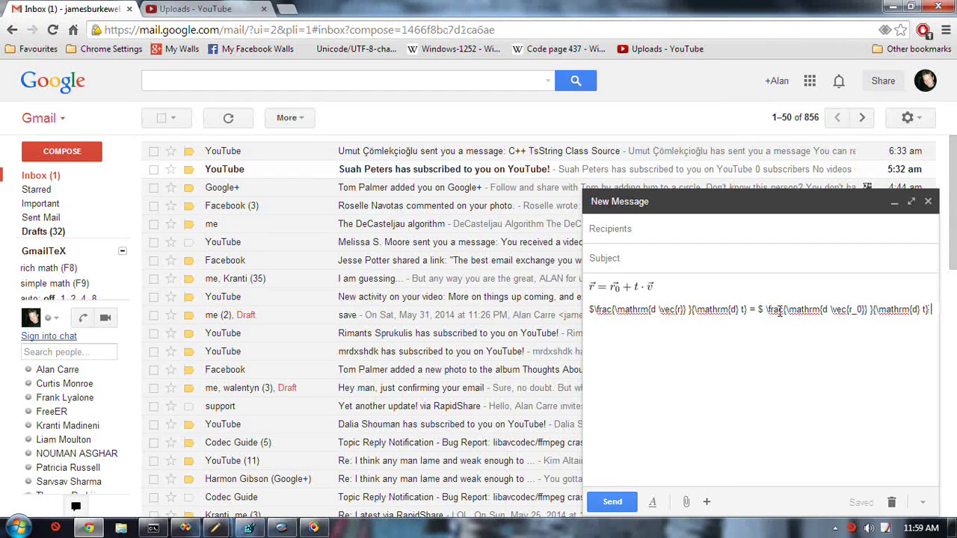
type("+")
Step: Paste a second derivative fraction after the plus, edit its vector, and render
key("ctrl+v")
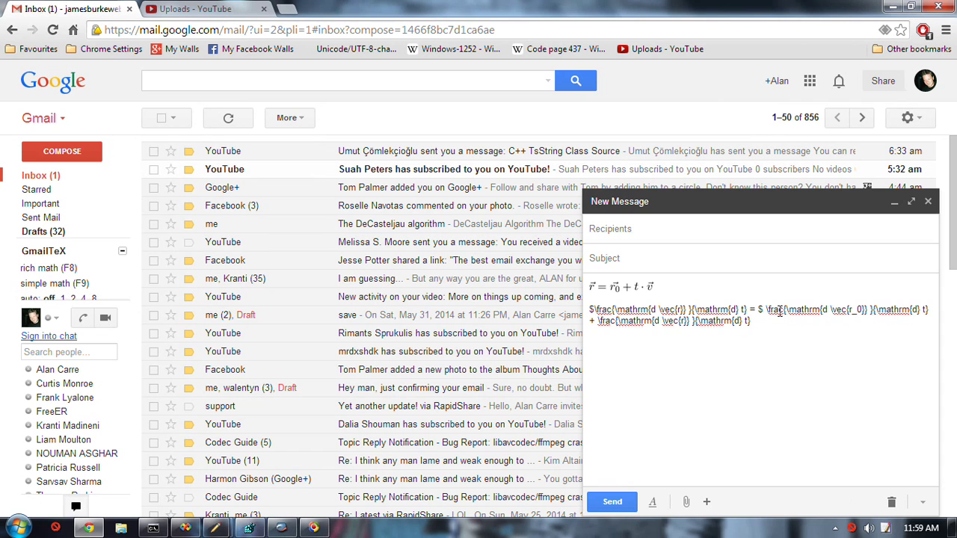
key("ctrl+Left")
key("ctrl+Left")
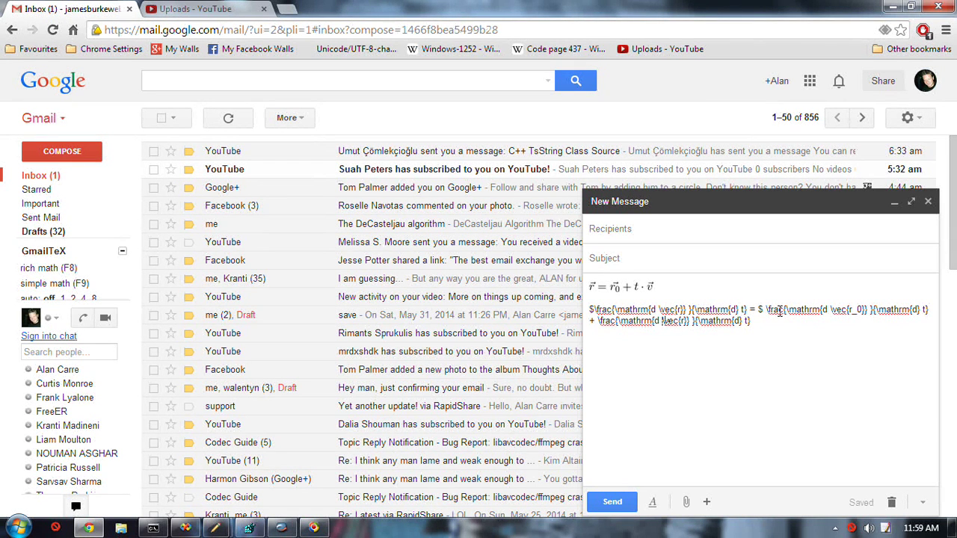
type("t")
key("shift+Right")
type("v")
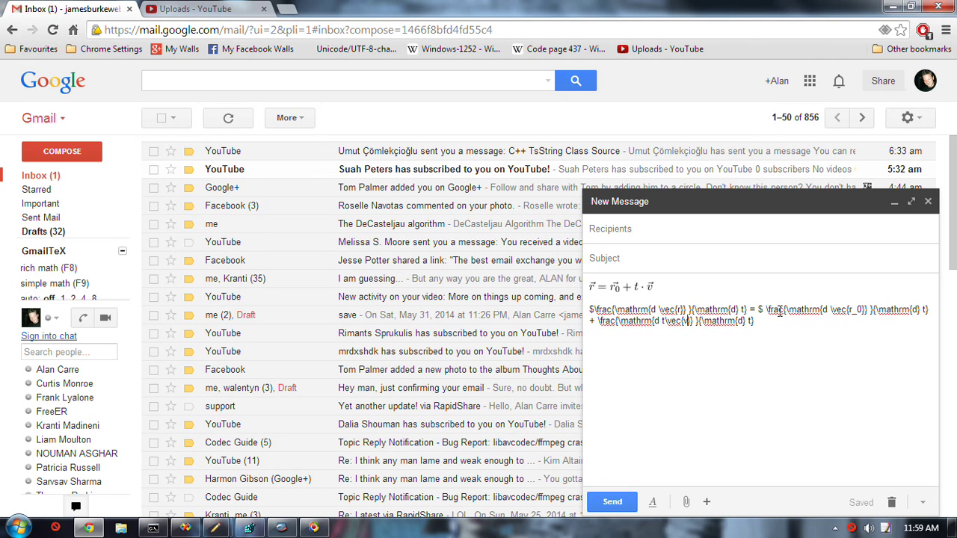
type("$")
key("F8")
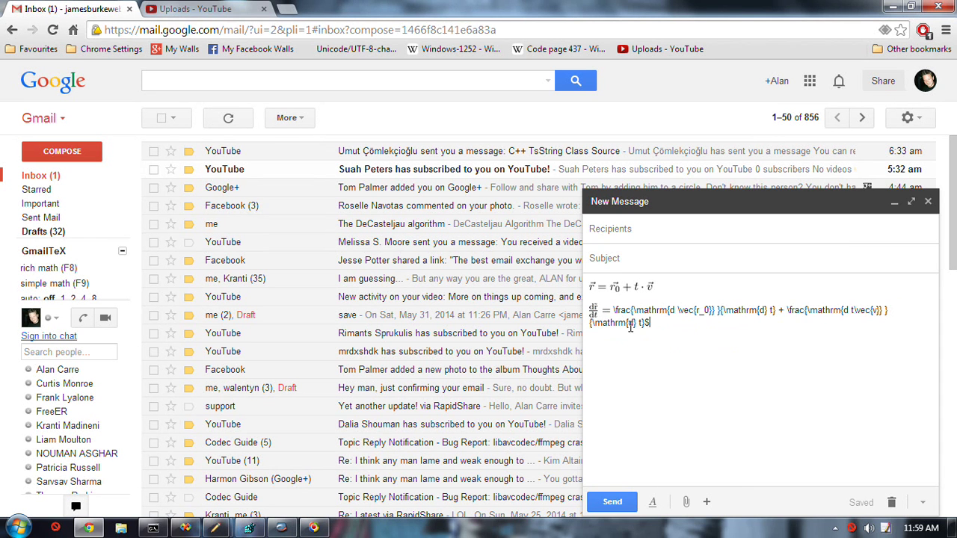
Step: Remove the stray dollar sign and render dr⃗/dt = dr₀/dt + d(tv⃗)/dt
left_click(594, 313)
left_click(673, 343)
key("F8")
left_click(762, 310)
key("BackSpace")
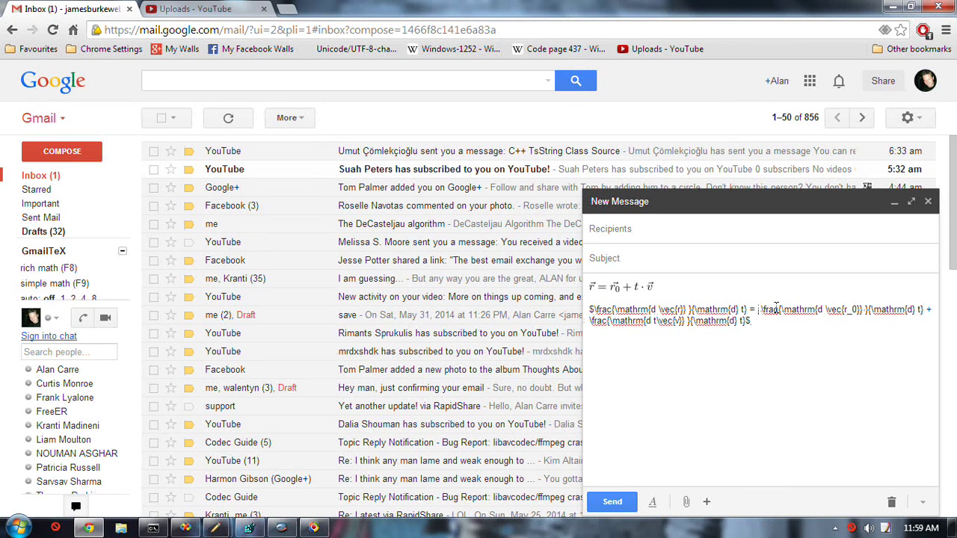
key("F8")
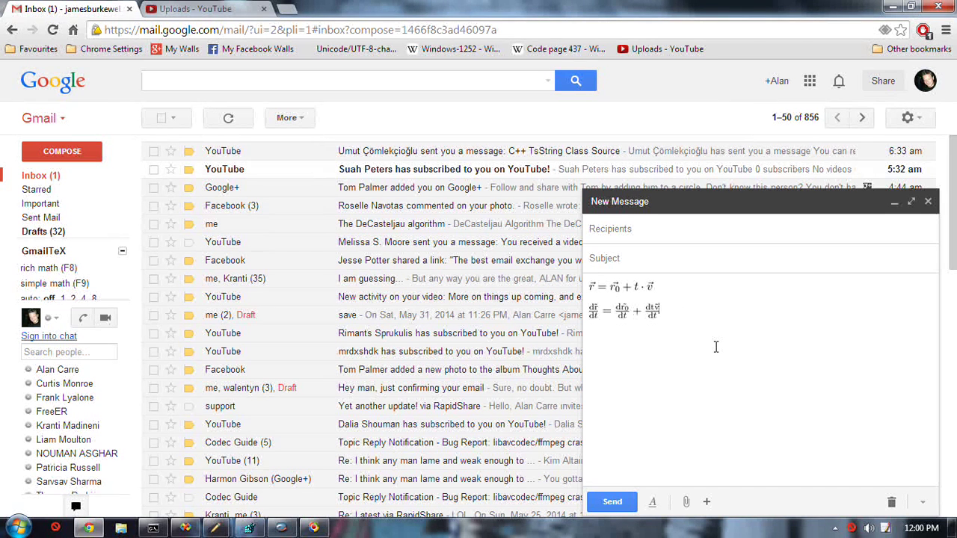
Step: Add a rendered = v⃗ line below the equation, then close the draft
key("Return")
type("$")
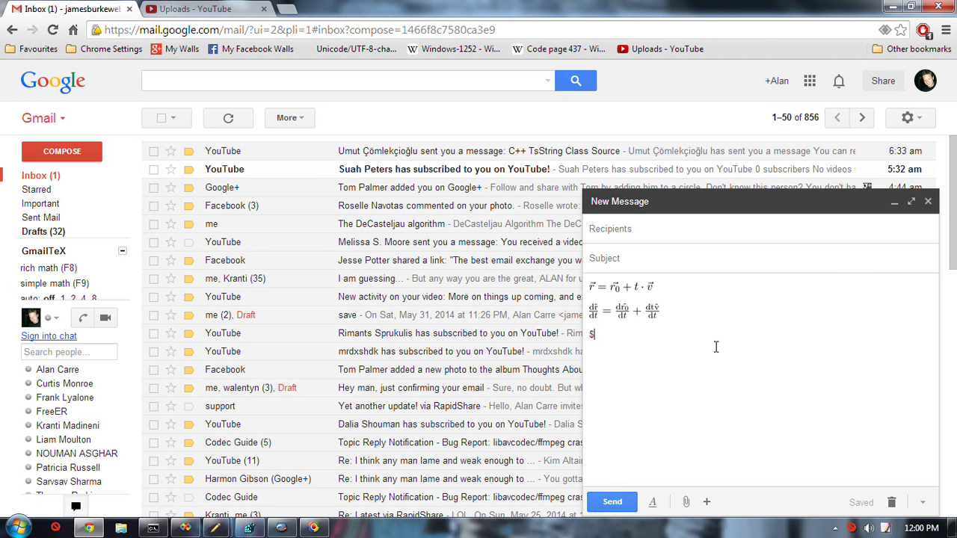
type("=")
type("\\vec{v}")
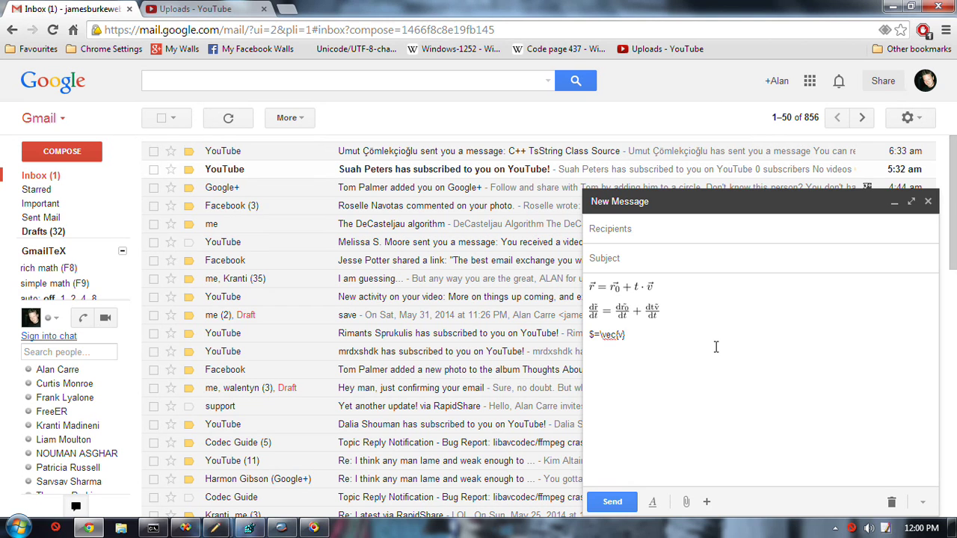
type("$")
key("F8")
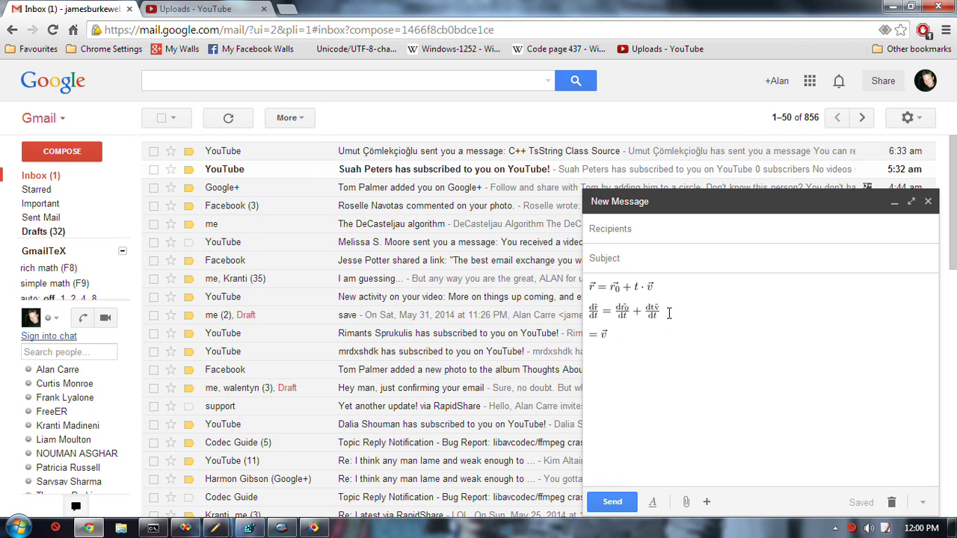
left_click(929, 203)
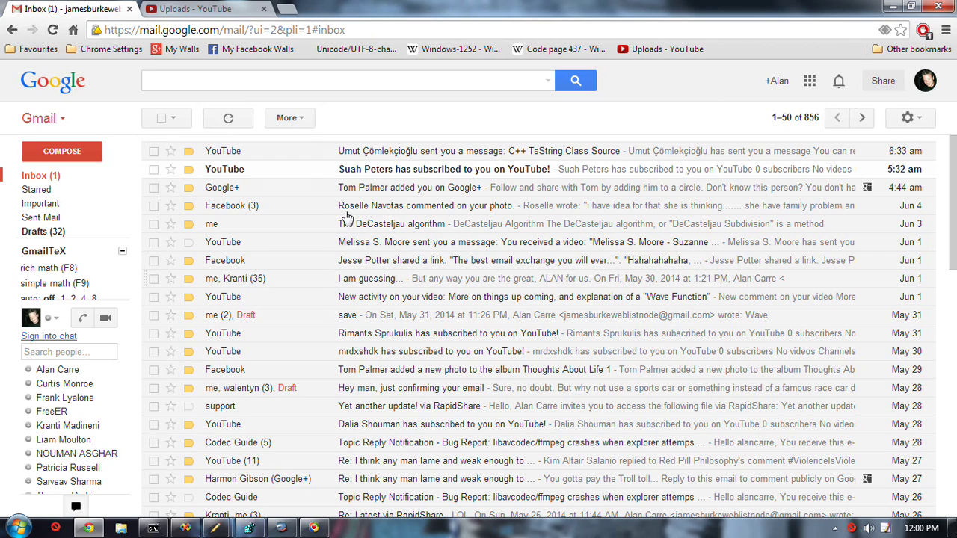
Step: Review IPFunction.h in Visual Studio, then start debugging the Hermite program
left_click(186, 528)
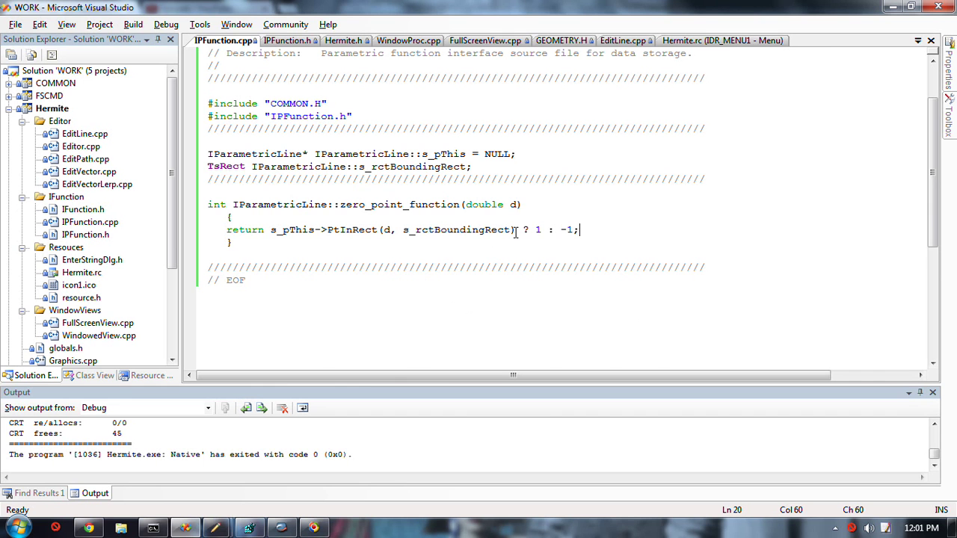
key("ctrl+Tab")
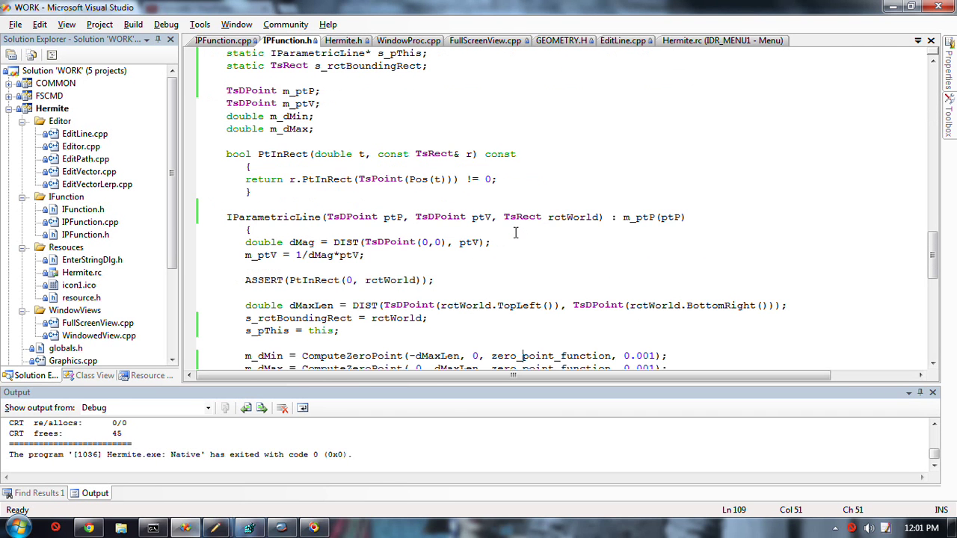
scroll(493, 231, "down", 3)
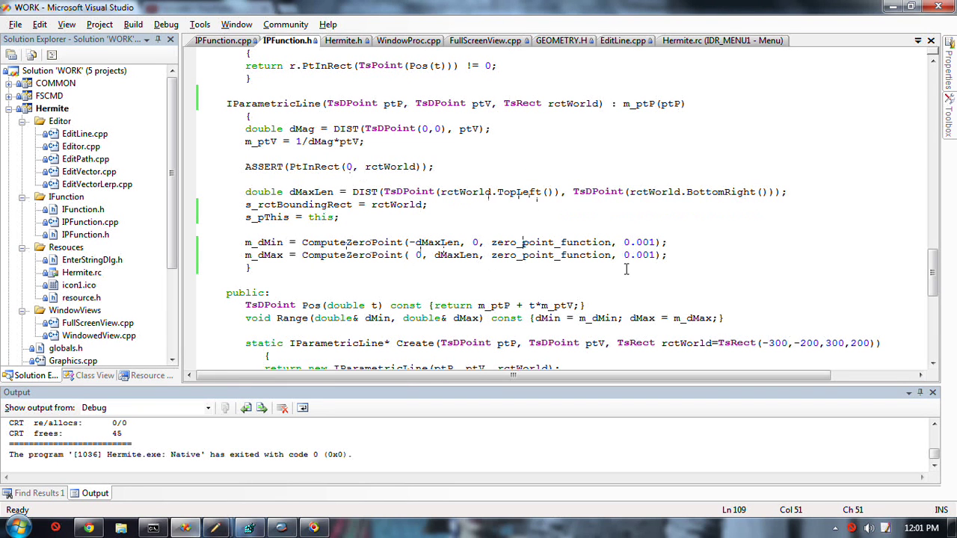
left_click(560, 256)
scroll(459, 257, "down", 3)
scroll(523, 246, "up", 3)
scroll(522, 285, "down", 3)
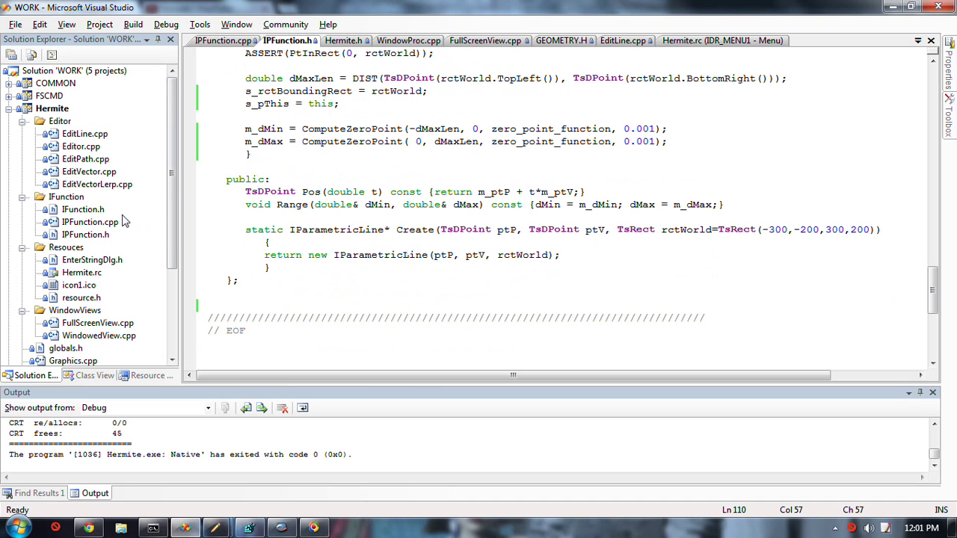
left_click(120, 323)
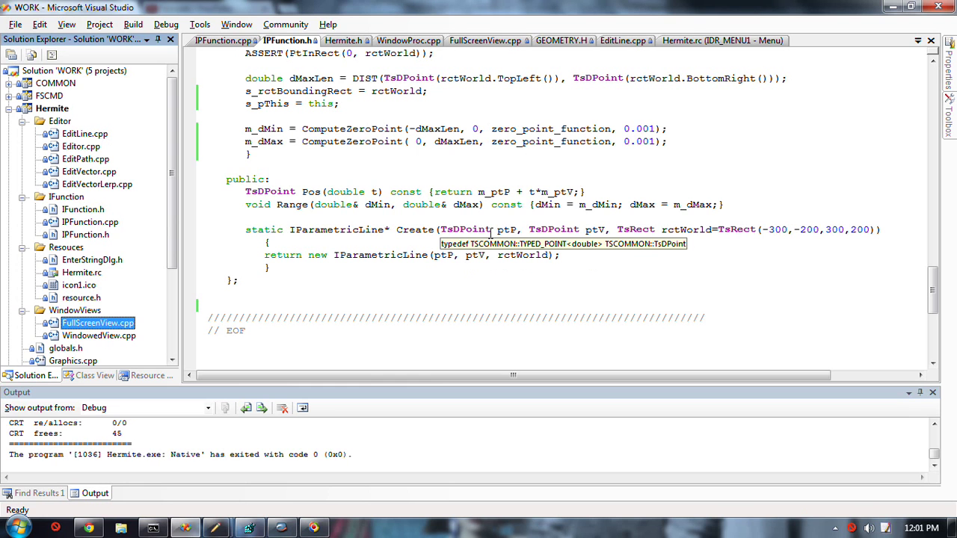
key("F5")
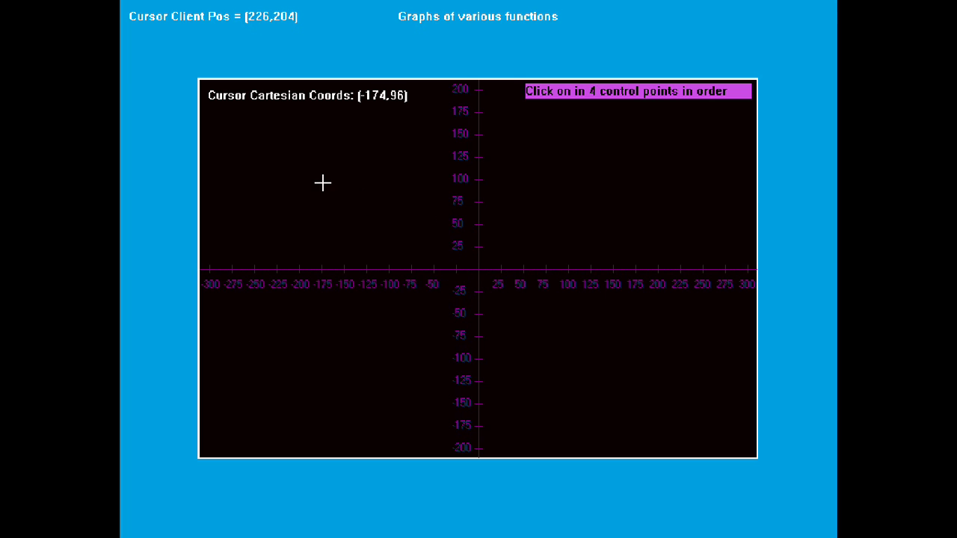
Step: Place four control points on the Hermite graph and advance the lerp animation
left_click(325, 192)
left_click(537, 152)
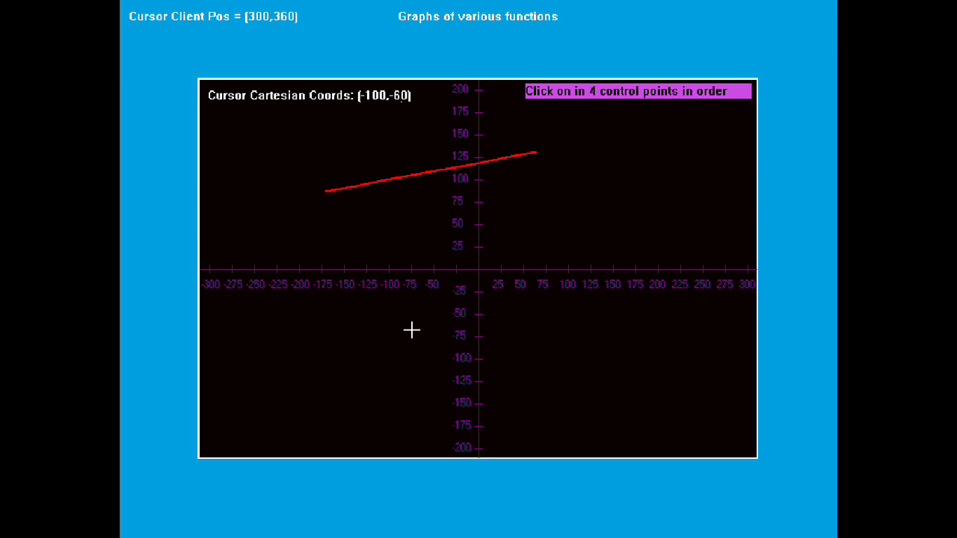
left_click(494, 388)
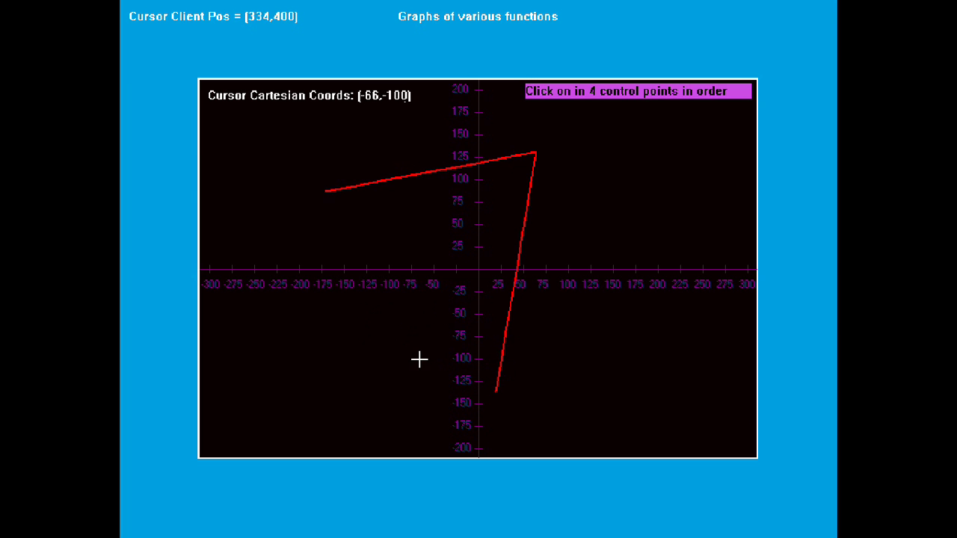
left_click(333, 115)
key("Return")
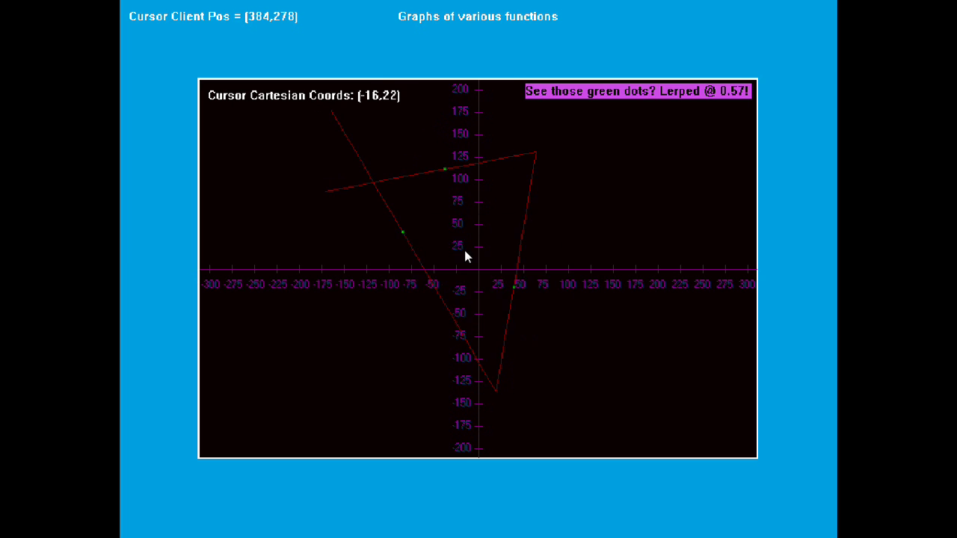
key("Return")
key("Return")
key("Return")
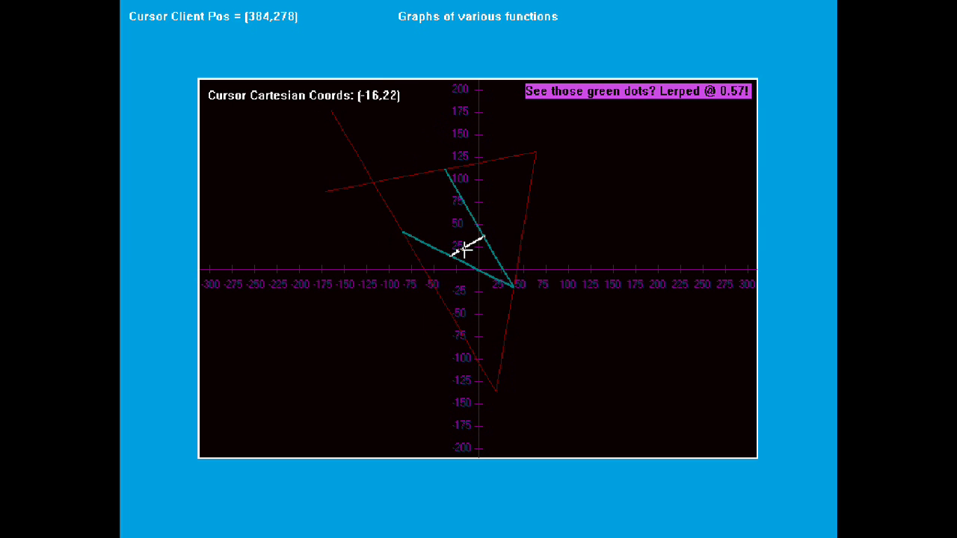
key("Return")
key("Return")
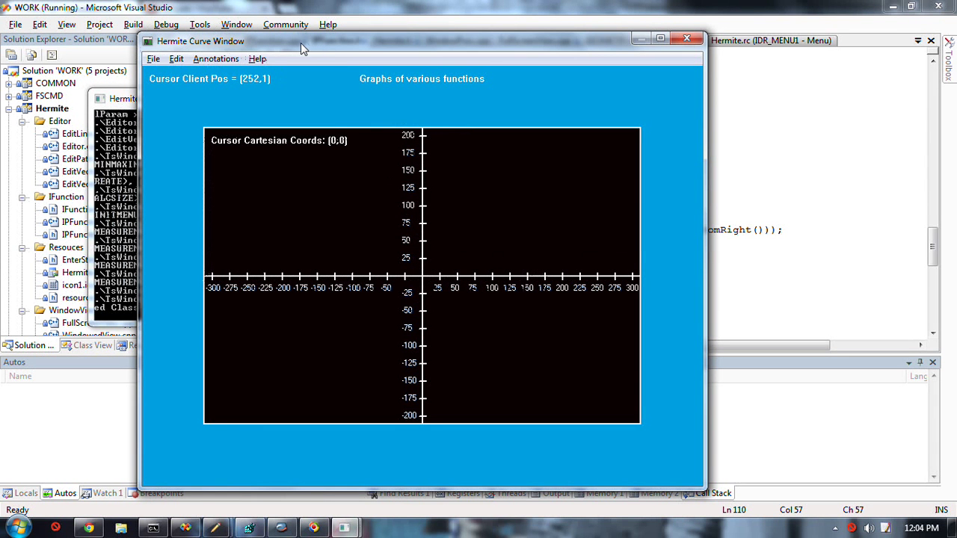
Step: Browse the curve window's menus, close them, and exit the Hermite program
left_click(217, 59)
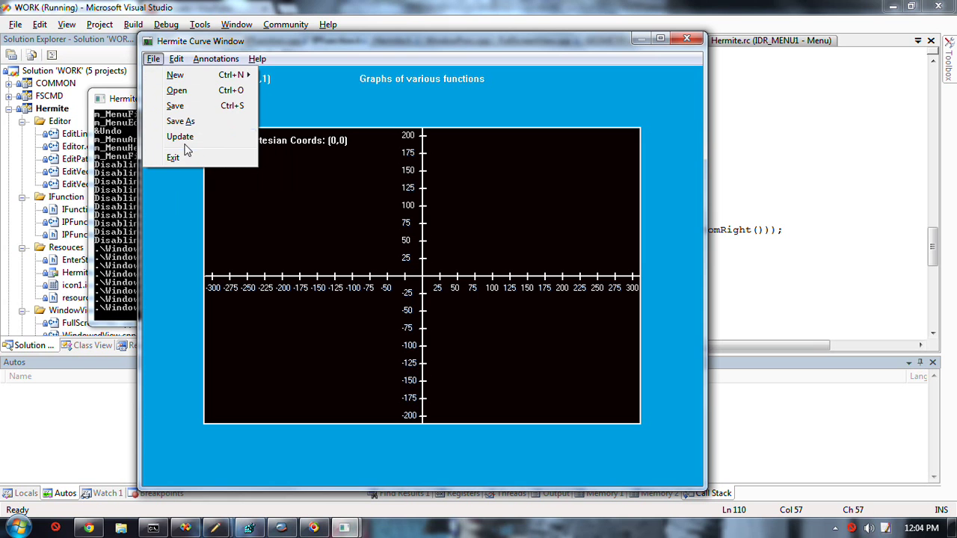
left_click(378, 45)
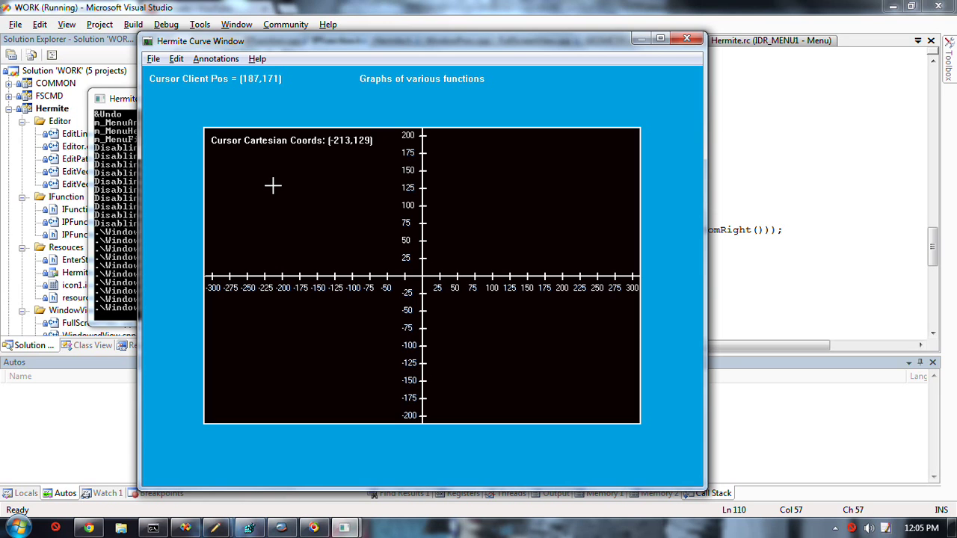
key("Escape")
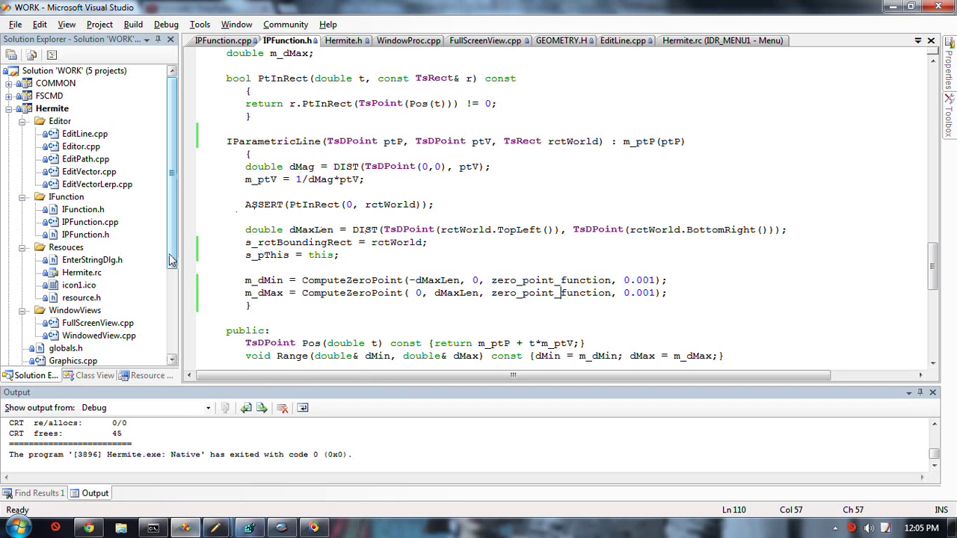
left_click_drag(172, 259, 180, 323)
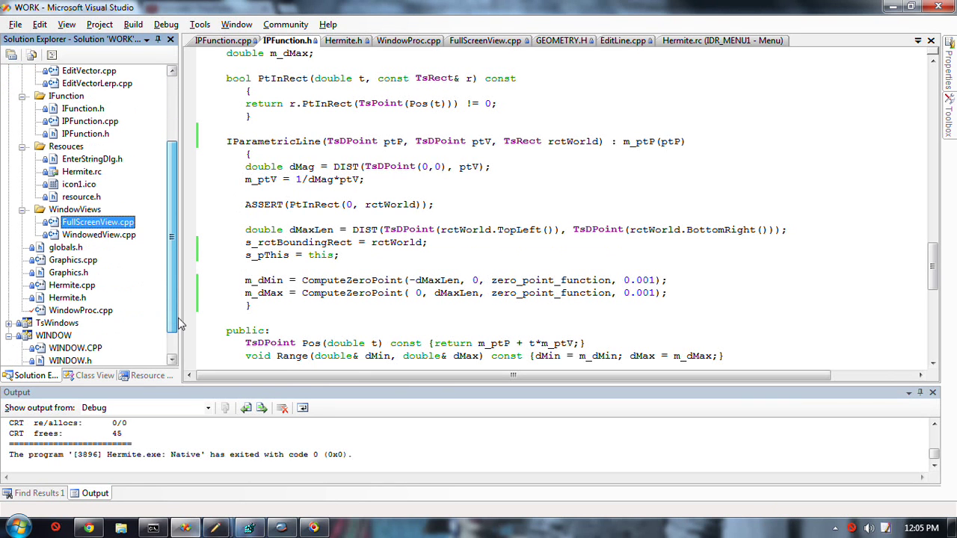
left_click_drag(180, 323, 179, 223)
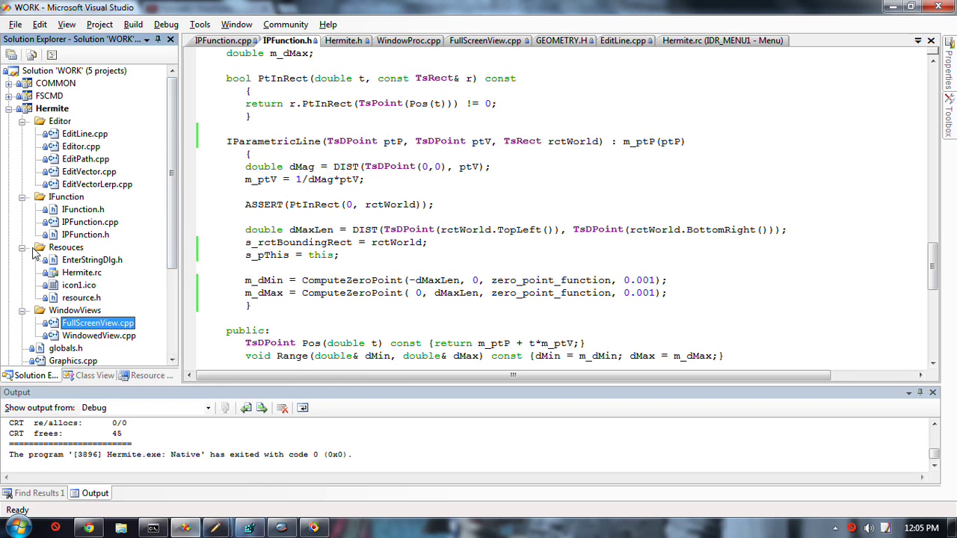
Step: Collapse the Resources folder and place the cursor in IPFunction.h's constructor code
left_click(22, 247)
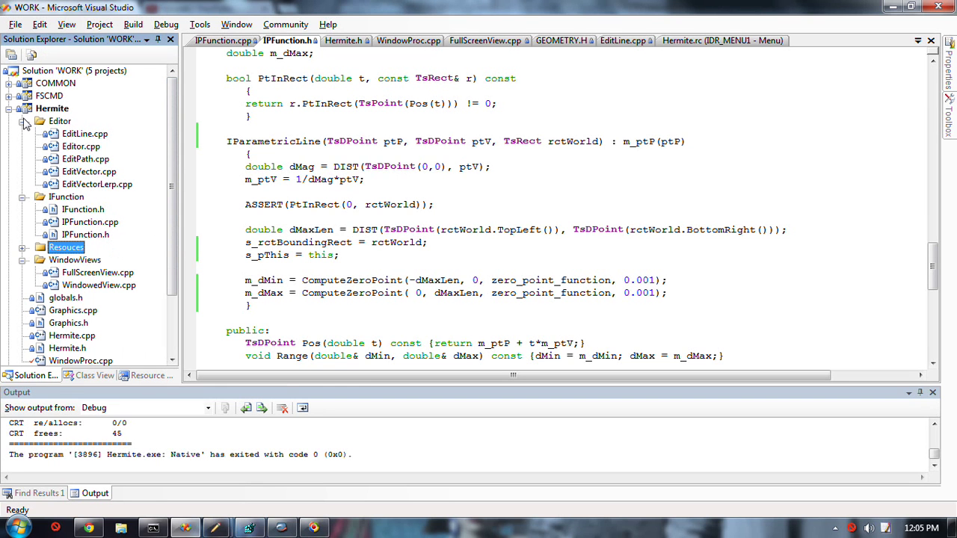
left_click(351, 230)
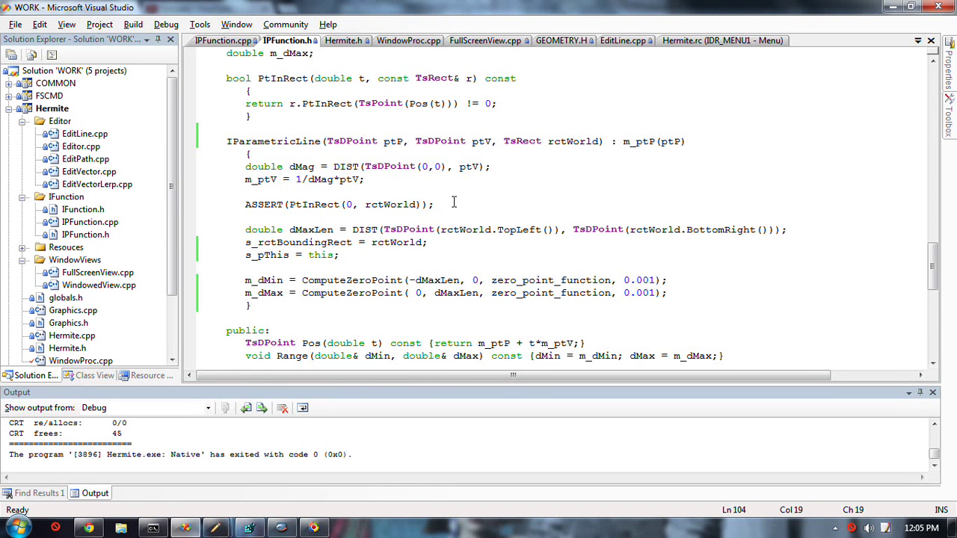
scroll(454, 202, "down", 5)
scroll(419, 225, "down", 3)
scroll(411, 228, "up", 10)
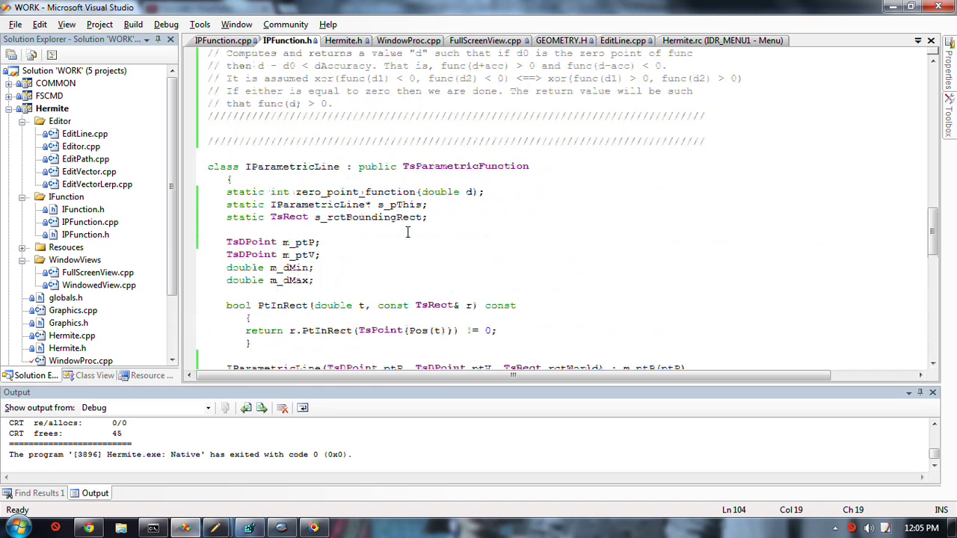
scroll(409, 231, "up", 6)
scroll(409, 231, "up", 3)
scroll(409, 231, "up", 4)
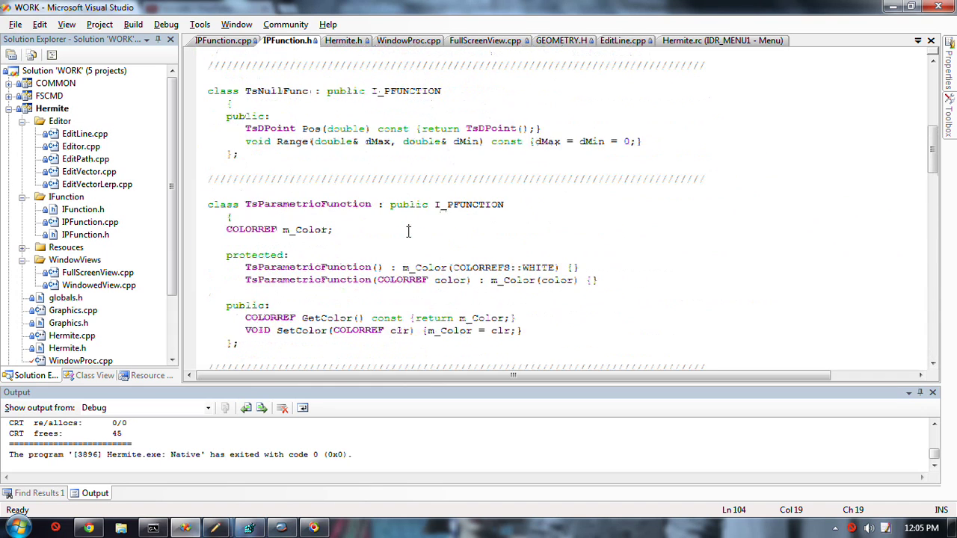
scroll(409, 231, "up", 3)
scroll(409, 231, "up", 3)
scroll(409, 231, "up", 3)
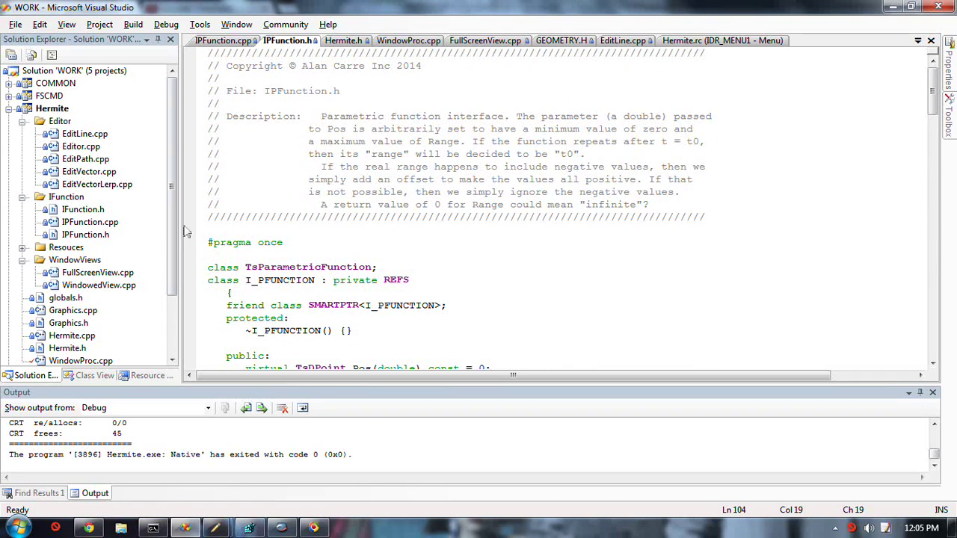
Step: Open Graphics.cpp from Solution Explorer to reach Graph::PlotPFunction
left_click(74, 311)
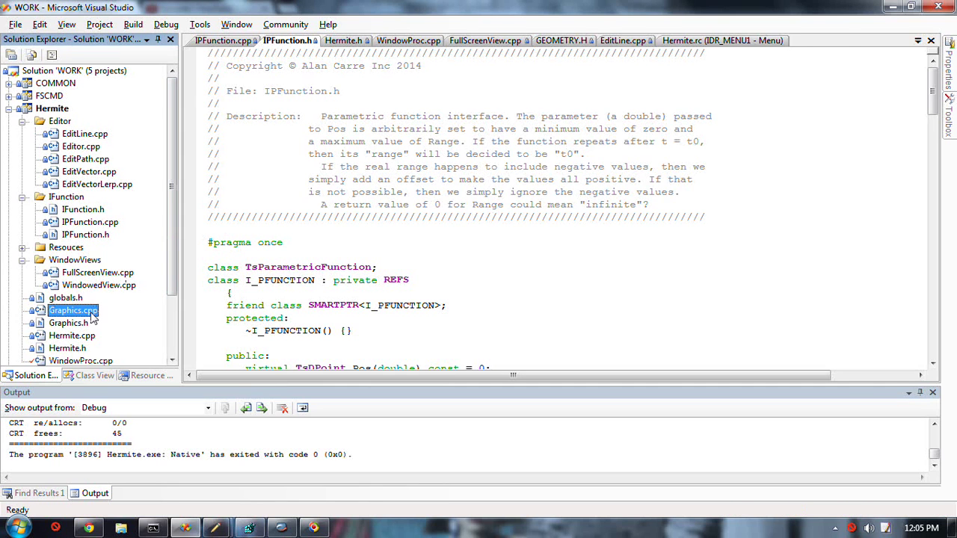
double_click(73, 310)
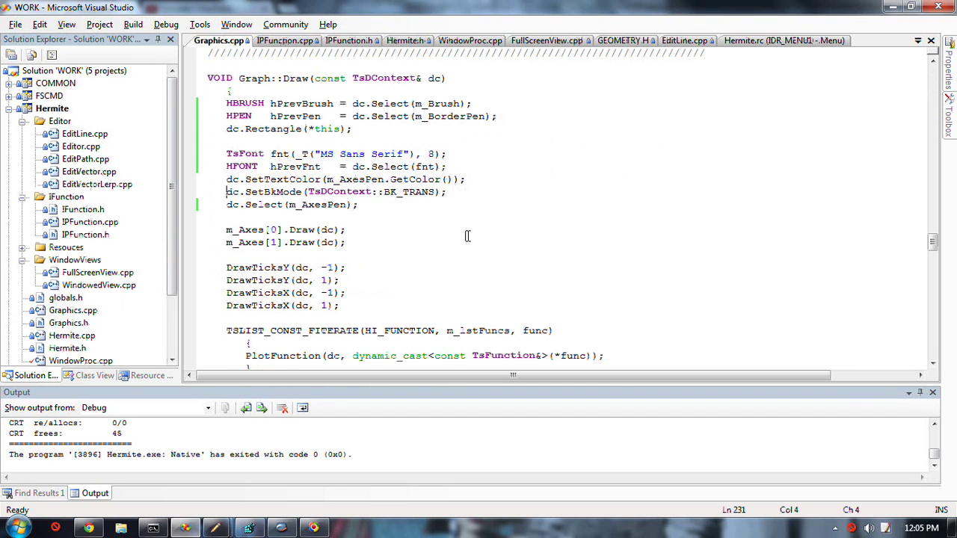
scroll(467, 235, "down", 4)
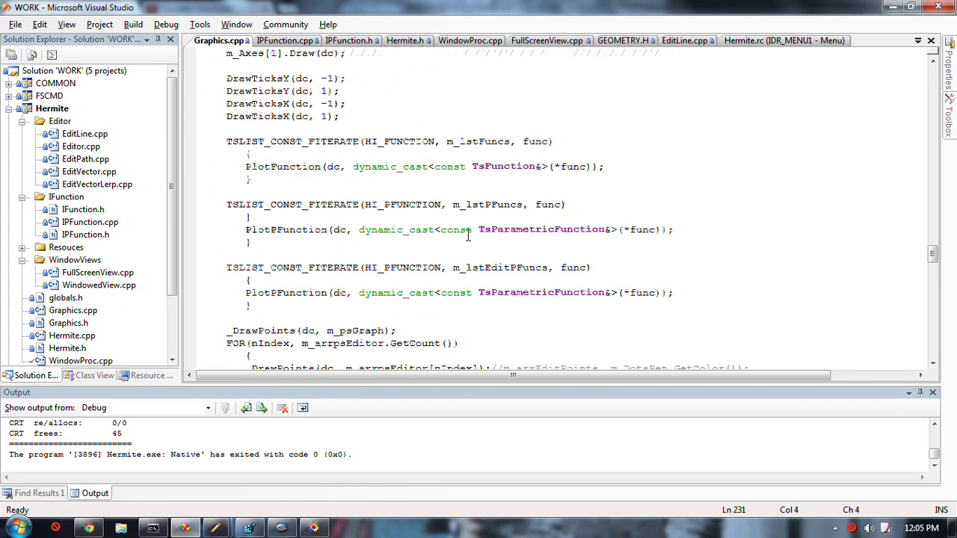
scroll(467, 236, "down", 4)
scroll(467, 235, "down", 3)
scroll(468, 236, "down", 5)
scroll(468, 235, "down", 5)
scroll(467, 235, "down", 4)
scroll(467, 235, "down", 2)
scroll(467, 235, "down", 4)
scroll(468, 235, "down", 4)
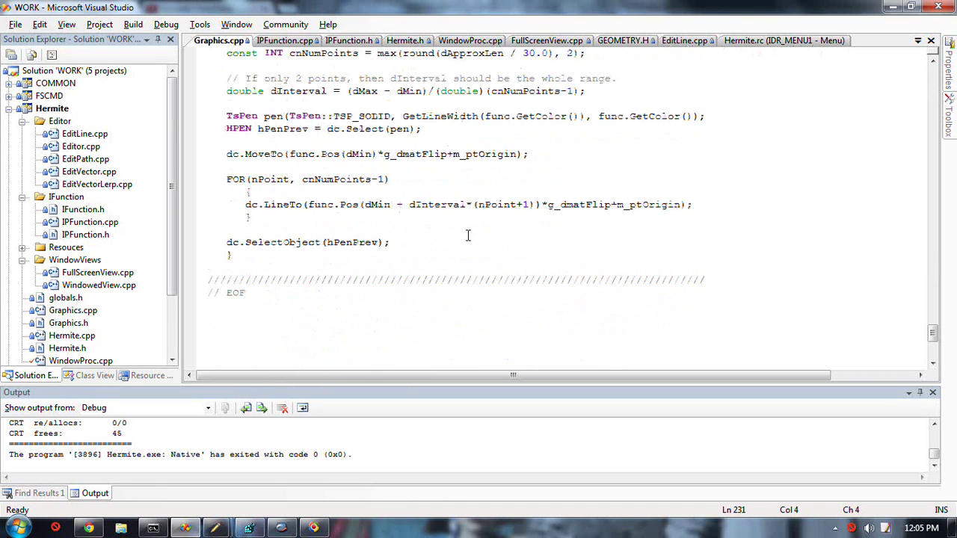
scroll(467, 236, "up", 3)
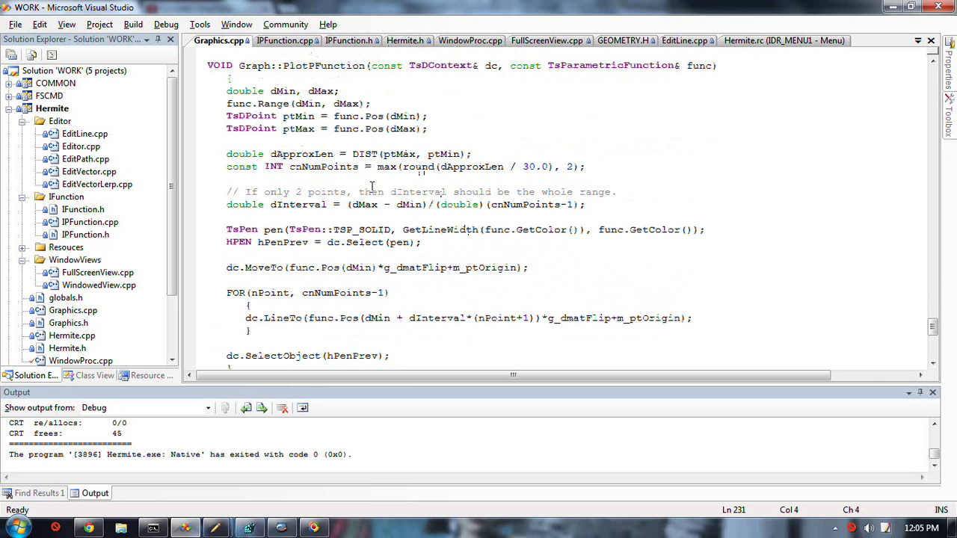
scroll(364, 189, "down", 3)
scroll(364, 188, "down", 1)
scroll(364, 189, "up", 5)
scroll(364, 189, "up", 3)
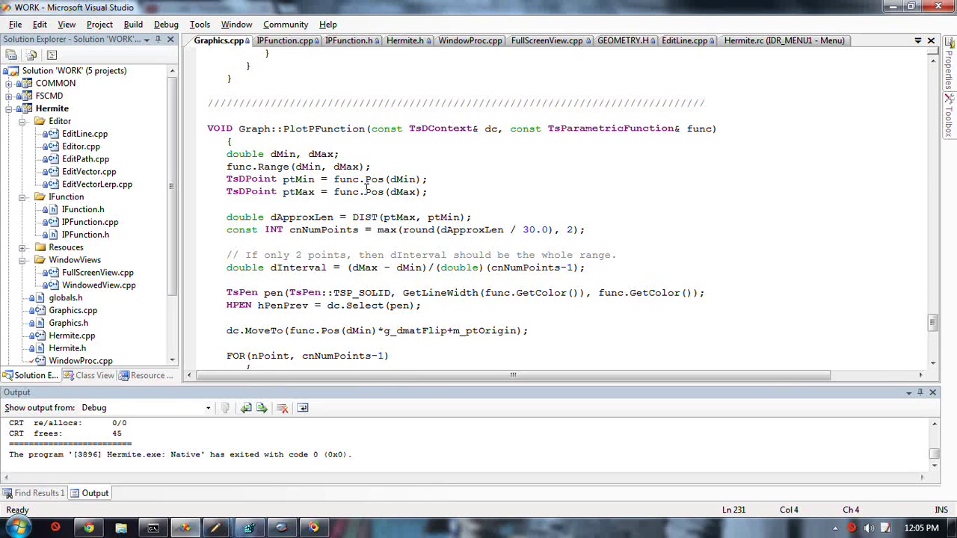
scroll(366, 168, "down", 4)
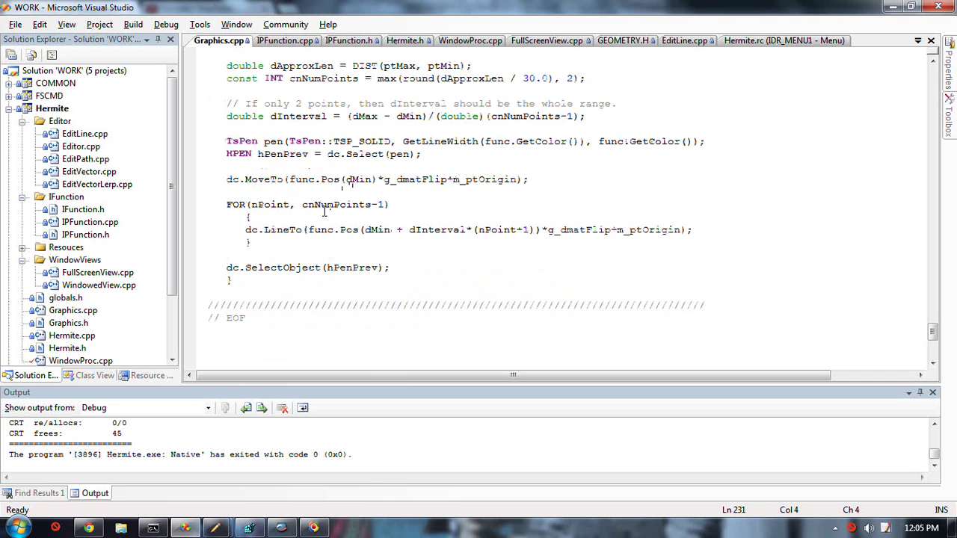
scroll(325, 212, "up", 3)
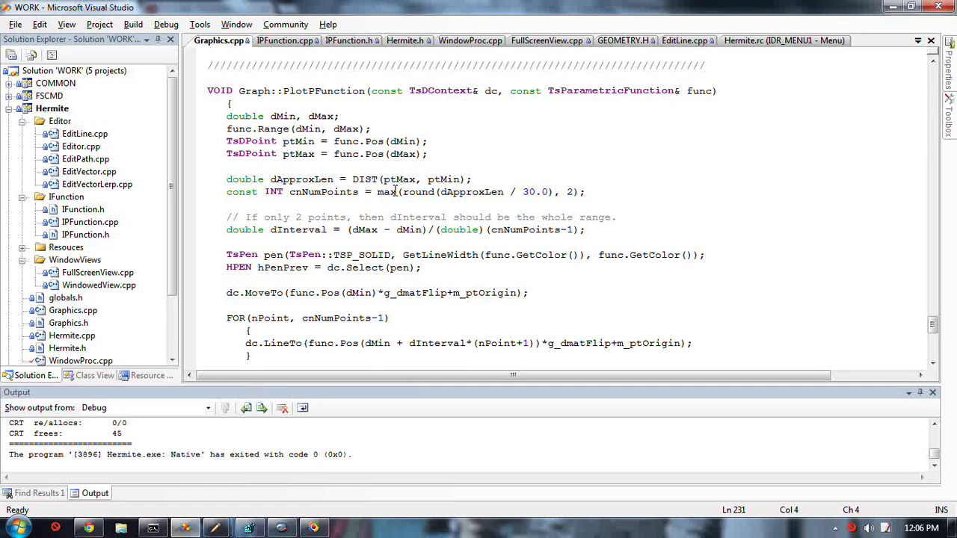
Step: Switch to Gmail in Chrome and open a blank New Message with the cursor in its body
left_click(88, 528)
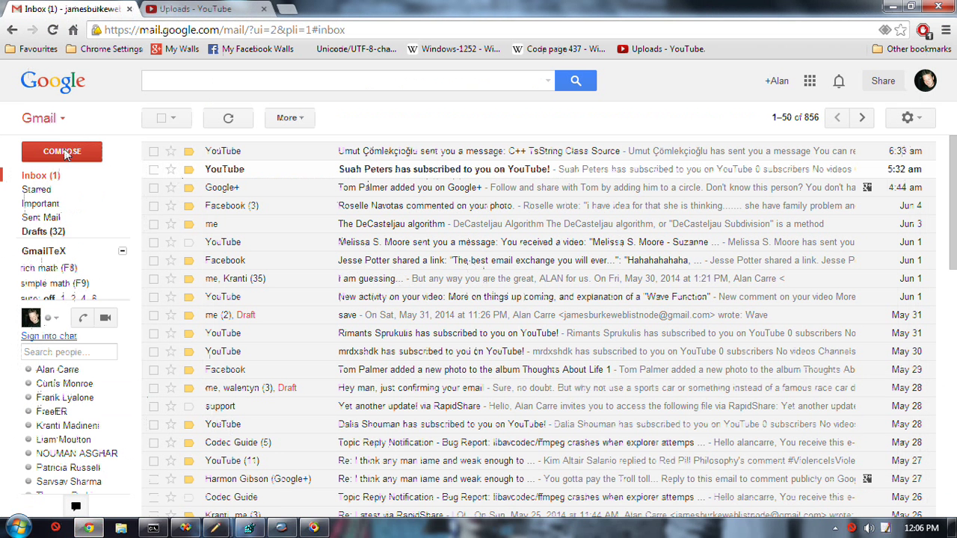
left_click(62, 151)
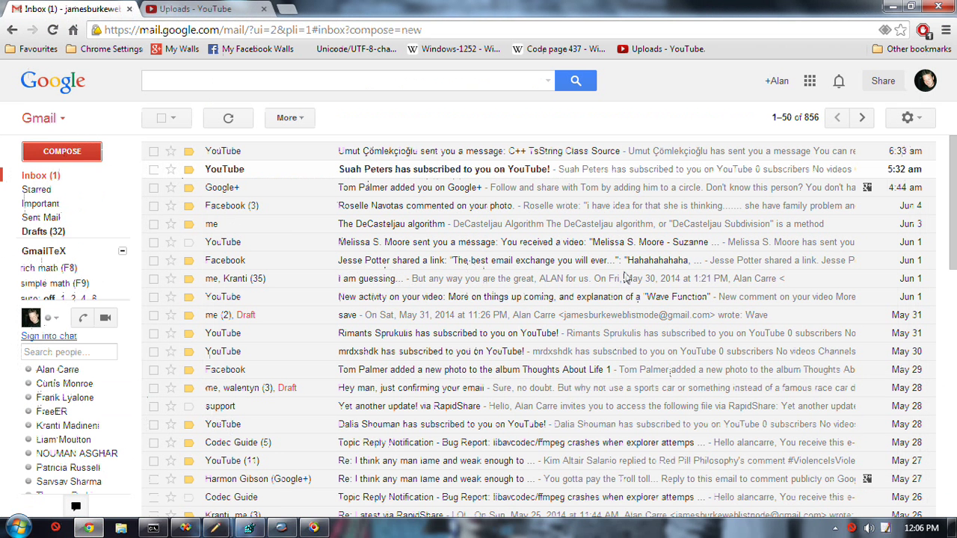
left_click(616, 309)
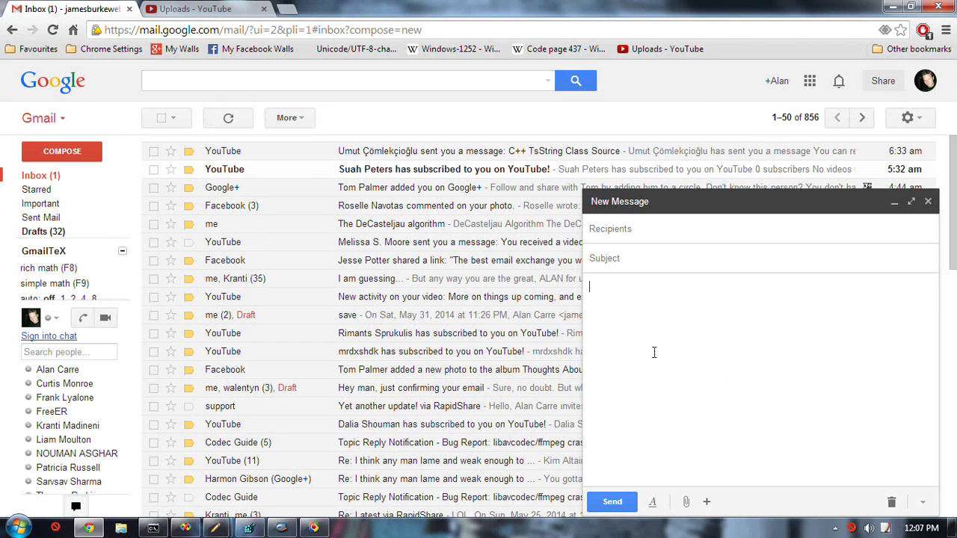
type("$f")
type("(t)")
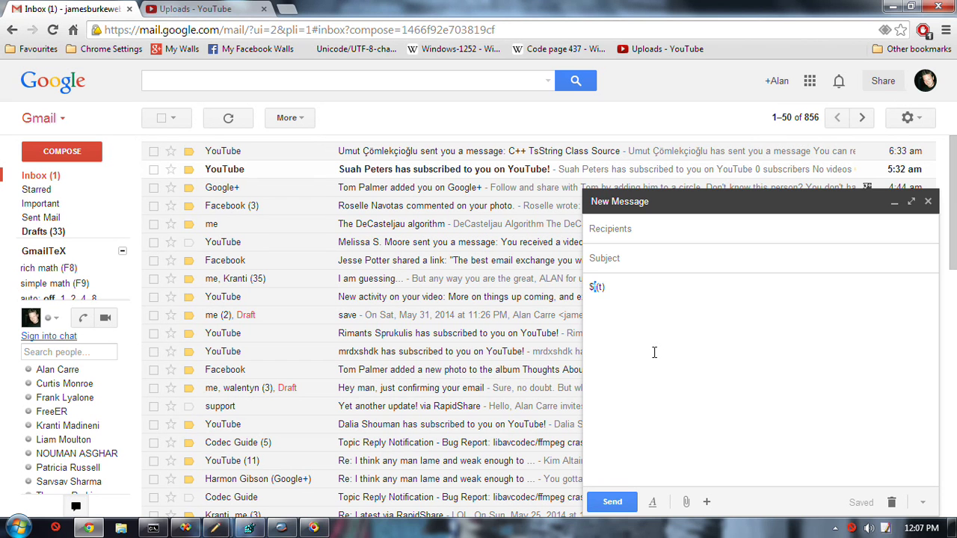
type("P")
type("\\vec")
type("{")
type("}")
Step: Render the $\vec{P}(t)$ source as a formula, then revert it to LaTeX
key("End")
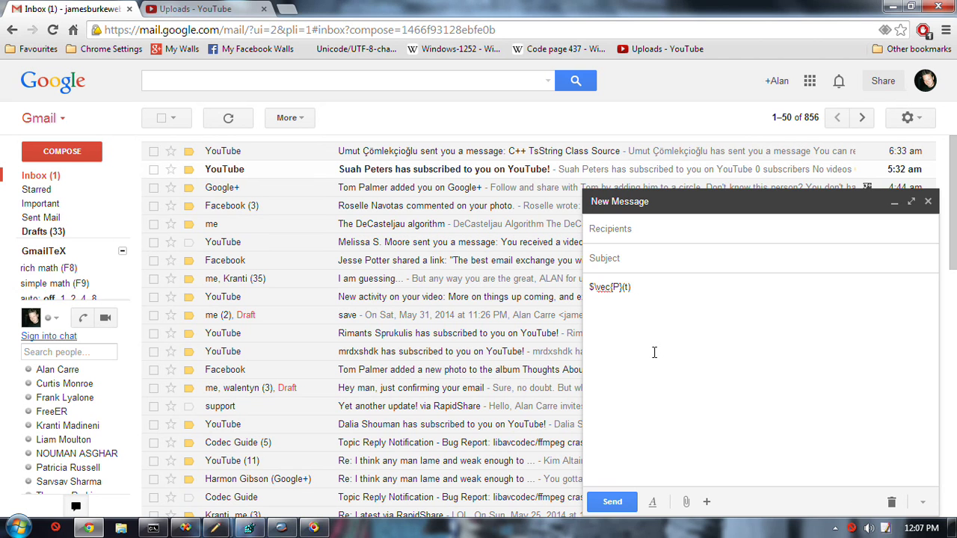
type("$")
key("F8")
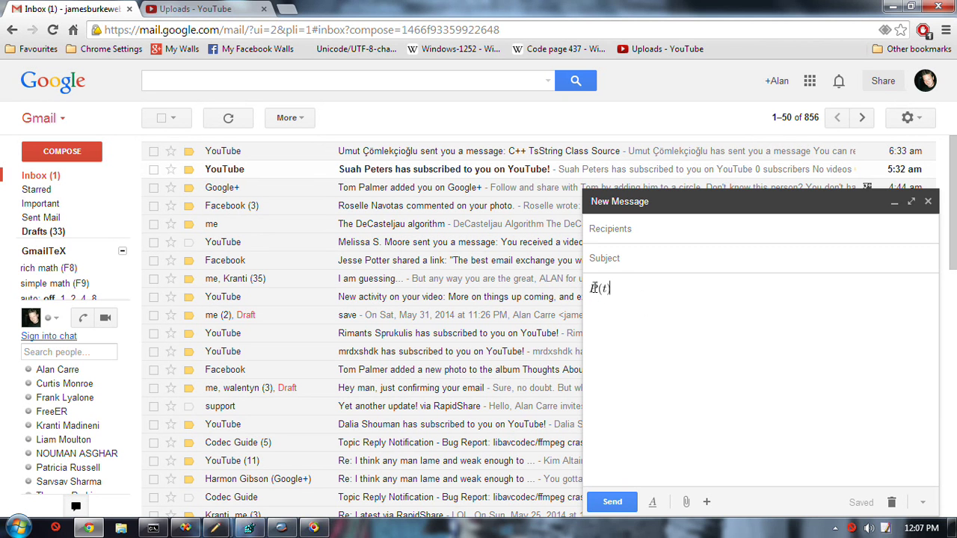
left_click(598, 292)
key("F8")
Step: Move the caret inside the P(t) source, delete a stray backslash, and switch to Visual Studio
key("End")
key("Left")
key("ctrl+Left")
type("\\")
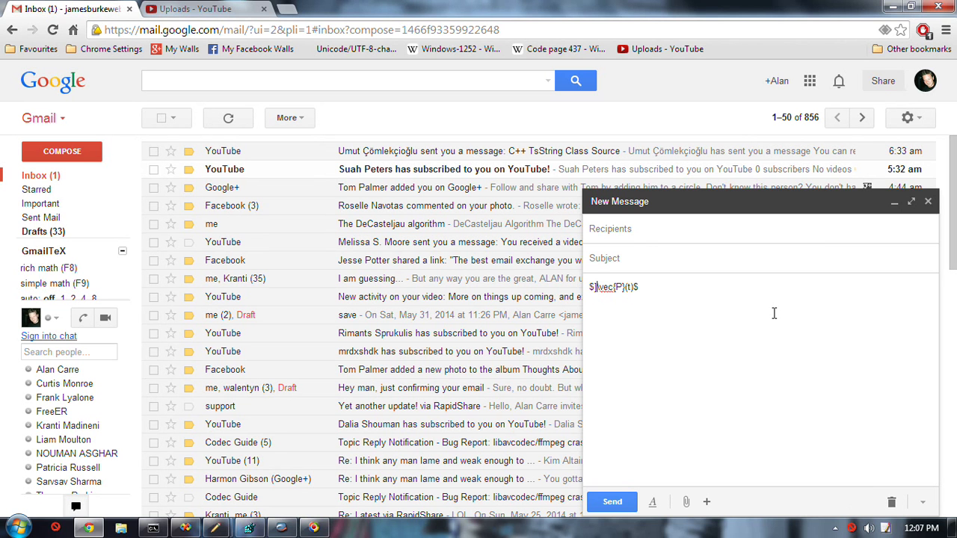
key("BackSpace")
key("alt+Tab")
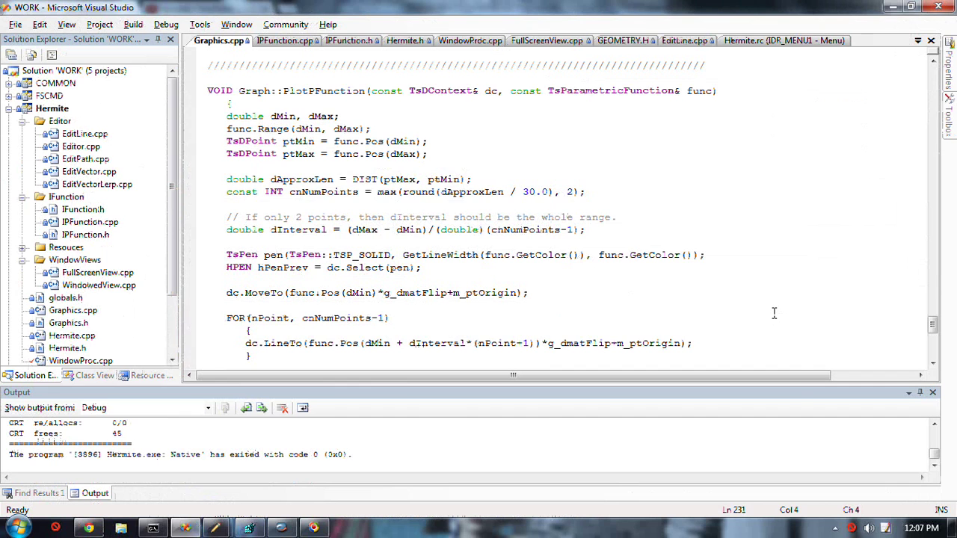
Step: Copy the \frac{\mathrm{d} }{\mathrm{d} x} snippet from the Notepad2 GmailTeX notes, then switch back
key("alt+Tab")
key("alt+Tab")
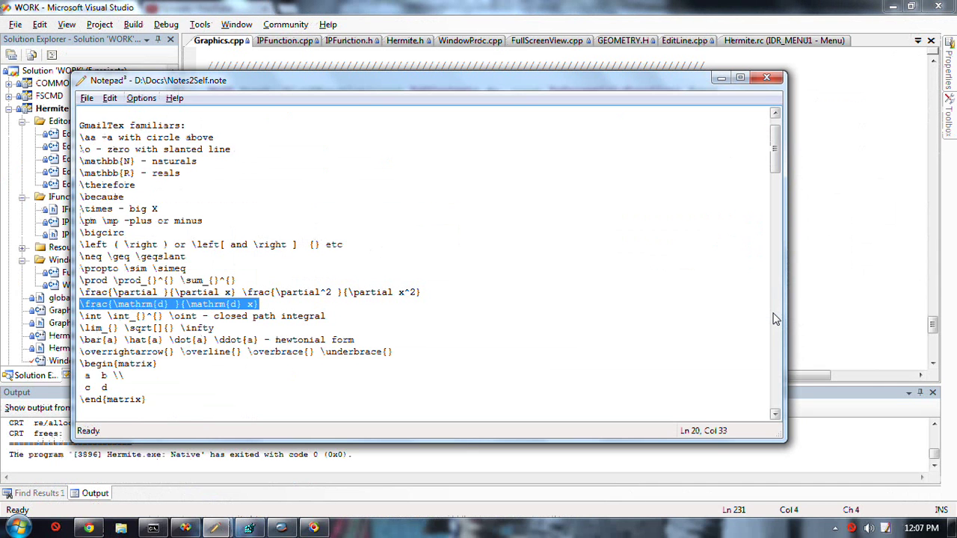
key("alt+Tab")
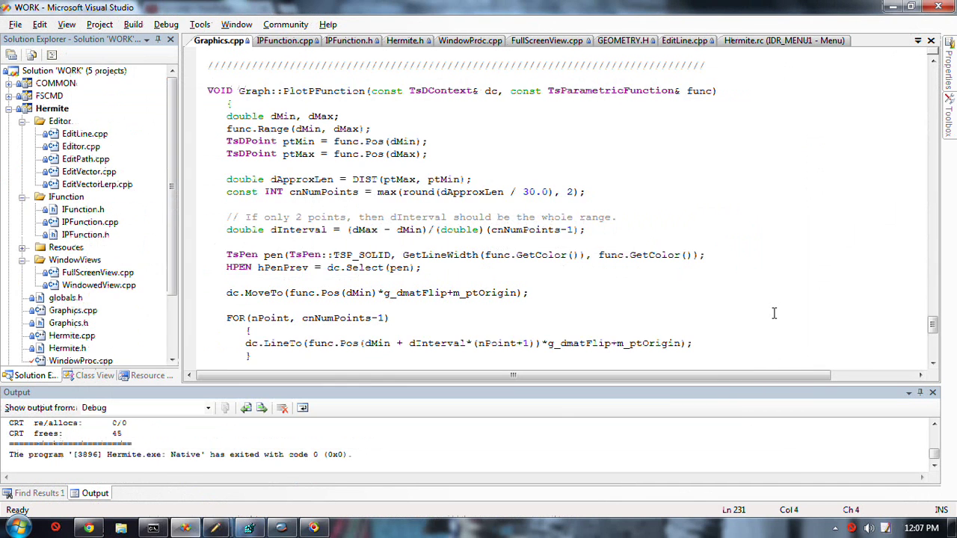
key("alt+Tab")
key("alt+Tab")
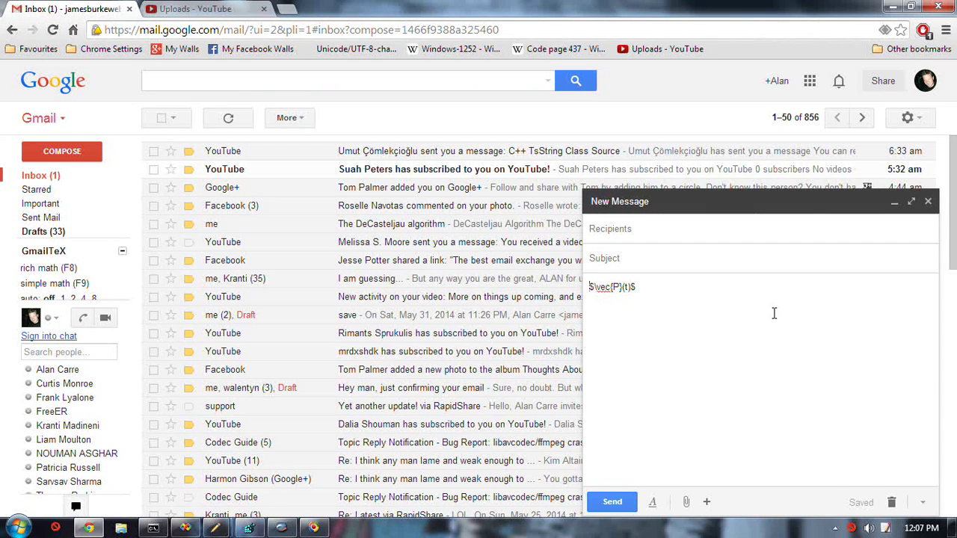
Step: Paste the \frac{\mathrm{d} }{\mathrm{d} x} snippet and move \vec{P} into its numerator
type("\\frac{\\mathrm{d} }{\\mathrm{d} x}")
key("shift+Right")
key("shift+Right")
key("shift+Right")
key("shift+Right")
key("shift+Right")
key("shift+Right")
key("shift+Right")
key("ctrl+c")
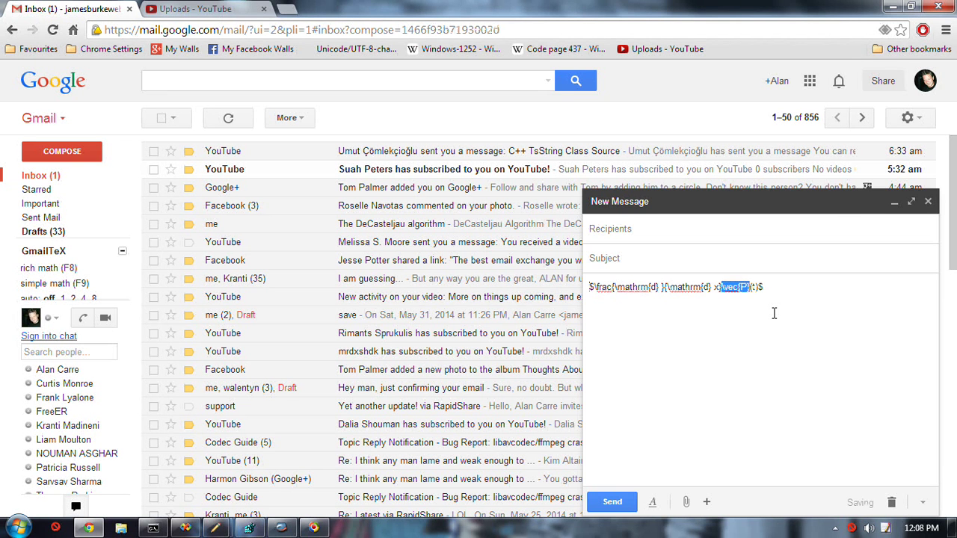
key("Delete")
type("}")
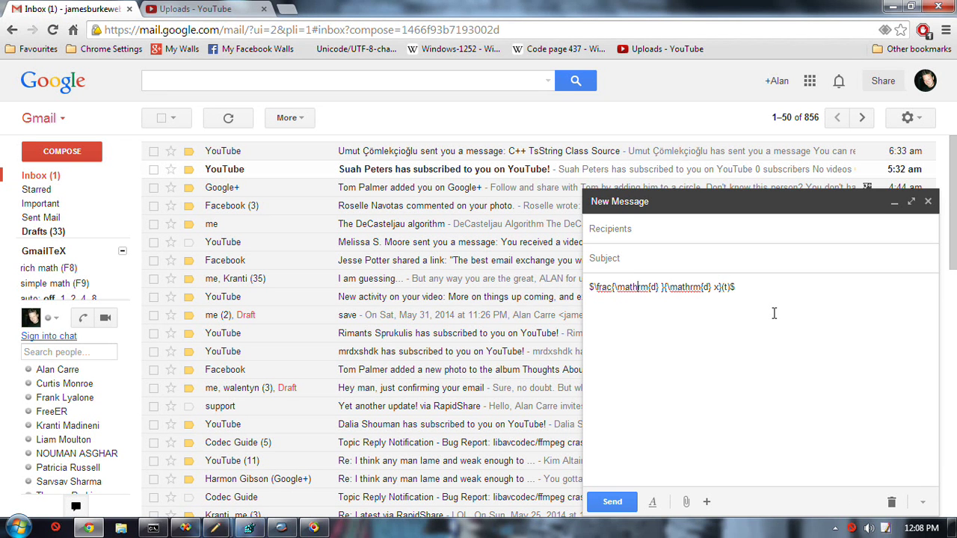
key("Left")
key("Left")
key("Left")
key("Right")
key("Right")
key("Right")
key("Delete")
key("ctrl+v")
Step: Change the denominator variable x to t and delete the trailing (t)
key("Right")
key("Right")
key("Right")
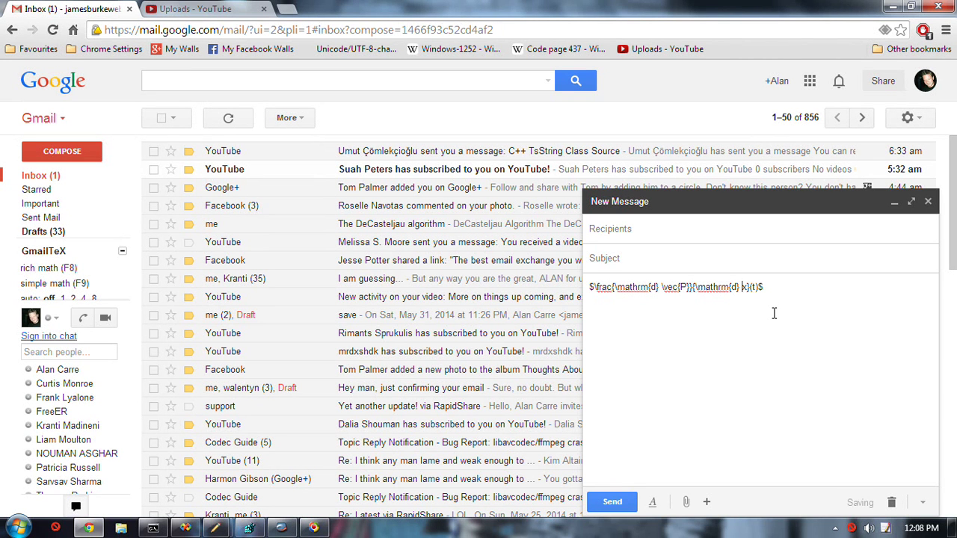
key("End")
key("Left")
key("Left")
key("Left")
key("shift+Left")
type("t")
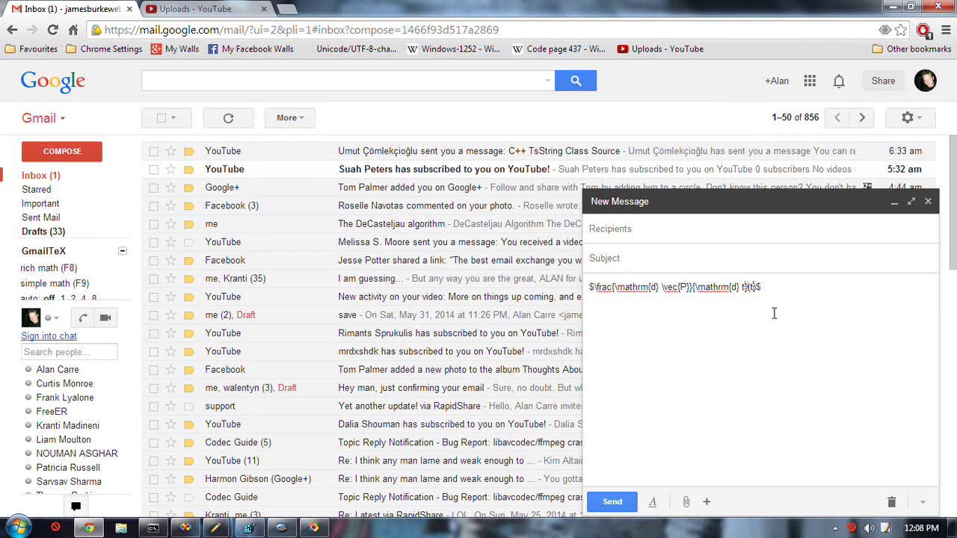
key("Delete")
key("Delete")
key("Delete")
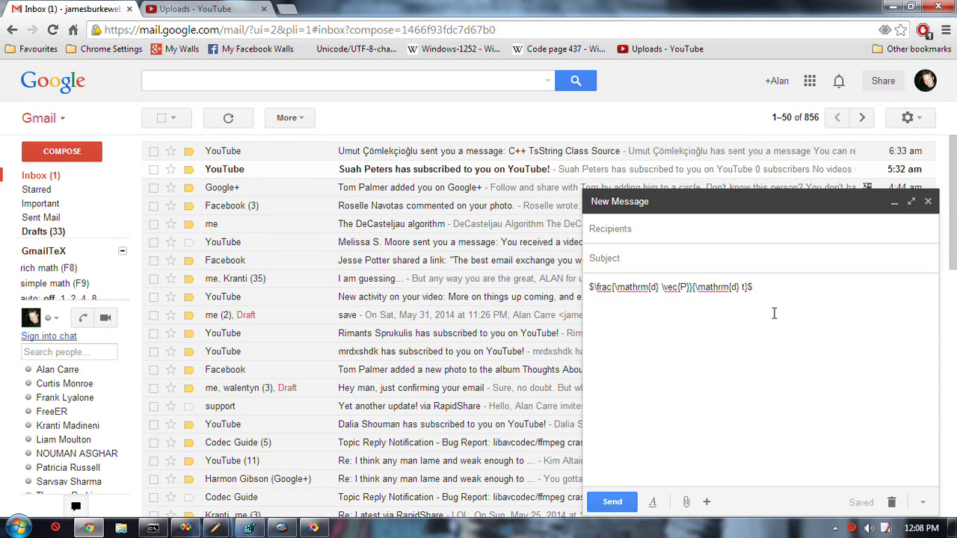
key("shift+Home")
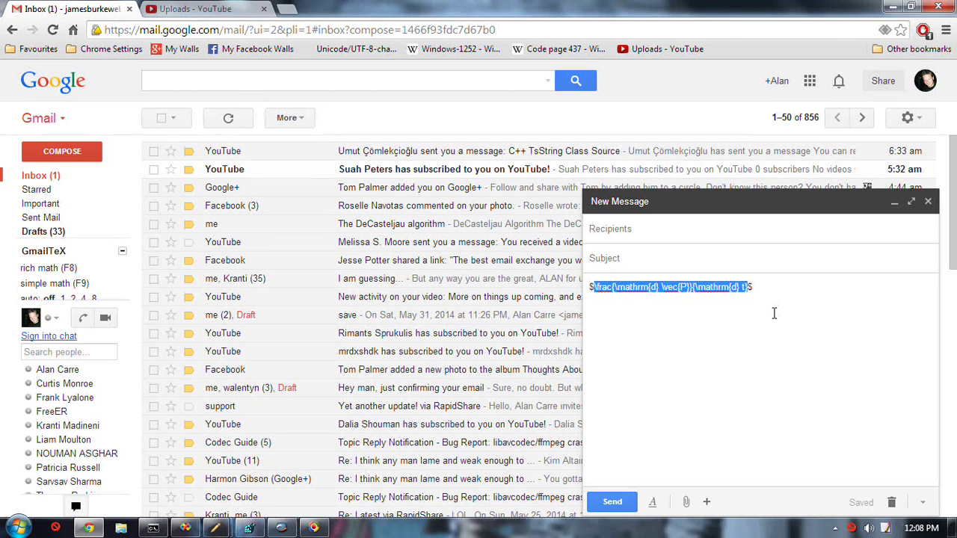
type("ra")
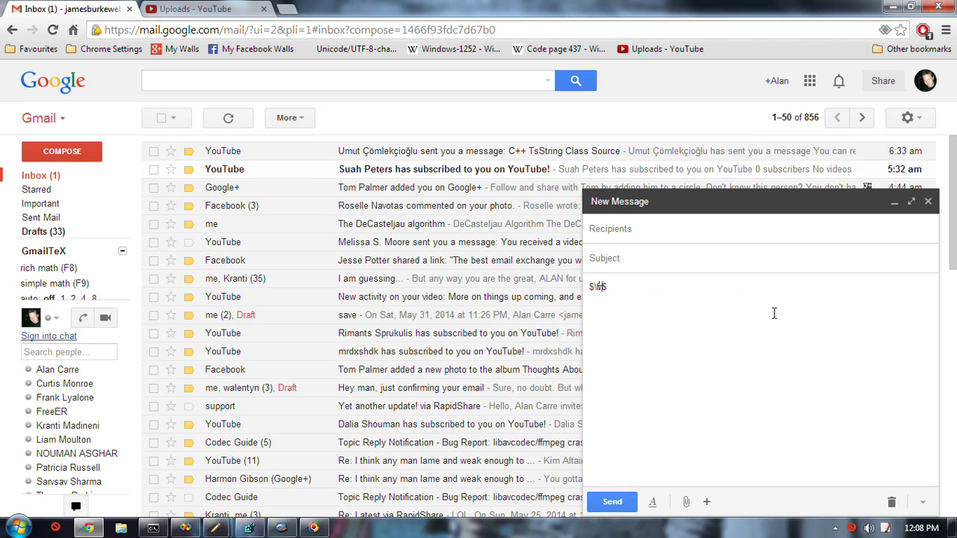
type("c")
type(" {")
type("\\vec")
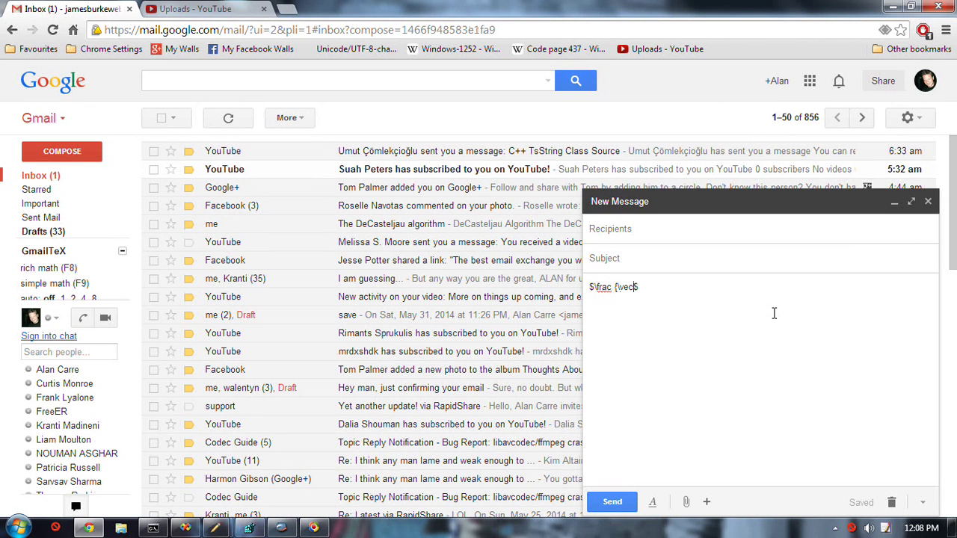
type("{")
type("P")
type("}")
type("{")
type("t")
type("+")
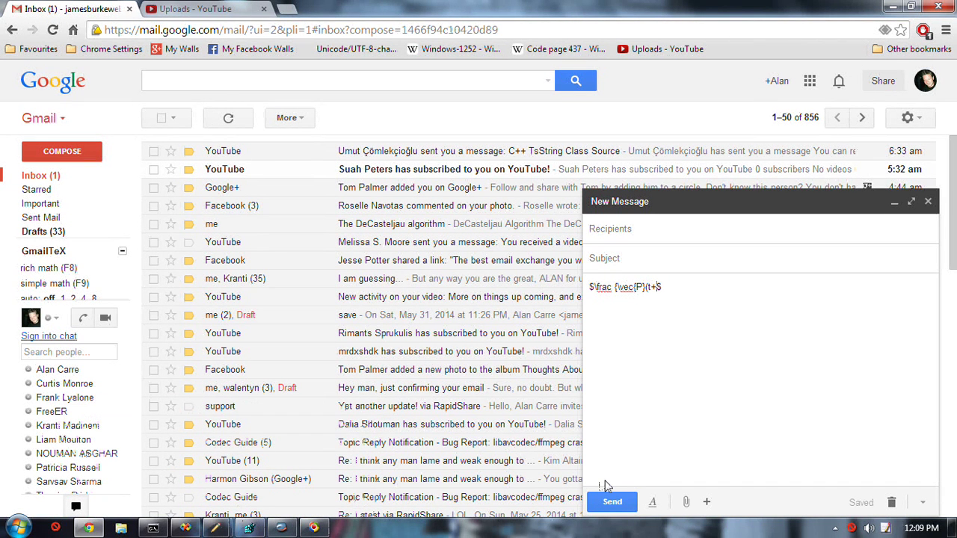
type("\\delta")
type(" t")
Step: Render the retyped $\frac {\vec{P}}(t+\delta t$ formula, which produces an Invalid Equation error
key("Right")
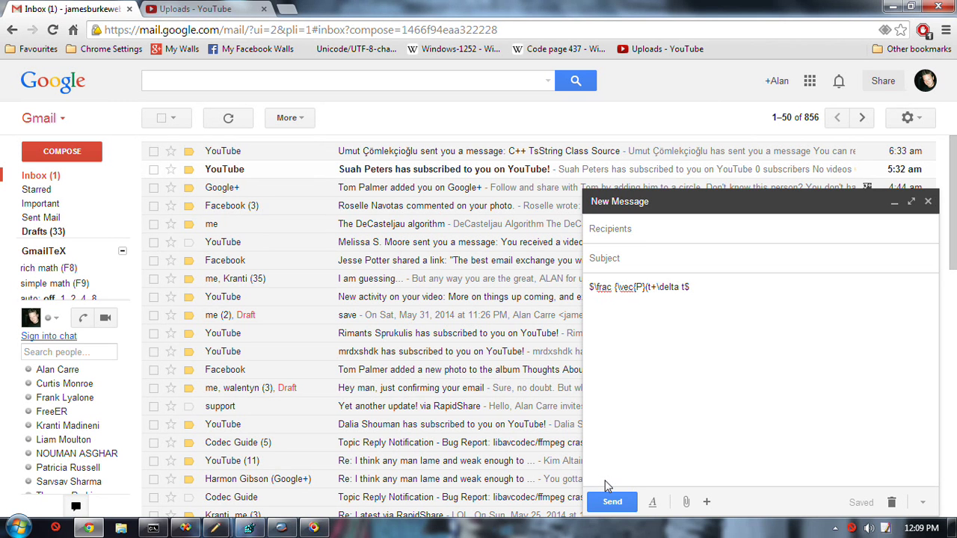
key("F8")
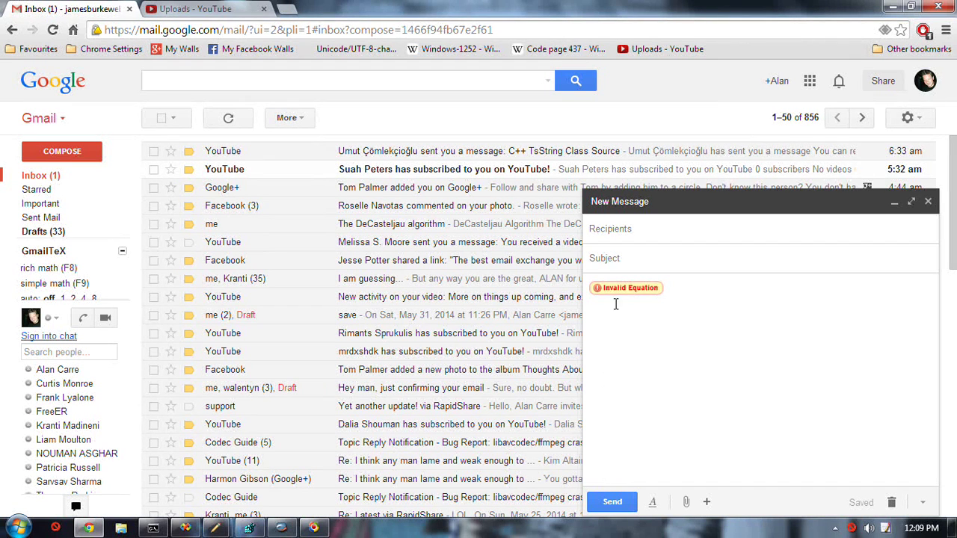
Step: Revert the invalid equation to editable source $\frac {\vec{P}}(t+ \delta t$ and place the caret after delta
left_click(622, 290)
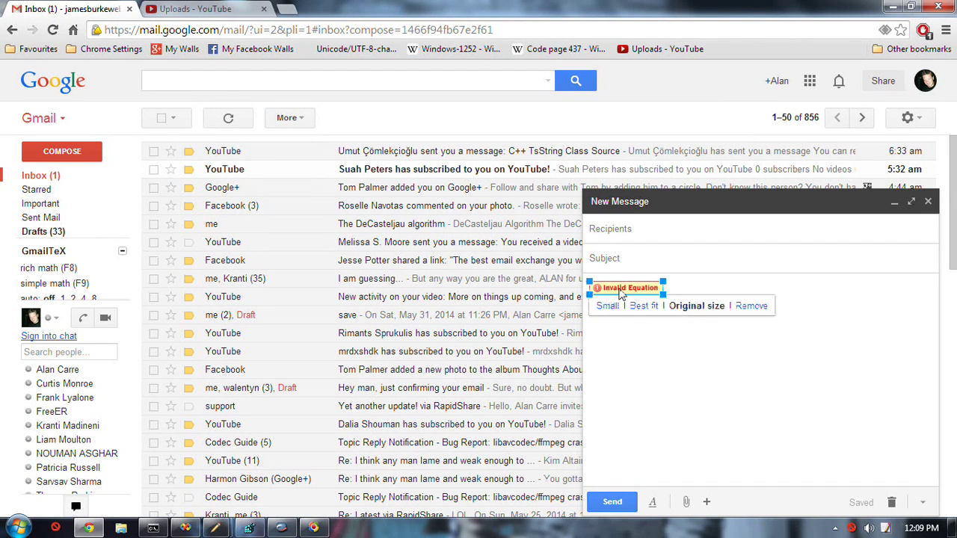
key("ctrl+z")
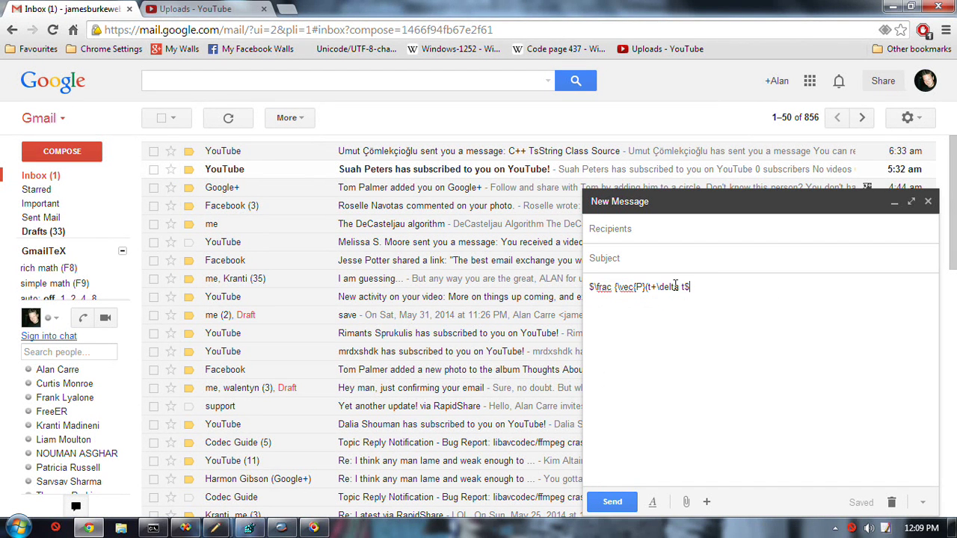
key("Left")
key("Left")
key("Left")
key("Right")
key("Right")
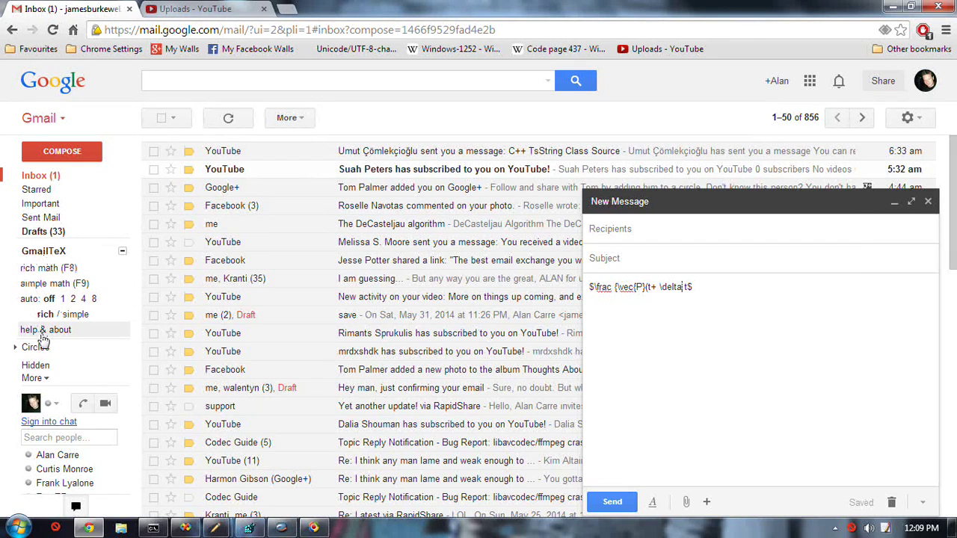
left_click(44, 330)
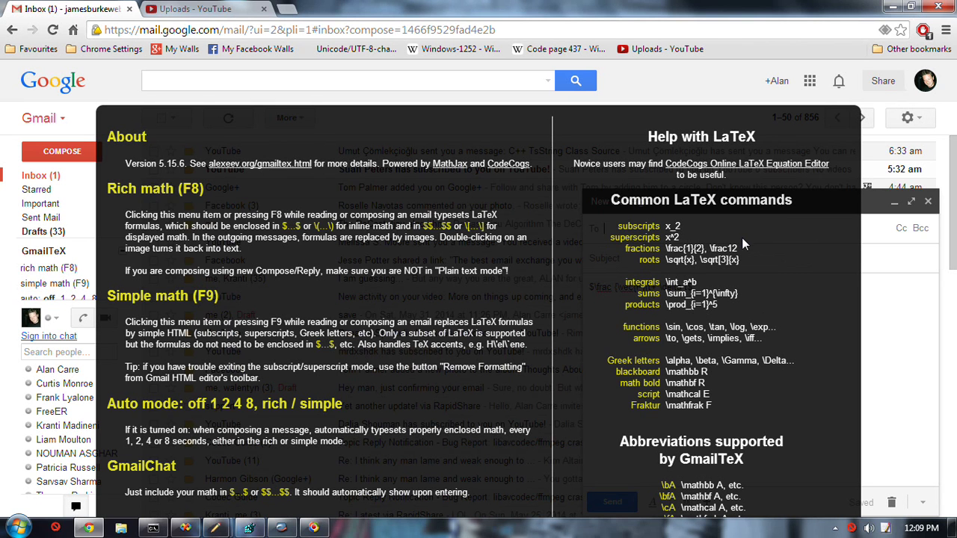
left_click(891, 399)
key("Escape")
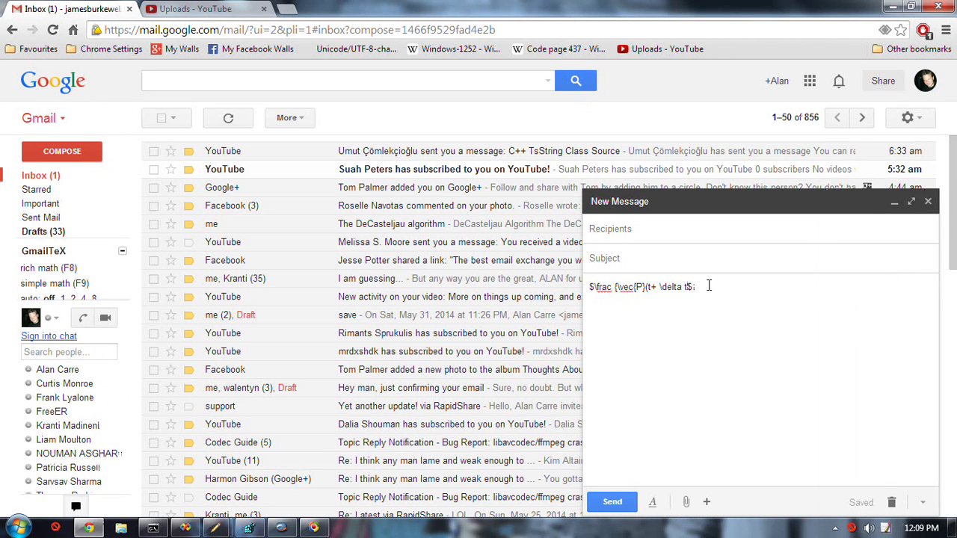
Step: Change \delta to \Delta, try rendering, and revert the invalid equation to source
key("Left")
key("Left")
key("Left")
key("BackSpace")
type("D")
key("End")
key("F8")
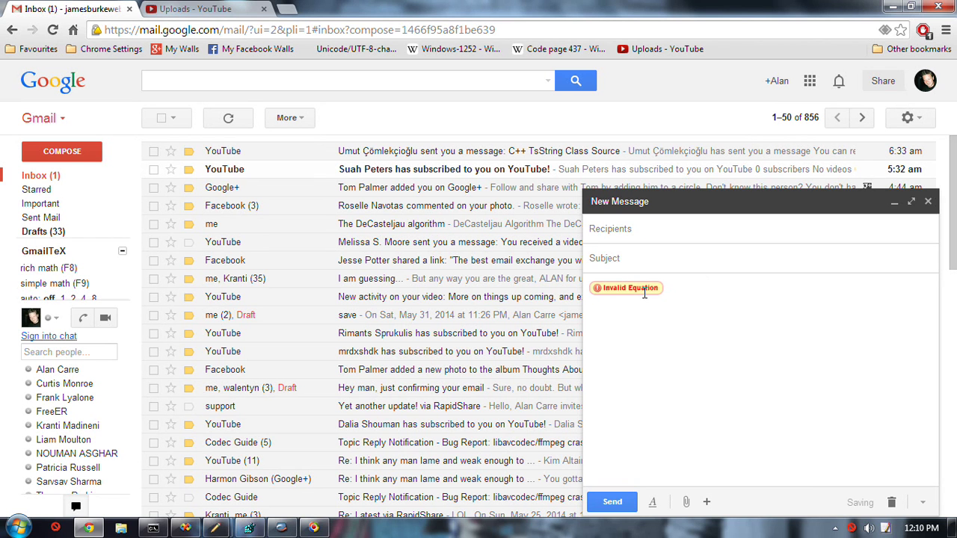
left_click(644, 290)
key("F8")
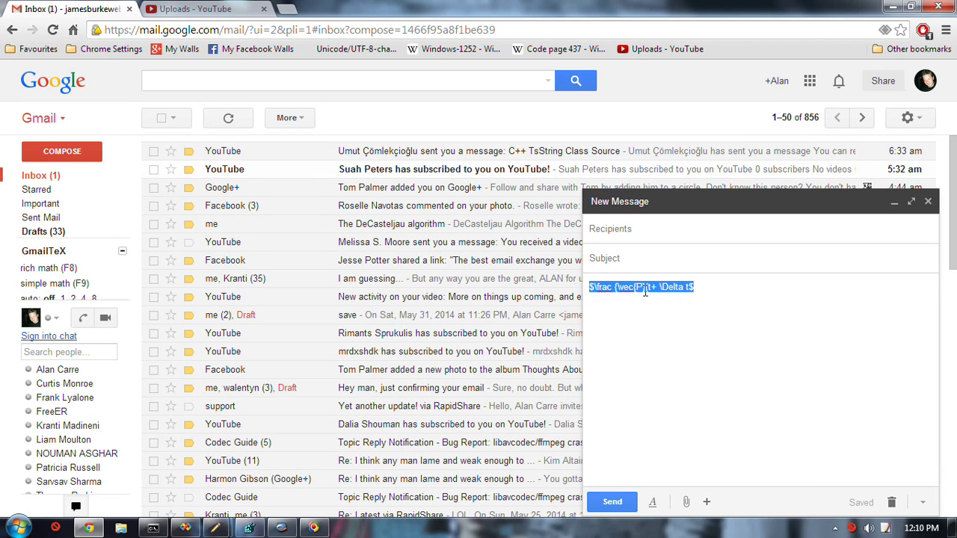
Step: Fix the braces so the numerator reads \vec{P}(t+\Delta t) minus \vec{P}(t), then render
left_click(670, 291)
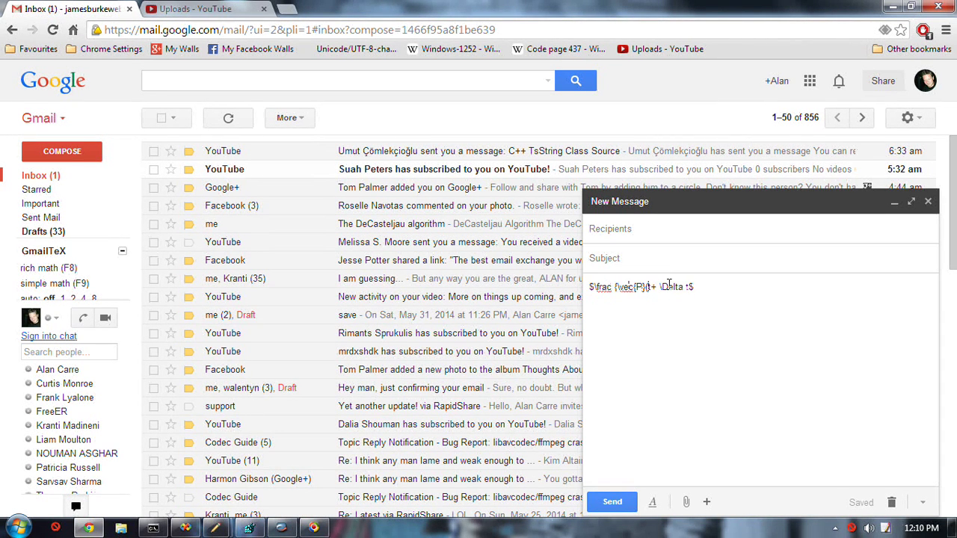
type(")")
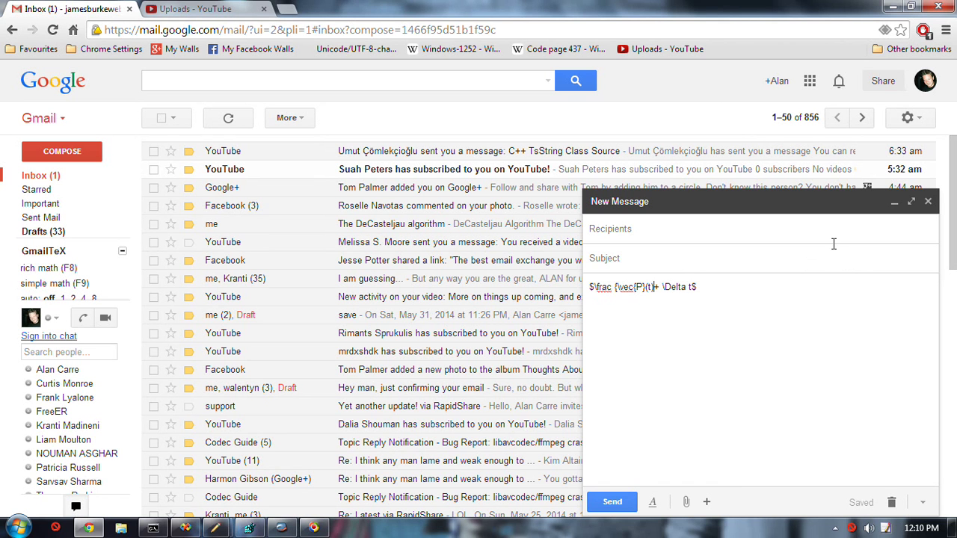
type("}")
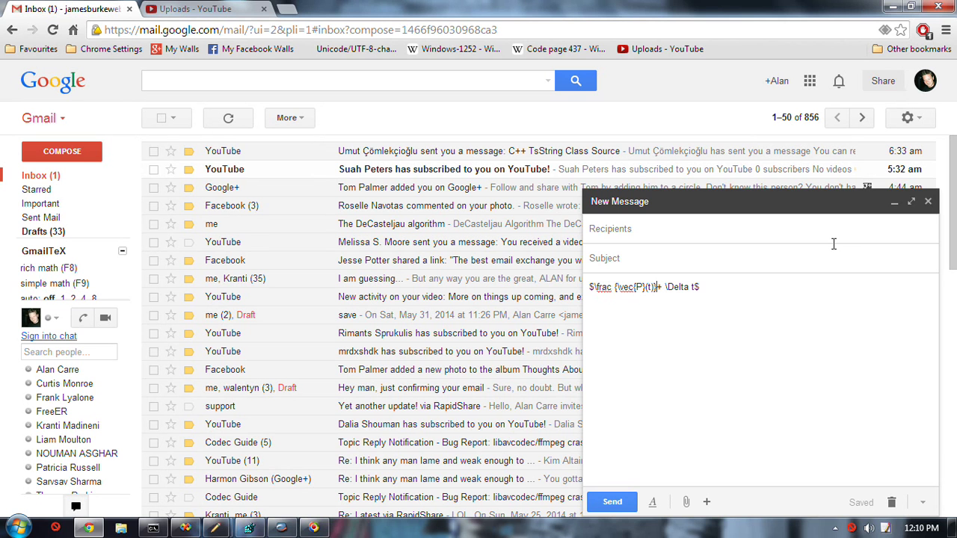
type("{")
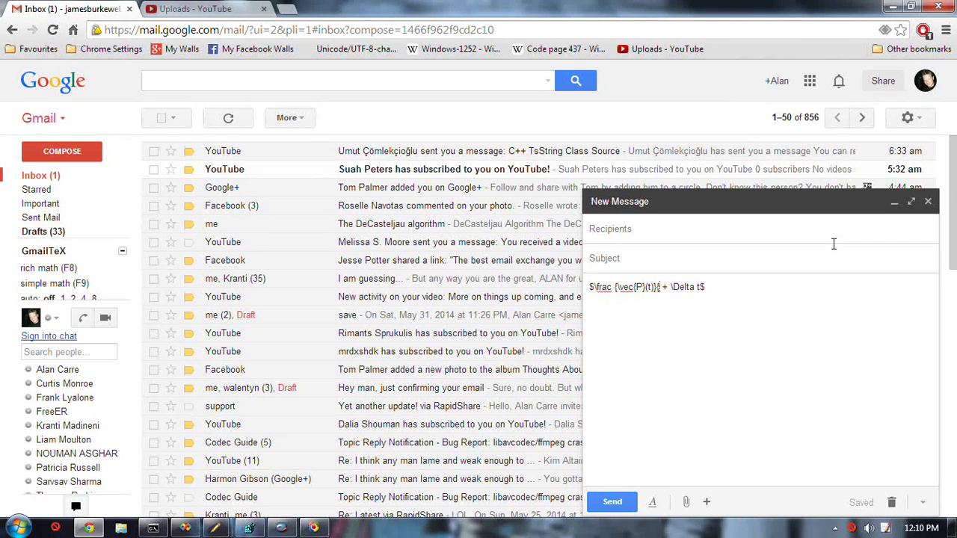
key("BackSpace")
key("shift+Left")
key("shift+Left")
key("shift+Left")
key("BackSpace")
key("Delete")
key("Right")
key("Right")
key("Right")
key("Right")
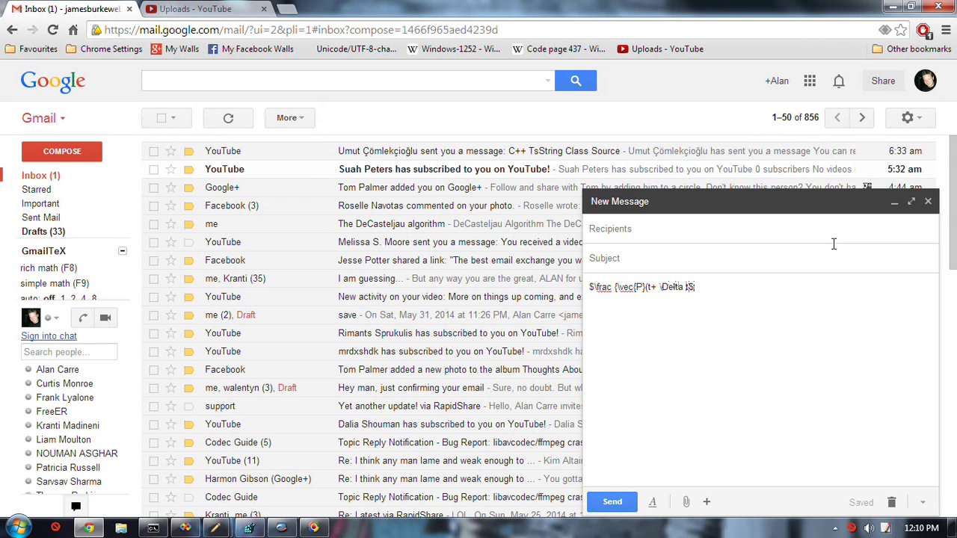
type(")")
type("}")
type(" - ")
type("\\vec{P")
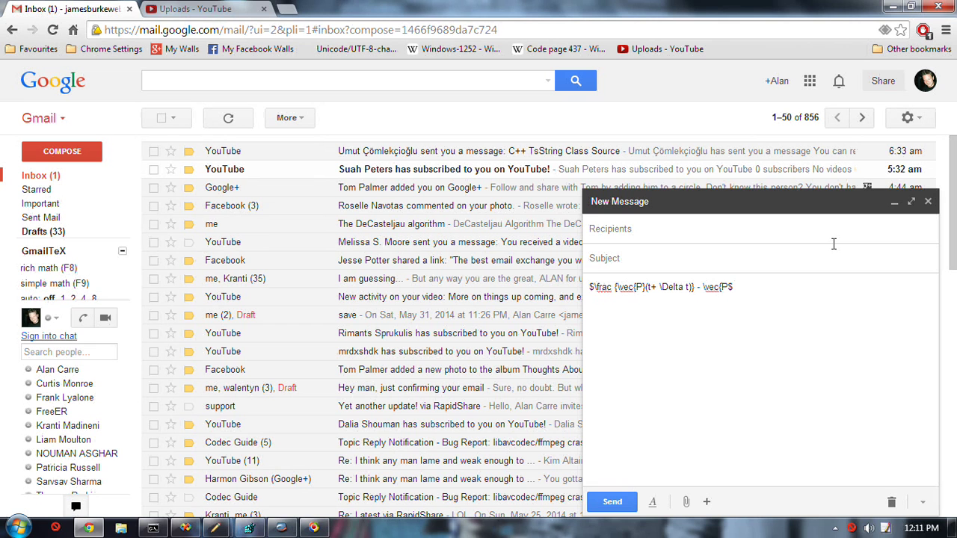
type("(t)")
key("Left")
key("Left")
key("Left")
type("}")
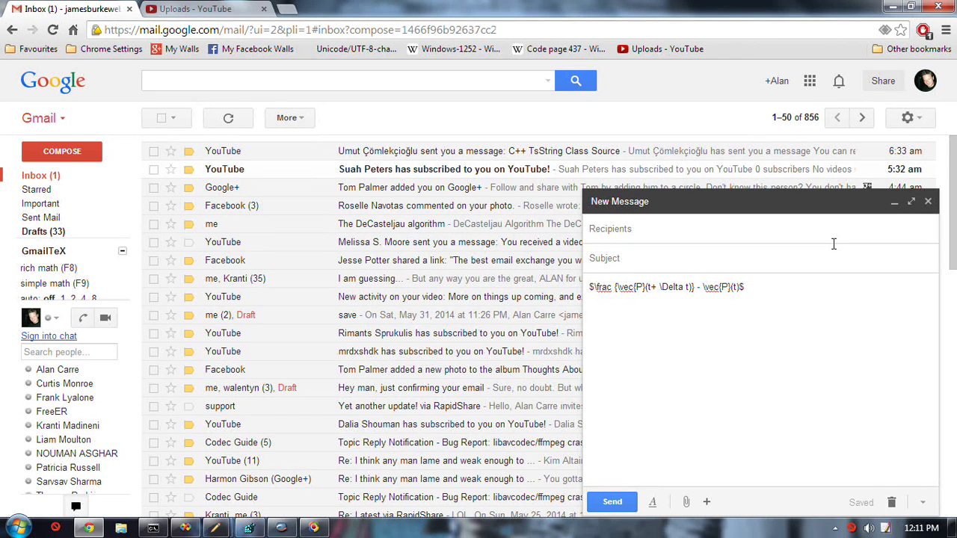
type("}{")
type("\\Delta ")
type(" t")
type("}")
key("F8")
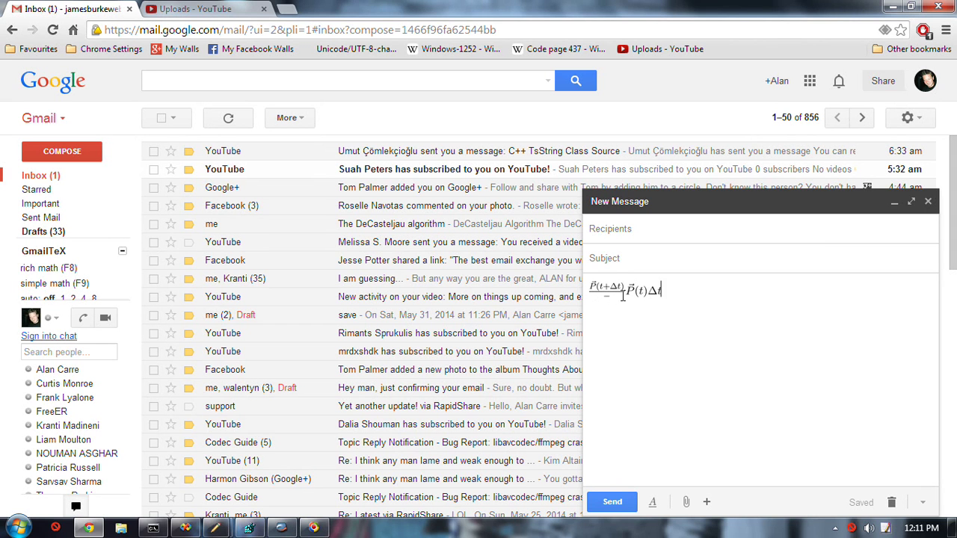
Step: Remove the extra closing brace after \Delta t) and re-render the difference quotient
left_click(632, 294)
key("F8")
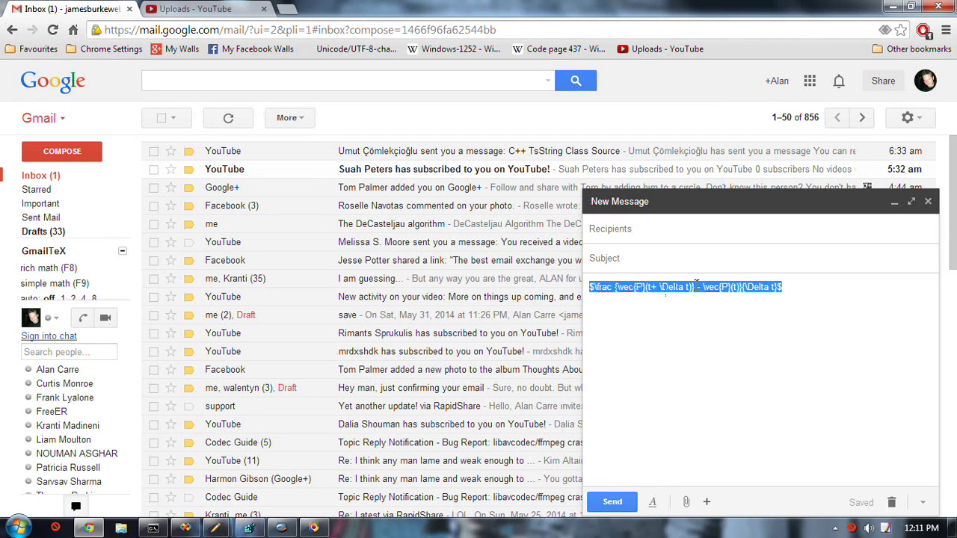
left_click(811, 297)
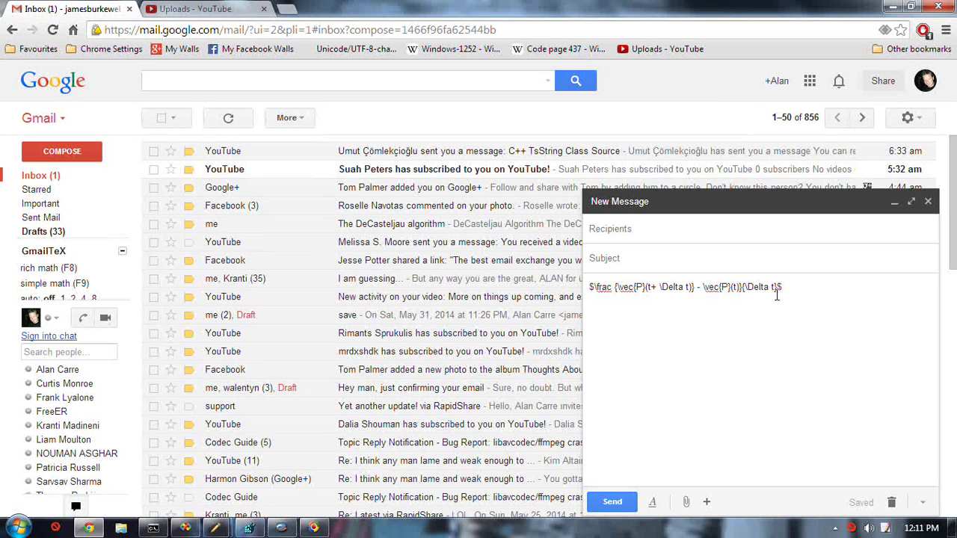
key("BackSpace")
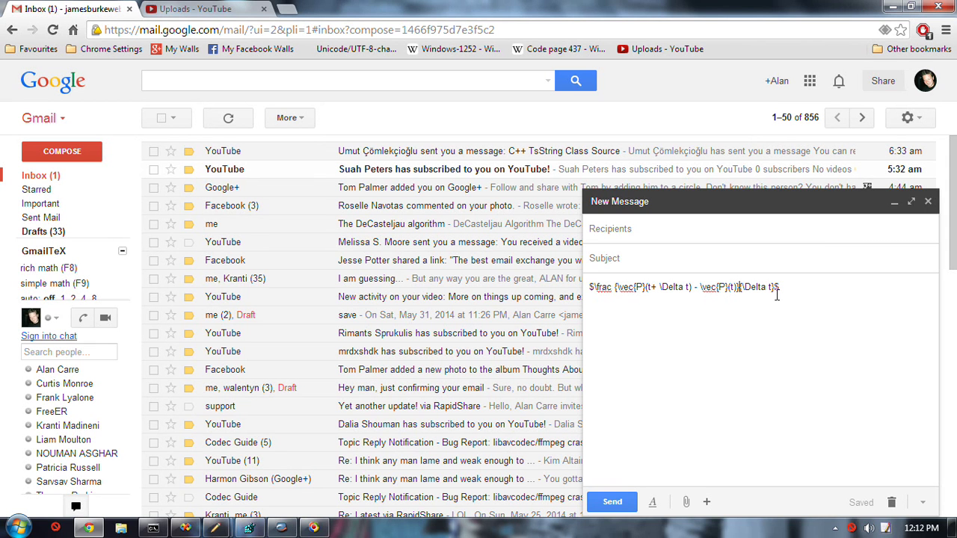
key("F8")
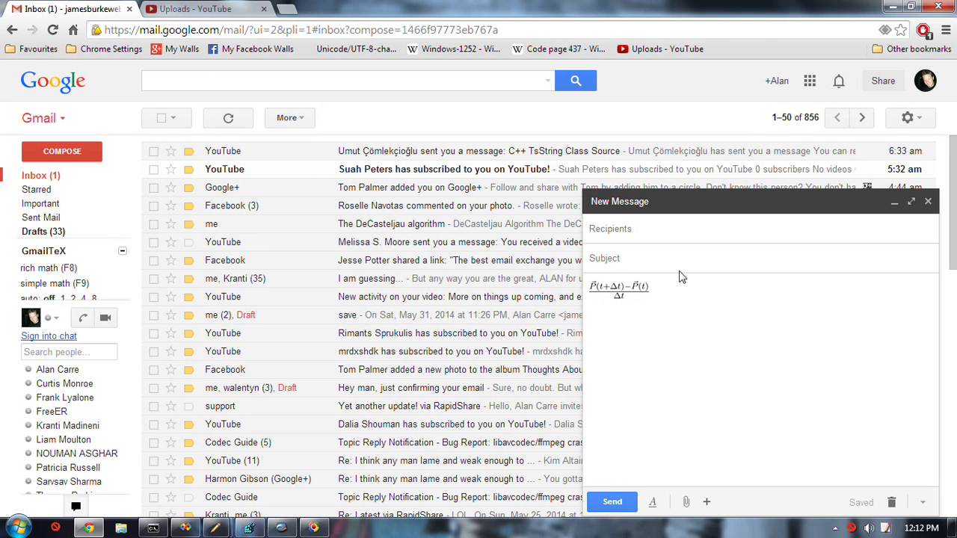
Step: Append \cdot \Delta t to the difference quotient source and render it
left_click(617, 296)
key("F8")
left_click(792, 287)
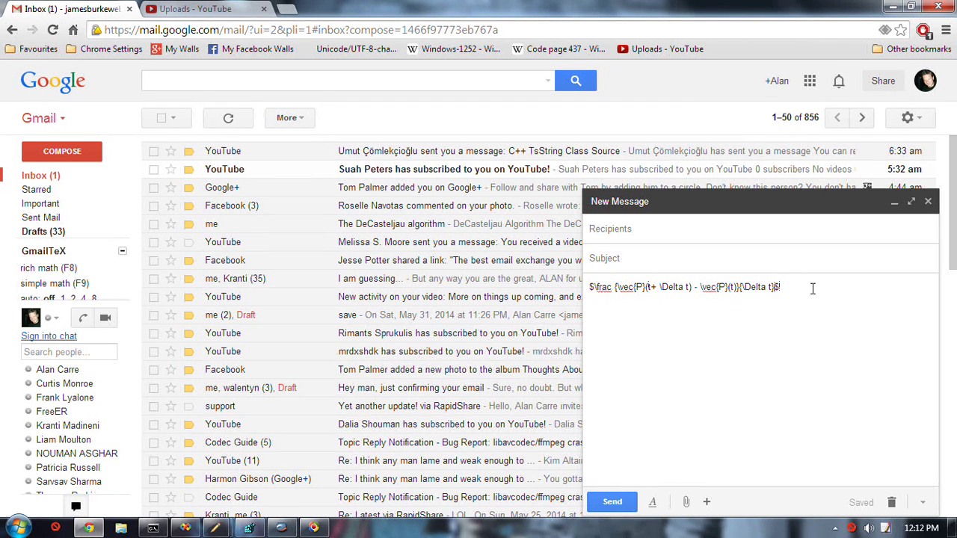
type("\\")
type("cdot ")
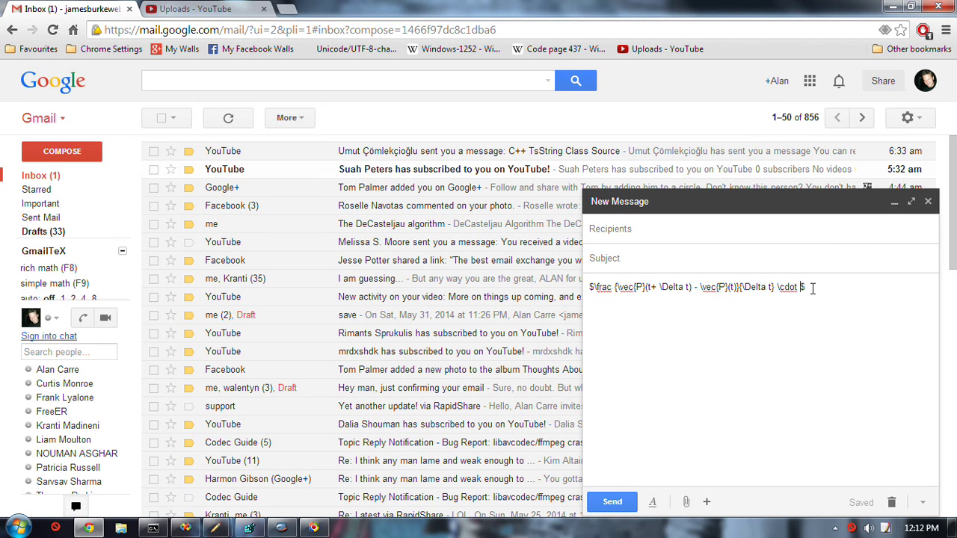
type(" \\Delta t")
key("BackSpace")
key("F8")
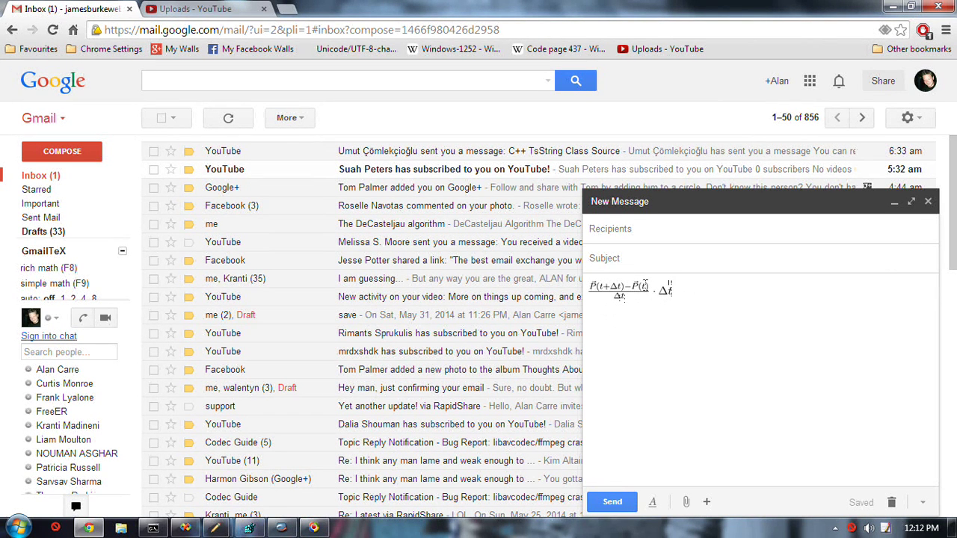
Step: Place the caret after the Δt term and switch over to Visual Studio
left_click(675, 293)
key("alt+Tab")
key("alt+Tab")
key("Tab")
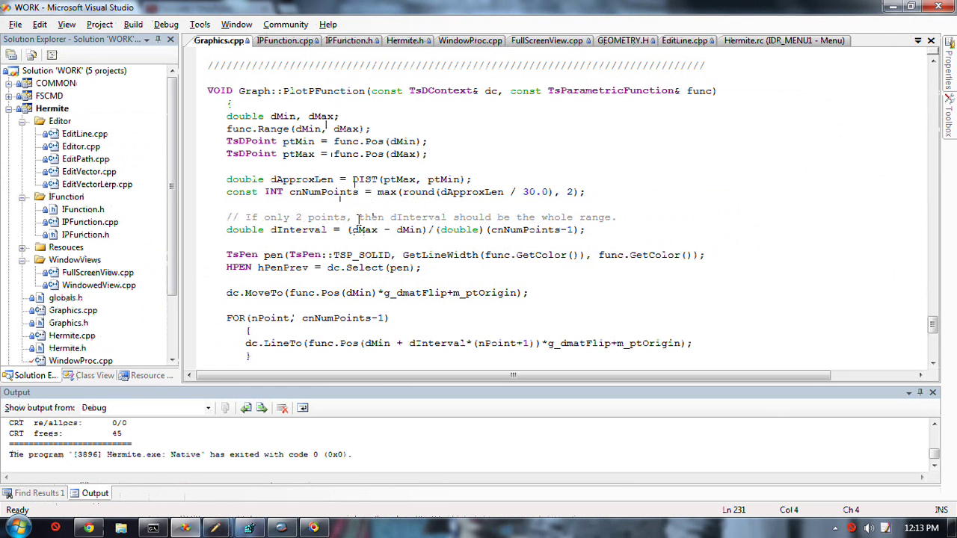
Step: Review the Graphics.cpp PlotPFunction code in Visual Studio, then return to Gmail
left_click(383, 276)
scroll(441, 291, "down", 2)
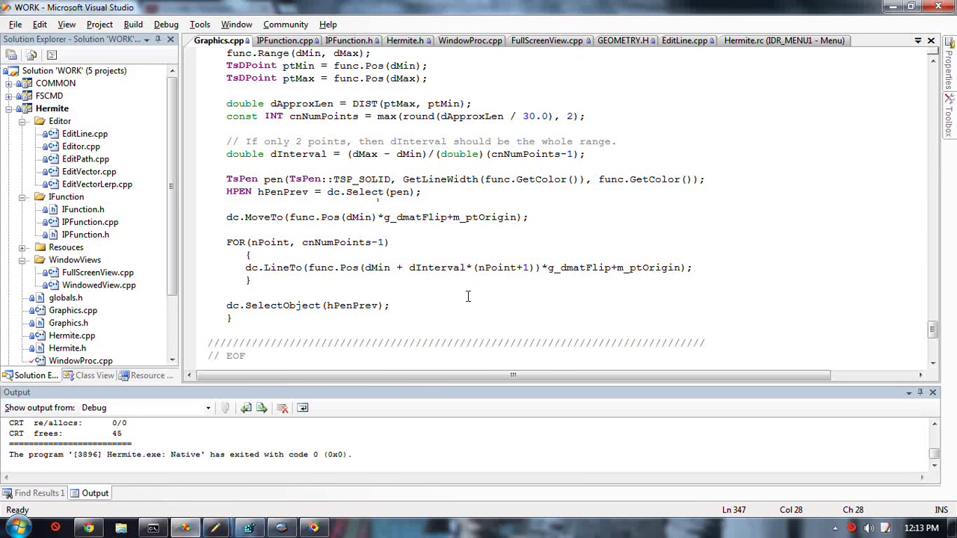
scroll(252, 269, "up", 2)
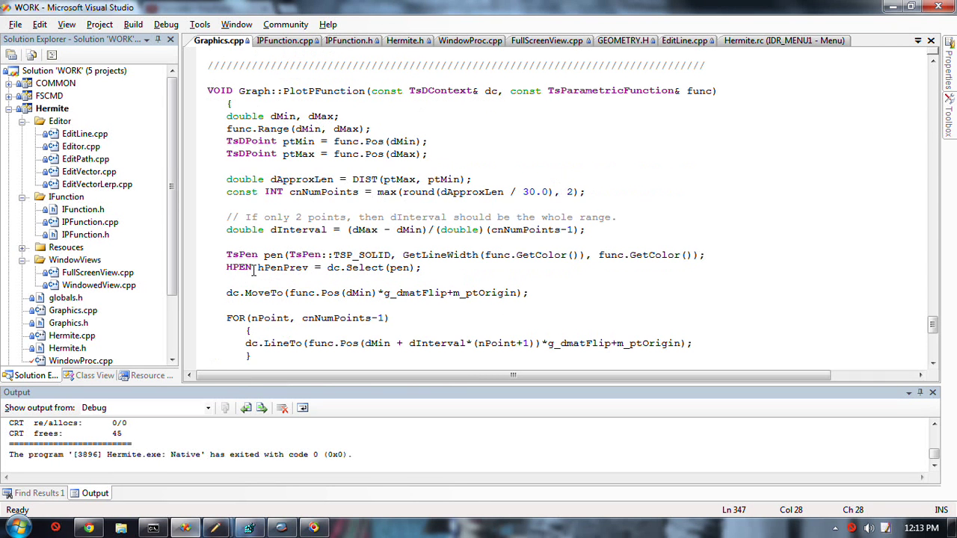
scroll(252, 270, "down", 1)
scroll(269, 250, "up", 1)
left_click(90, 528)
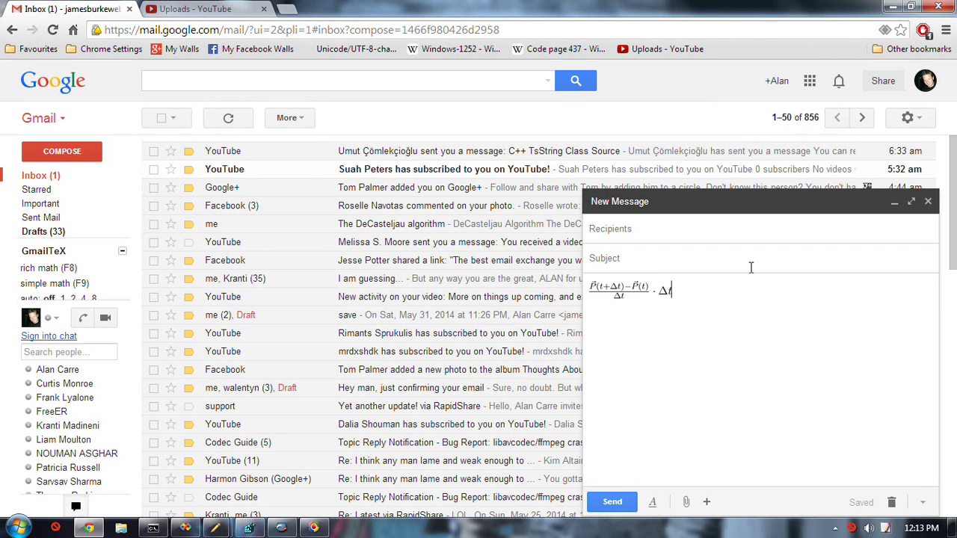
Step: Place the caret after the first formula to start the $\vec{P_0} + t \cdot \vec{v}$ line
left_click(695, 290)
type("i")
type("ec")
type("{P")
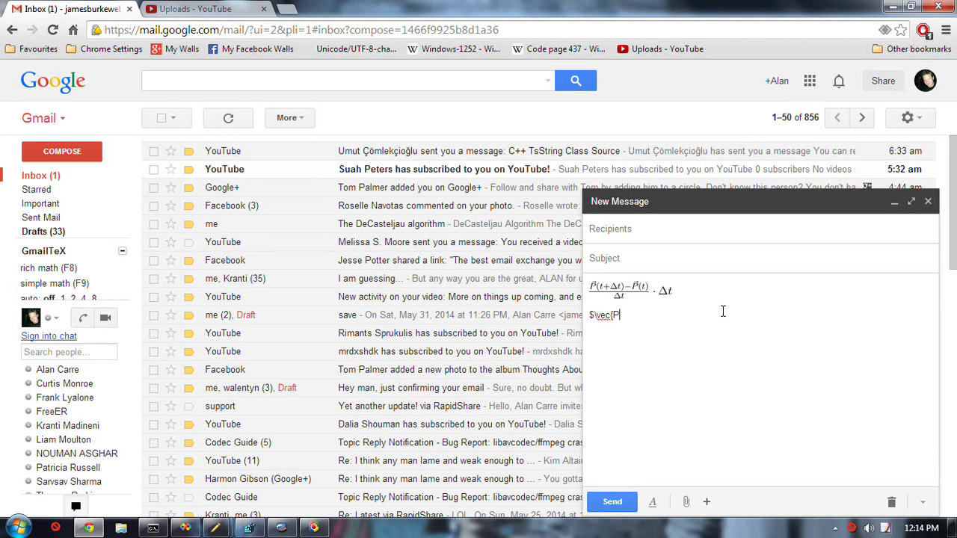
type("0")
type("*\\c")
type("dot")
type(" \\ve")
type("{")
type("}")
type("%")
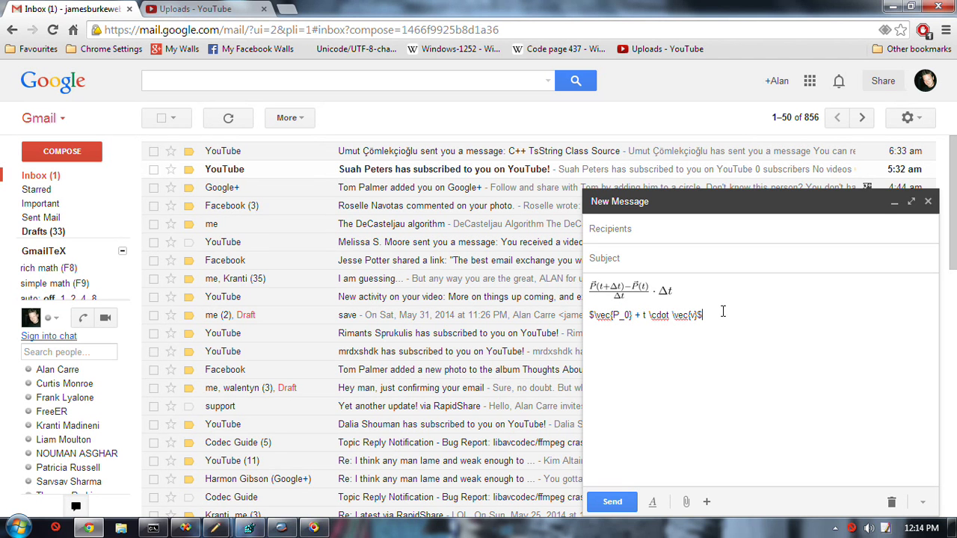
Step: Render the second line's LaTeX as the typeset formula P₀ + t·v⃗
key("F8")
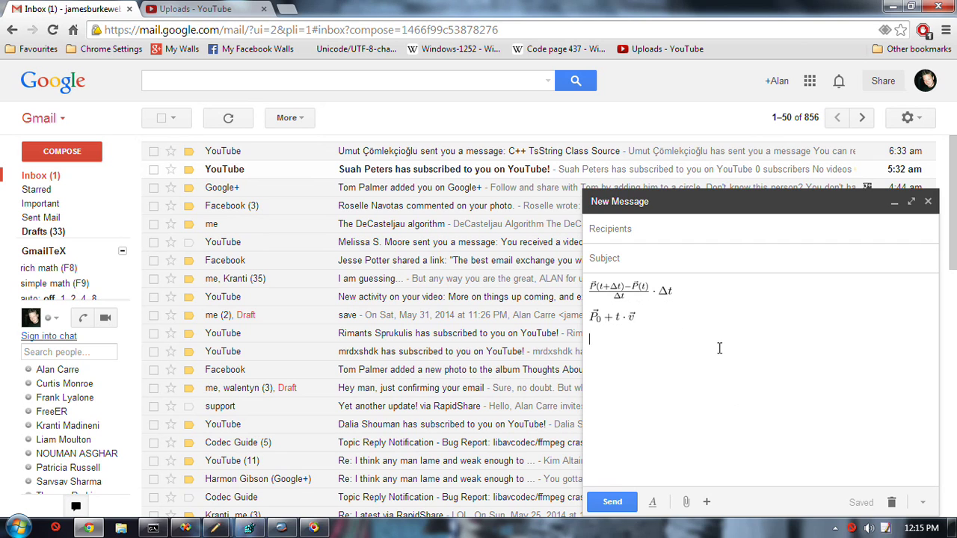
Step: Close the two-formula draft so it is saved and the inbox shows
left_click(928, 201)
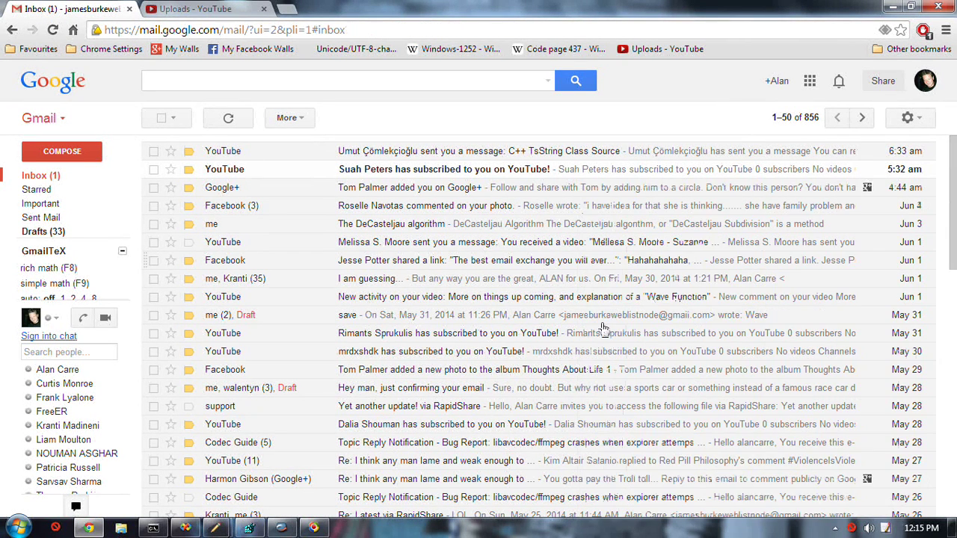